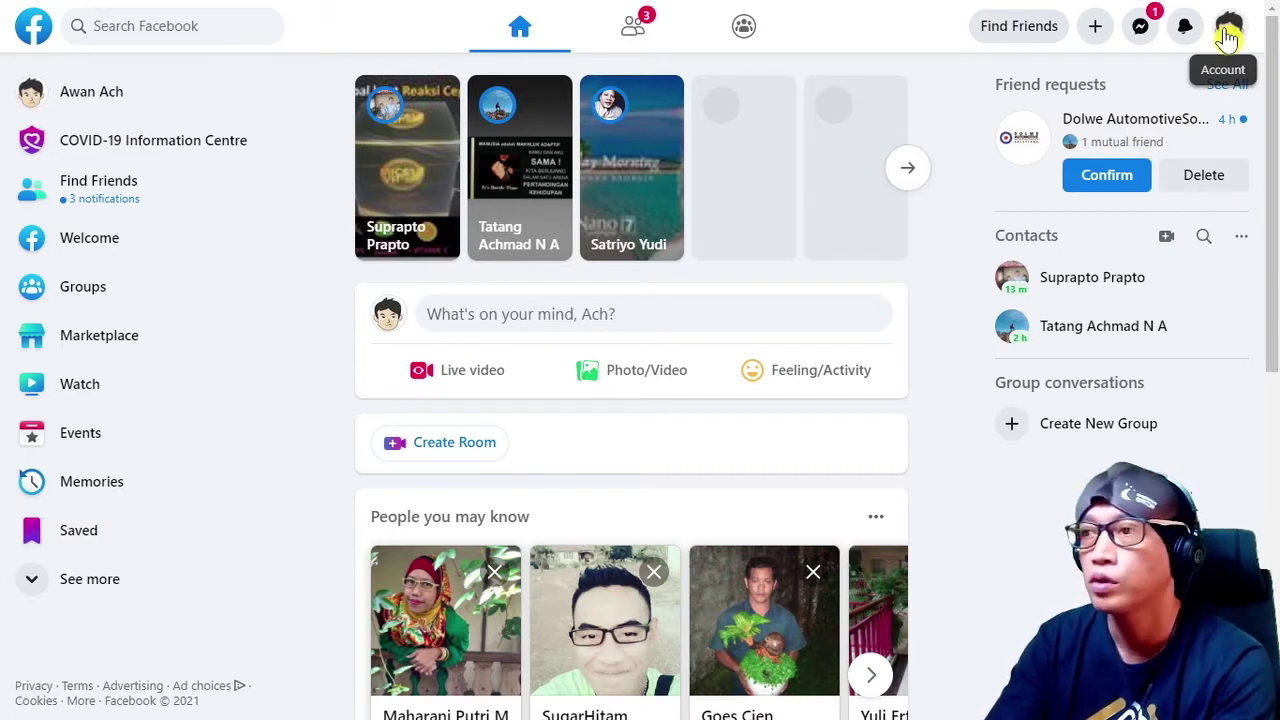
Open the language and region section of the account settings
click(1230, 32)
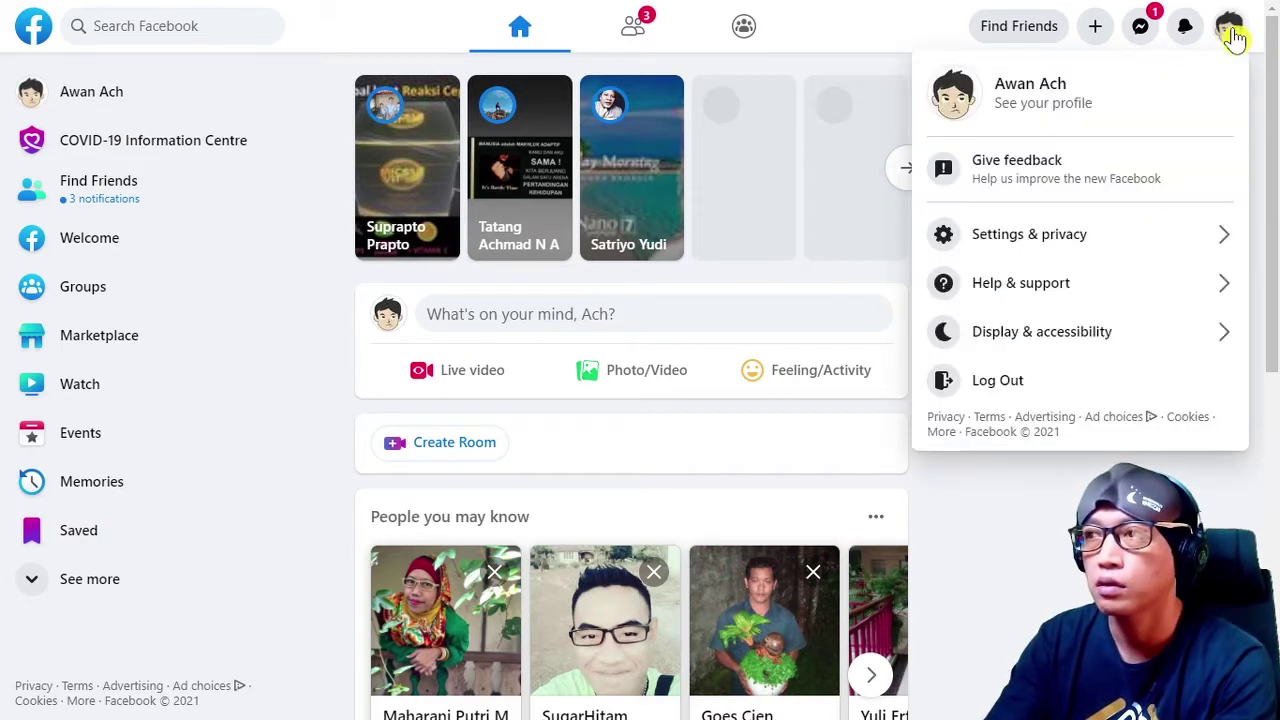
click(1097, 247)
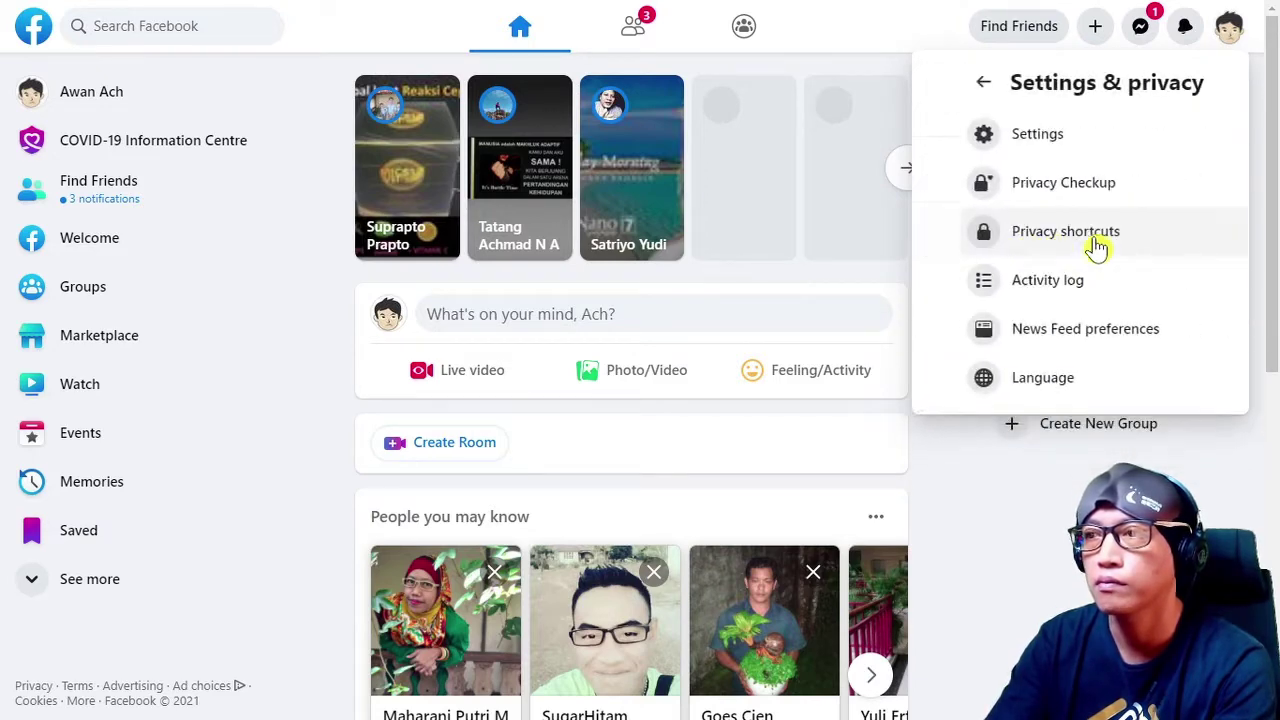
click(970, 84)
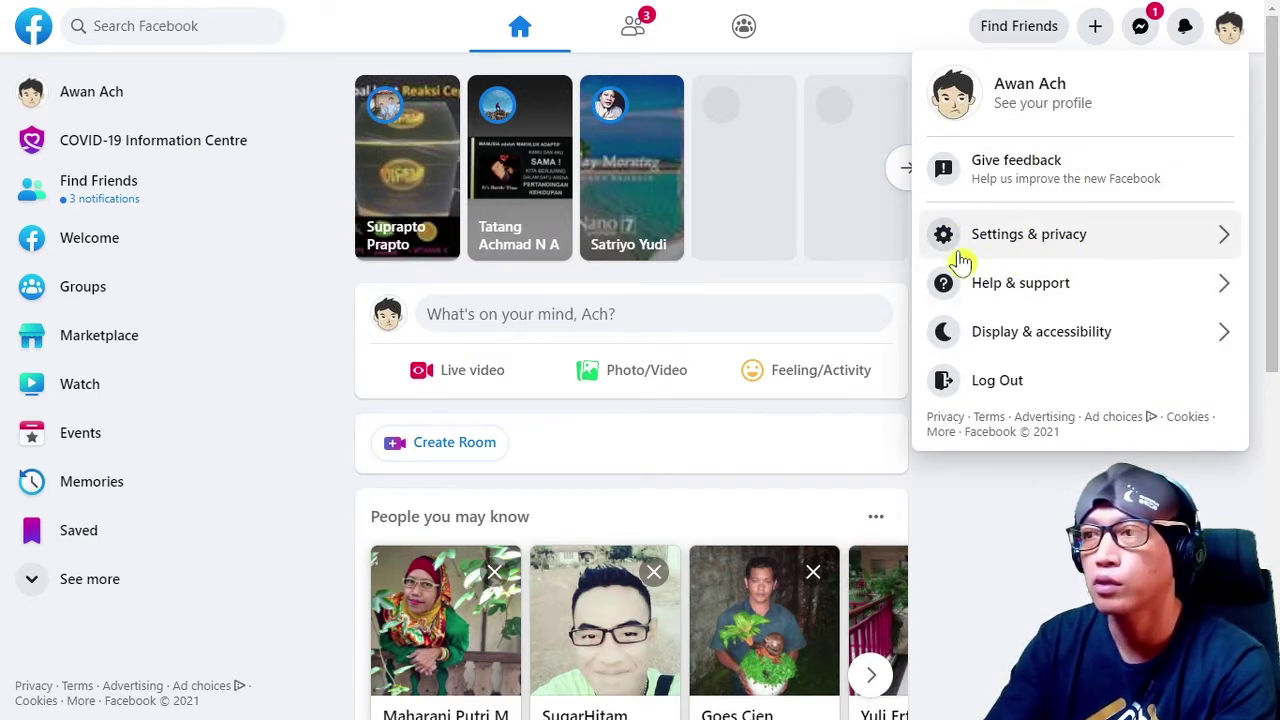
click(1066, 243)
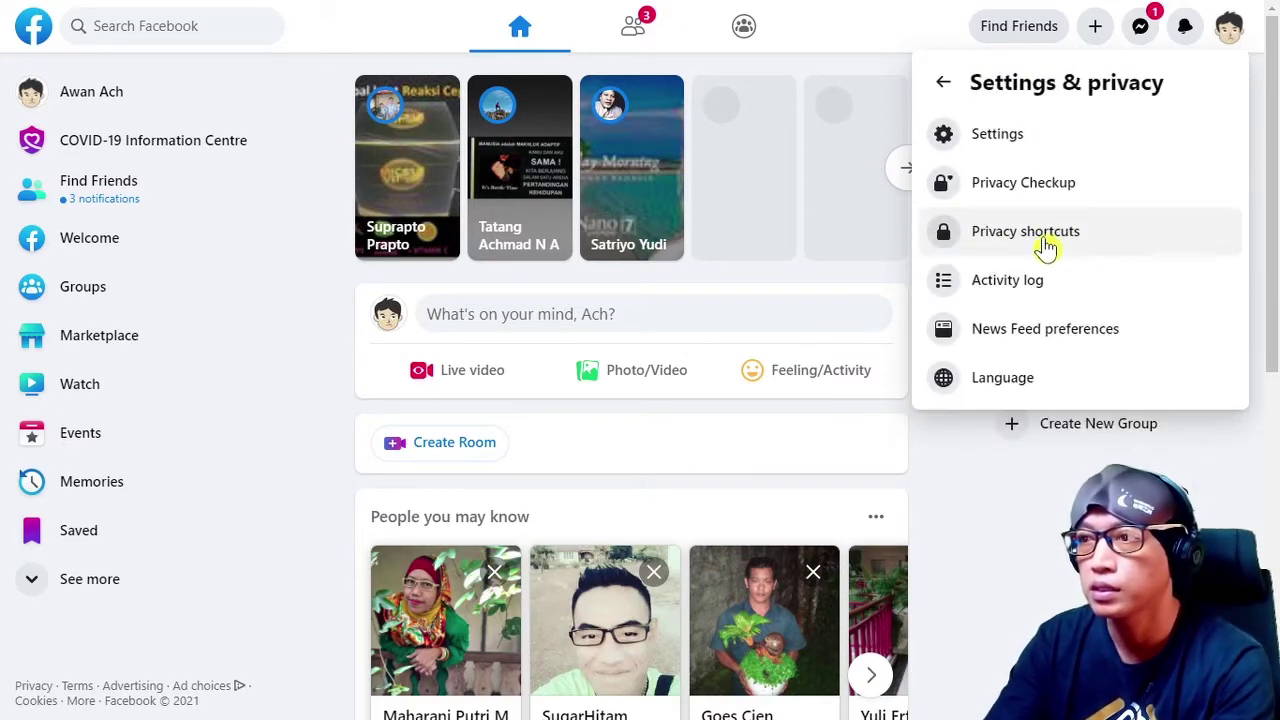
click(986, 140)
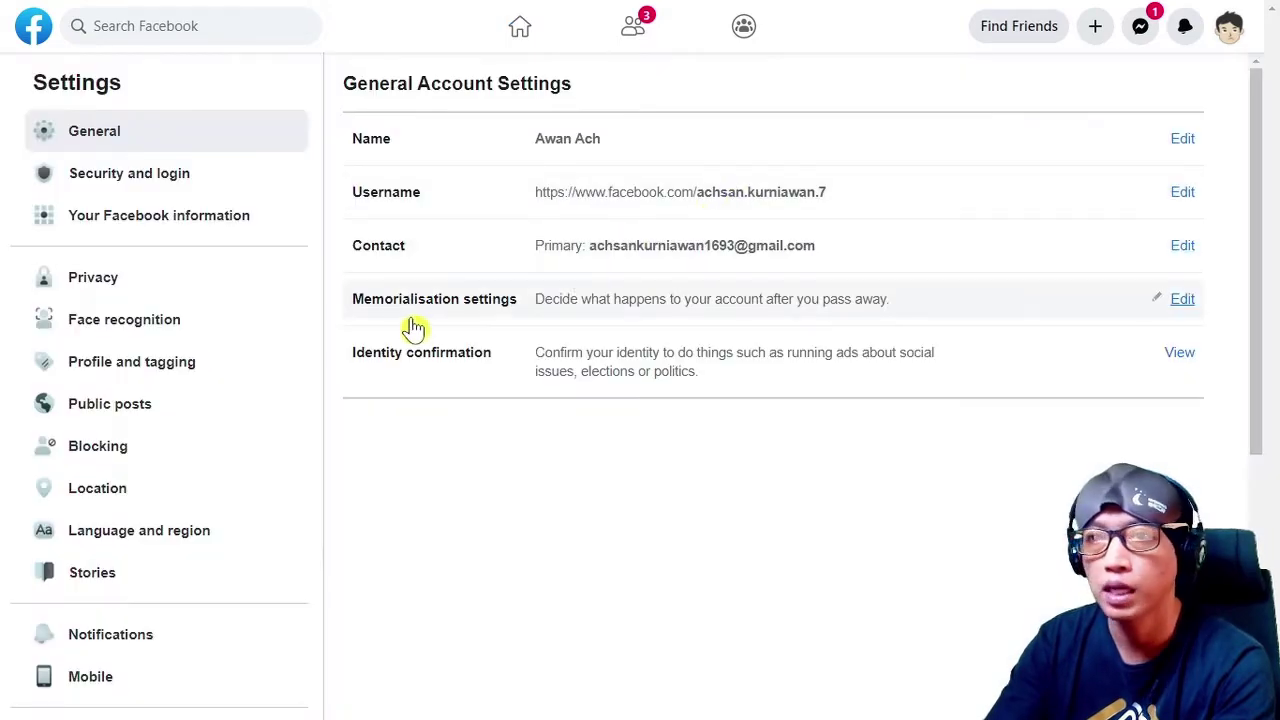
click(110, 543)
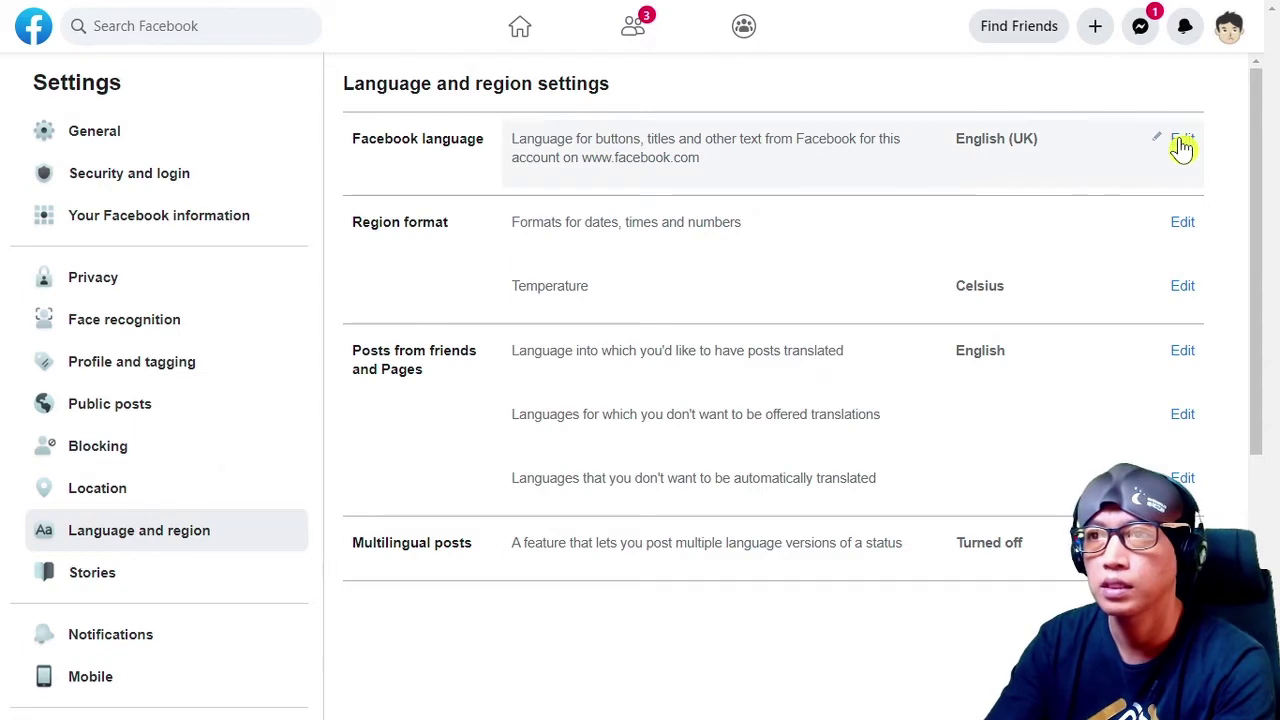
Set the Facebook display language to English (US) and save the change
click(1185, 145)
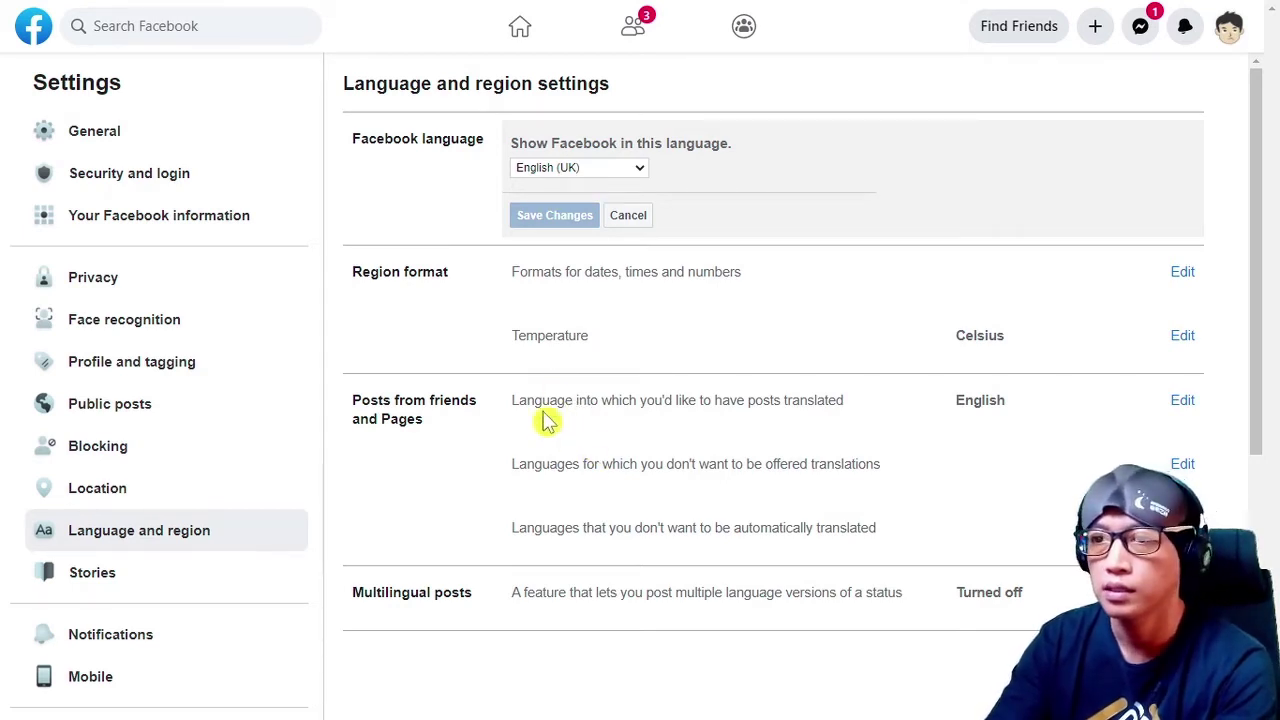
click(575, 423)
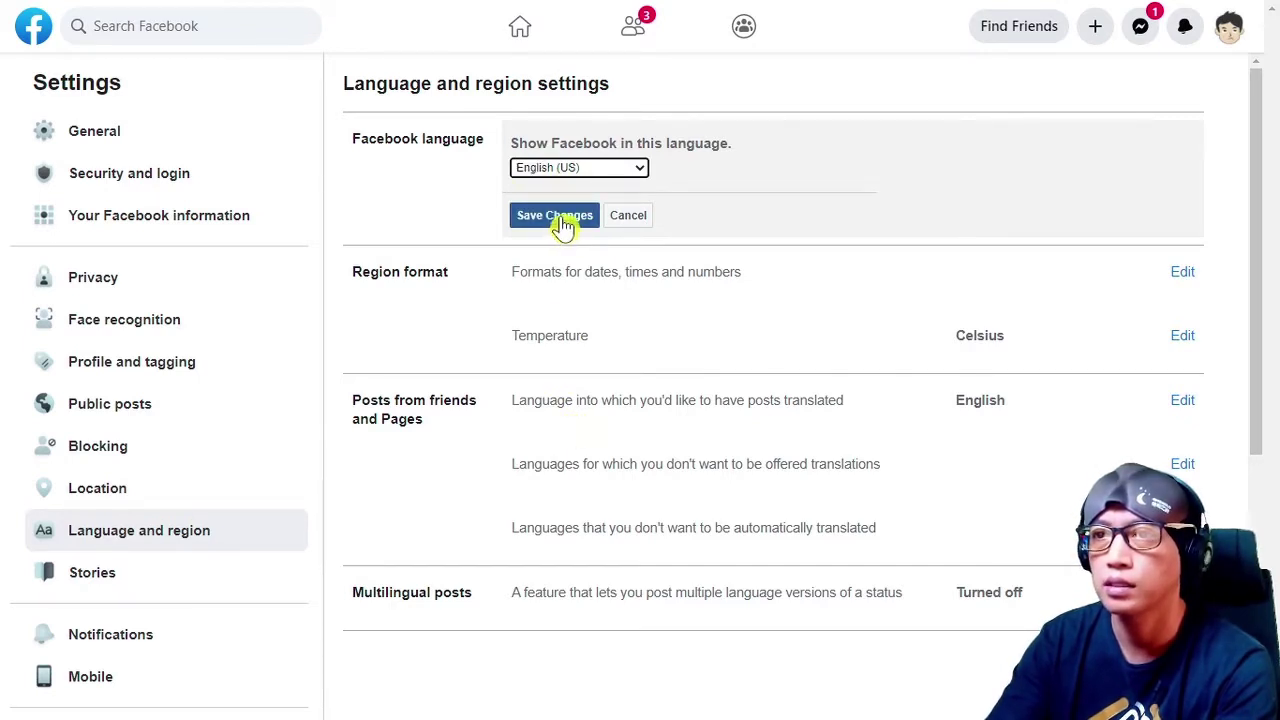
click(560, 220)
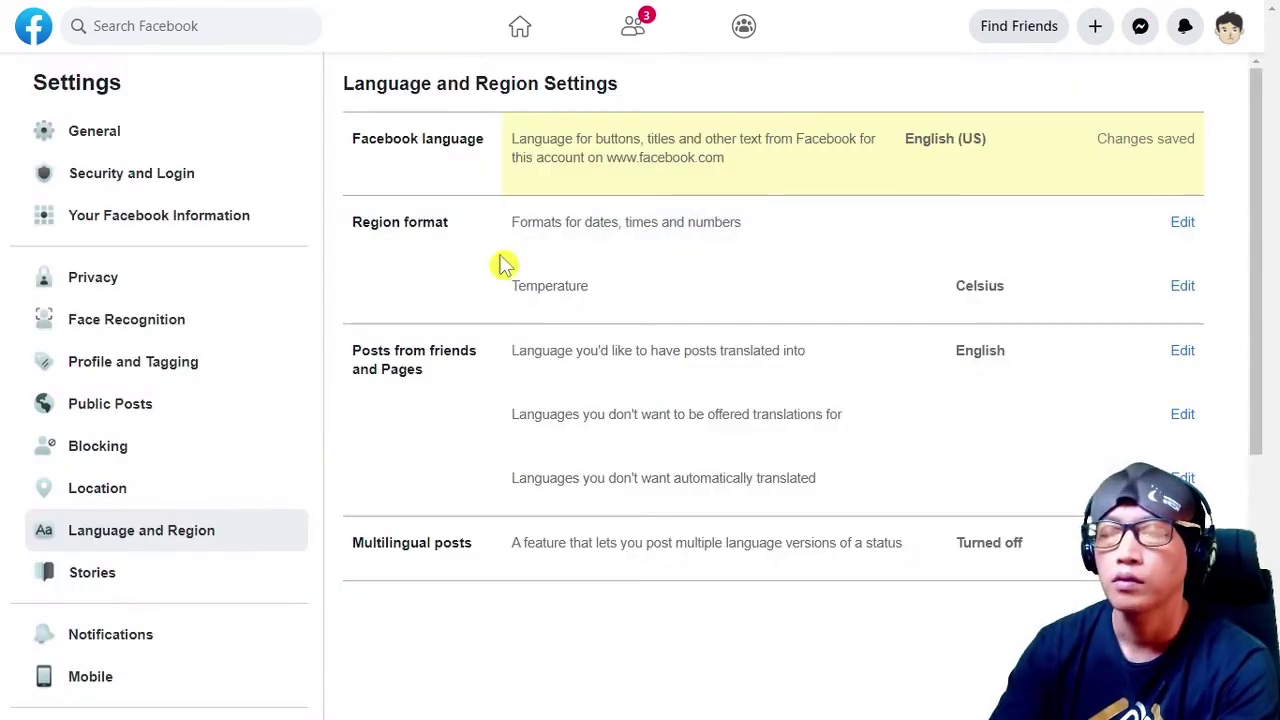
Return to the home feed and open the Pages section from the expanded list of shortcuts
click(1233, 40)
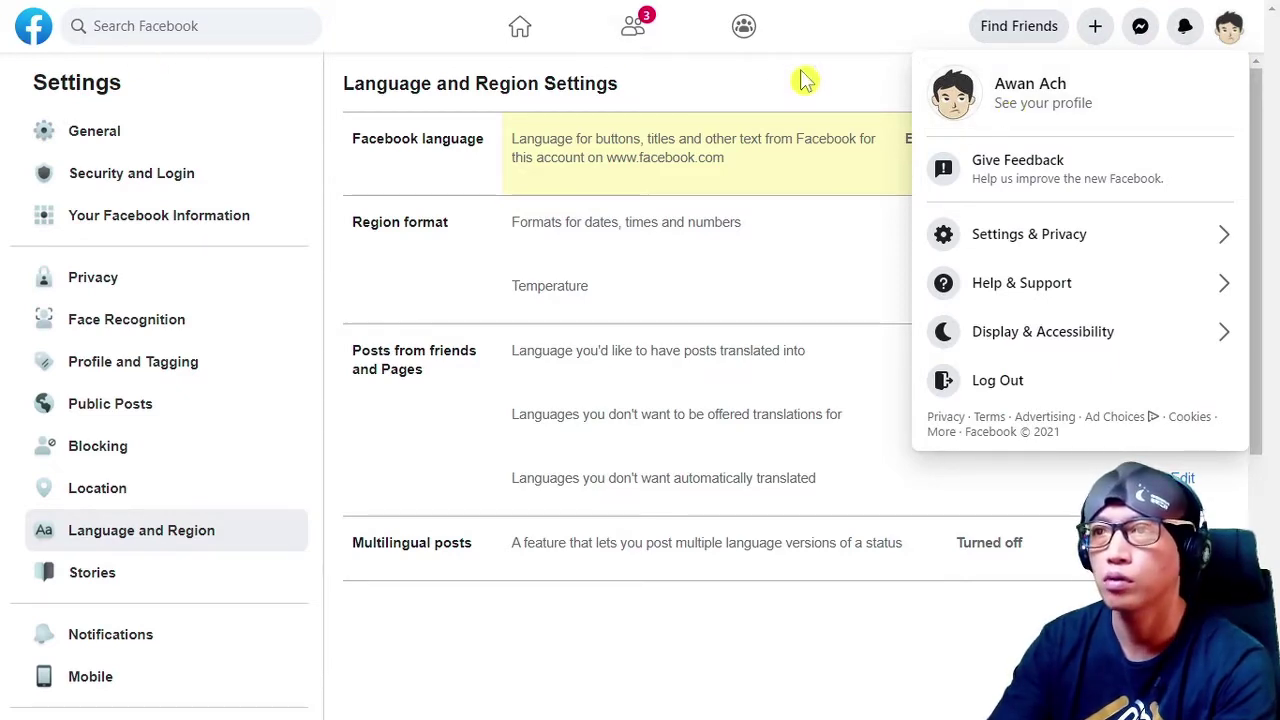
click(33, 30)
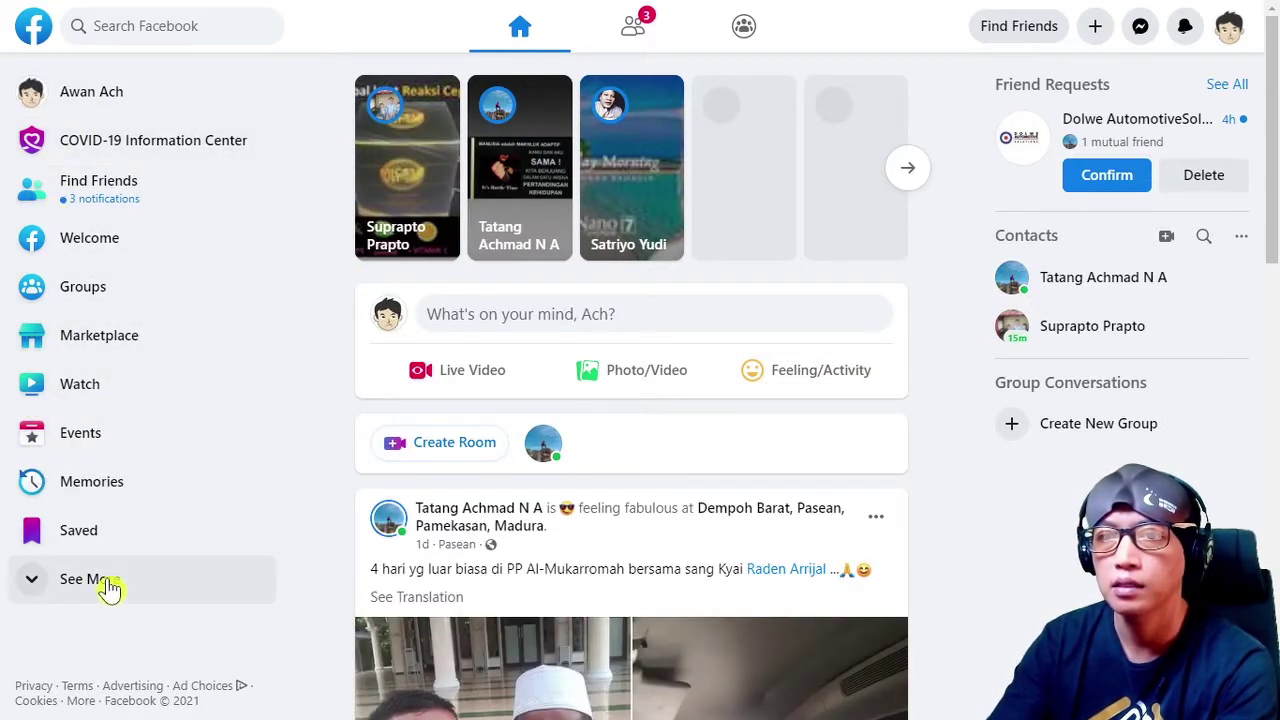
click(72, 584)
scroll(82, 410, down, 2)
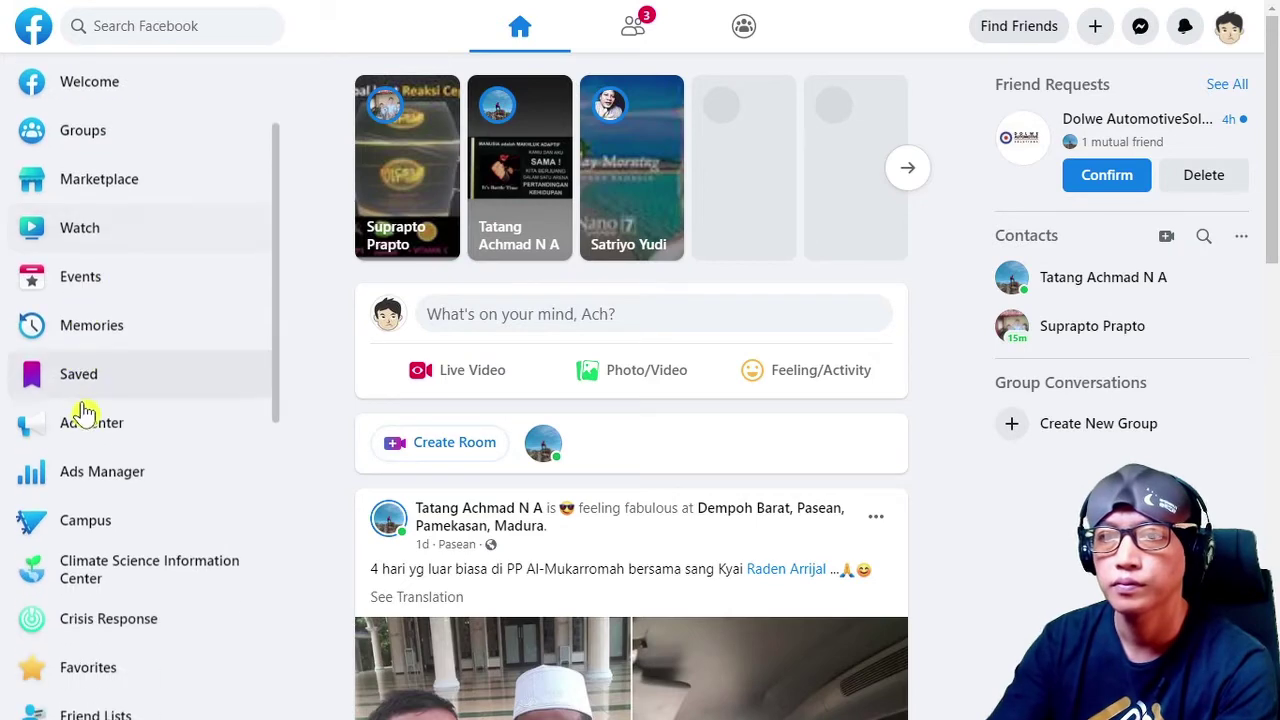
scroll(85, 445, down, 3)
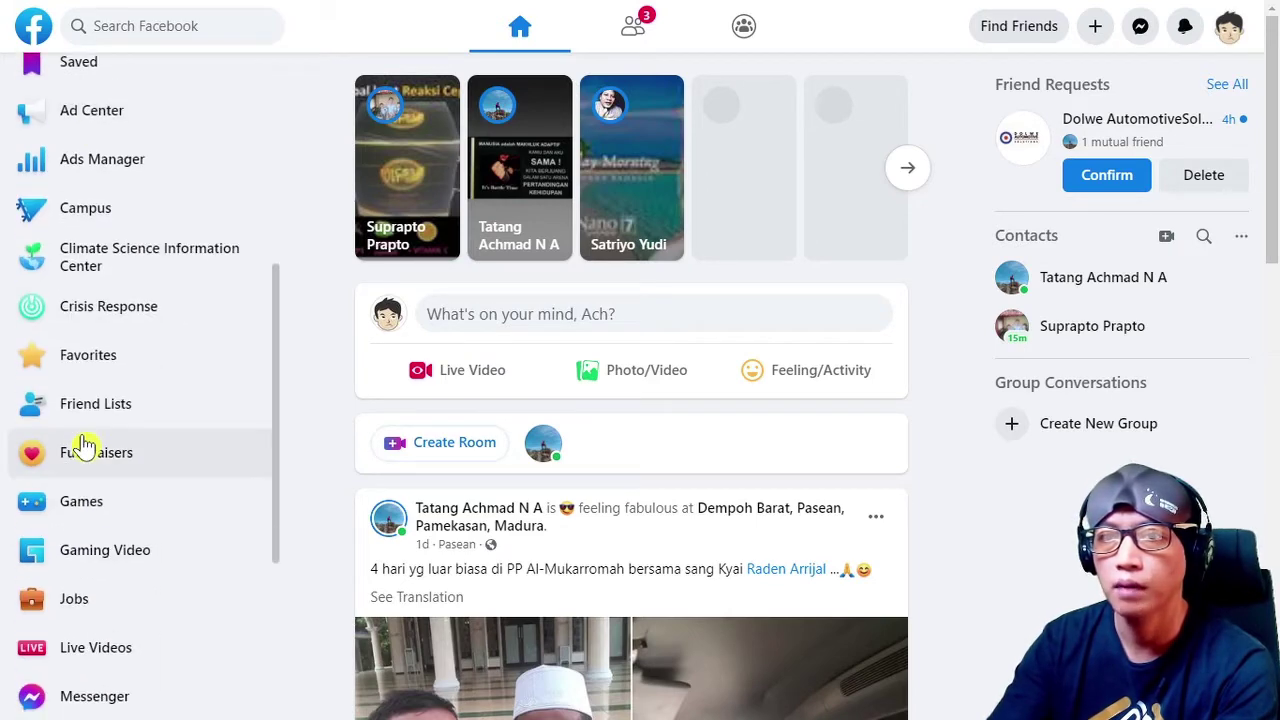
scroll(86, 571, down, 3)
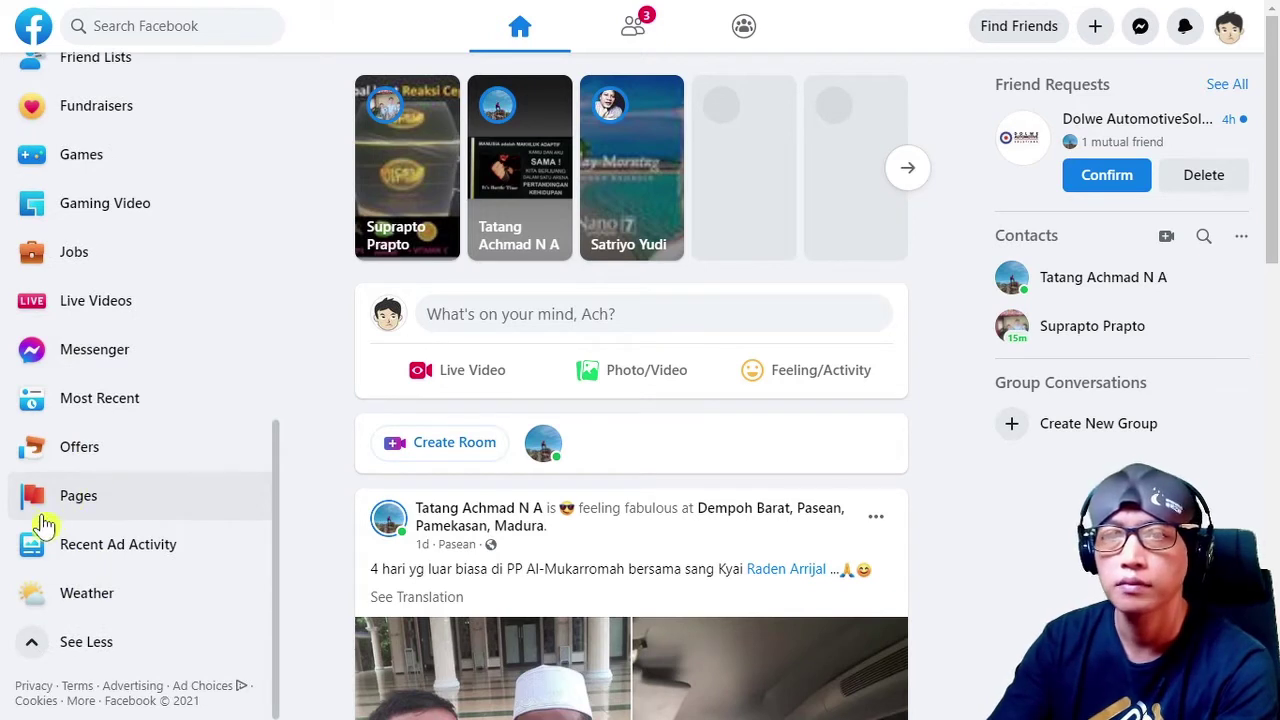
click(86, 500)
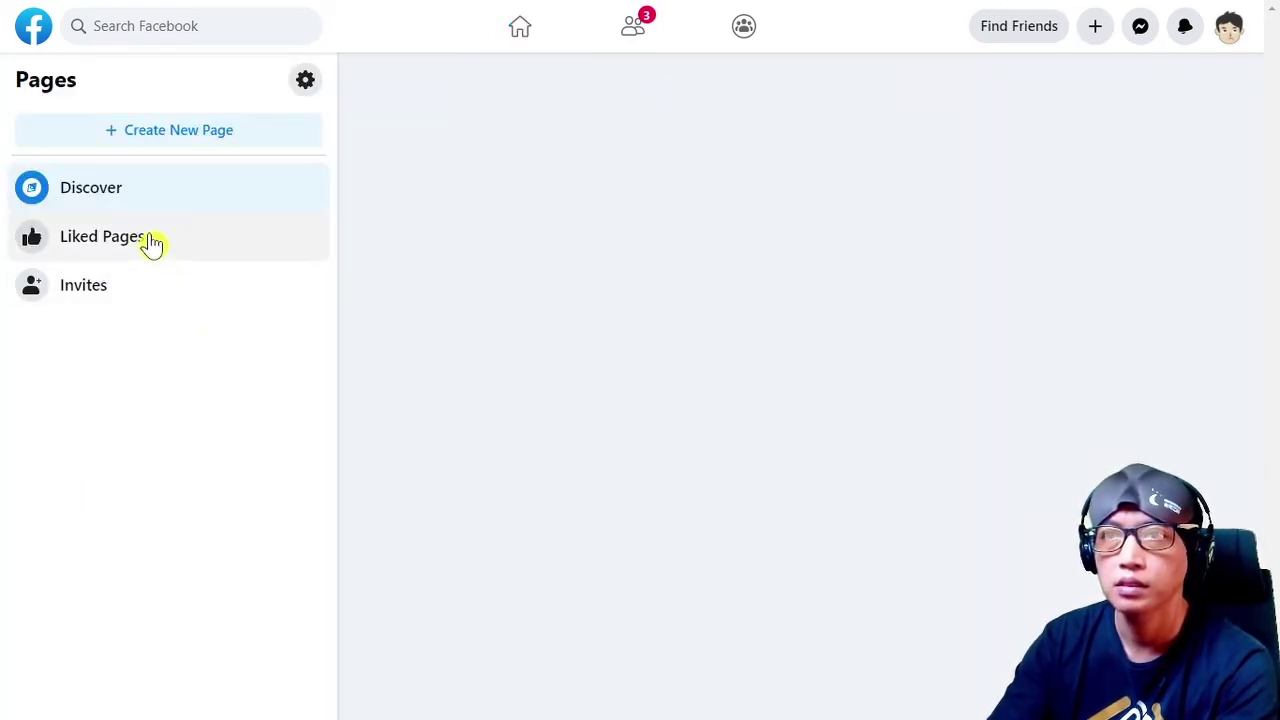
Start creating a new Page and name it "Nama Produk Anda"
click(187, 135)
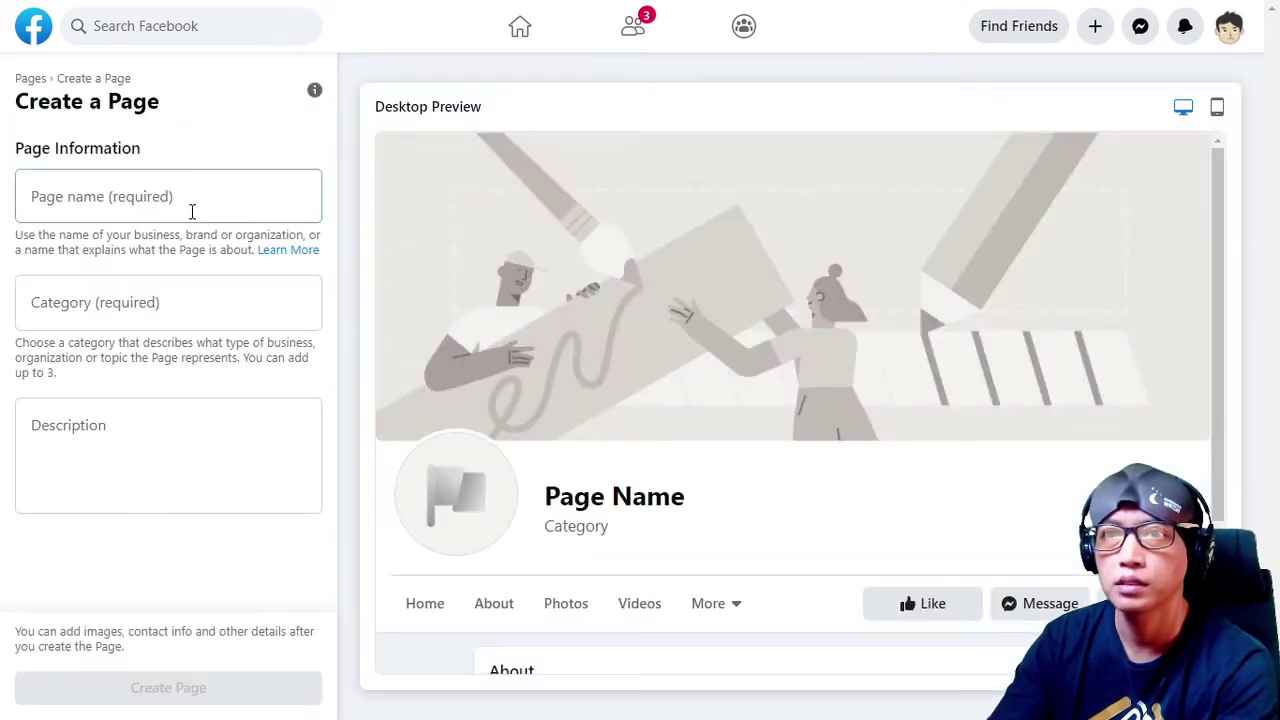
click(160, 200)
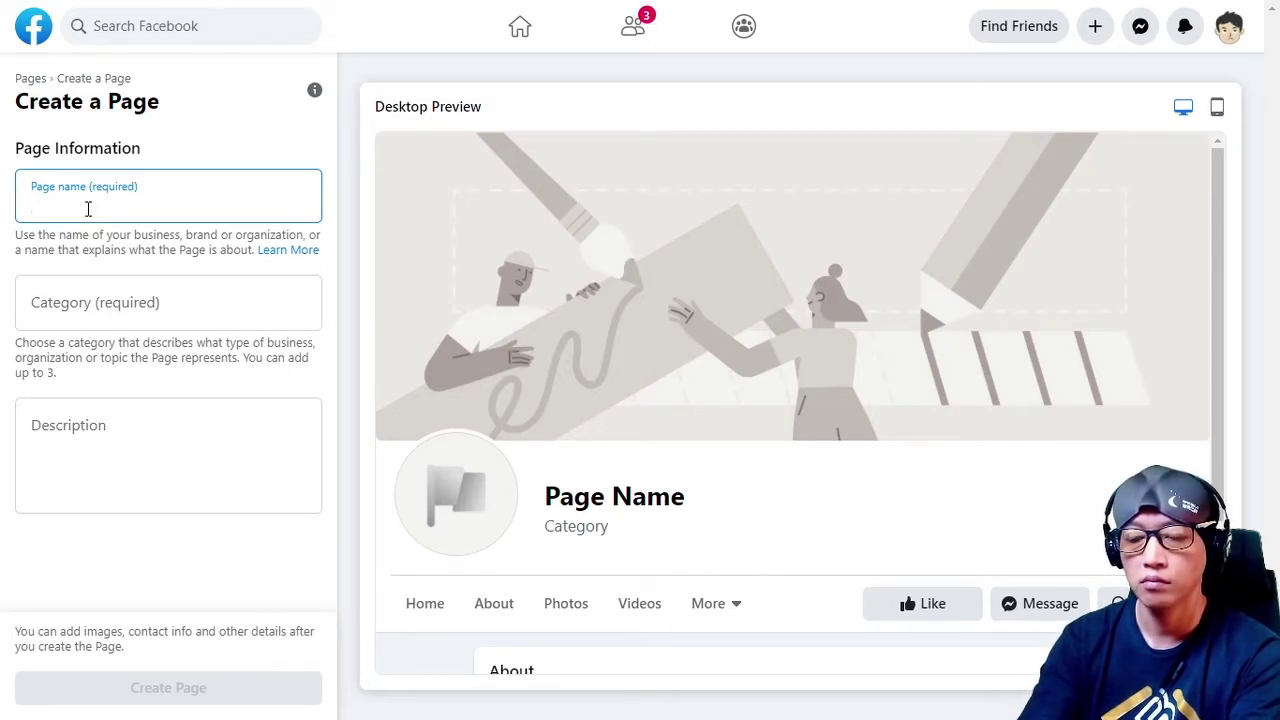
text(Nama Produk Anda)
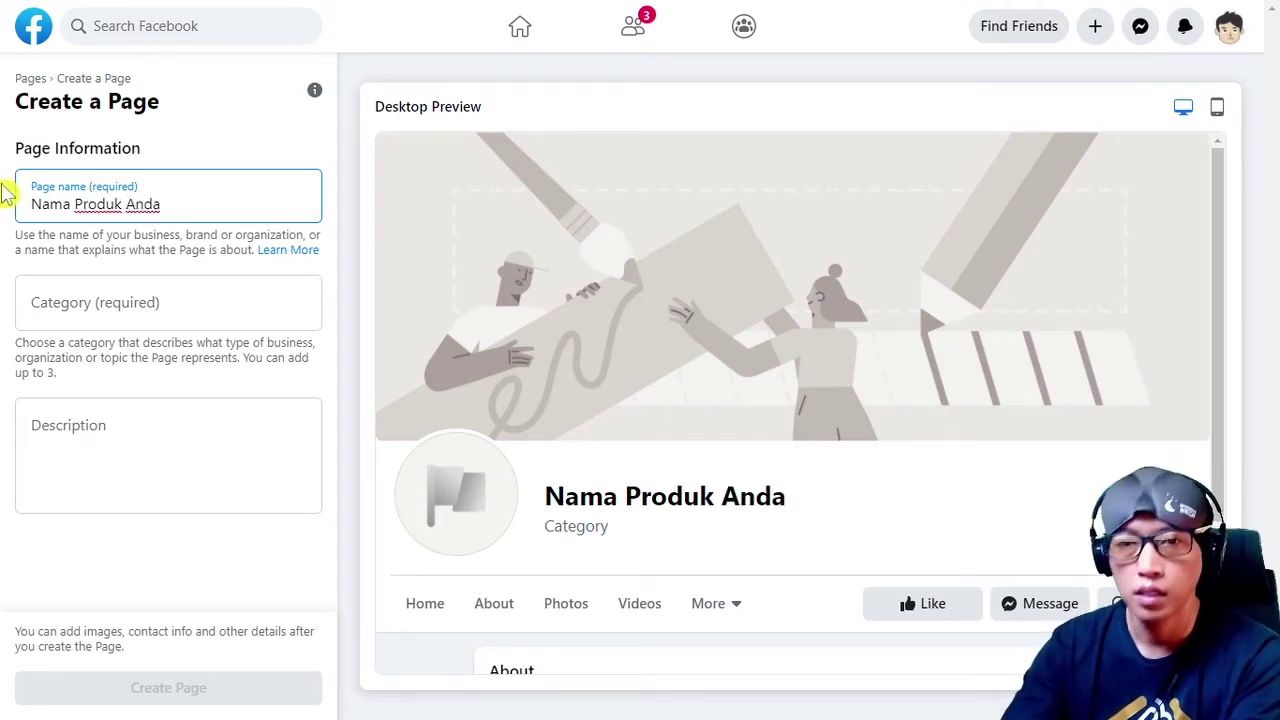
Search the Page categories for "product" and look through the suggestions
click(204, 316)
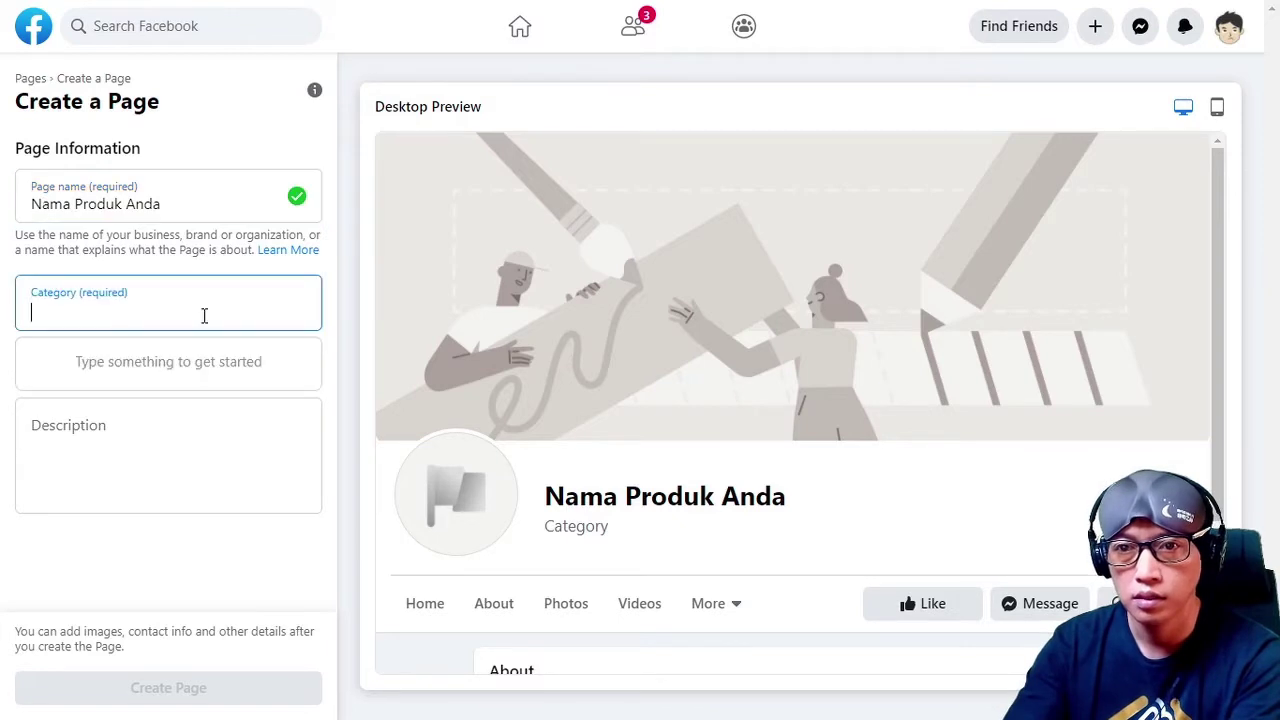
click(124, 316)
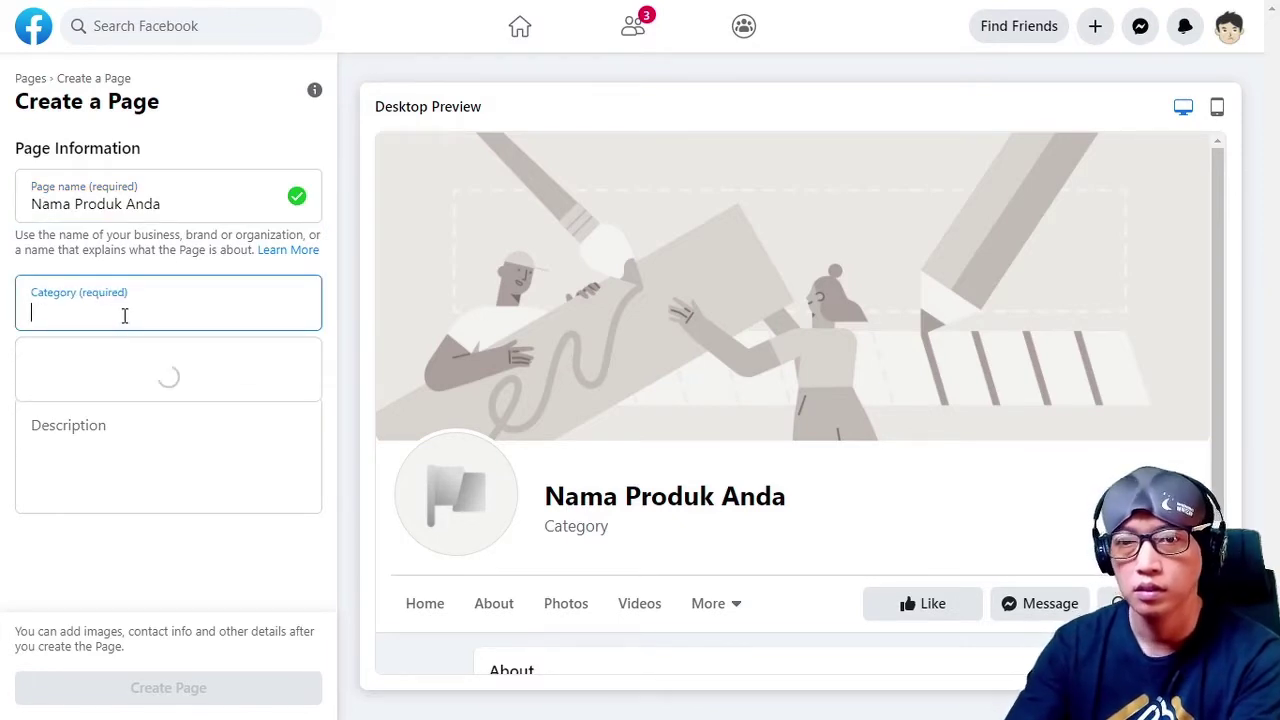
text(p)
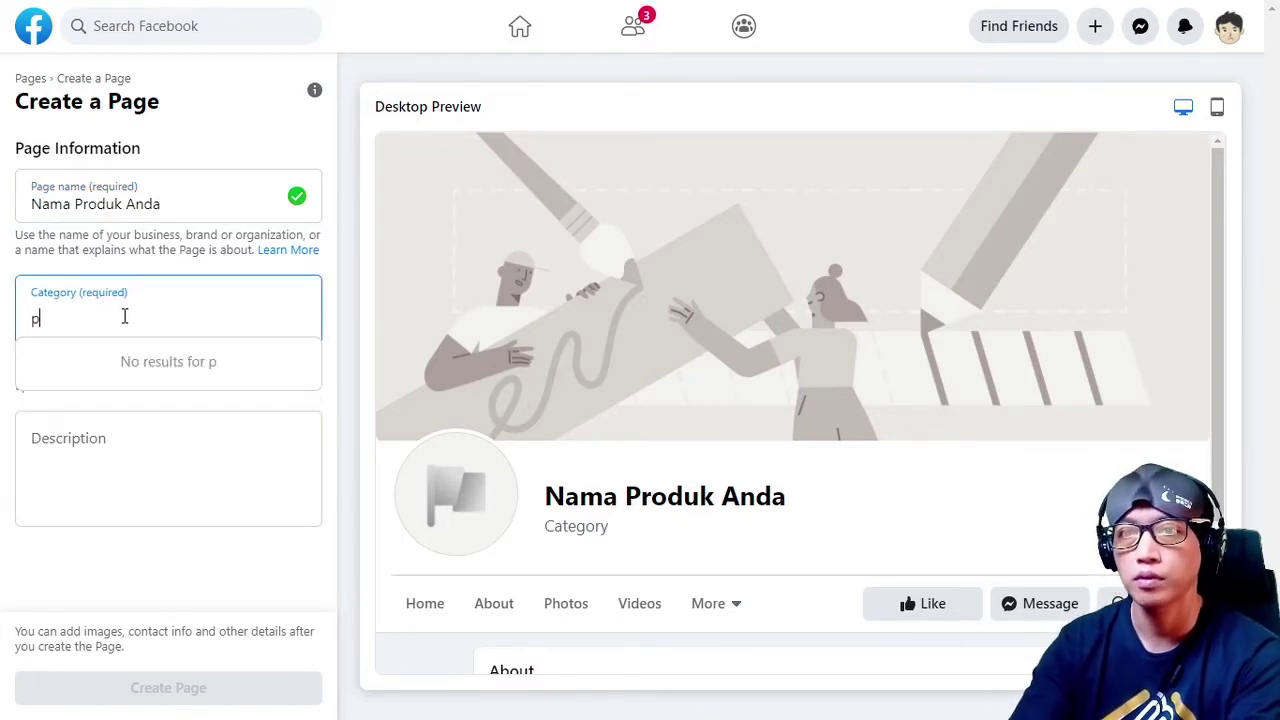
text(roduct)
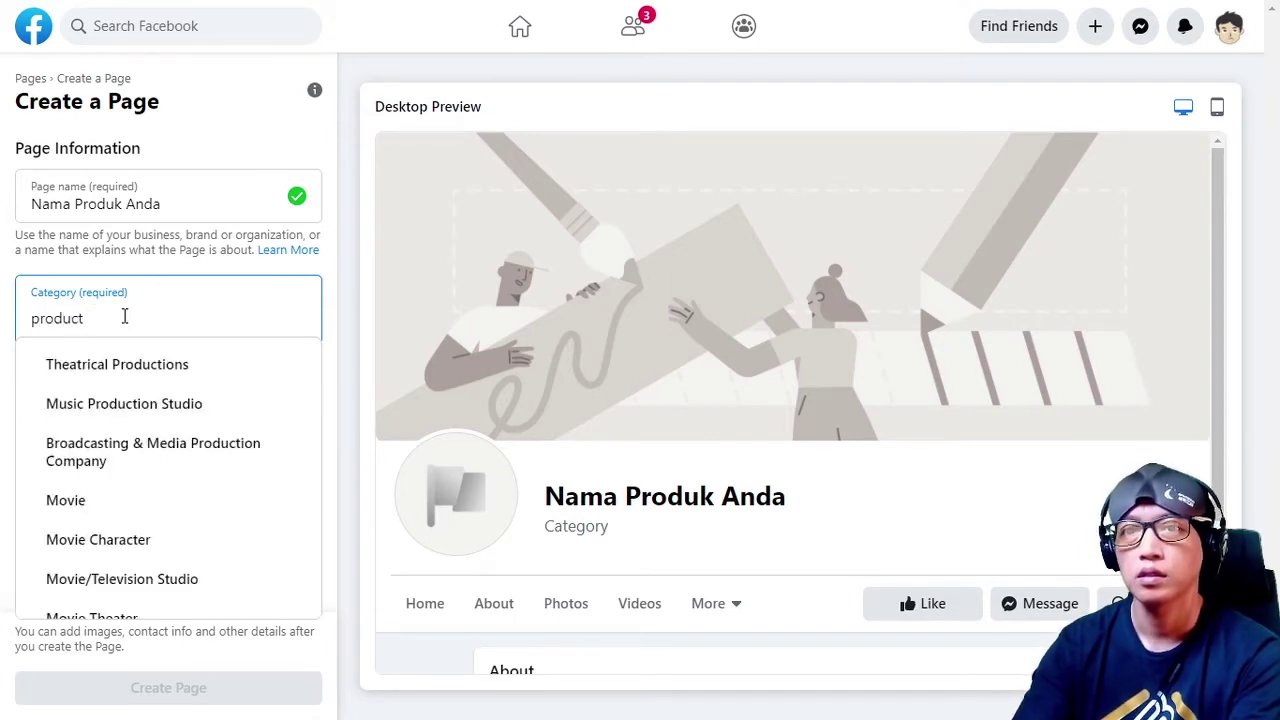
scroll(94, 465, down, 1)
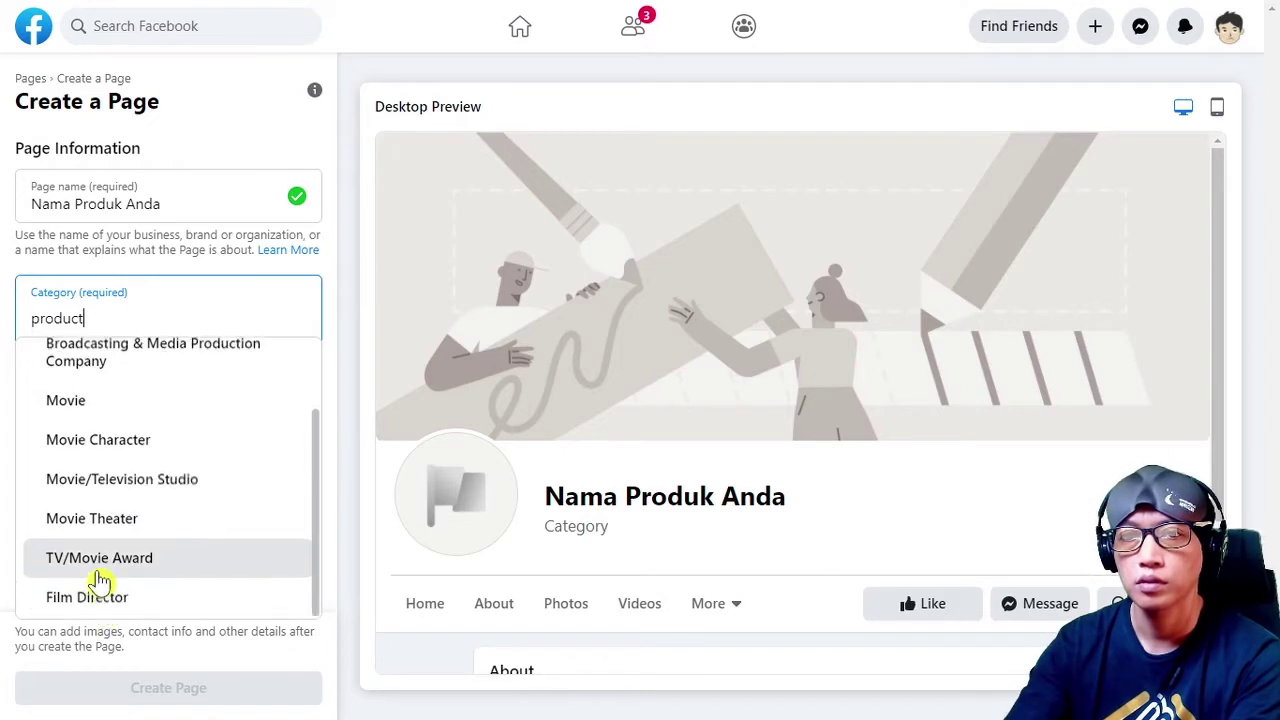
scroll(137, 508, up, 1)
Replace the category search with "serv" and look through the suggested service categories
key(BackSpace)
key(BackSpace)
key(BackSpace)
key(BackSpace)
key(BackSpace)
key(BackSpace)
key(BackSpace)
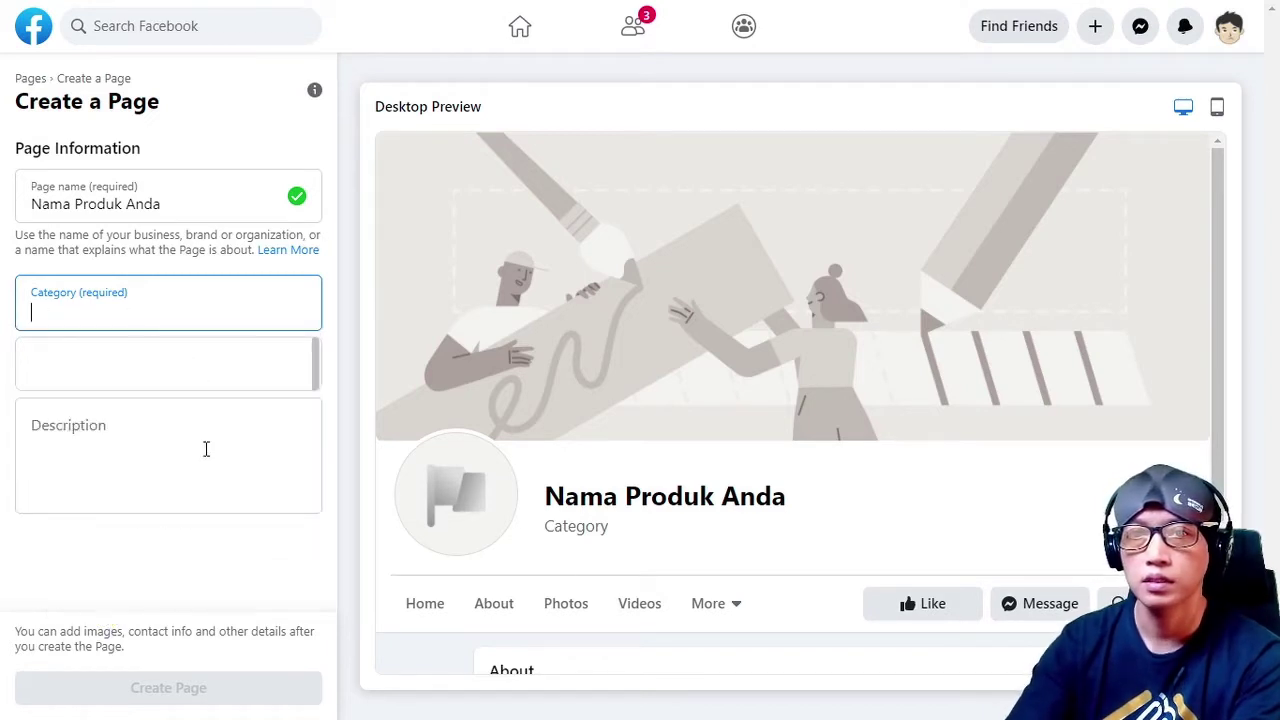
text(secr)
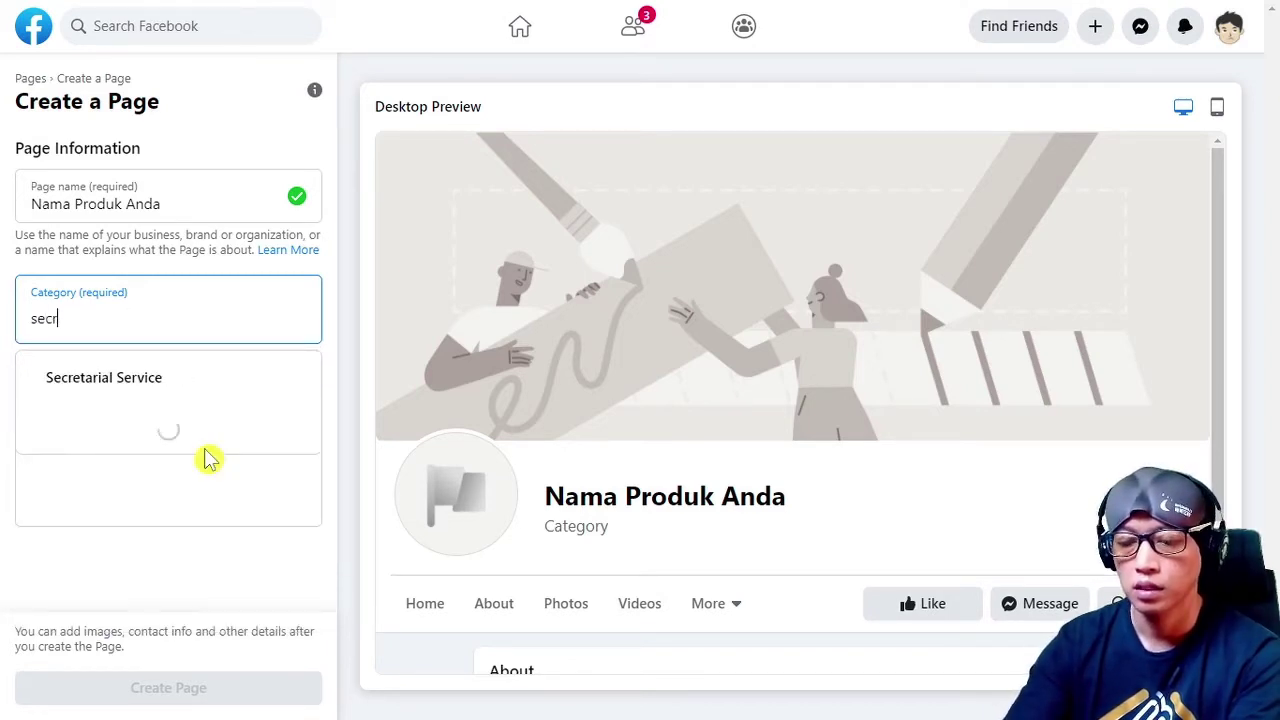
text(vi)
key(BackSpace)
key(BackSpace)
key(BackSpace)
key(BackSpace)
key(BackSpace)
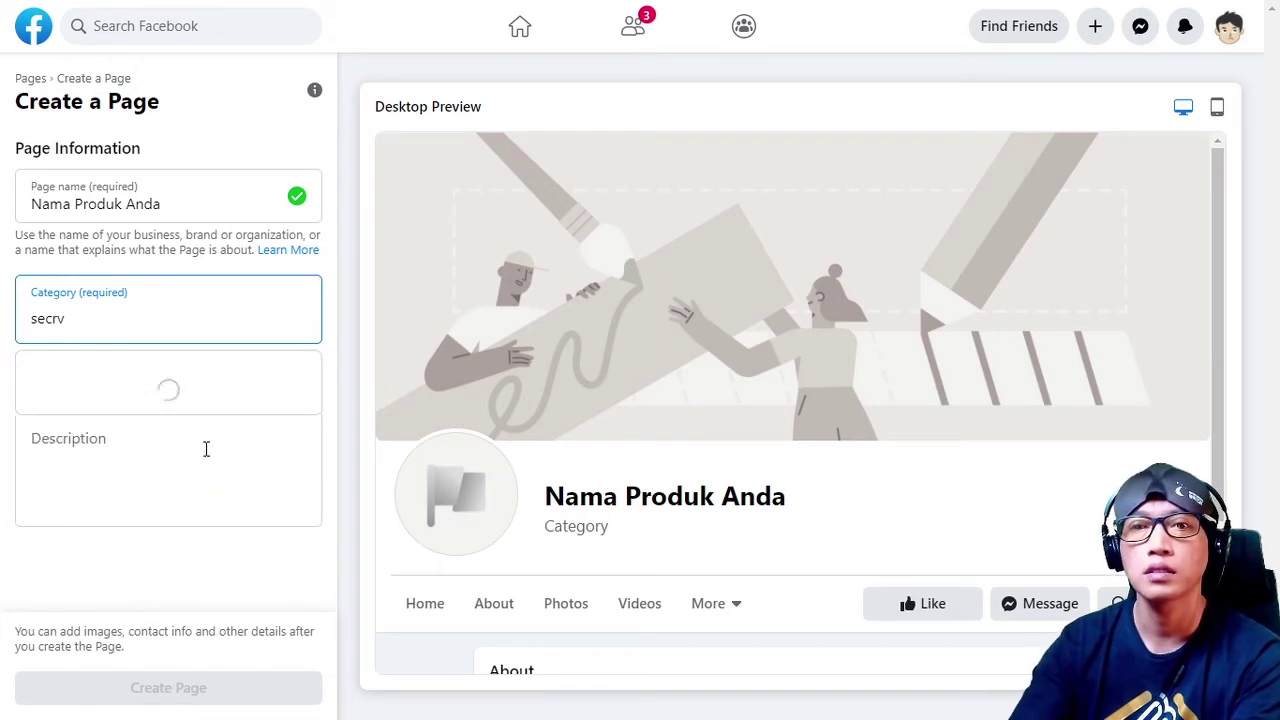
text(erv)
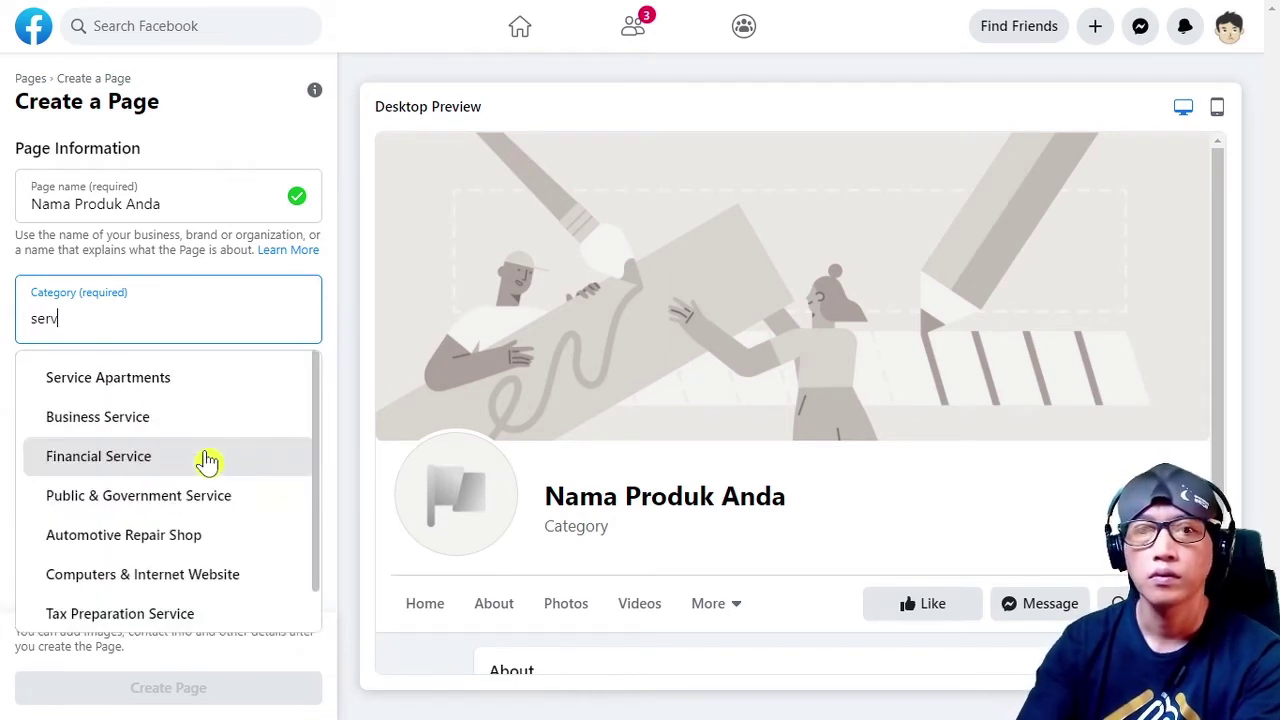
scroll(206, 463, down, 1)
scroll(200, 460, up, 1)
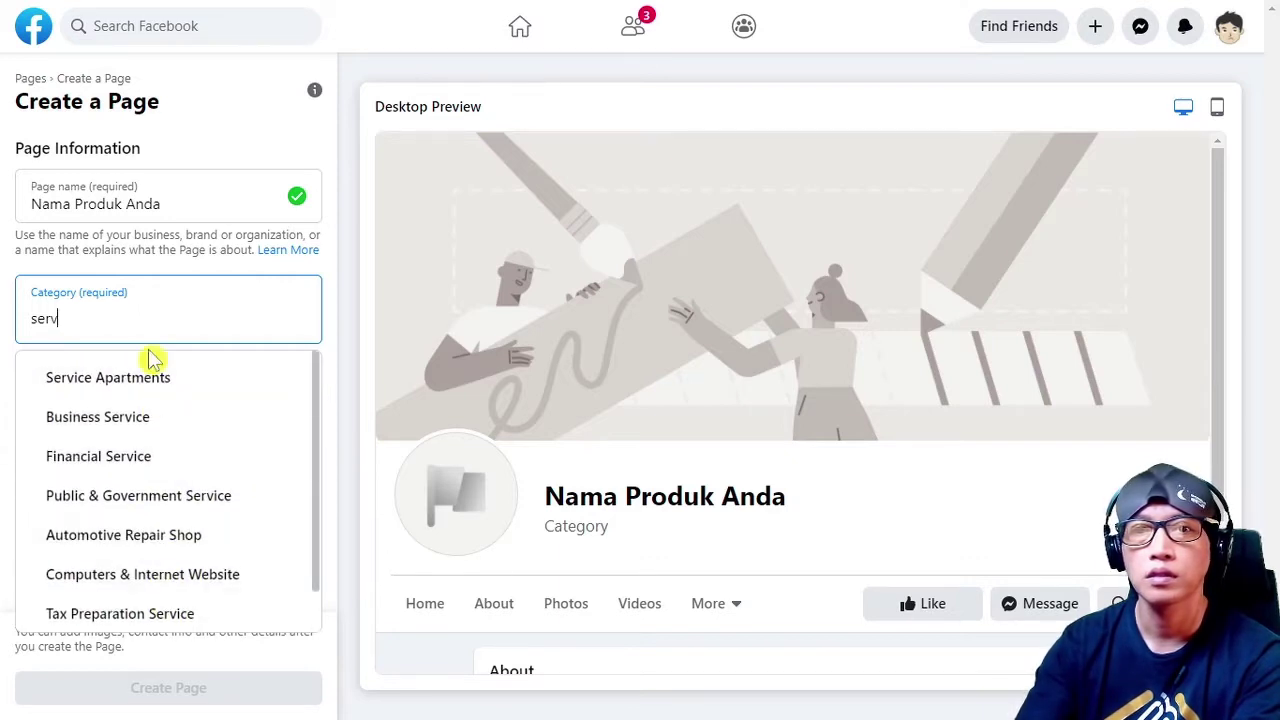
Search the Page categories for "retail" instead and look through the suggestions
key(BackSpace)
key(BackSpace)
key(BackSpace)
key(BackSpace)
text(retail)
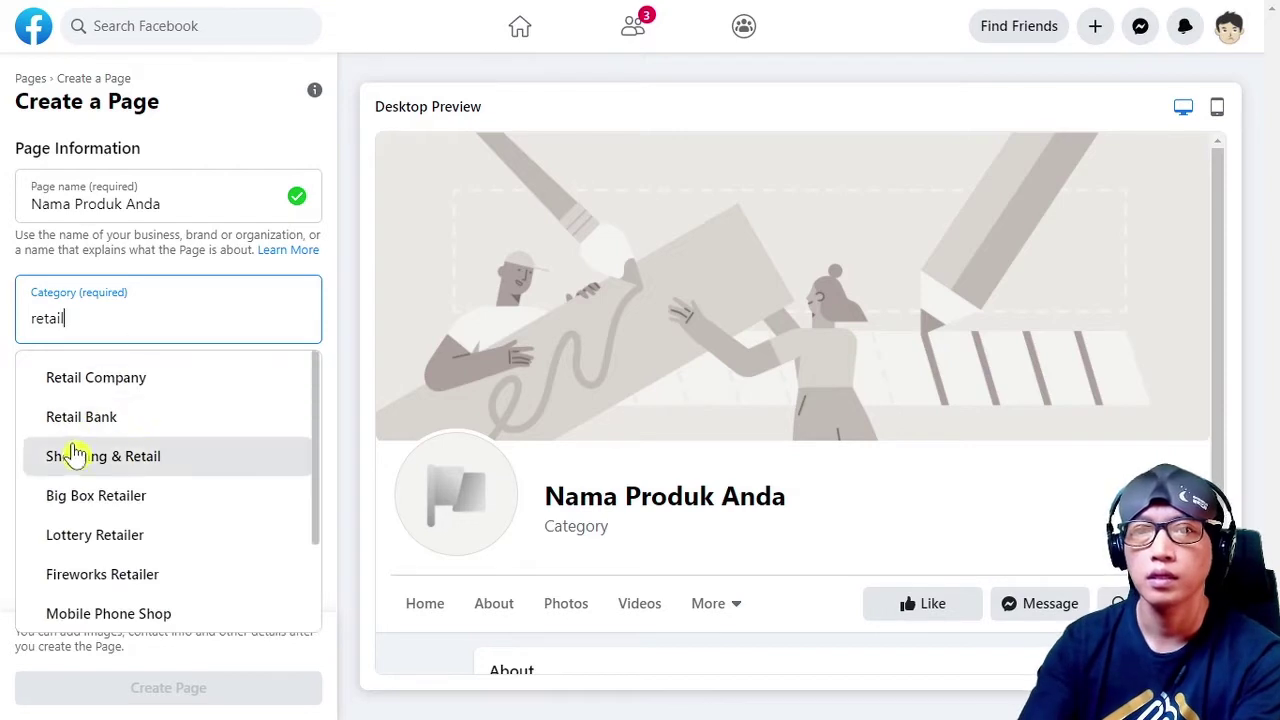
scroll(163, 538, down, 2)
scroll(137, 594, up, 2)
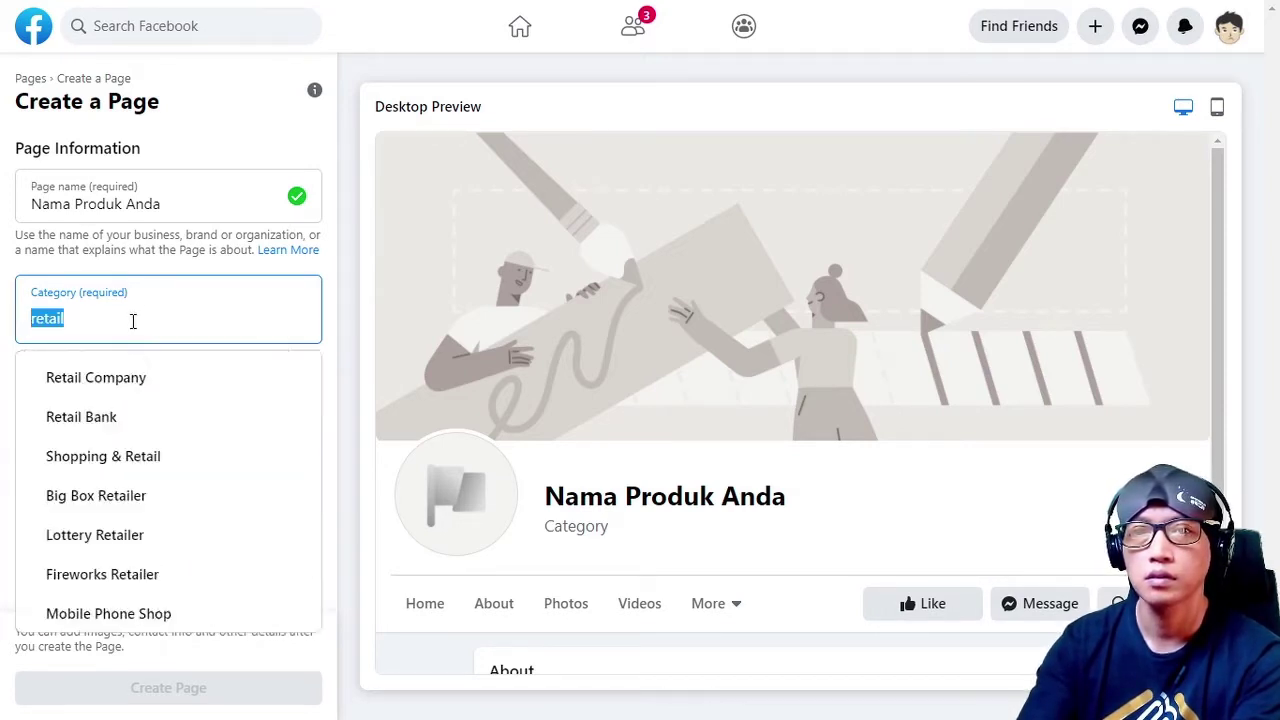
Replace the category search with "brand" and look through the suggested Page categories
key(BackSpace)
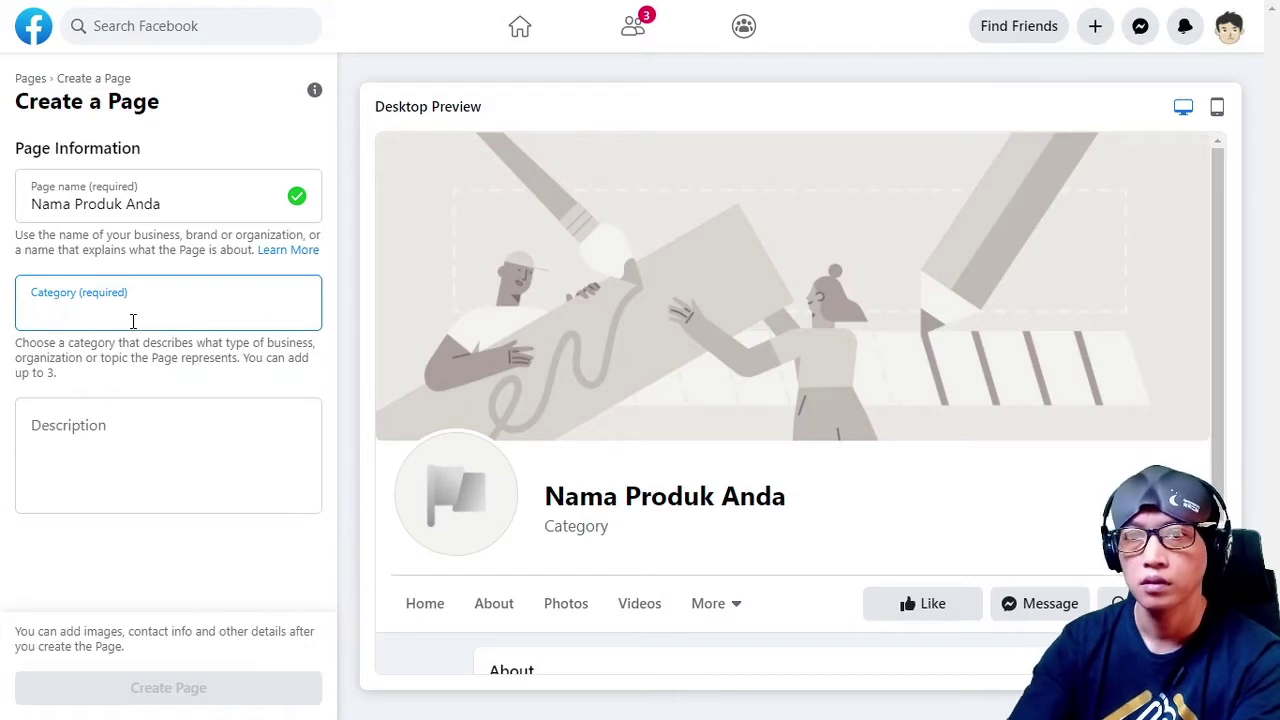
text(brand)
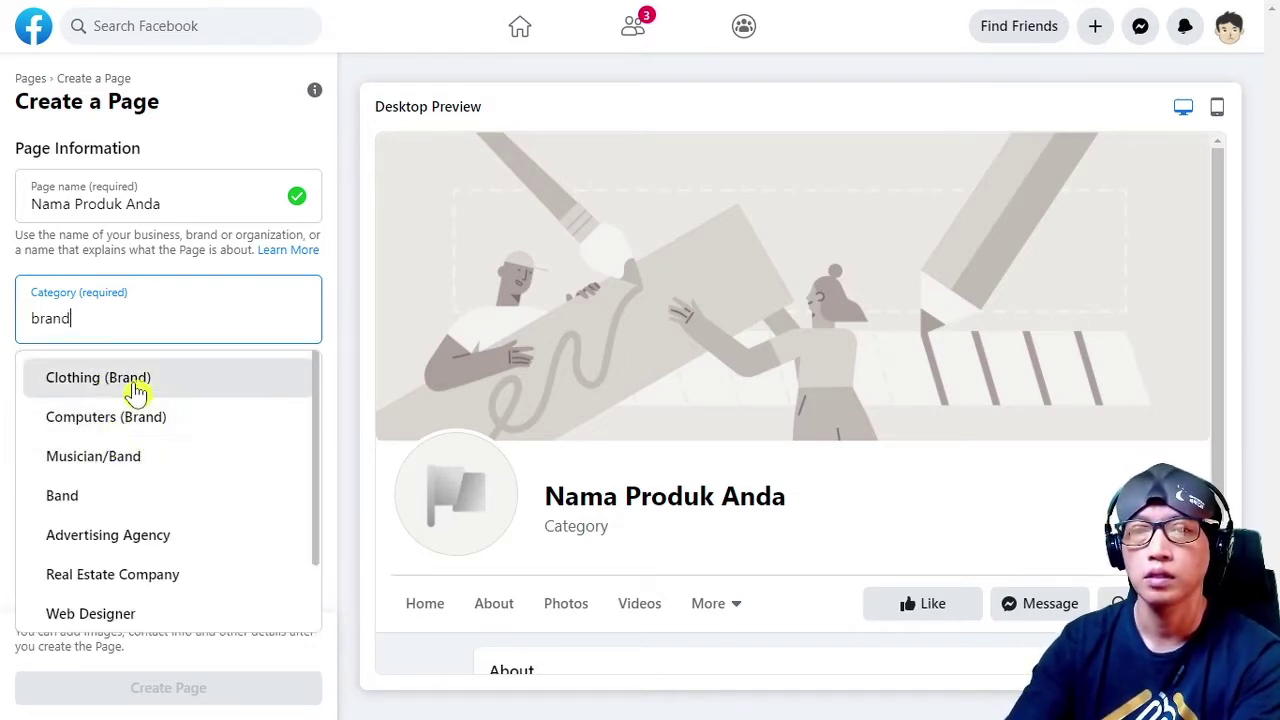
scroll(133, 525, down, 1)
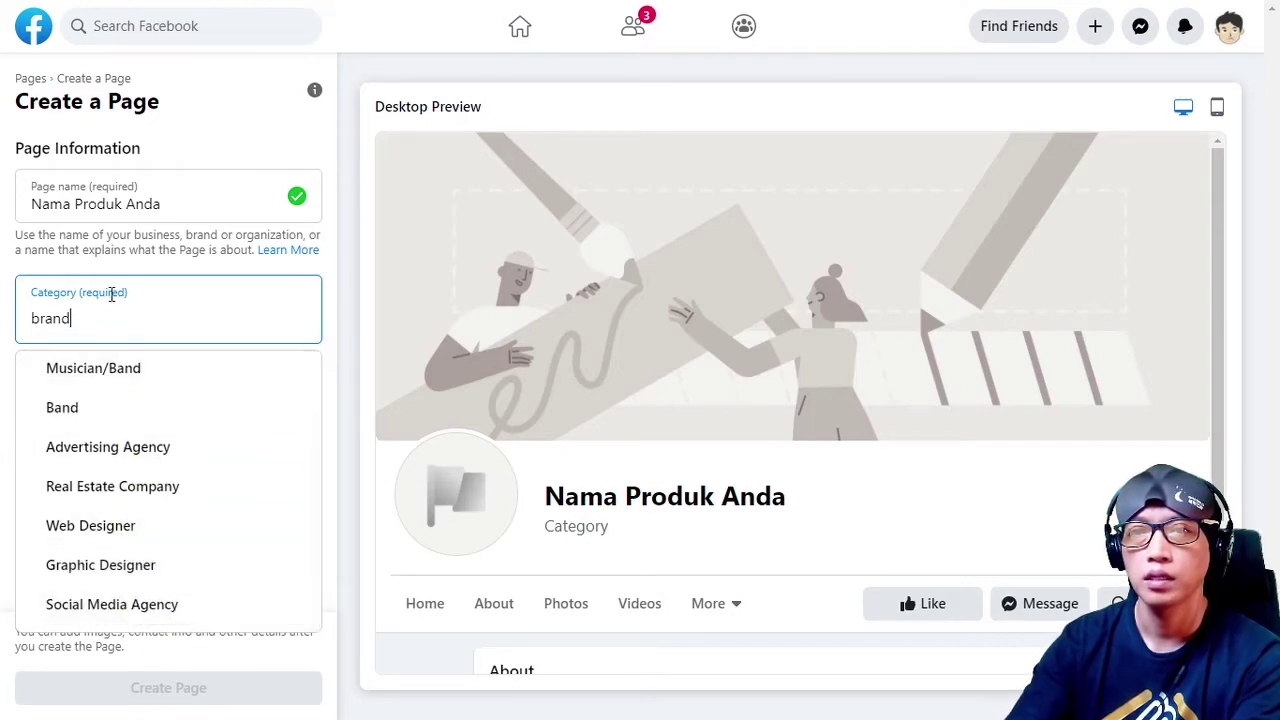
scroll(134, 512, up, 1)
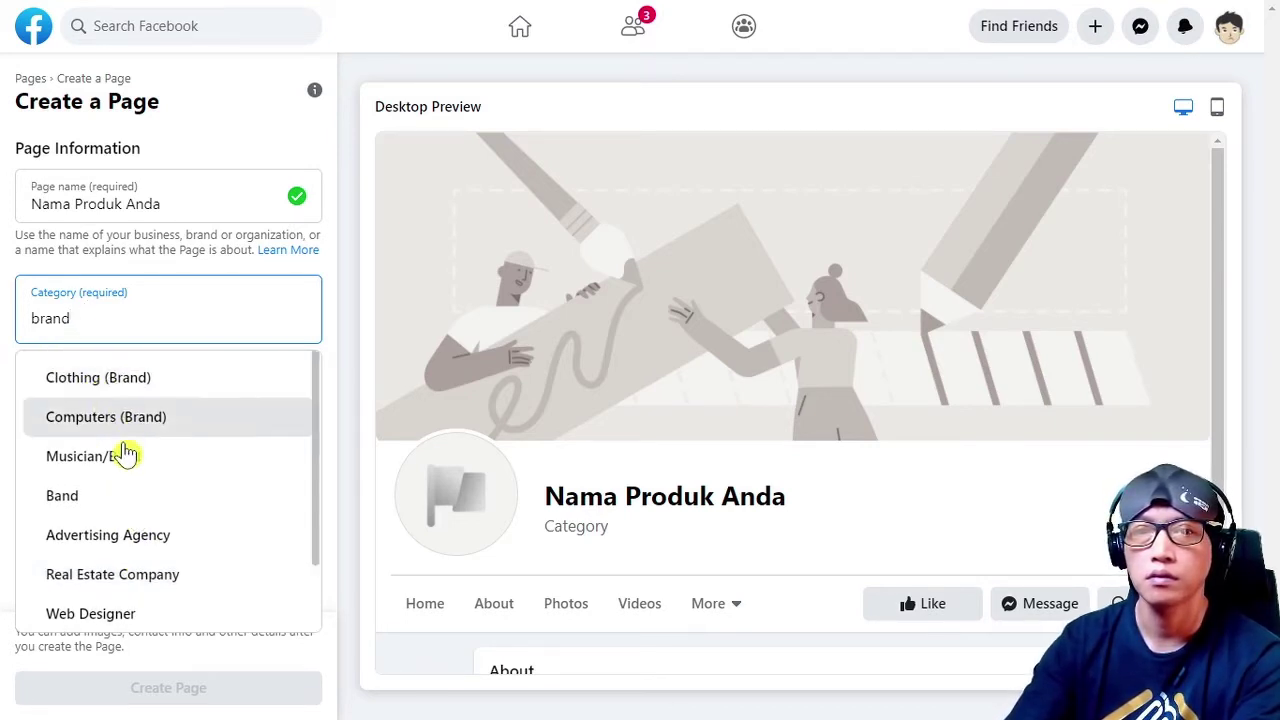
scroll(118, 525, down, 1)
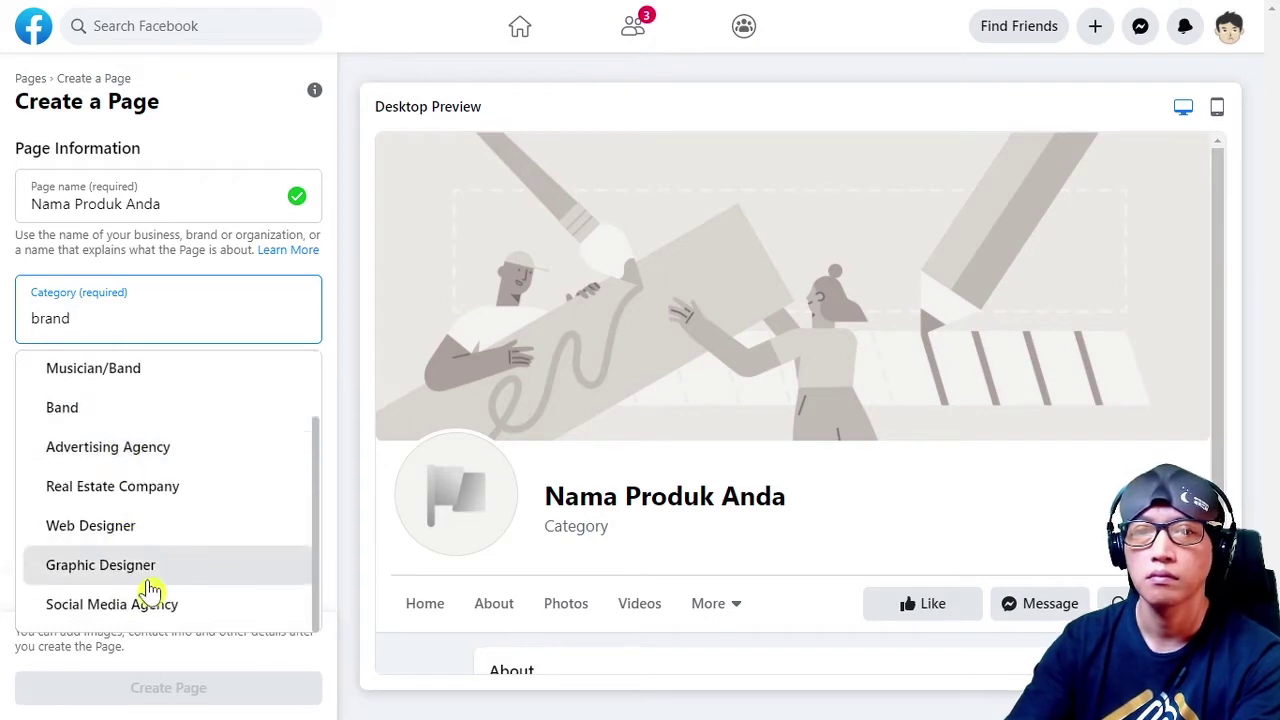
scroll(75, 404, up, 1)
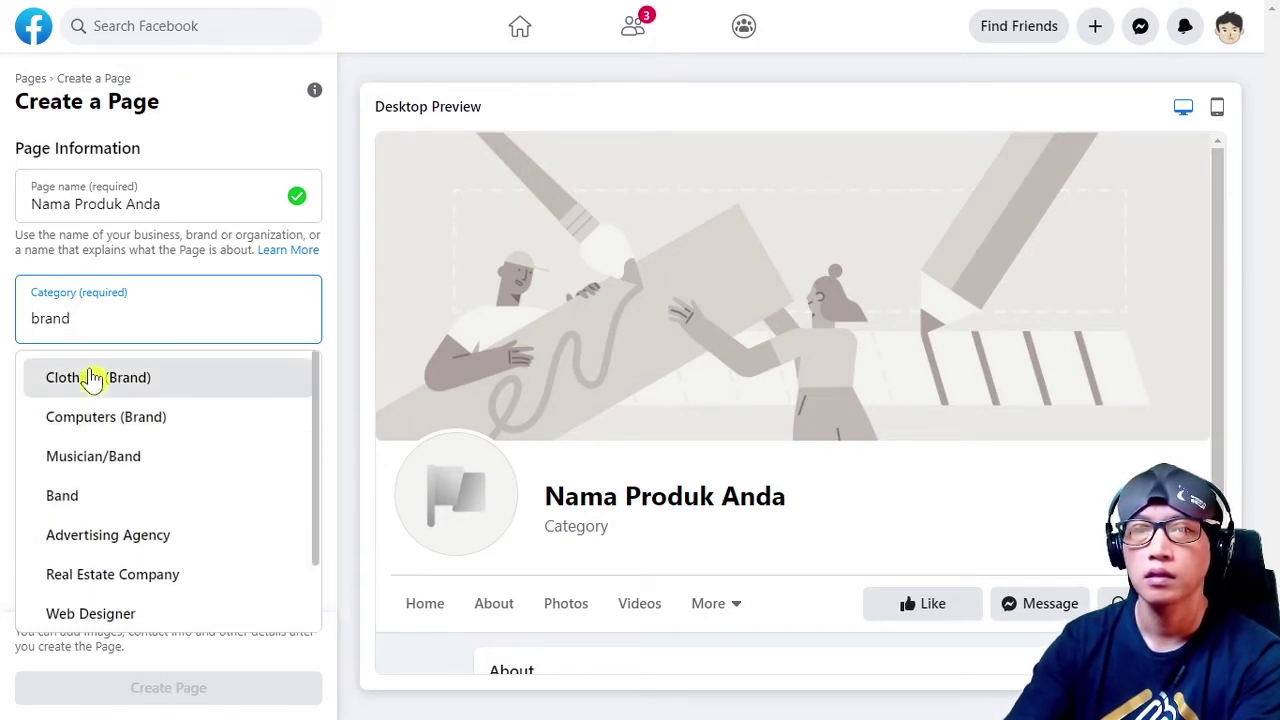
Try to create the Page with the category Clothing (Brand) and the description "dfafa"
click(10, 287)
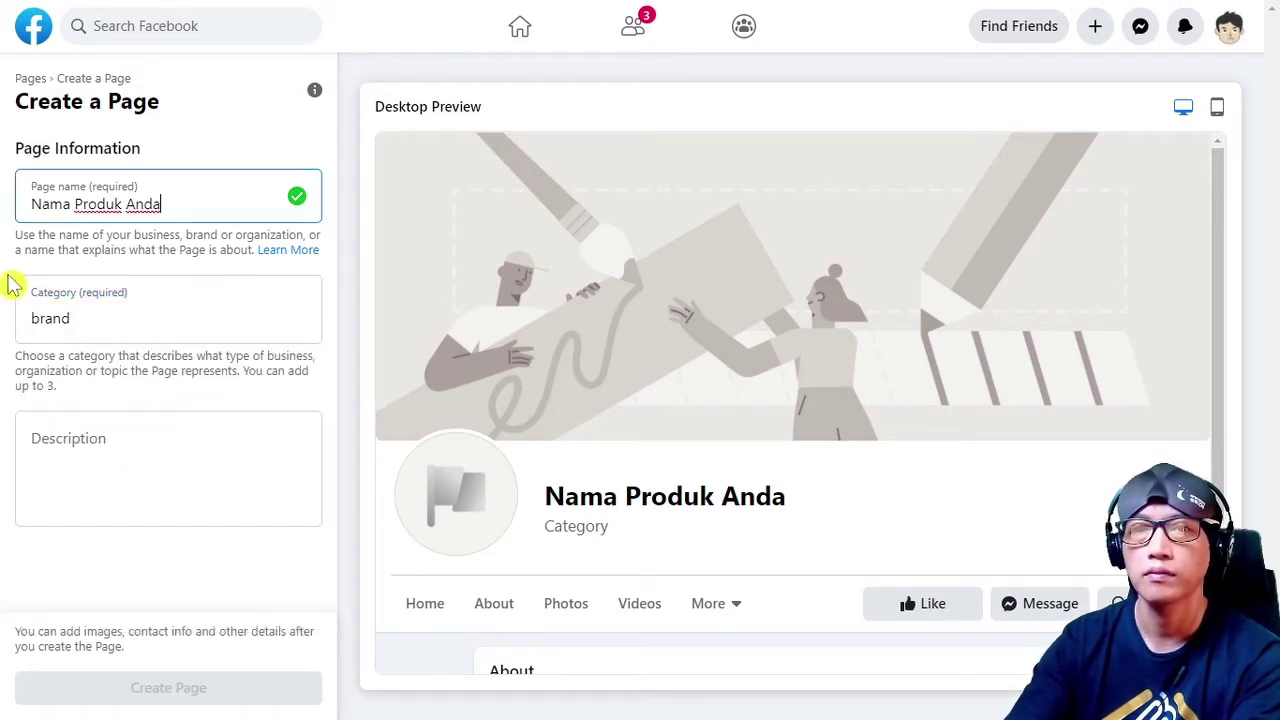
click(117, 458)
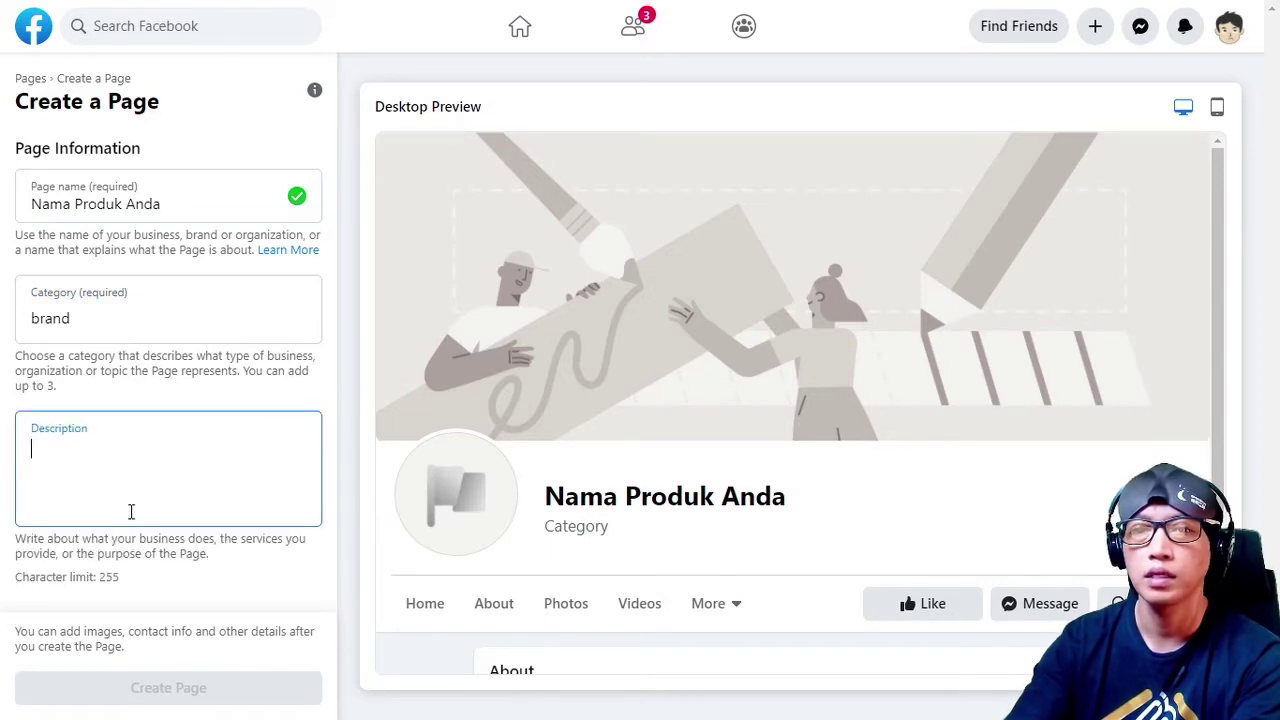
click(128, 317)
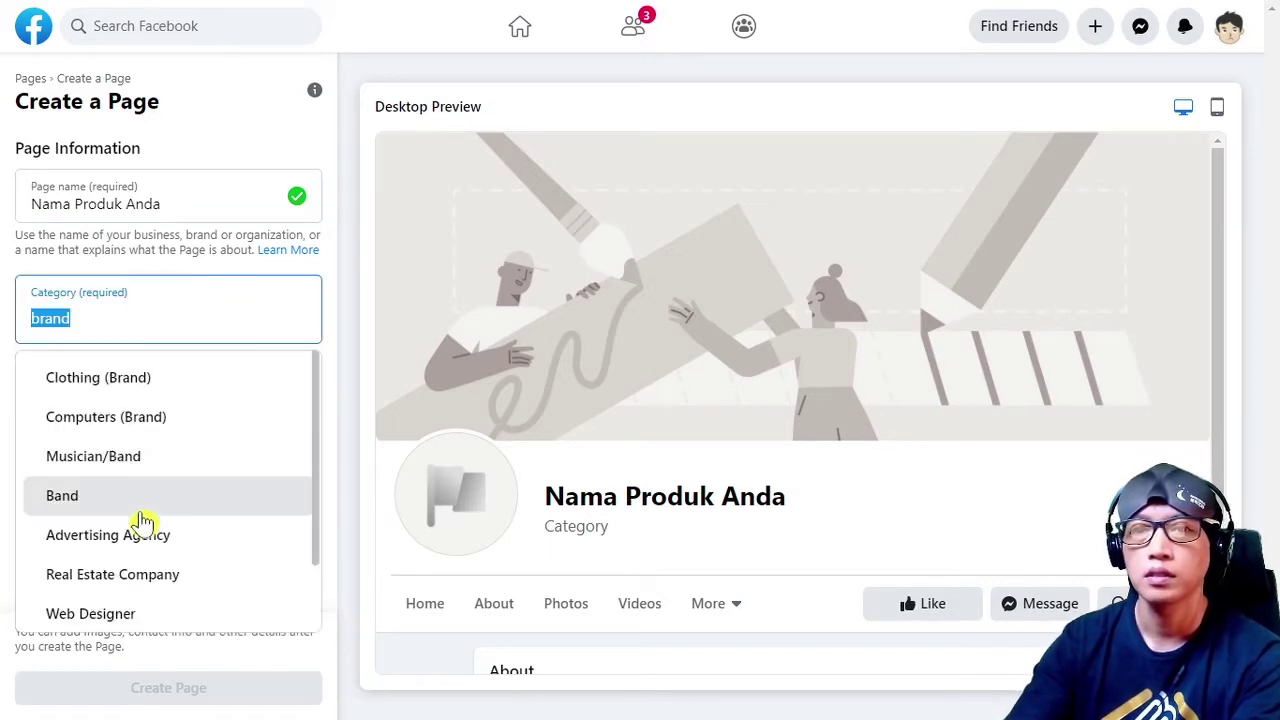
click(108, 390)
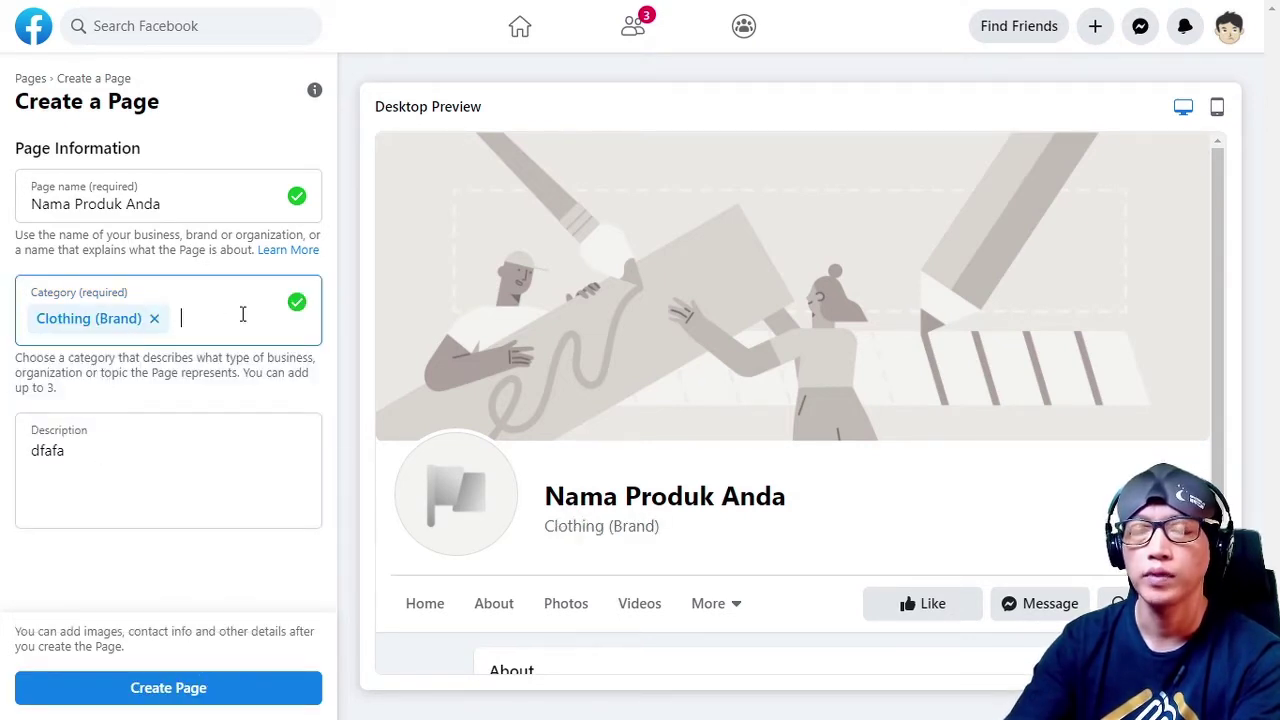
click(214, 694)
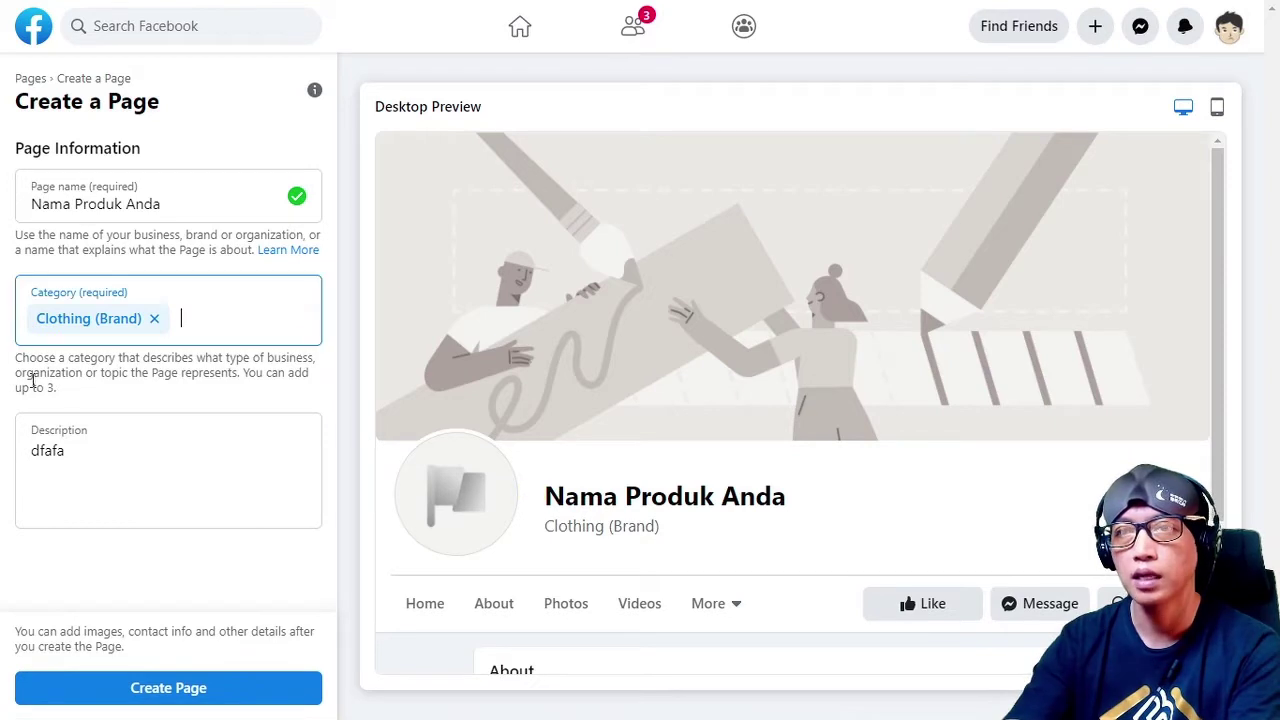
Leave the Page creation form without saving and open Ads Manager from the home feed's full list of shortcuts
click(31, 32)
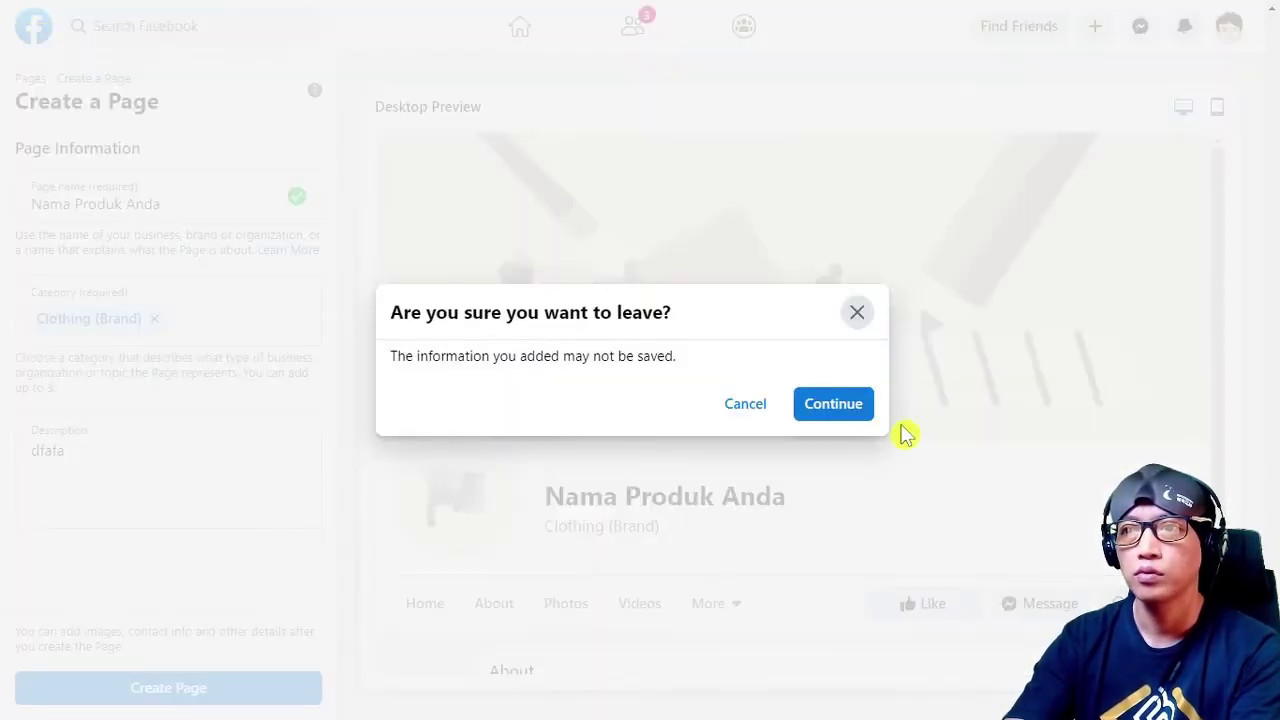
click(830, 408)
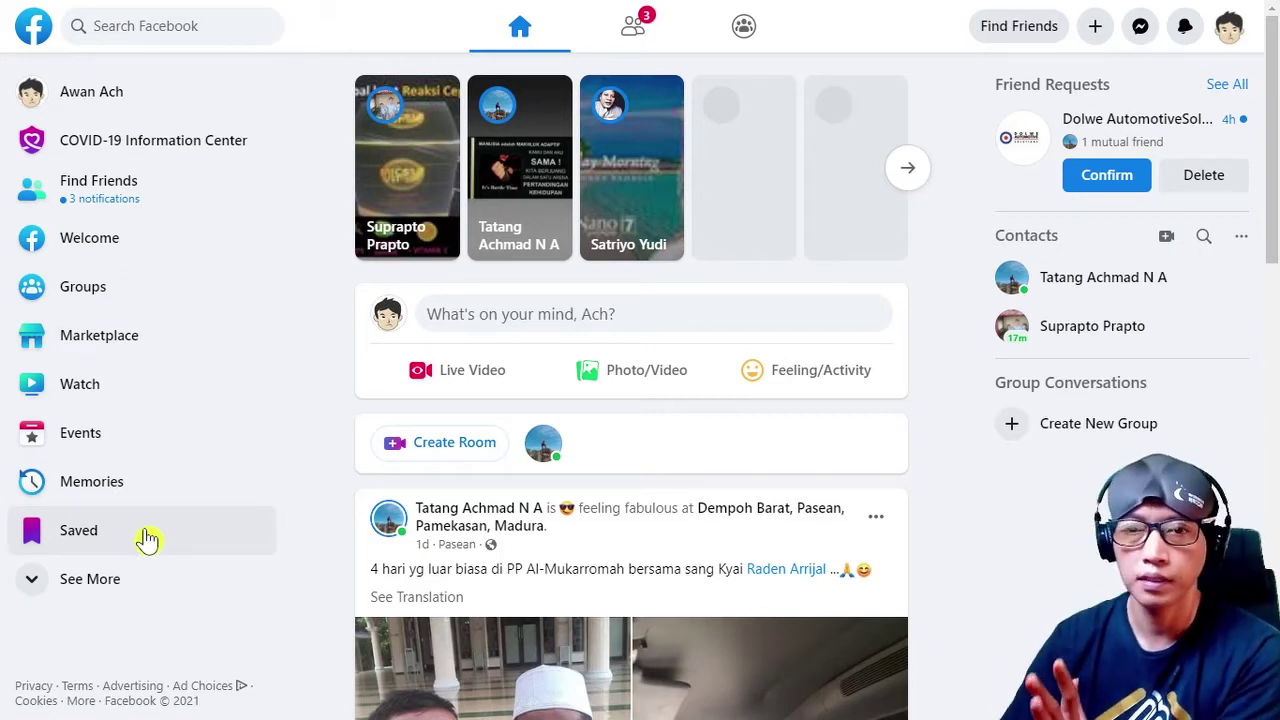
click(126, 581)
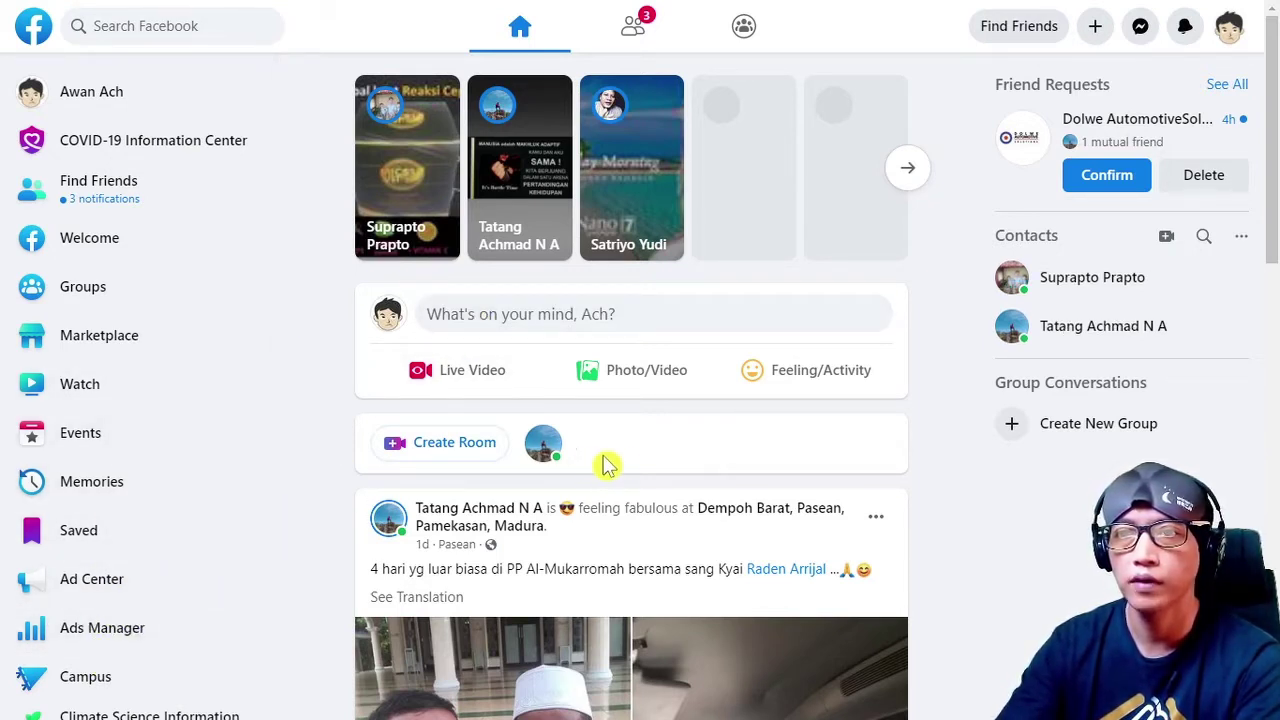
scroll(134, 531, down, 3)
scroll(134, 531, up, 3)
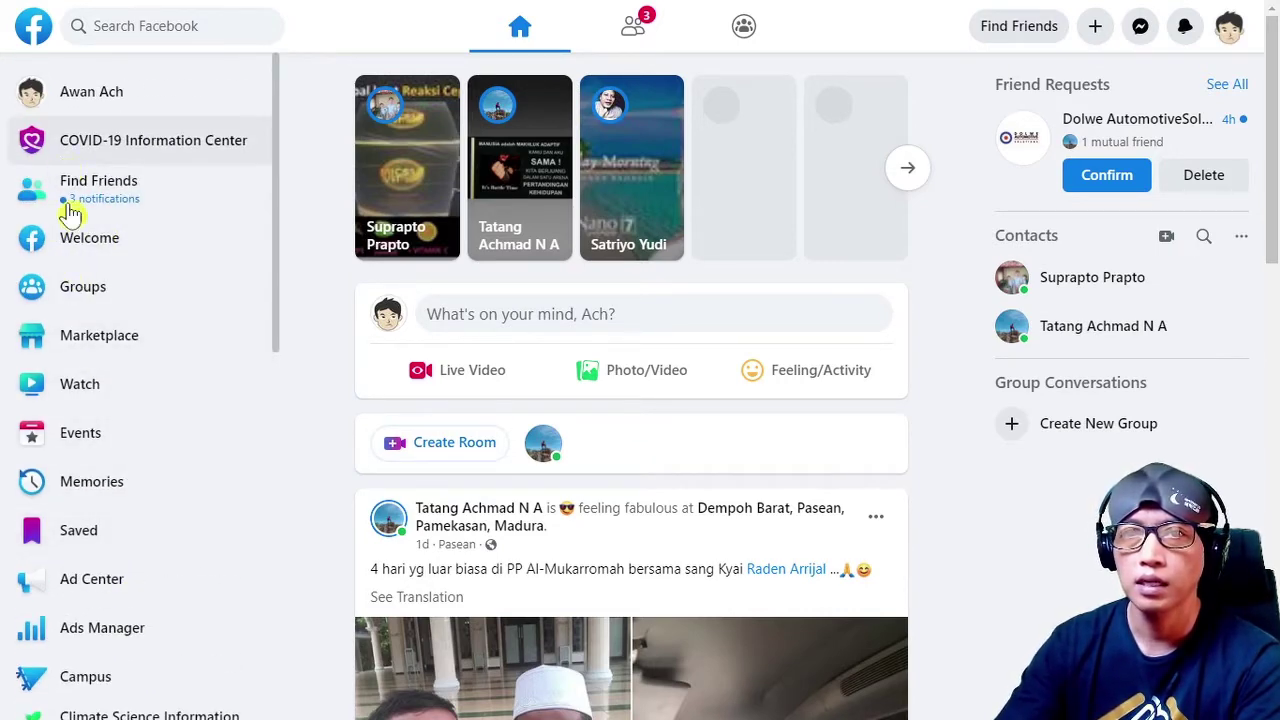
scroll(90, 344, down, 1)
scroll(90, 344, down, 1)
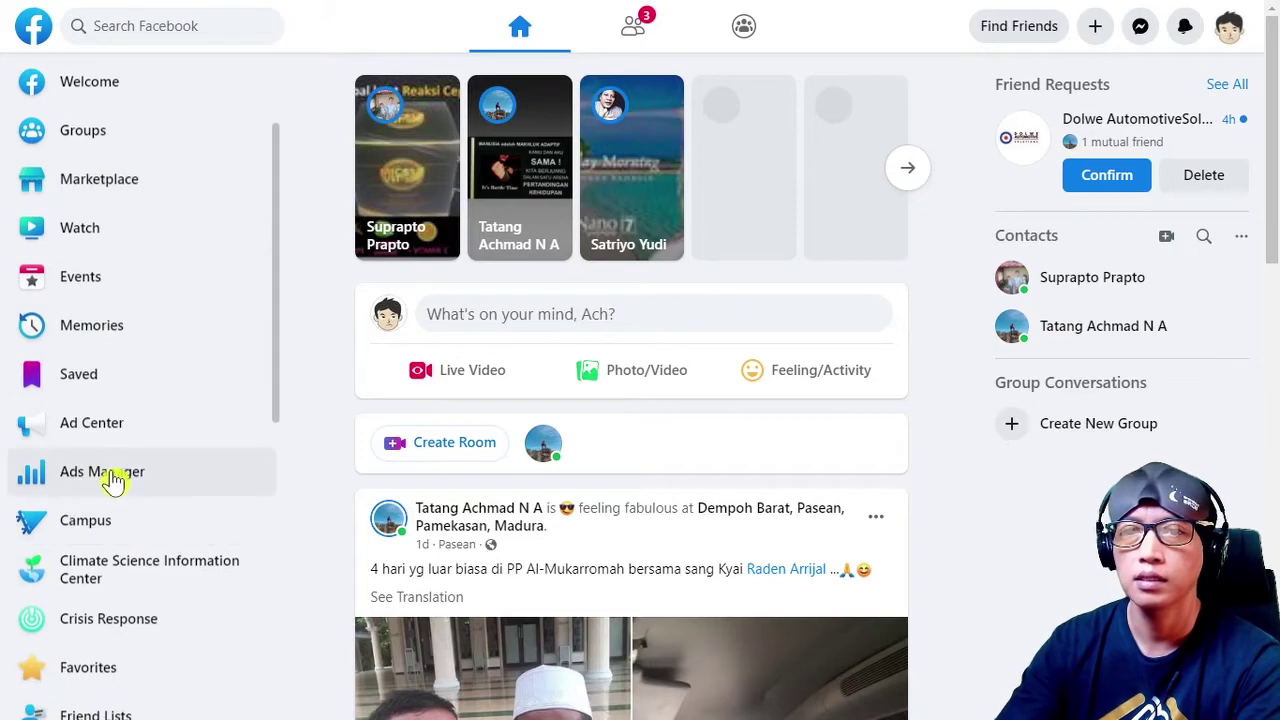
click(88, 487)
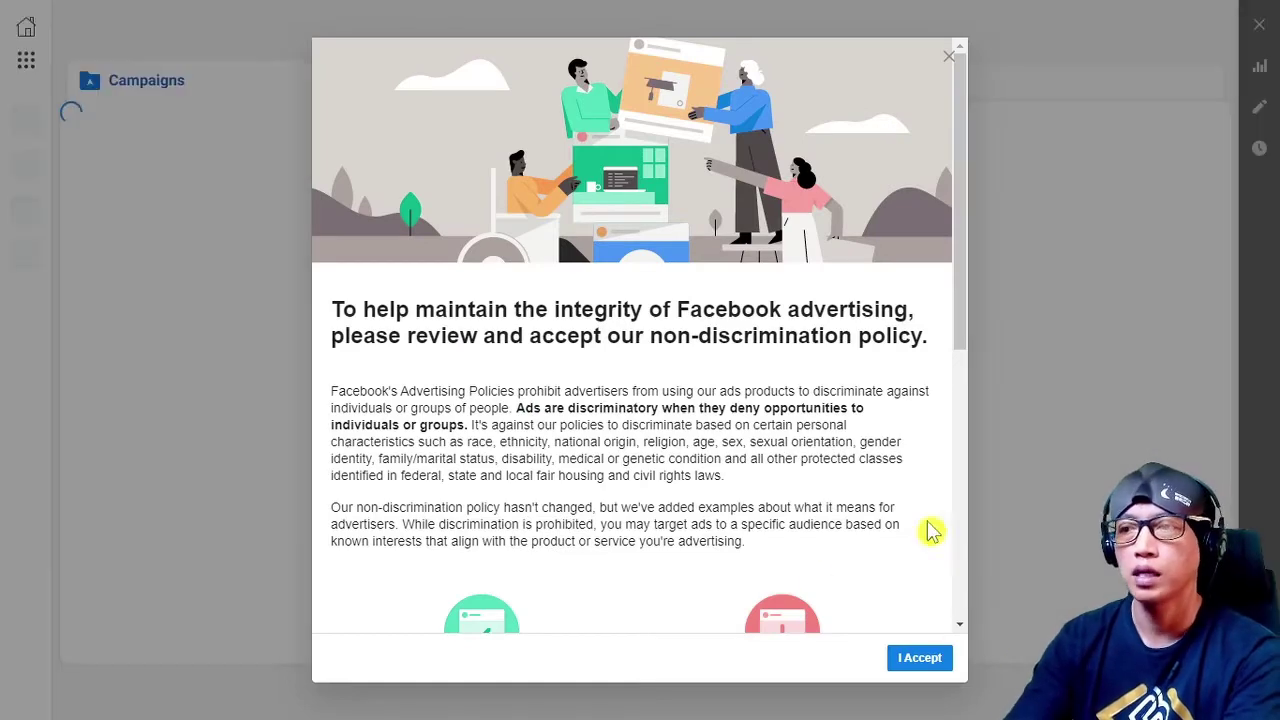
Review and accept Facebook's non-discrimination advertising policy, and dismiss the acknowledgement
scroll(929, 529, down, 10)
click(912, 657)
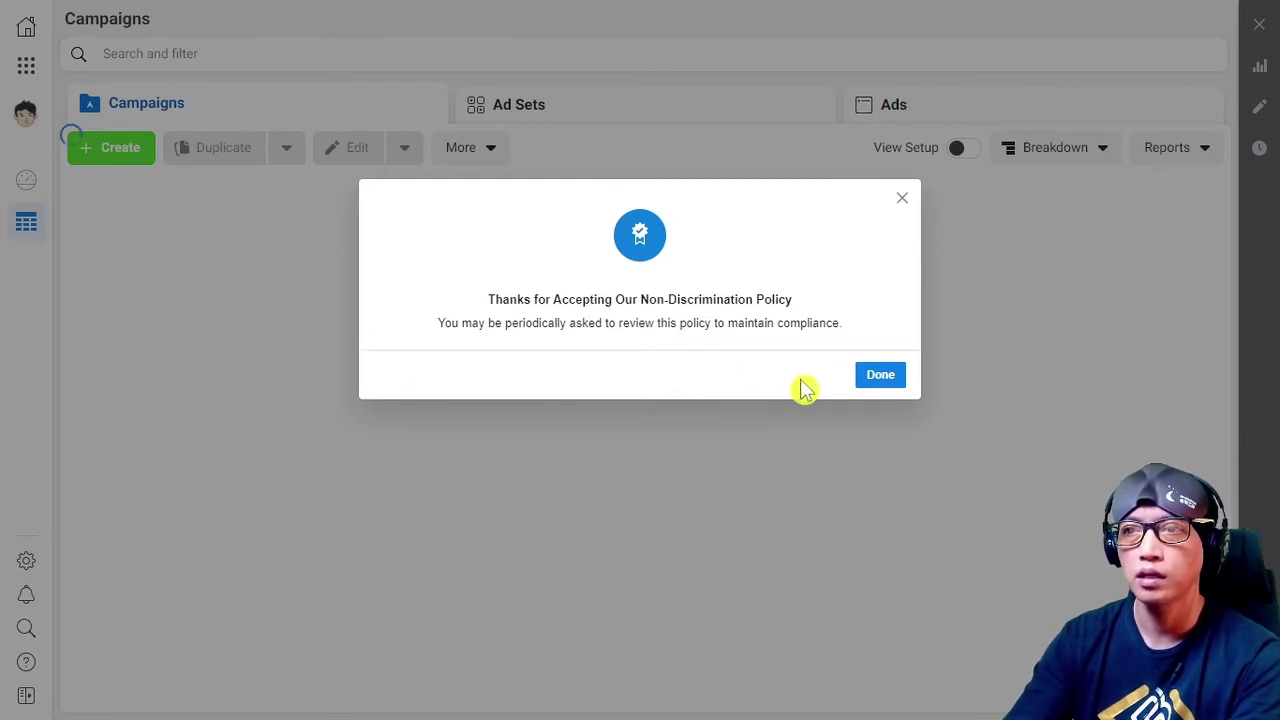
click(882, 378)
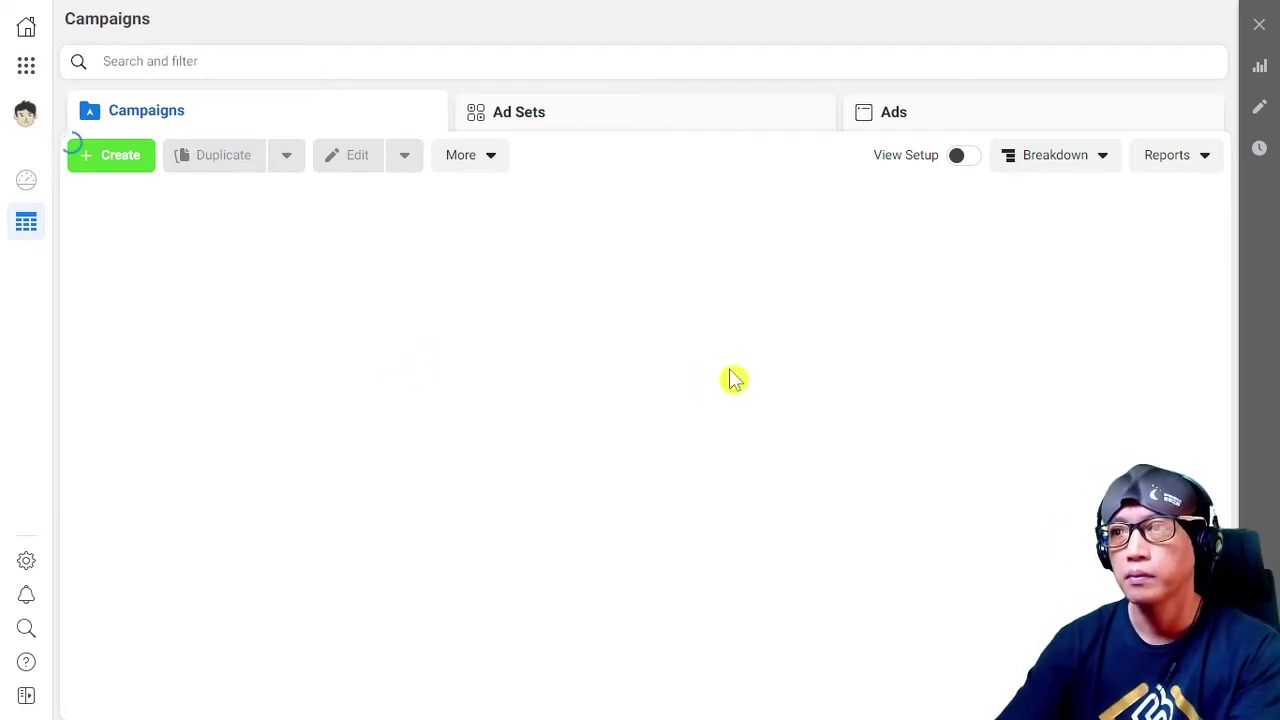
Reopen Ads Manager from the business tools and check the ad account selector
click(28, 66)
click(135, 152)
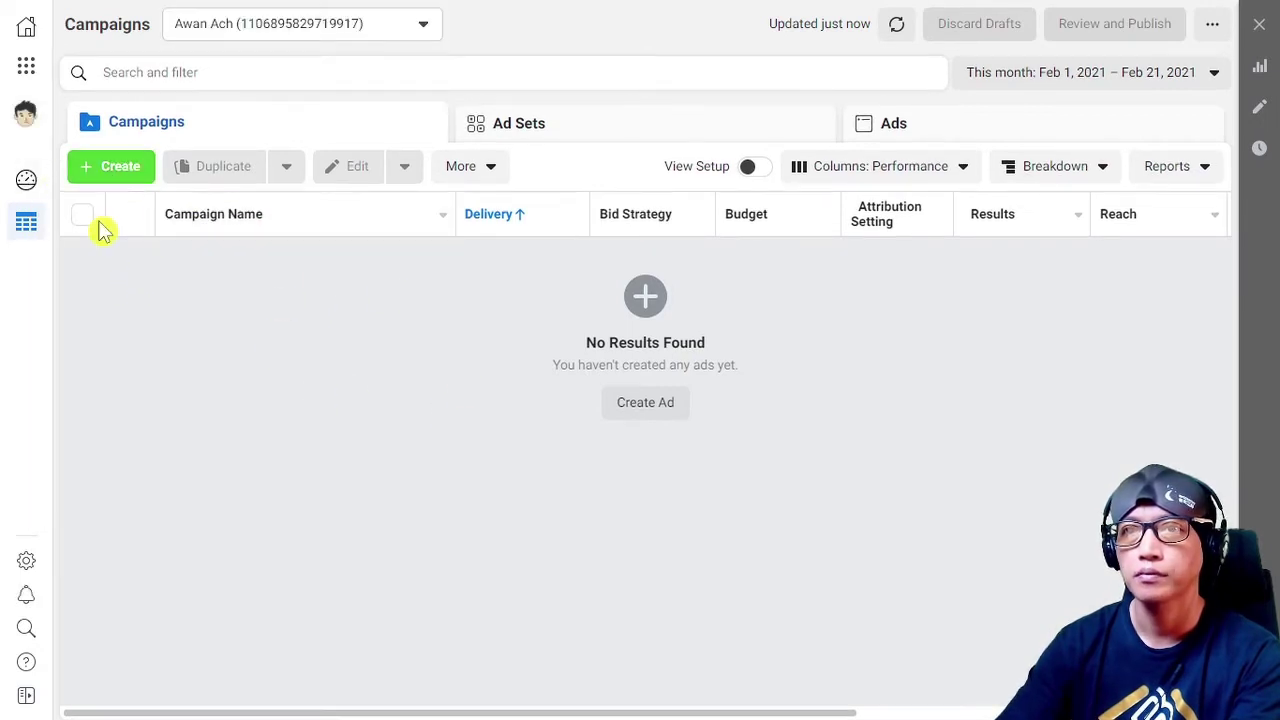
click(26, 66)
click(138, 142)
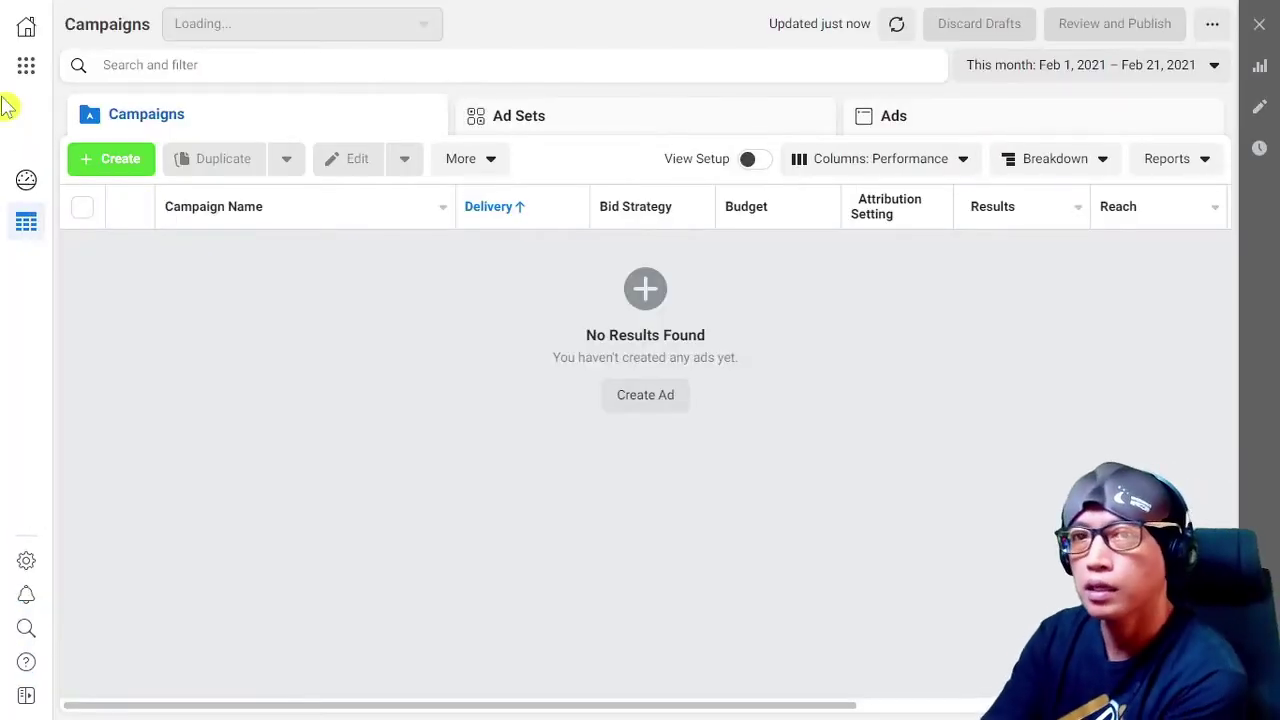
click(26, 68)
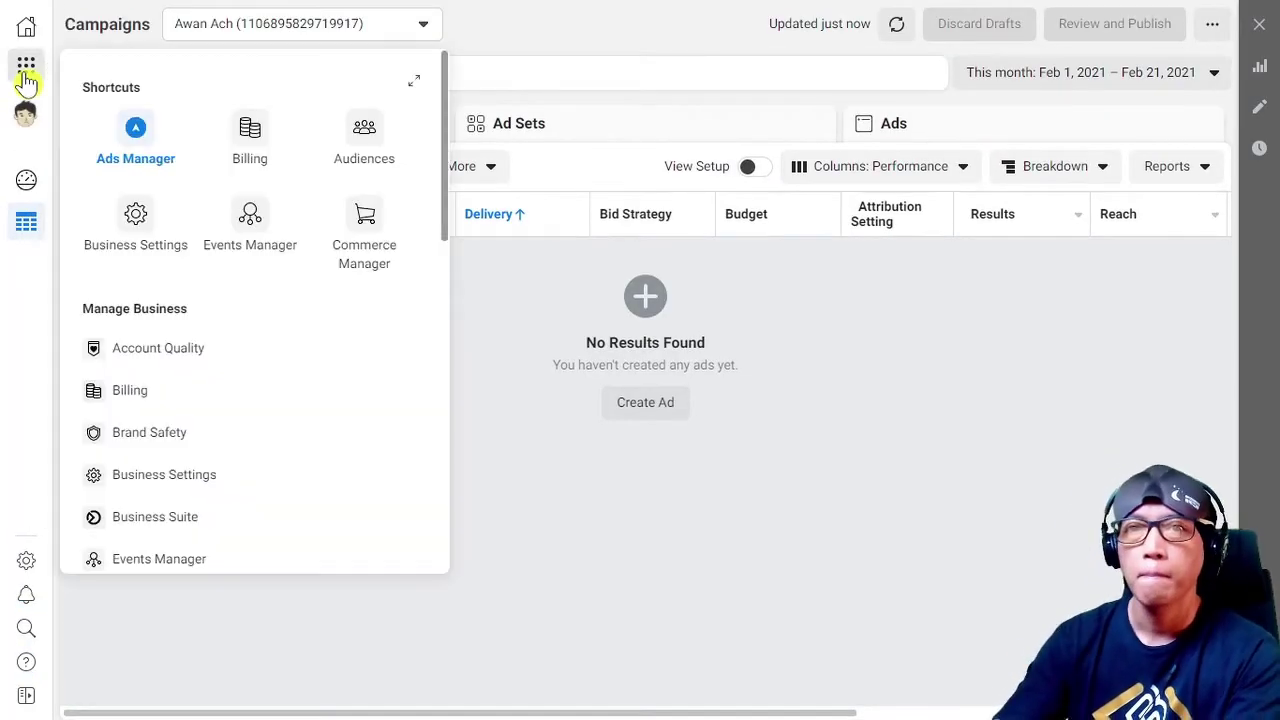
click(138, 133)
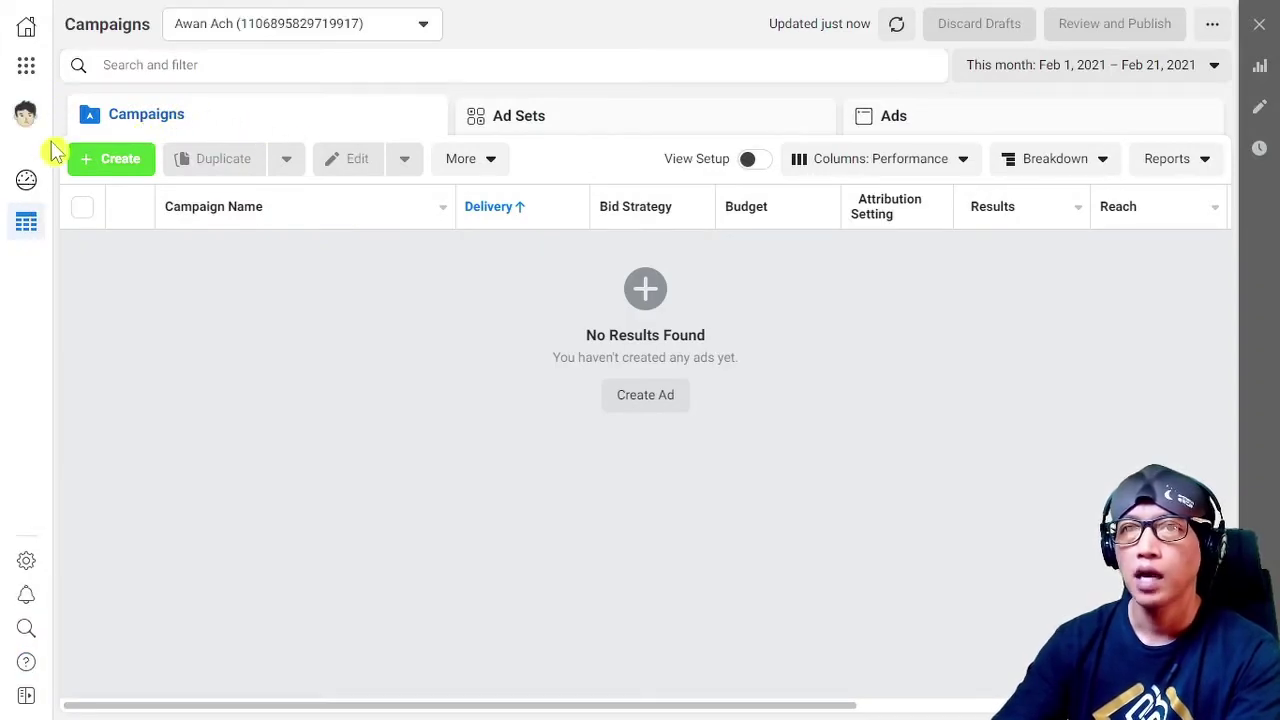
click(212, 38)
click(217, 38)
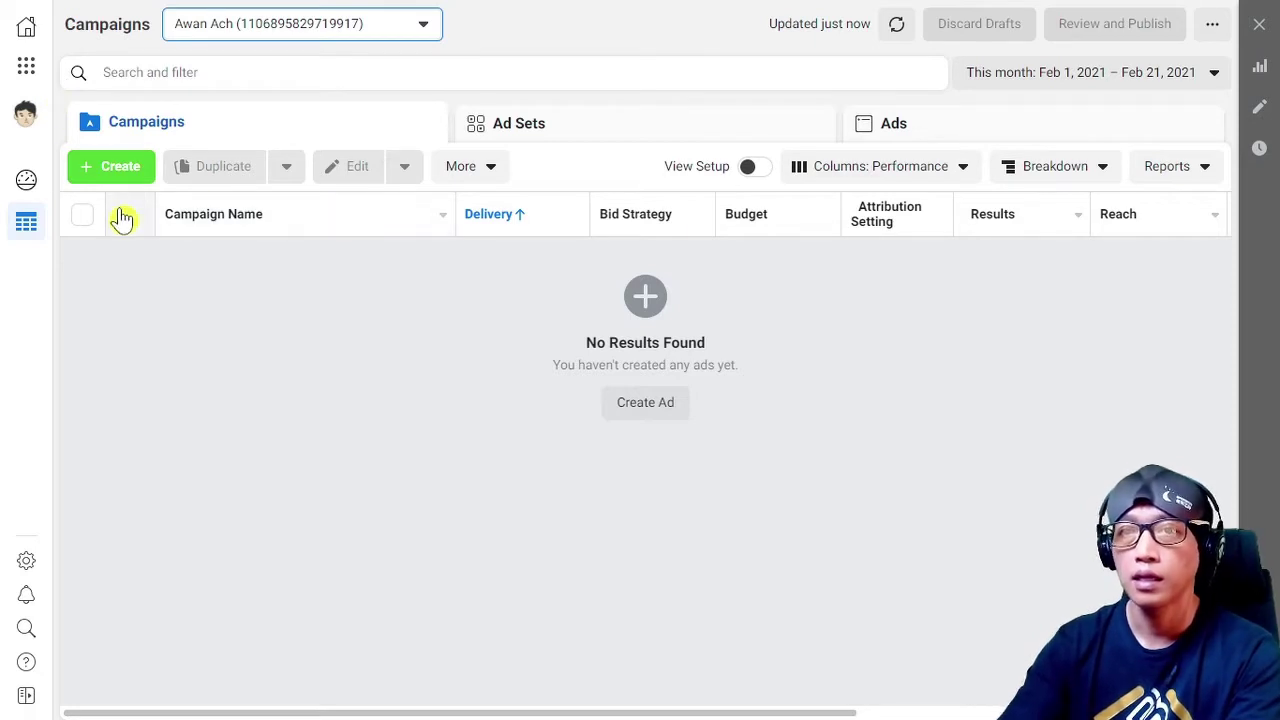
Open Billing from the business tools and go to the ad account's Payment Settings
click(26, 65)
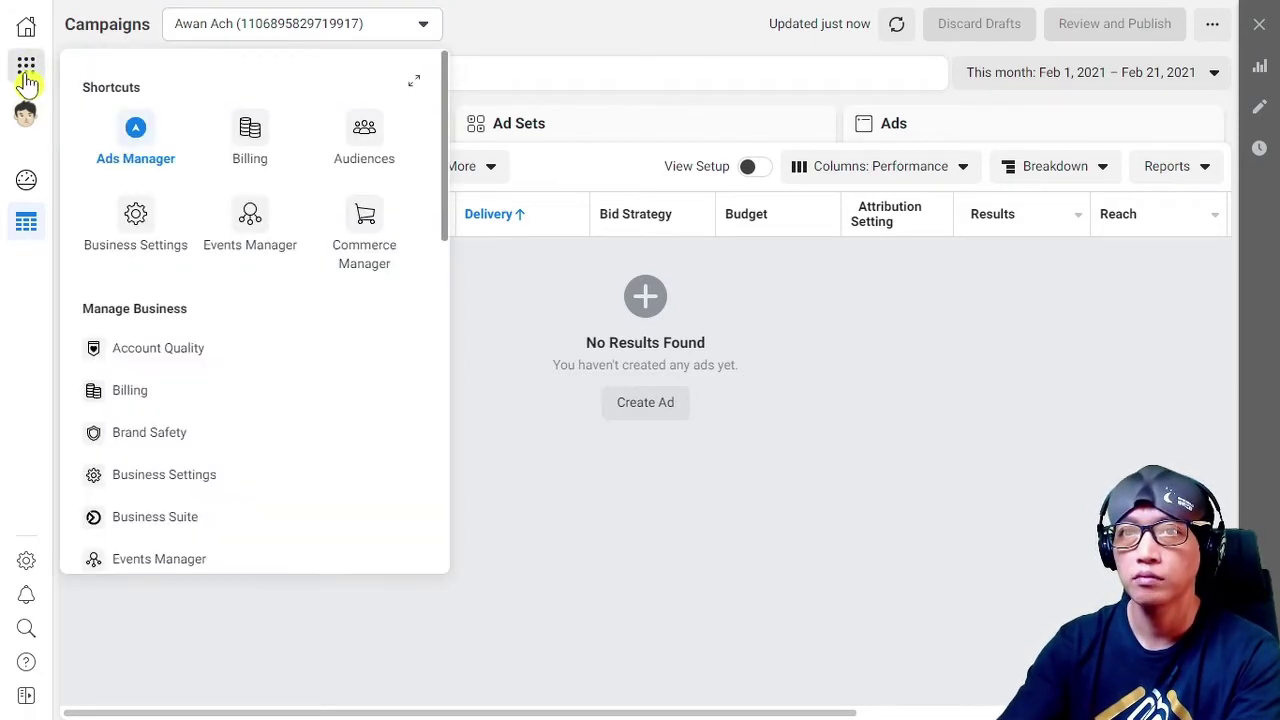
click(252, 135)
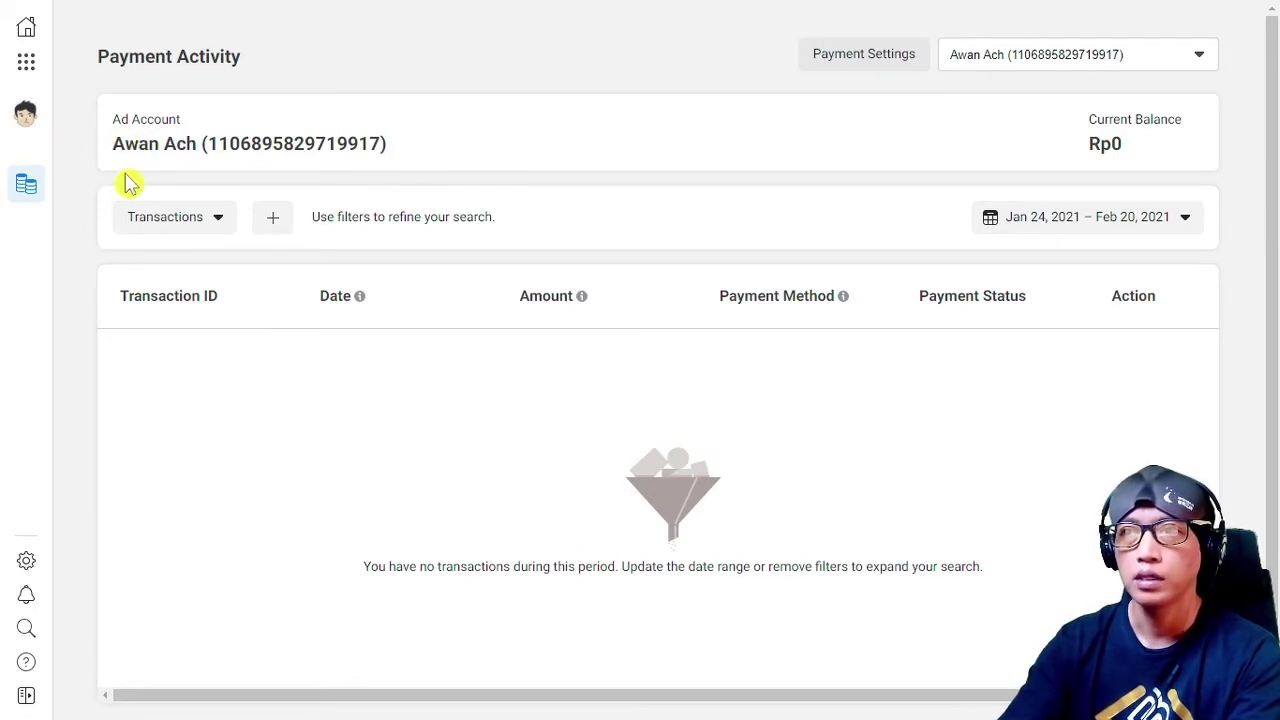
click(895, 63)
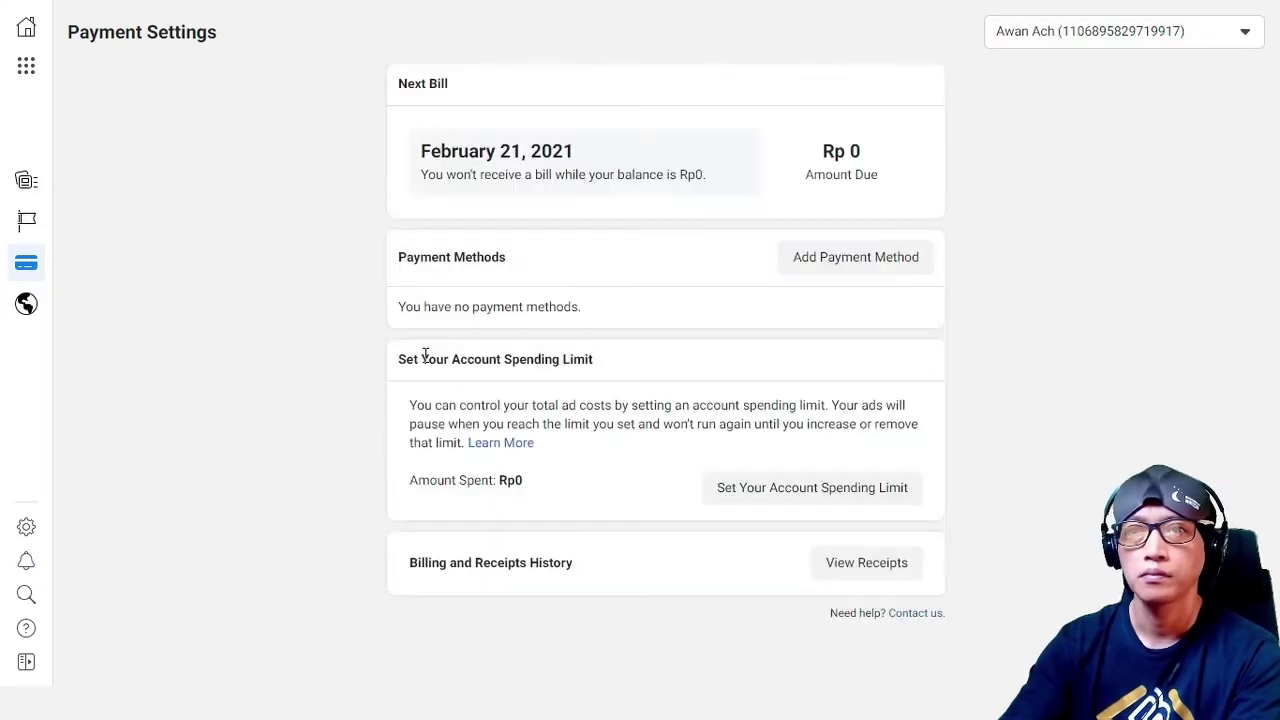
Start adding a debit or credit card as payment method and go through the name, card number, expiry and CVV fields
click(902, 258)
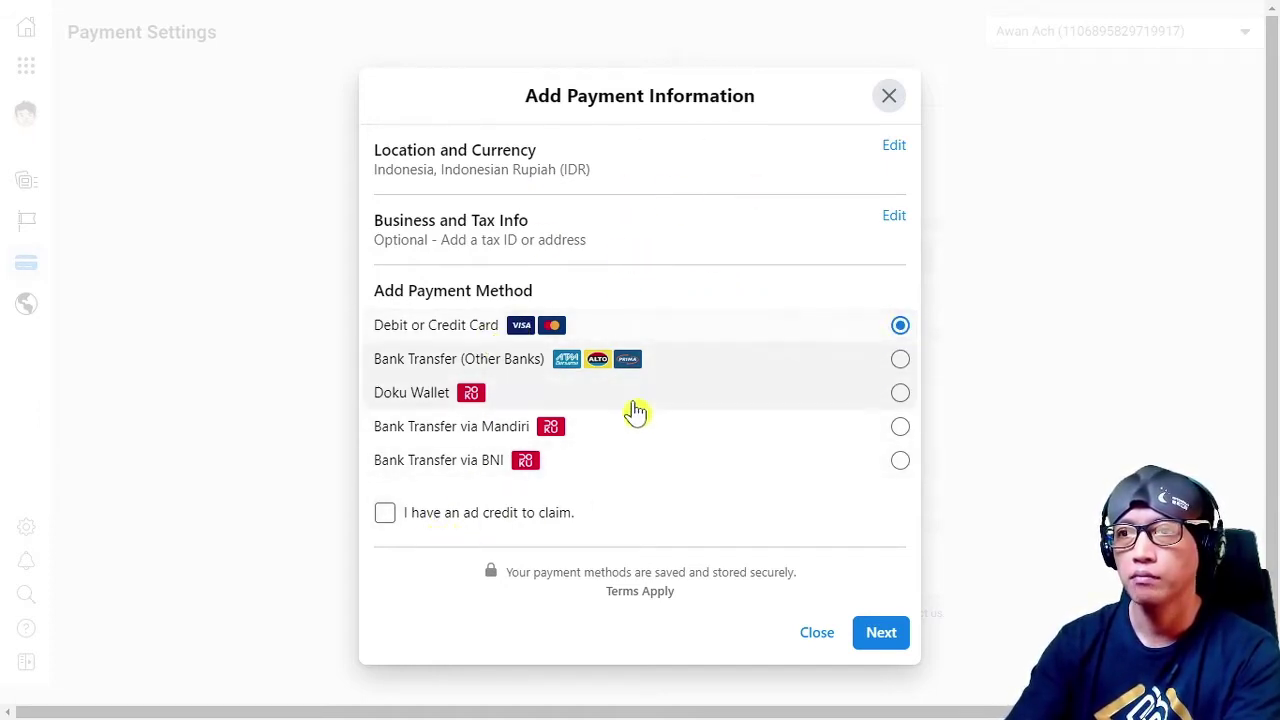
click(878, 638)
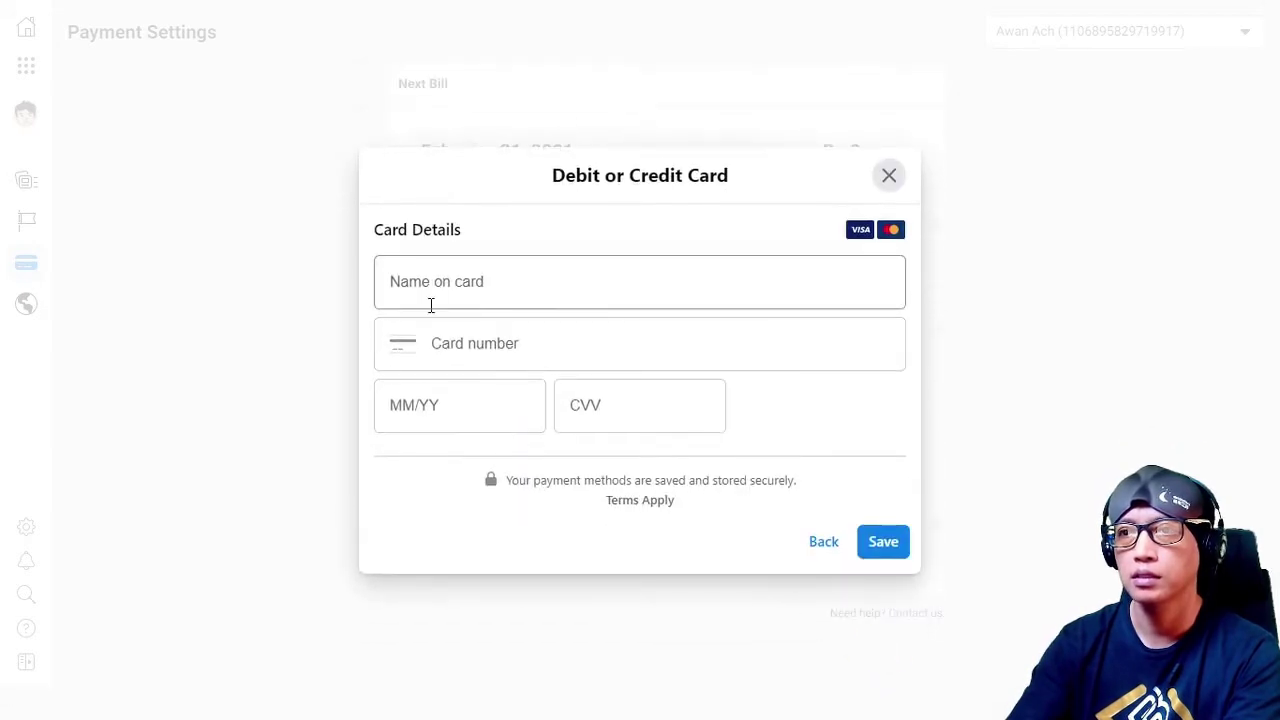
click(489, 283)
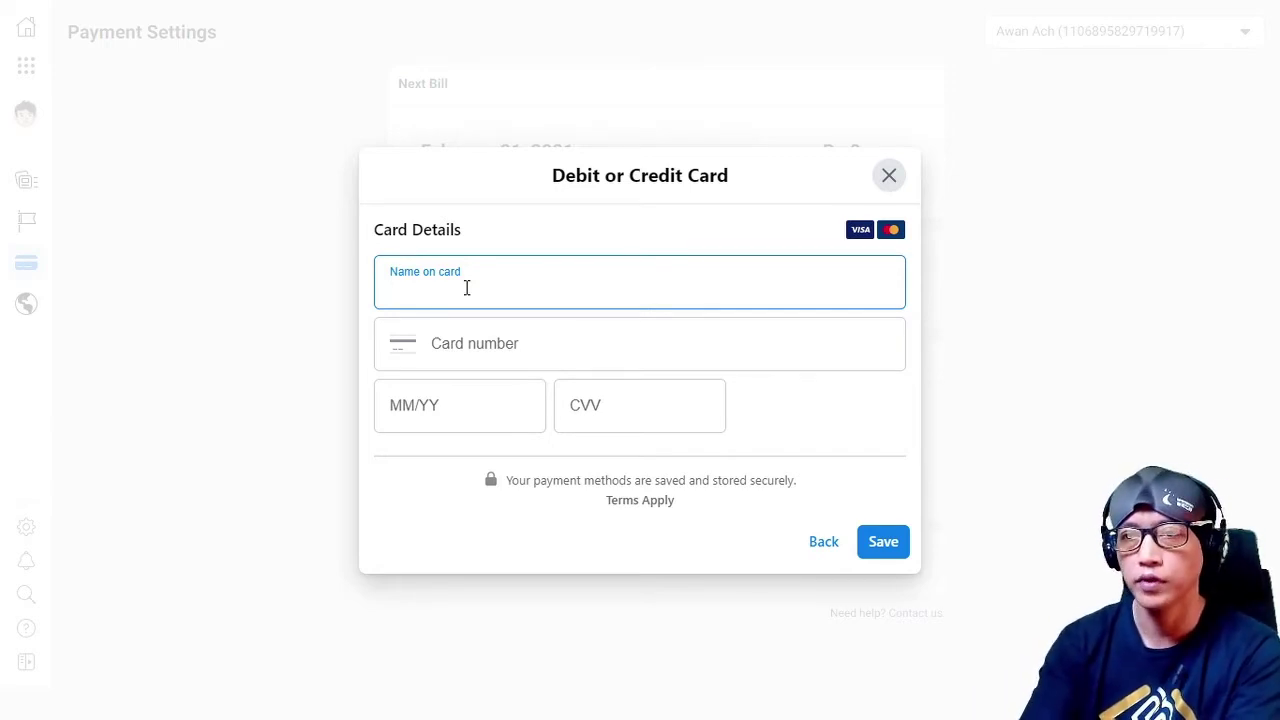
click(451, 334)
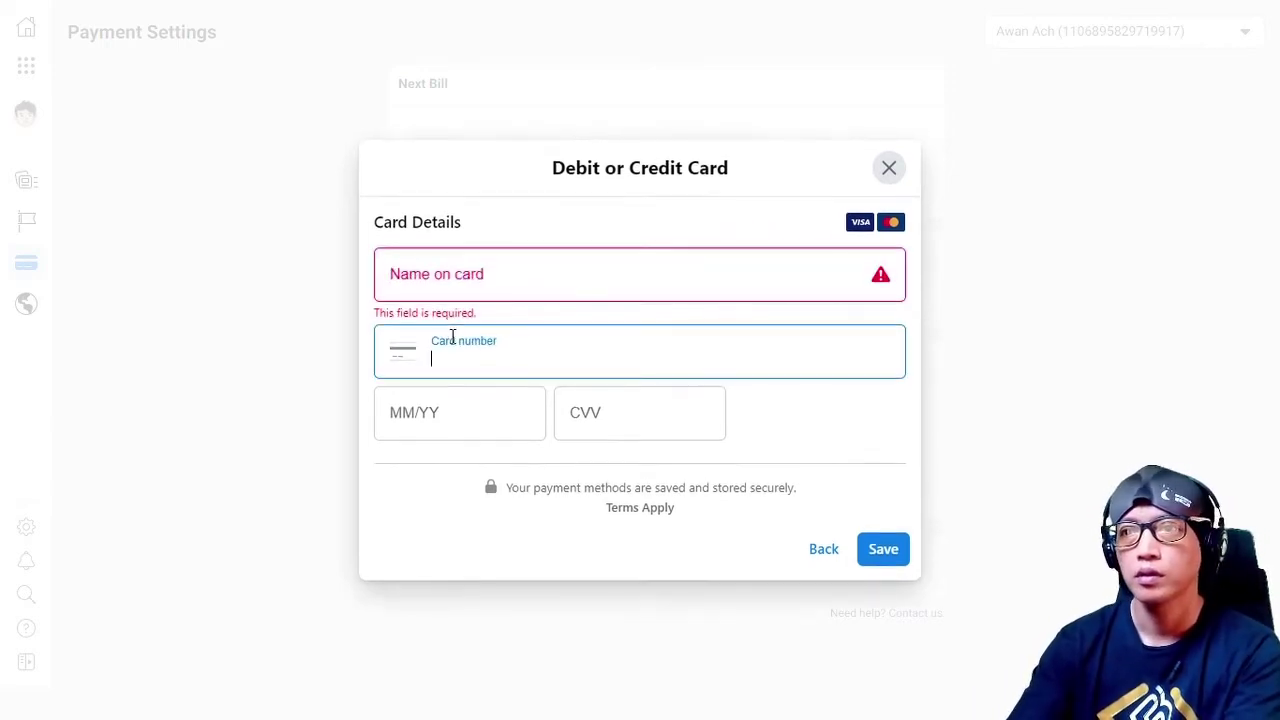
click(479, 281)
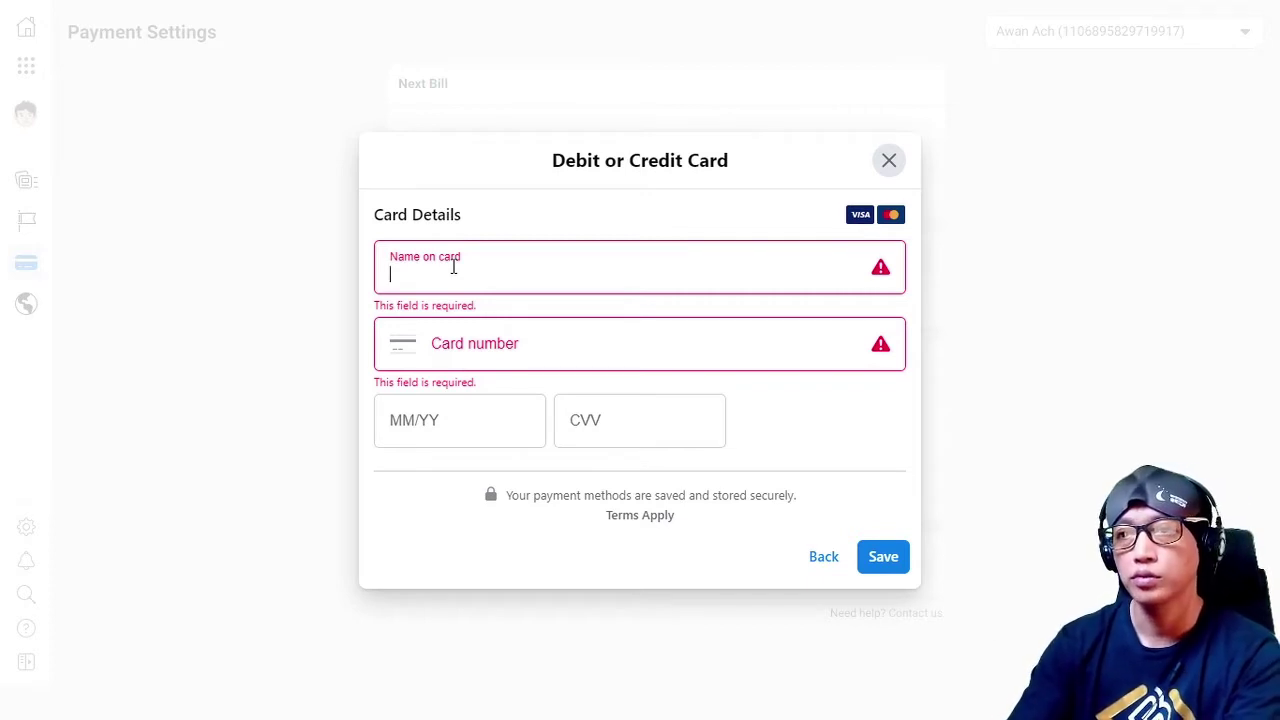
click(504, 355)
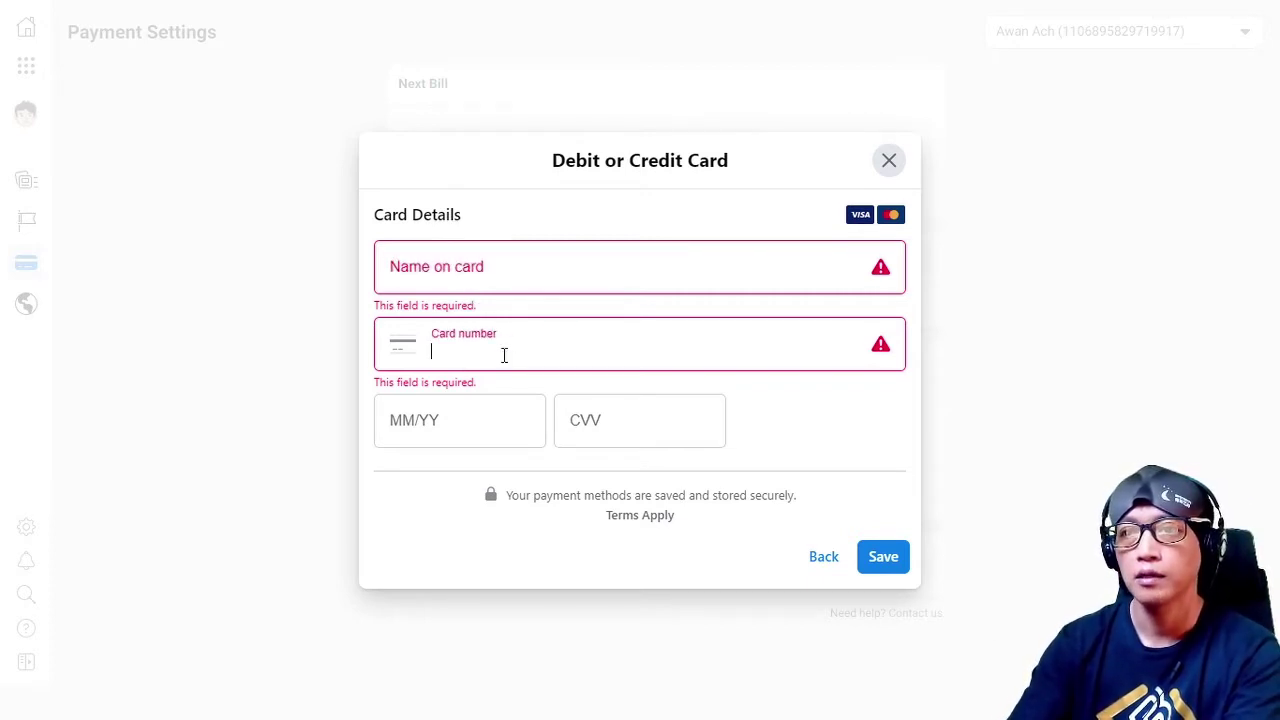
click(471, 429)
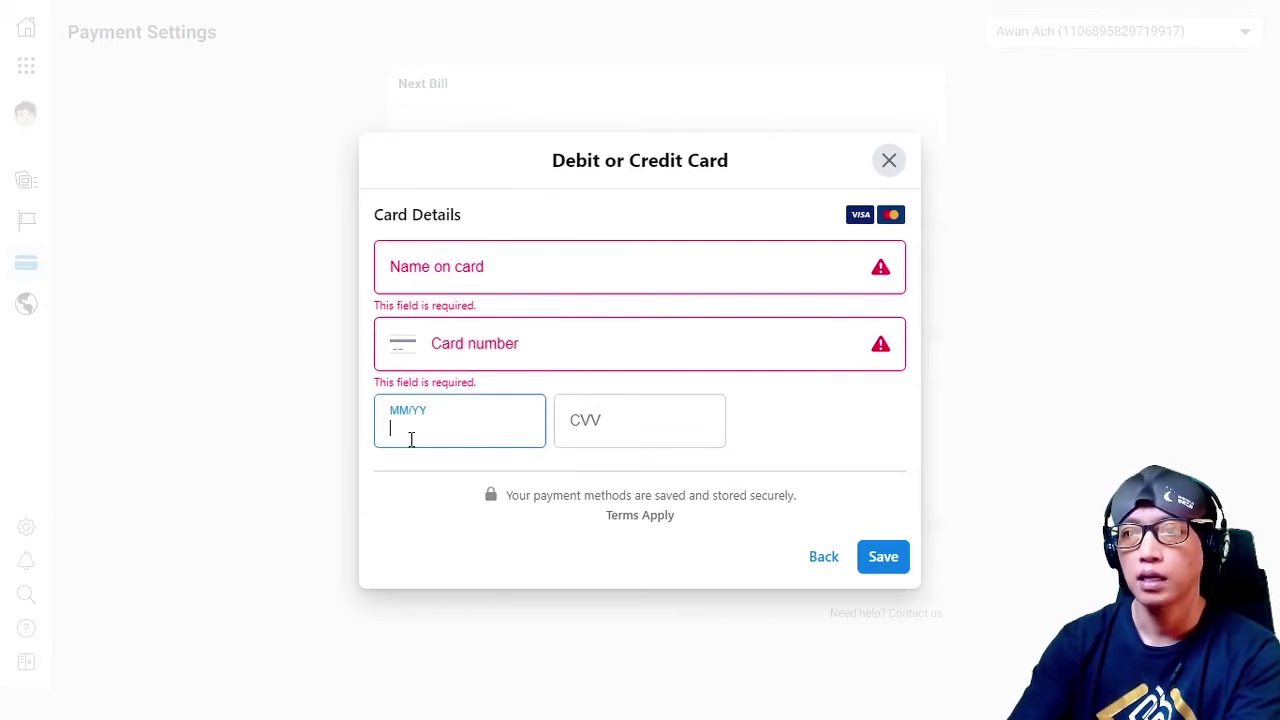
click(589, 440)
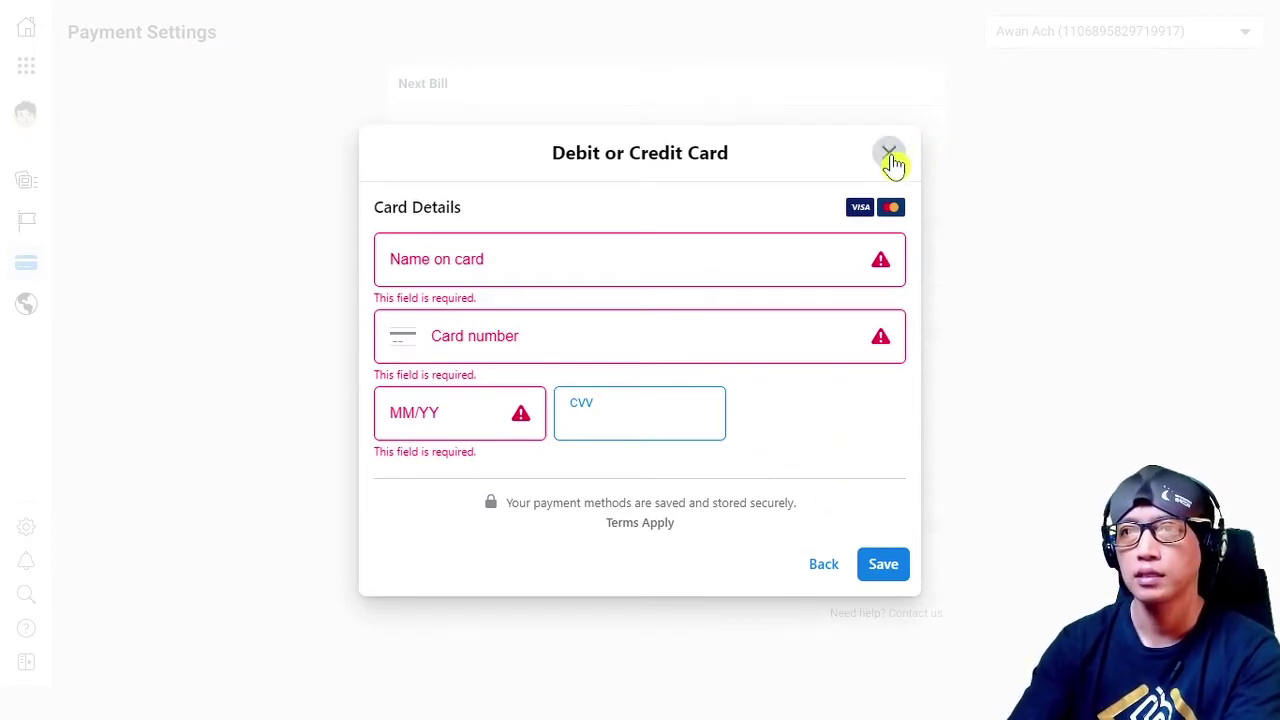
Close the debit or credit card form without saving and open Ads Manager from the business tools
click(890, 157)
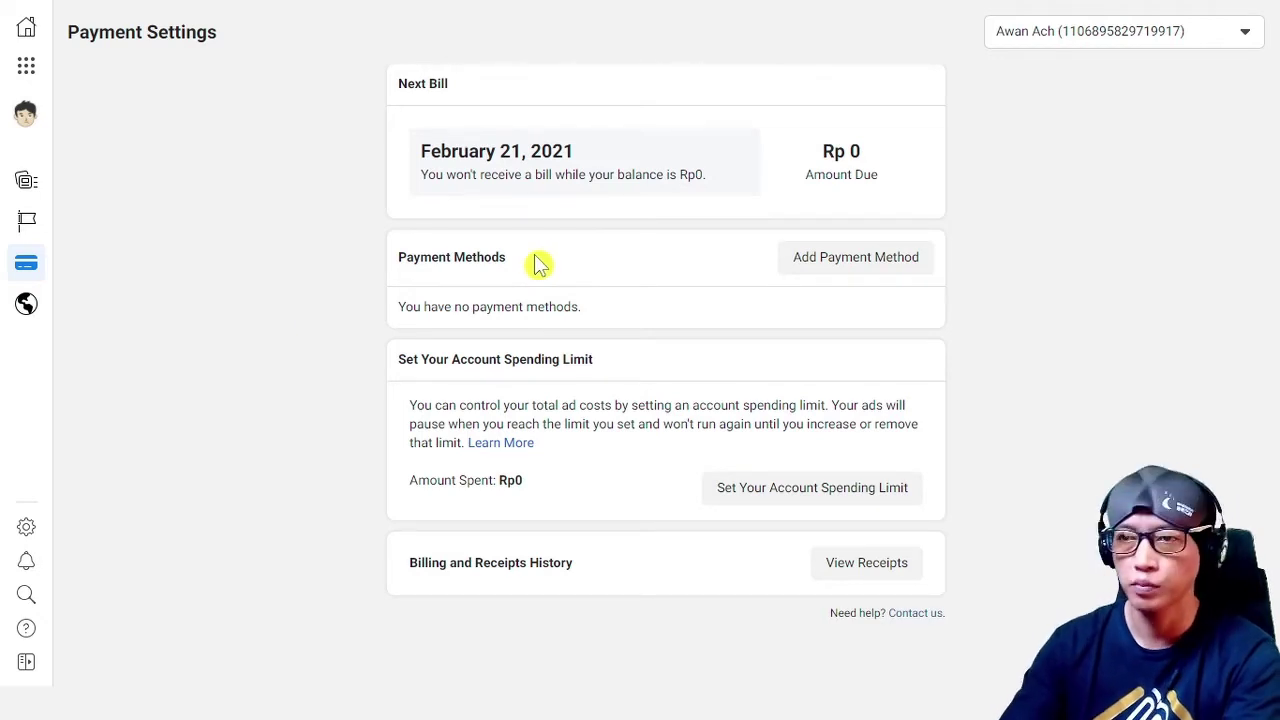
click(25, 64)
click(139, 131)
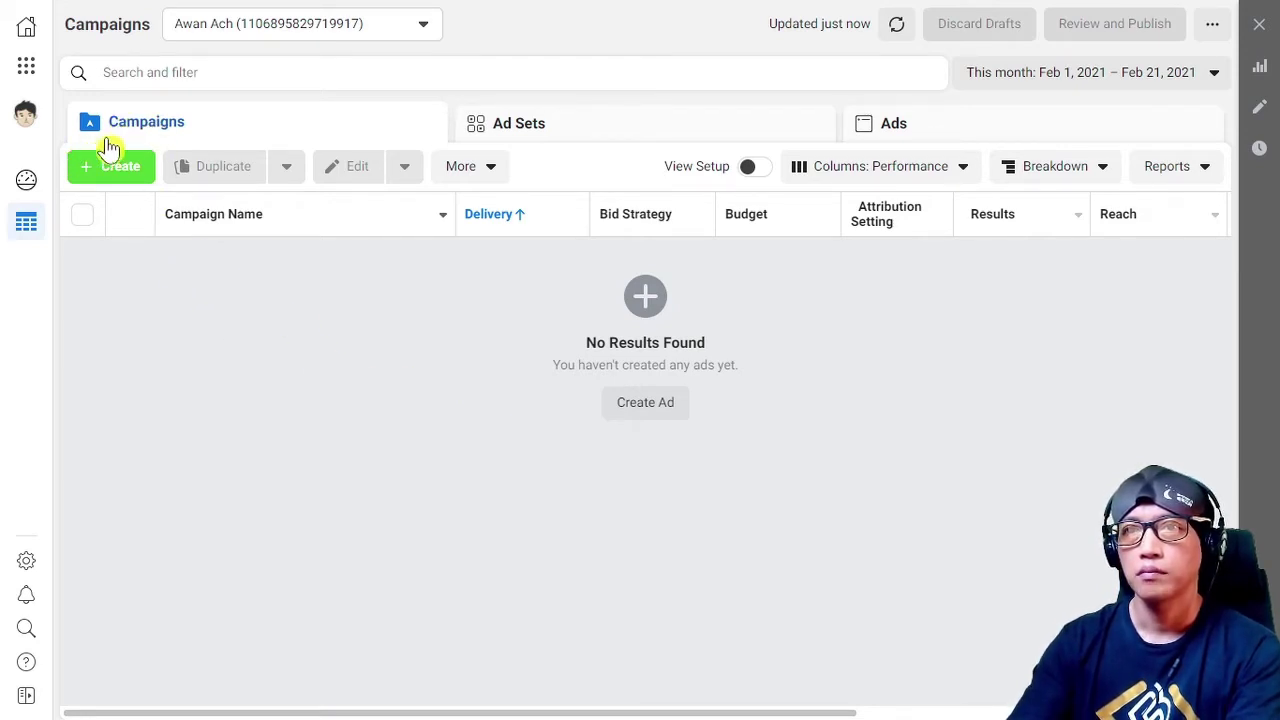
Look through the Campaigns, Ad Sets and Ads levels to compare how the ad account is structured, ending on Campaigns
click(572, 133)
click(905, 128)
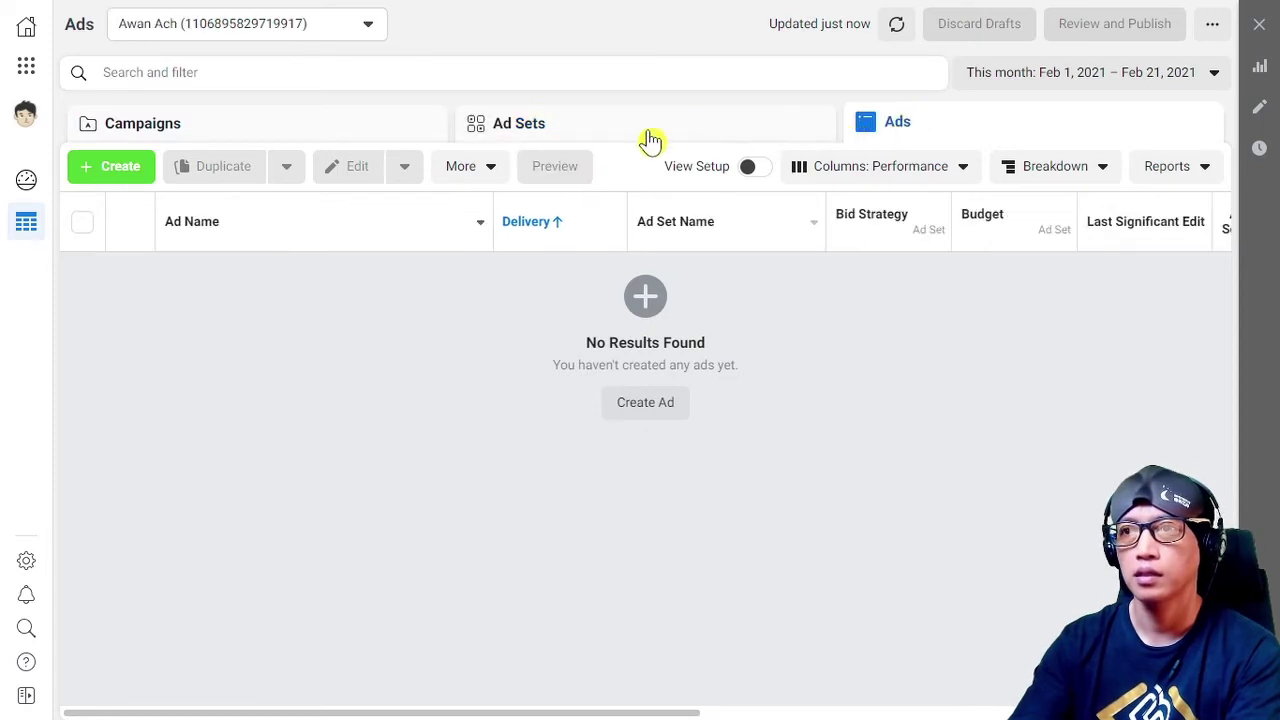
click(525, 140)
click(335, 138)
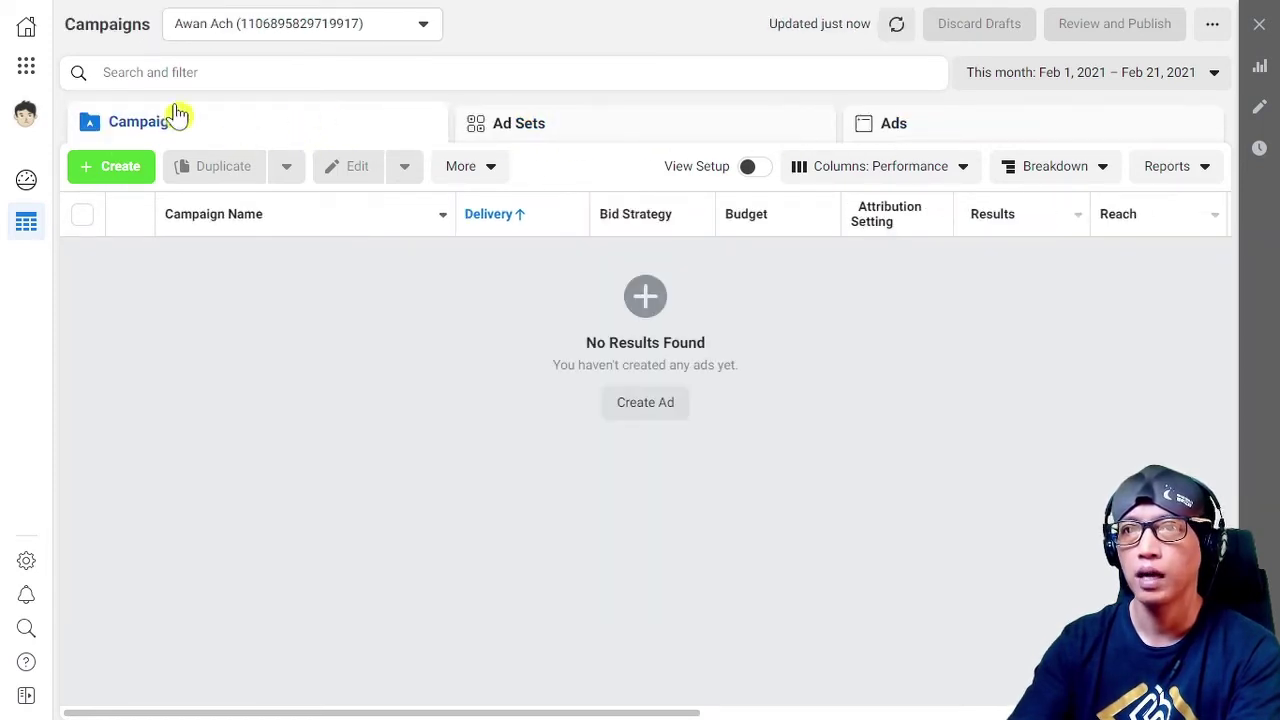
click(555, 118)
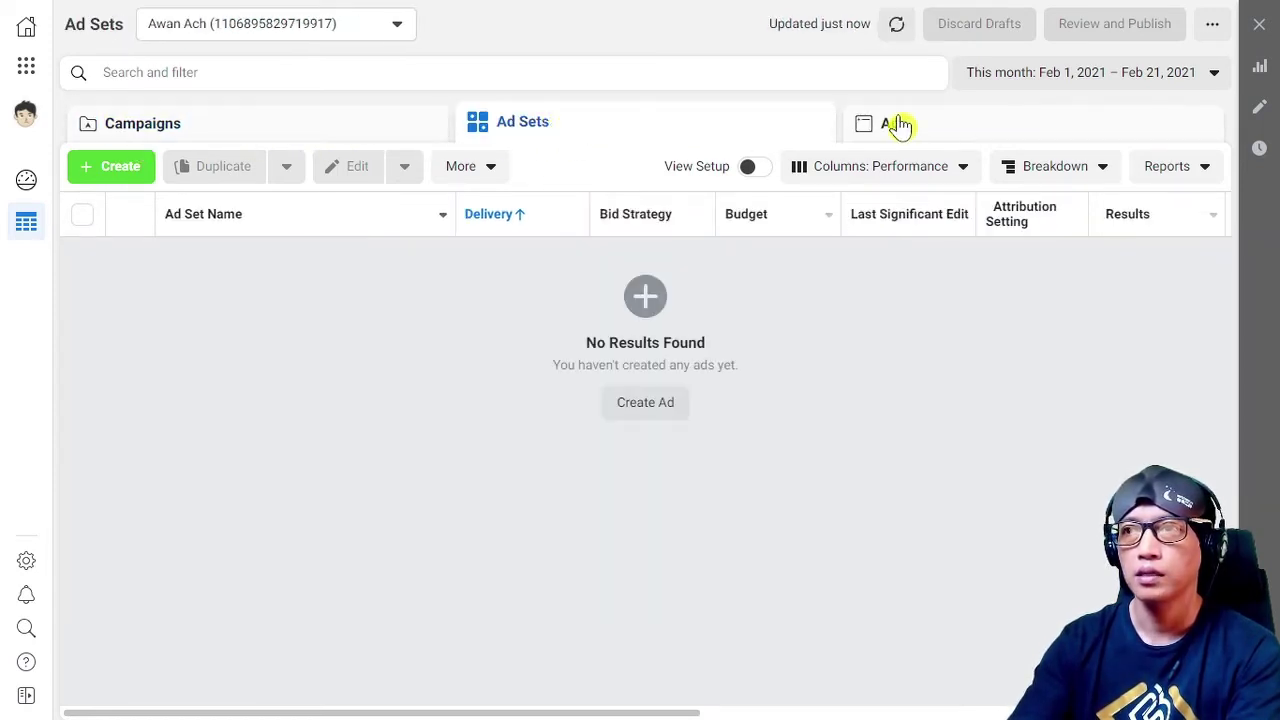
click(896, 127)
click(335, 138)
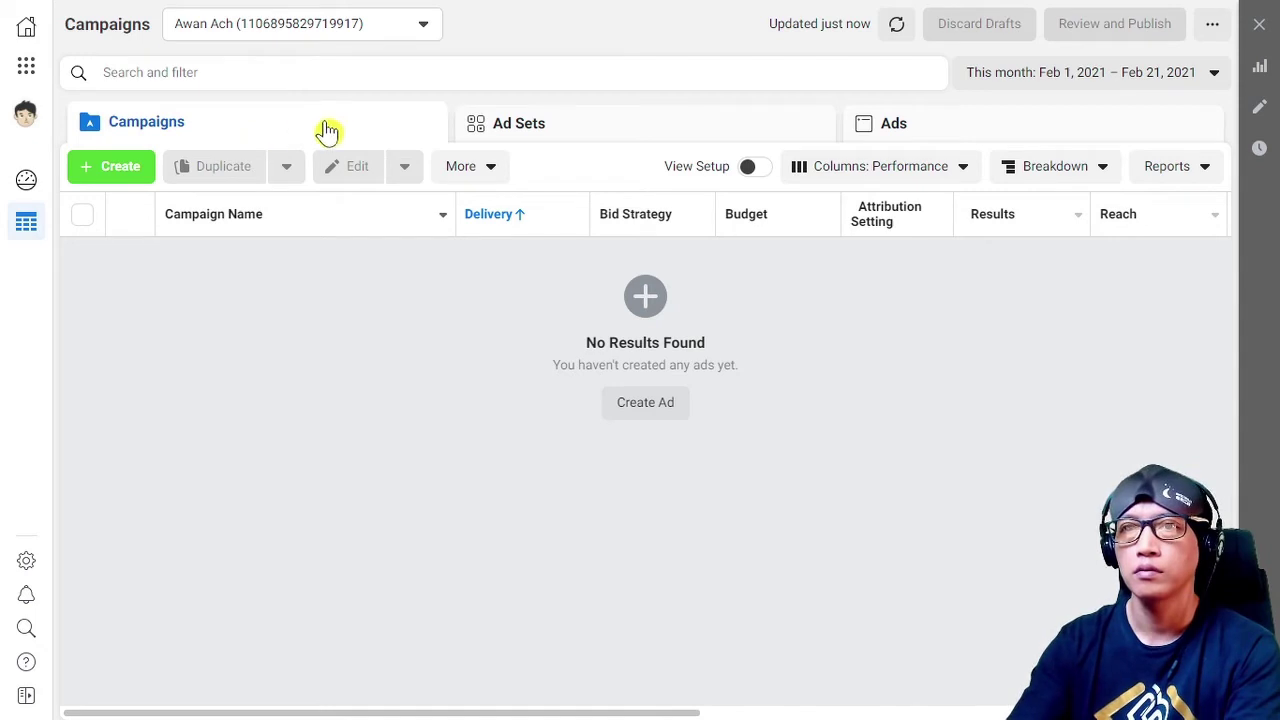
click(593, 137)
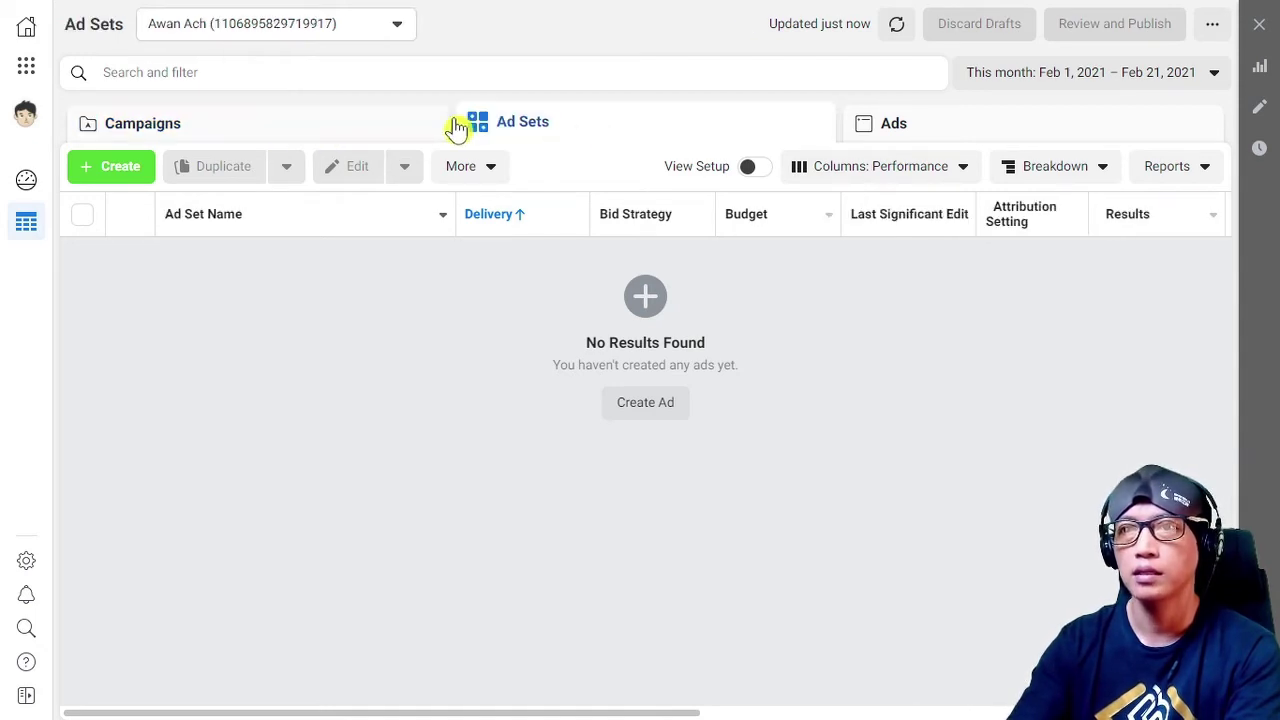
click(935, 122)
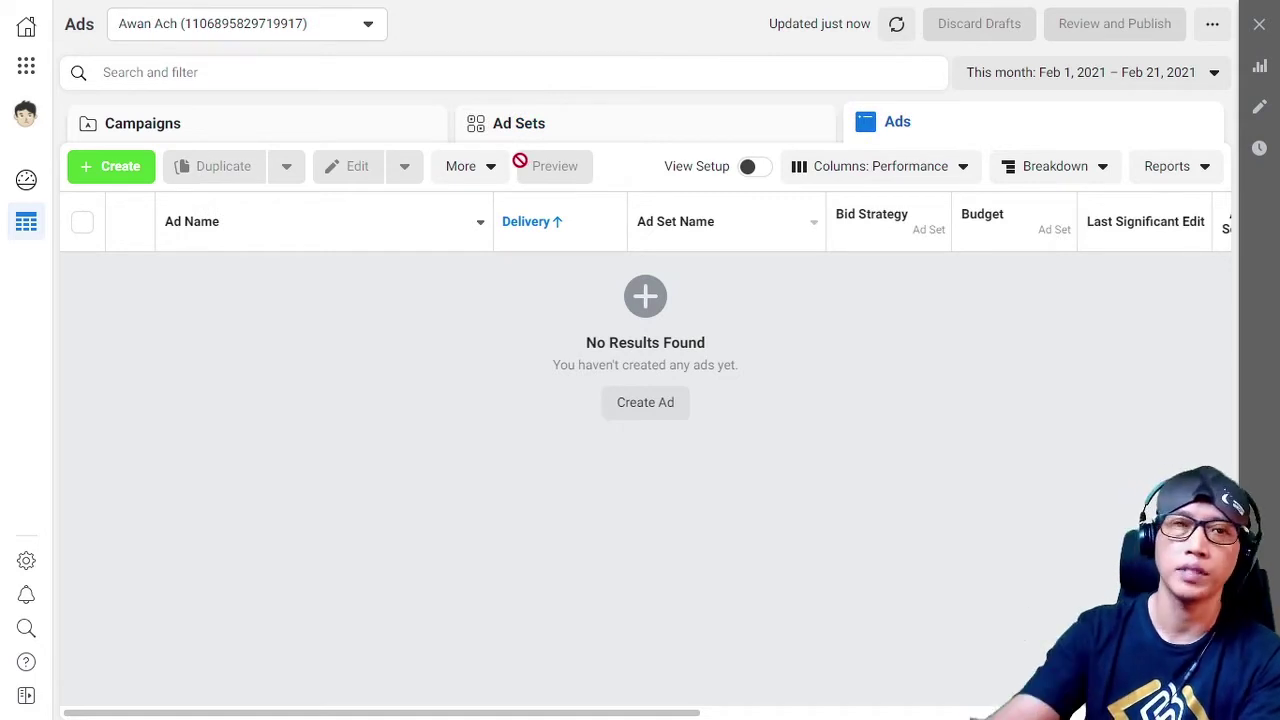
click(310, 137)
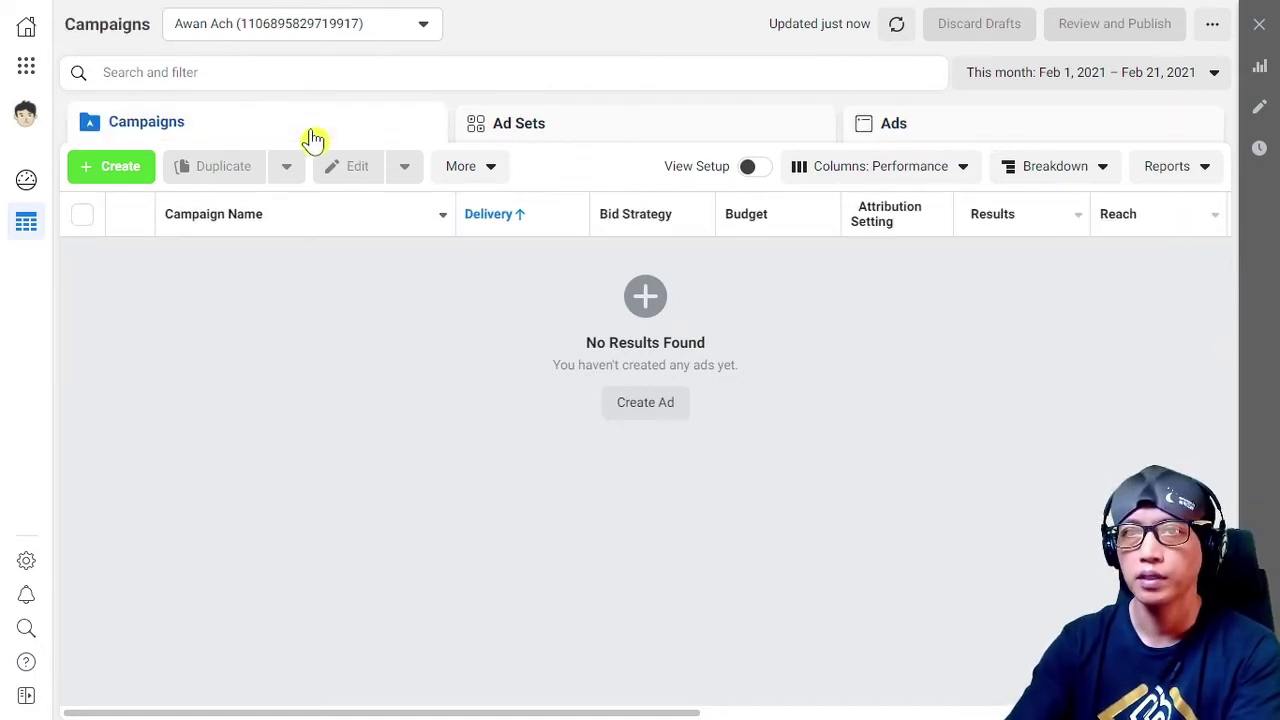
click(545, 135)
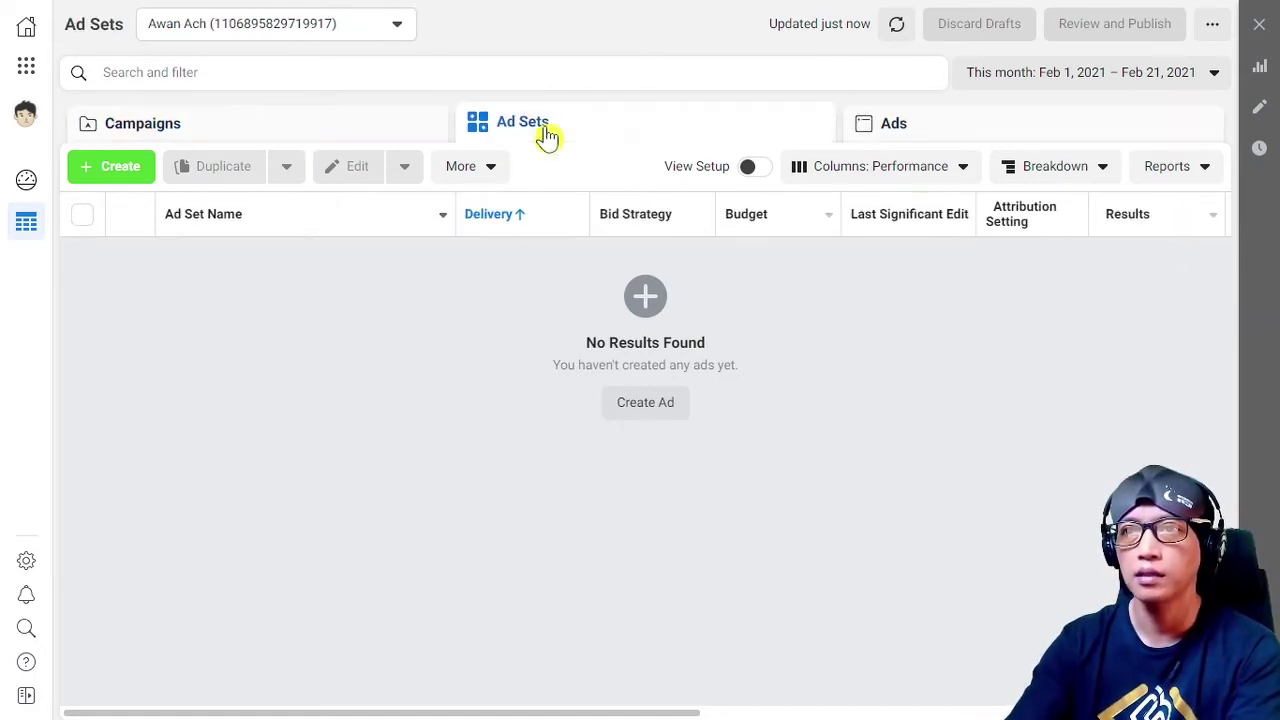
click(905, 136)
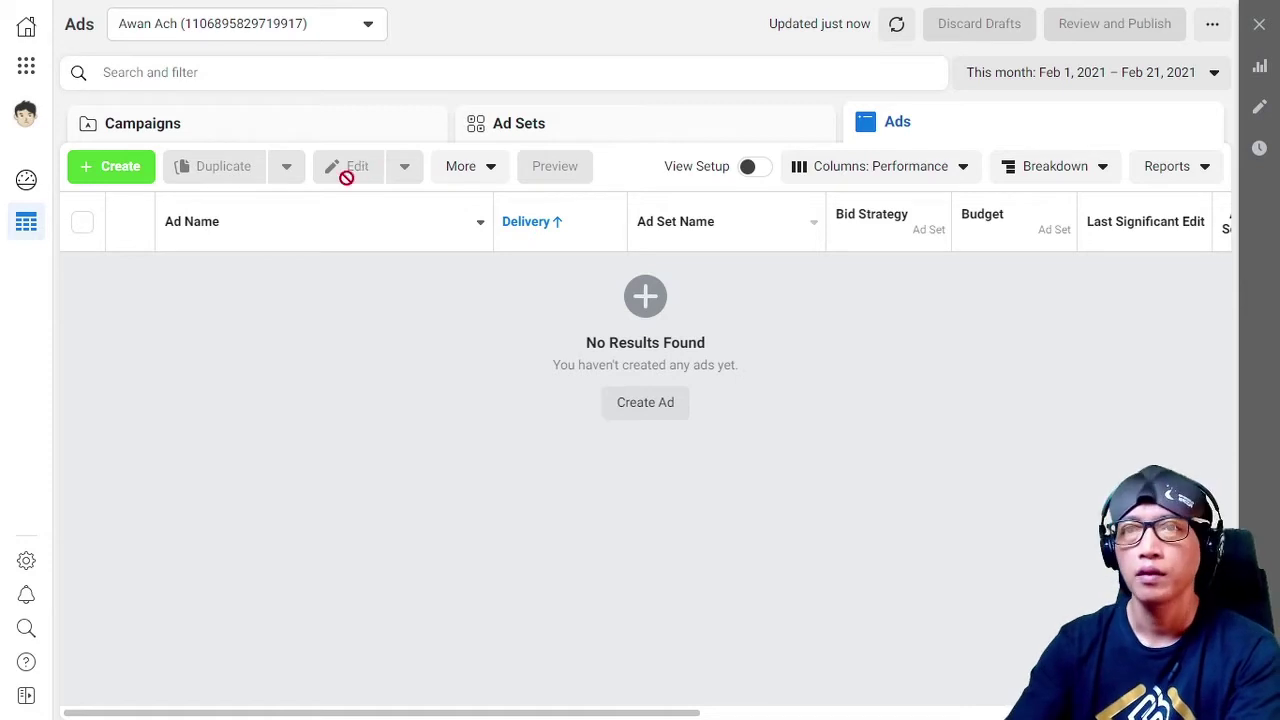
click(607, 121)
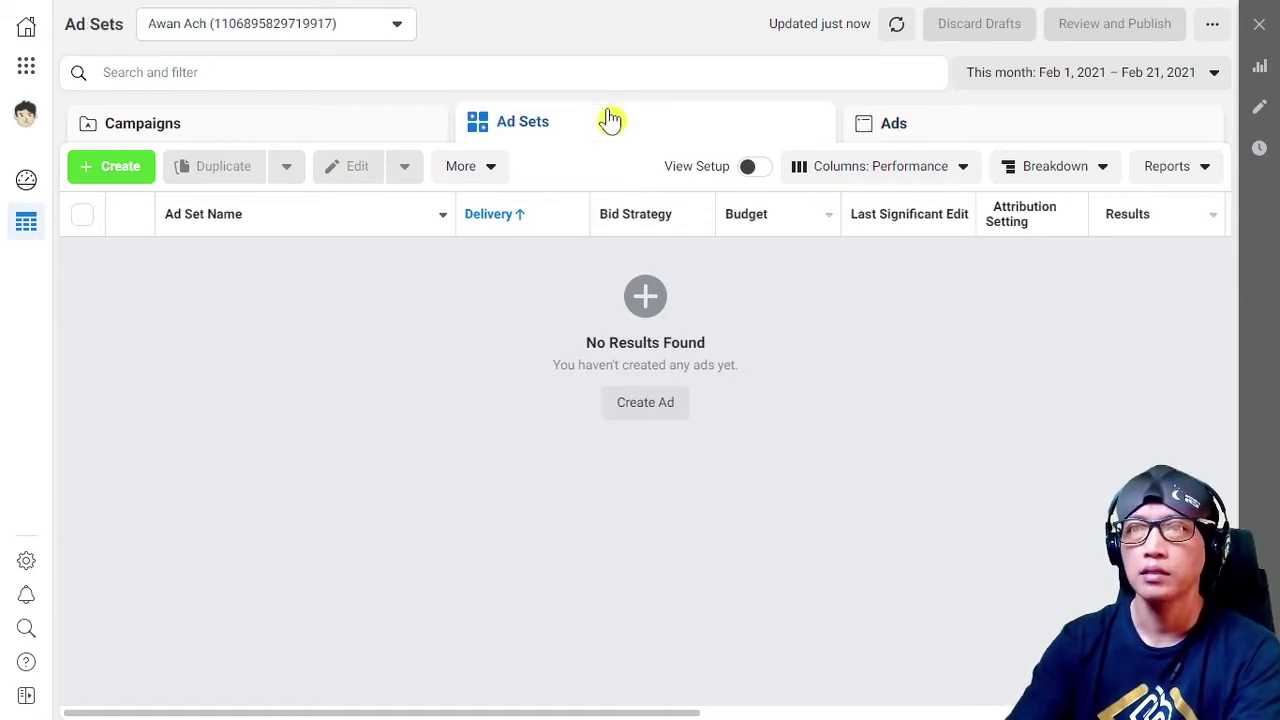
click(915, 133)
click(316, 122)
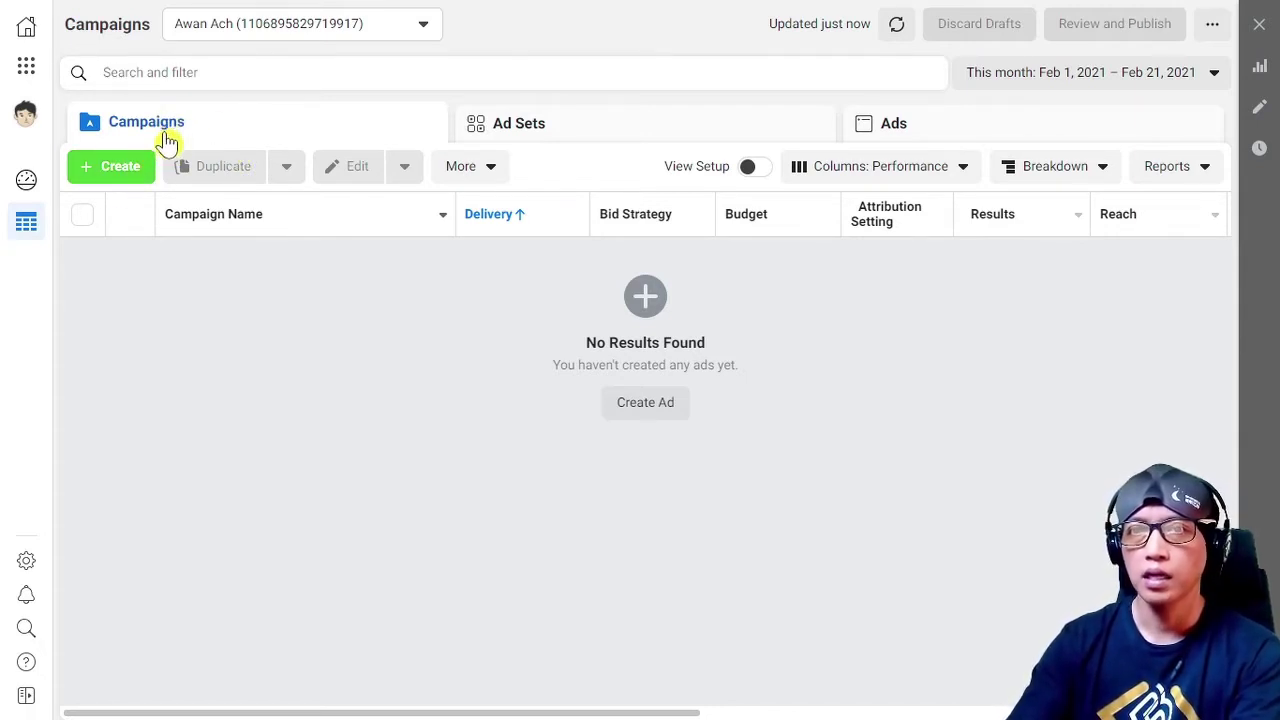
Create a new campaign with the Conversions objective
click(121, 177)
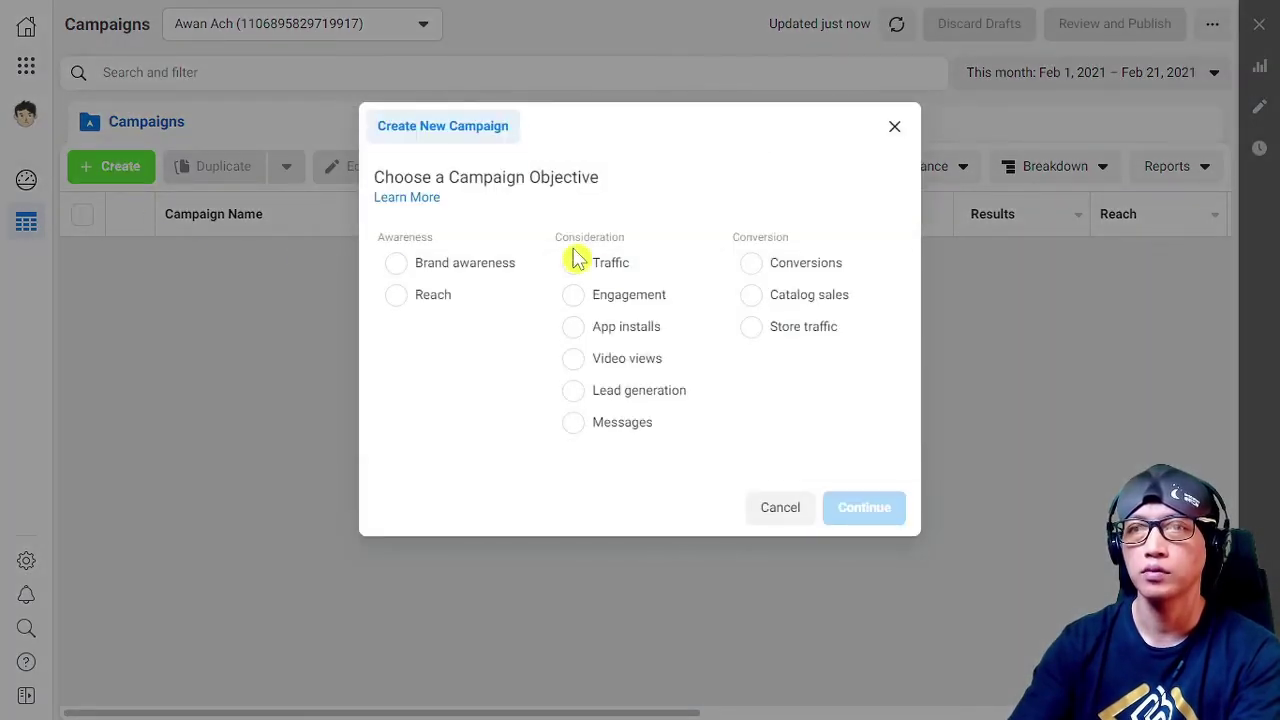
mouse_move(526, 313)
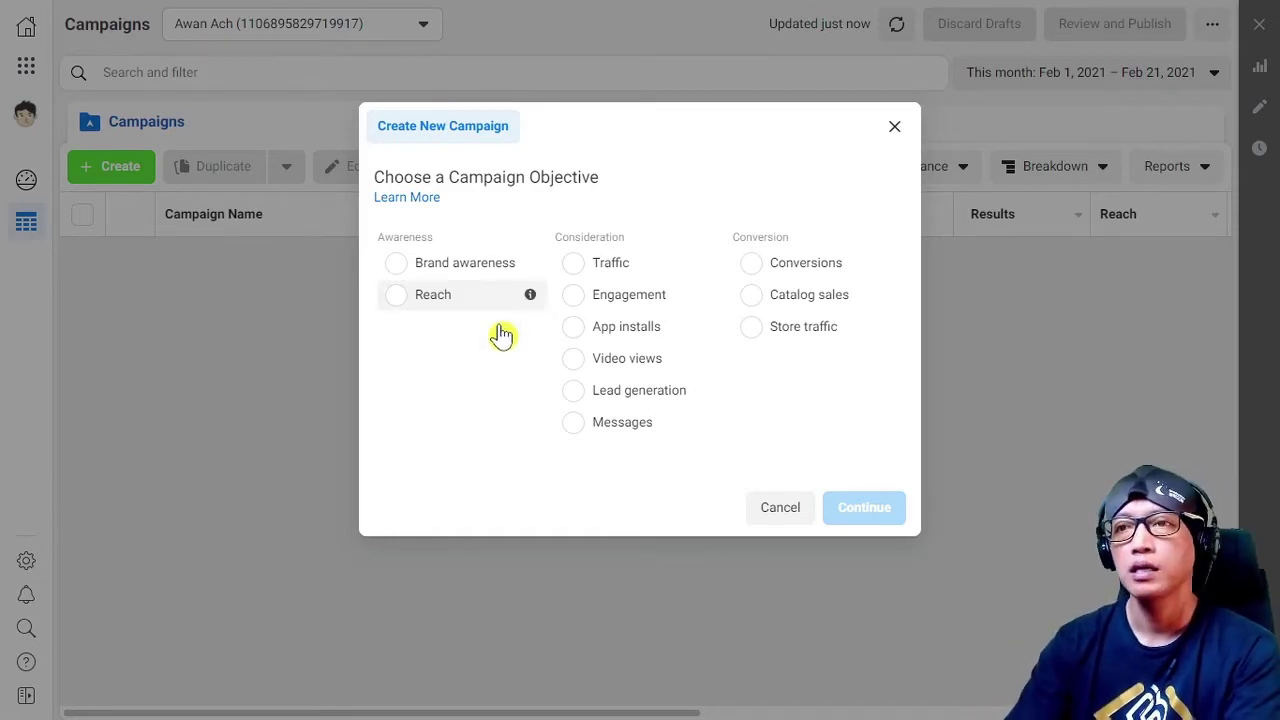
click(751, 265)
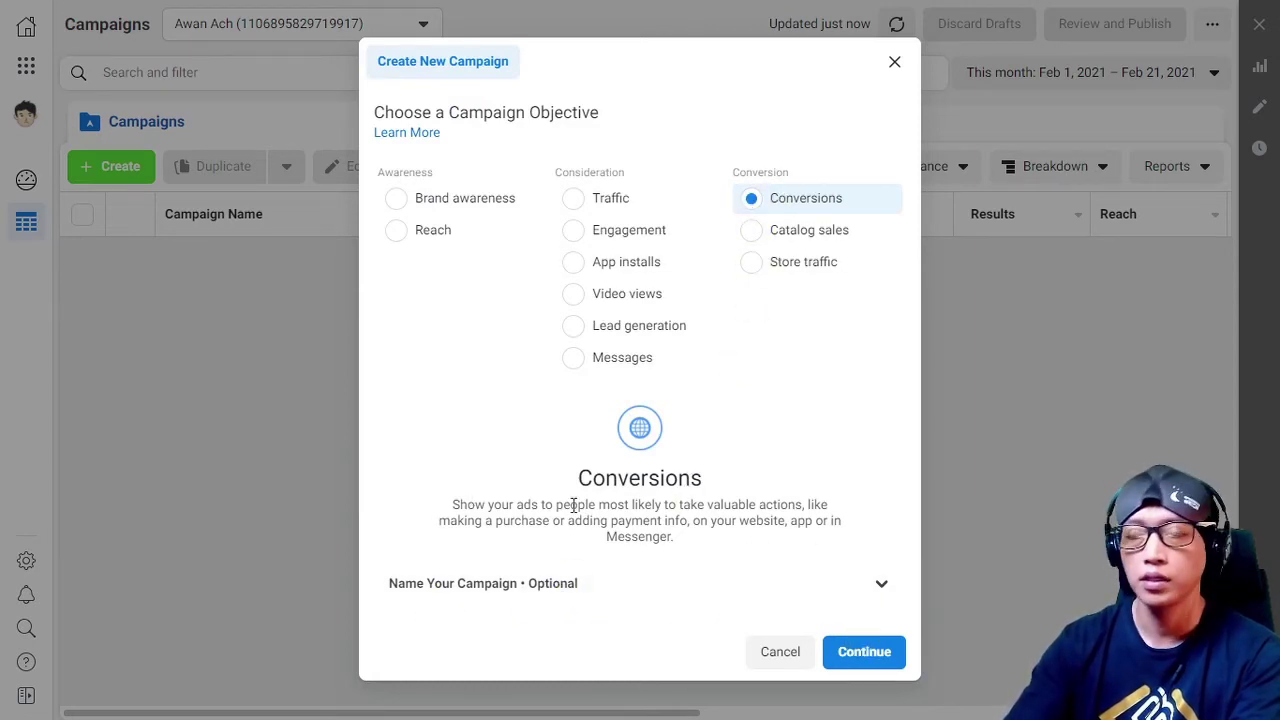
click(874, 656)
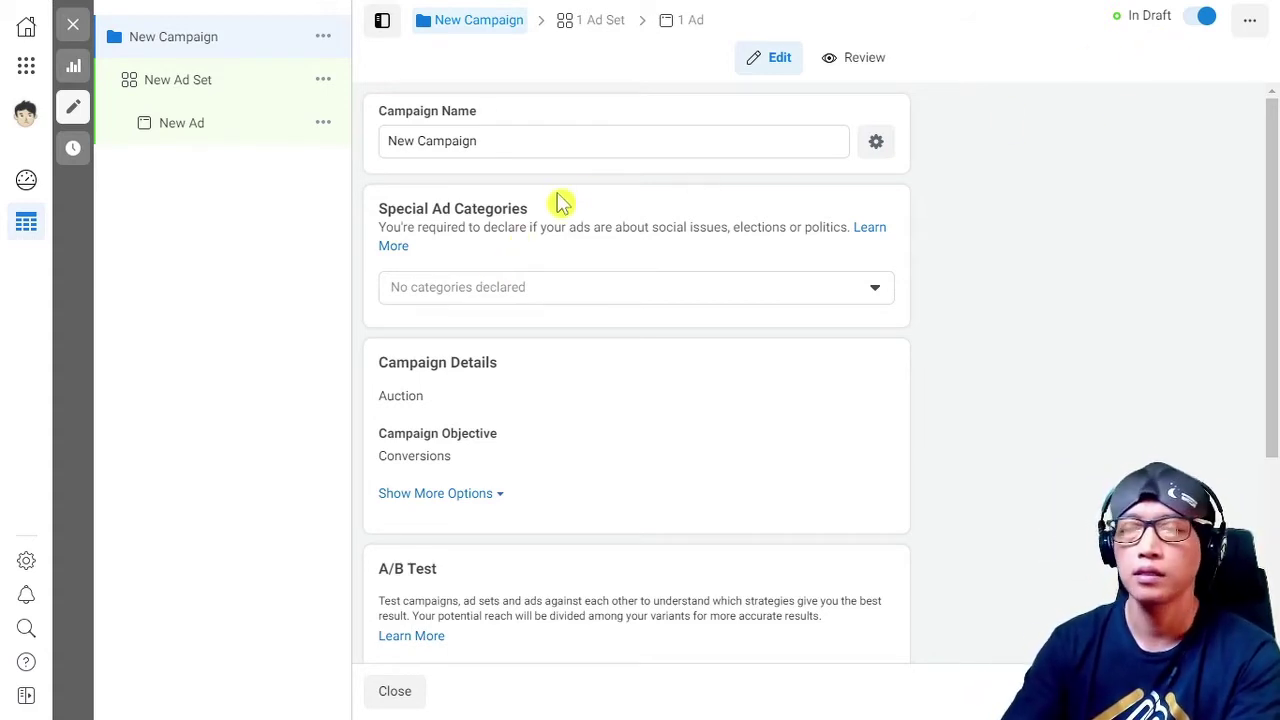
Rename the campaign as "Testing - Daging 2021"
click(510, 147)
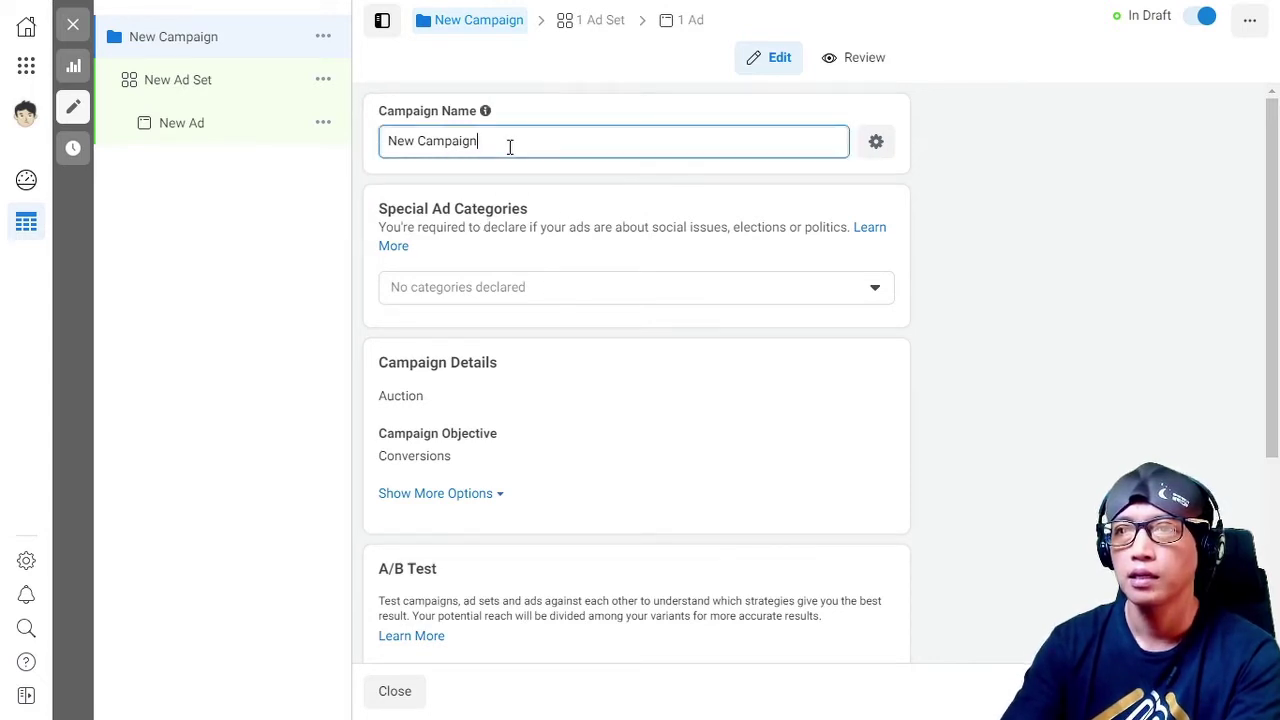
key(ctrl+shift+Left)
key(ctrl+shift+Left)
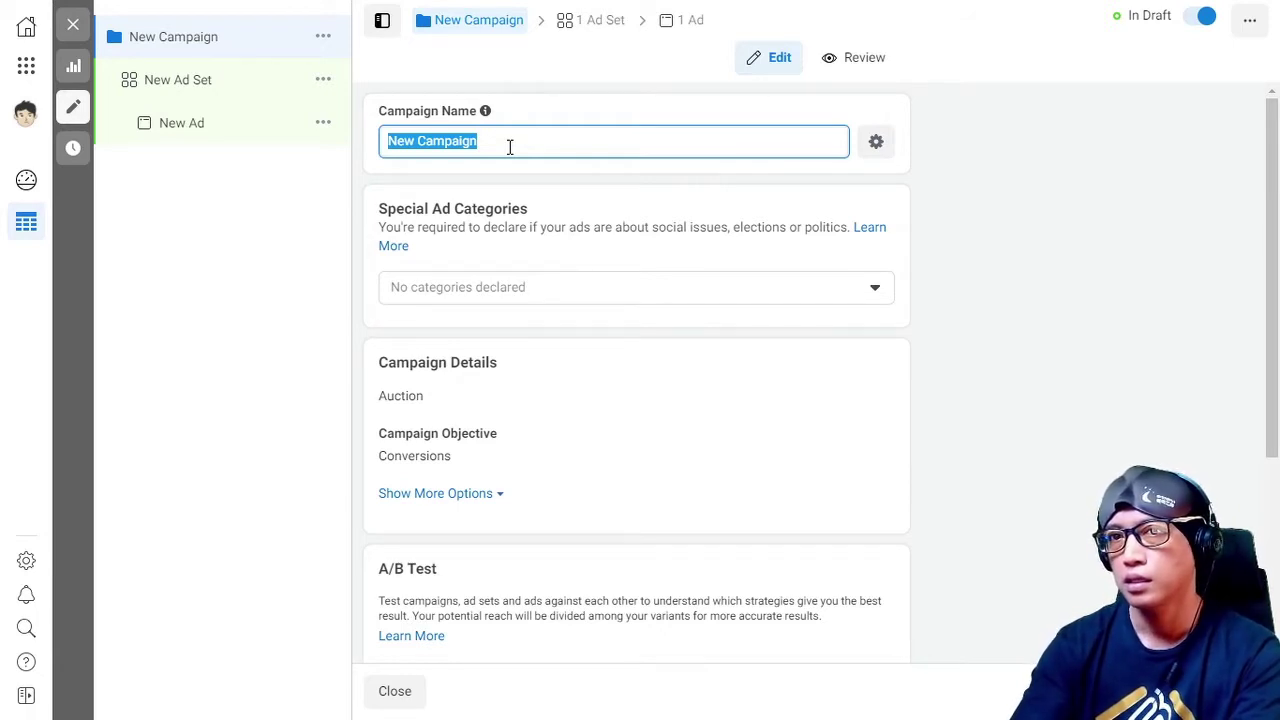
text(Test)
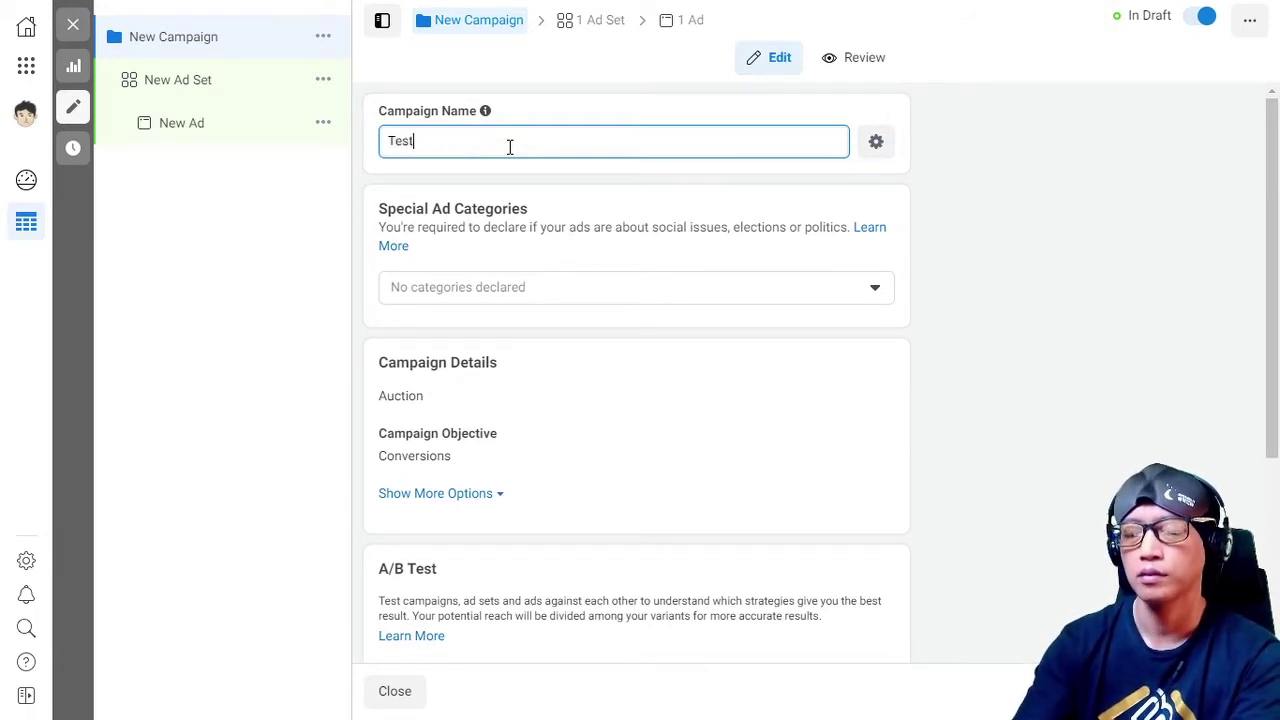
text(ing - )
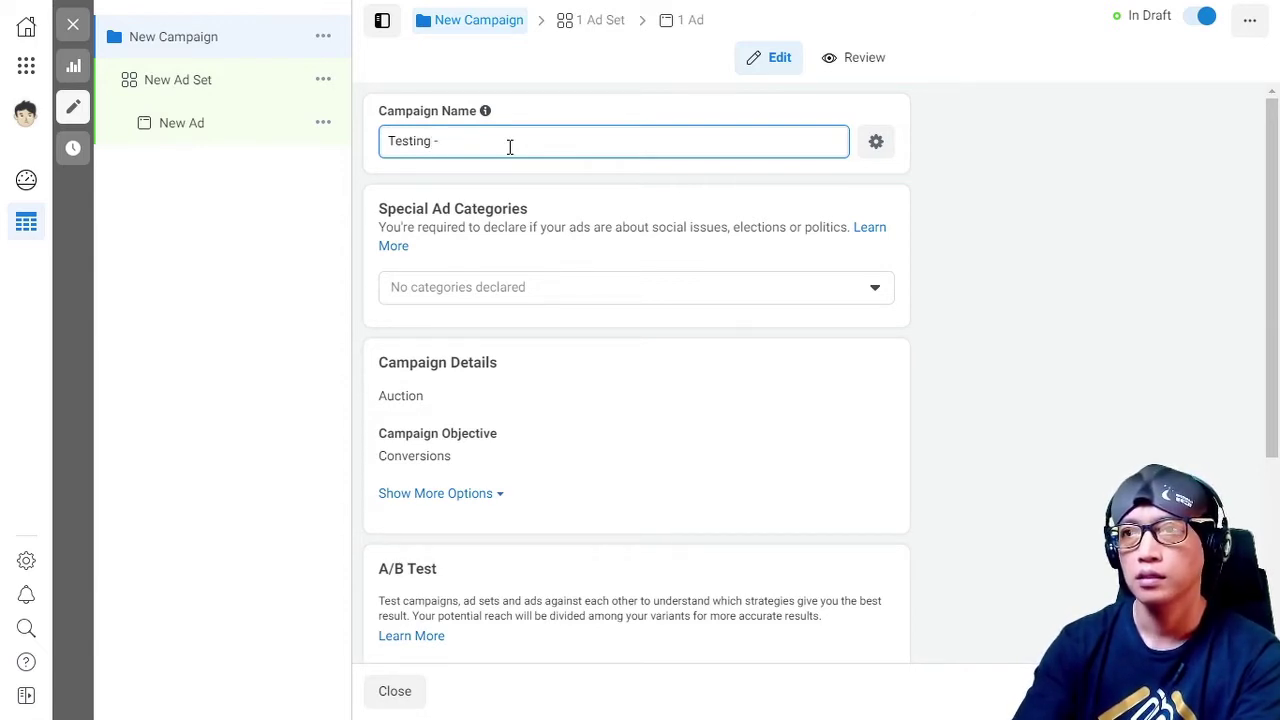
text(Daging 2)
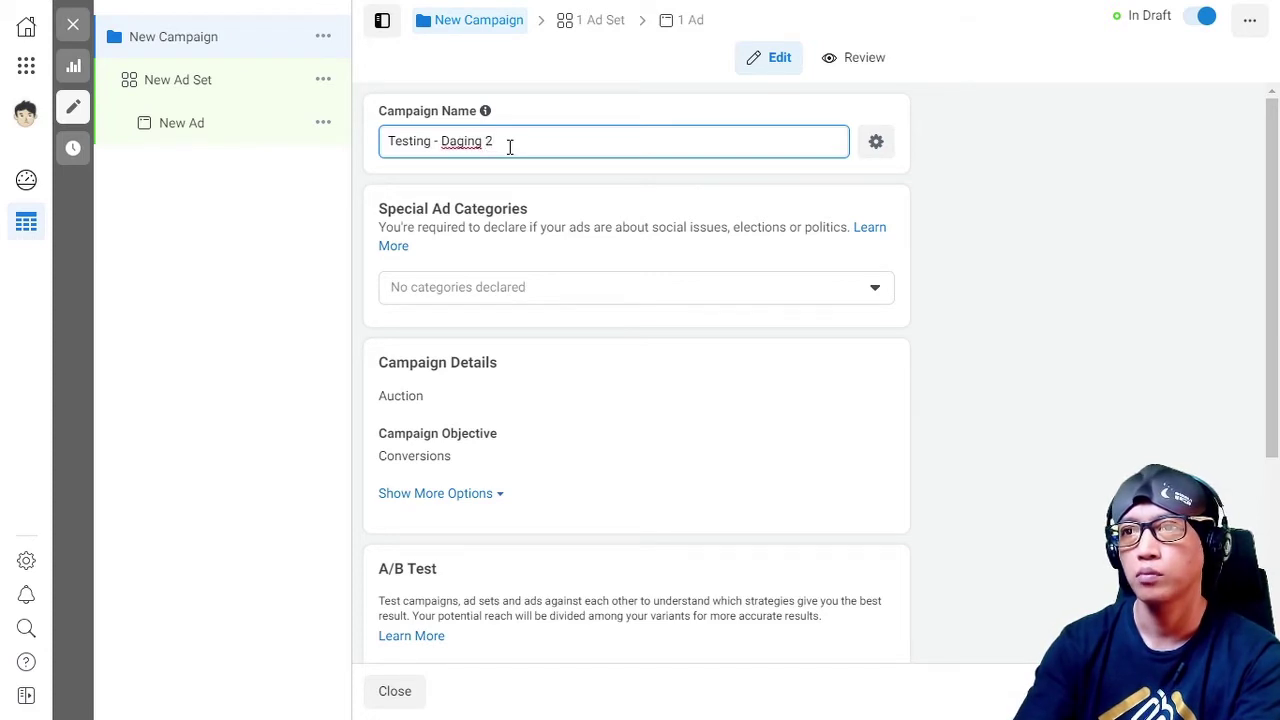
text(021)
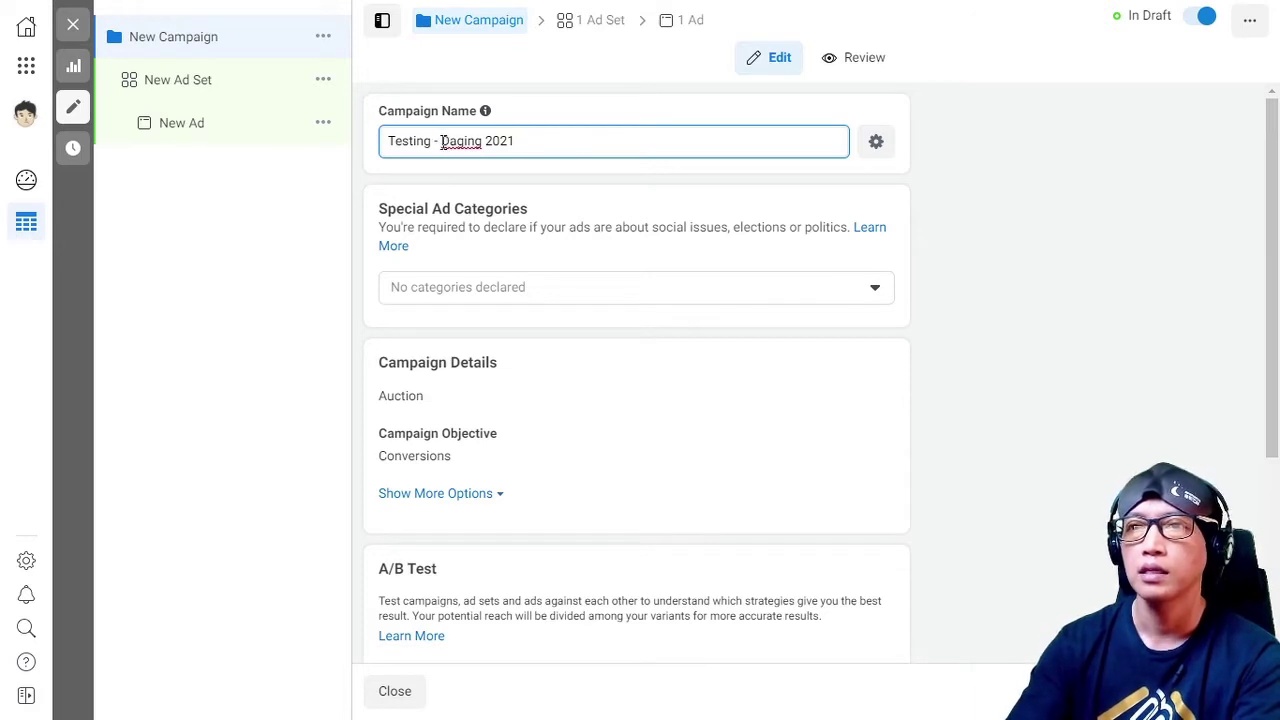
Replace "Daging 2021" in the campaign name with "Produk A - Conv - CBO/ABO"
drag(442, 141, 648, 168)
text(Produ)
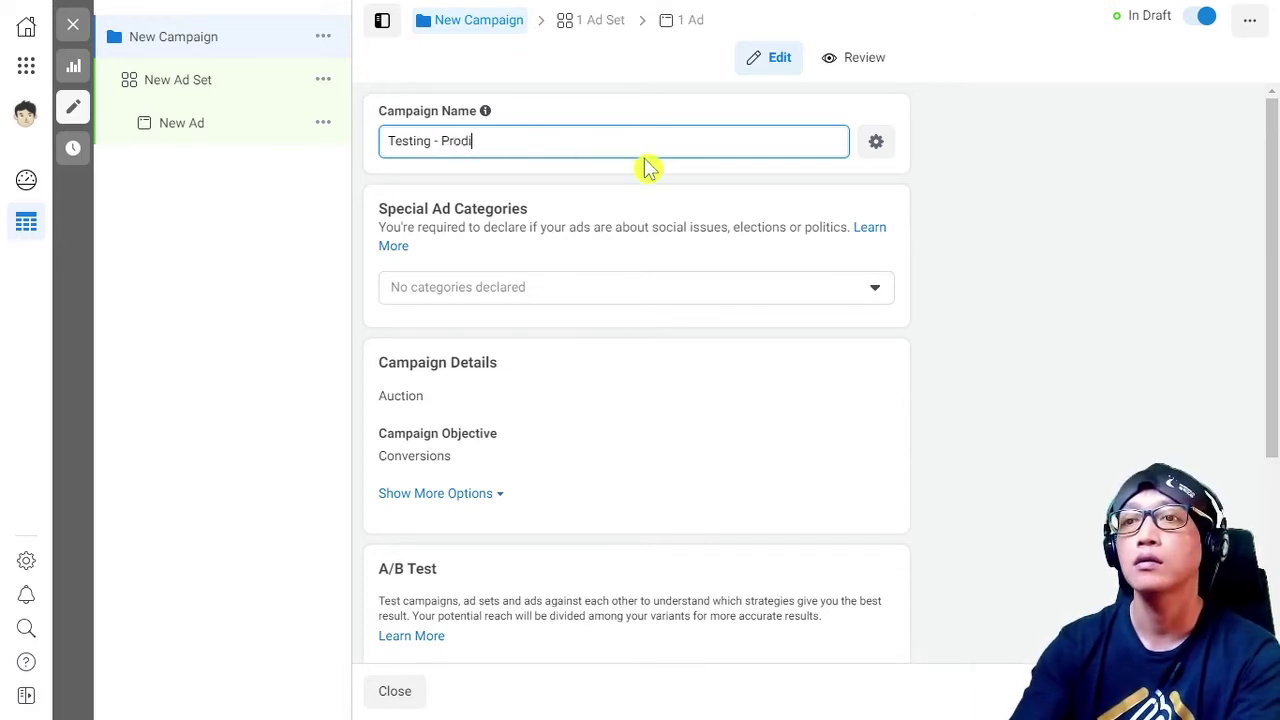
text(k a)
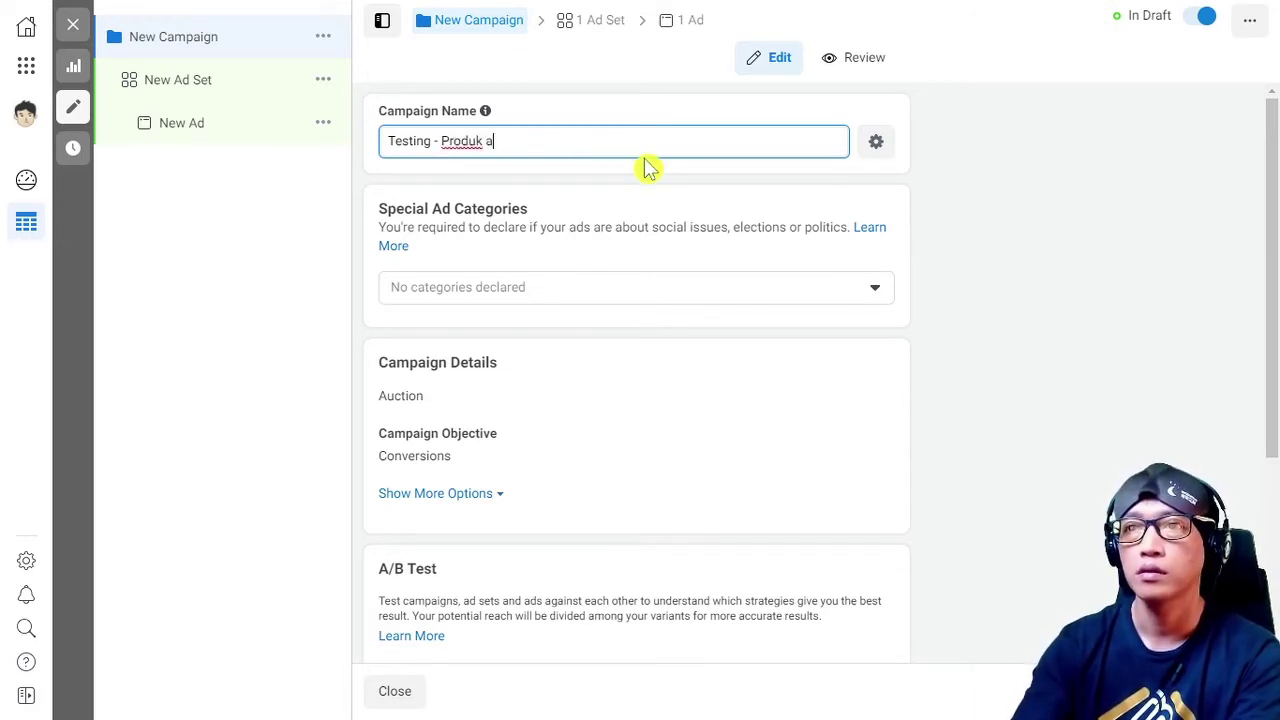
text(A)
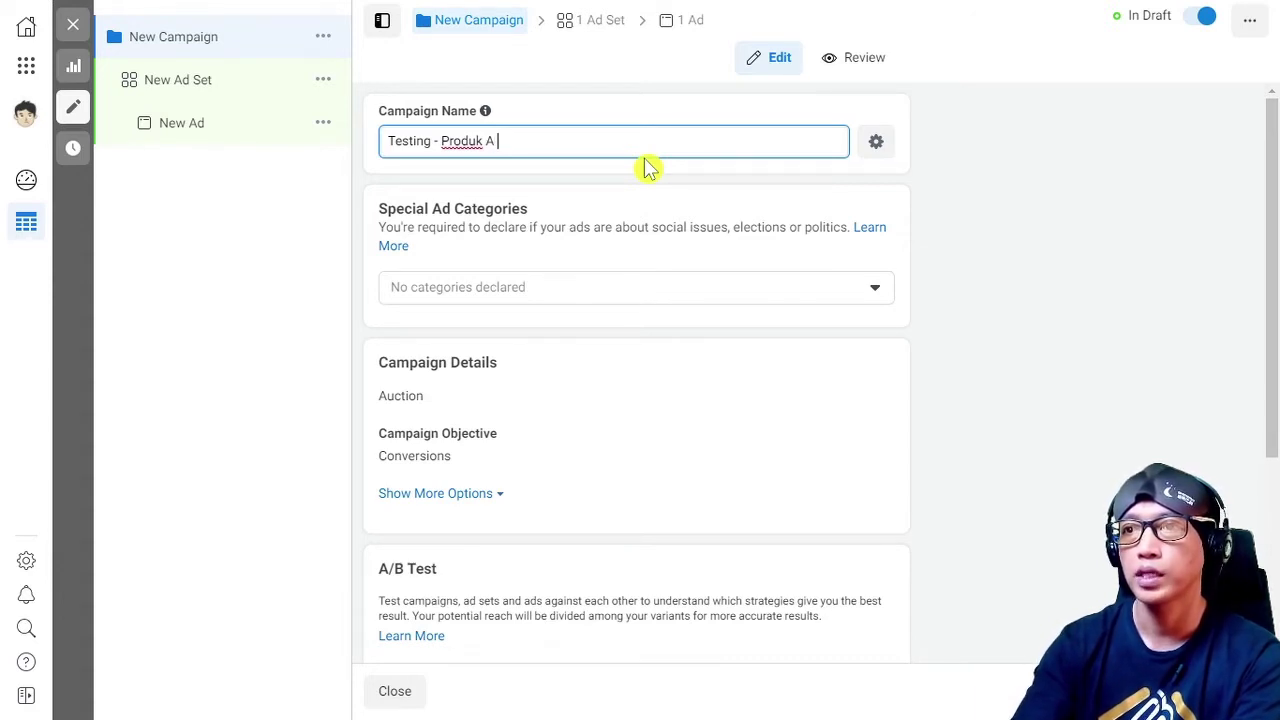
text( - C)
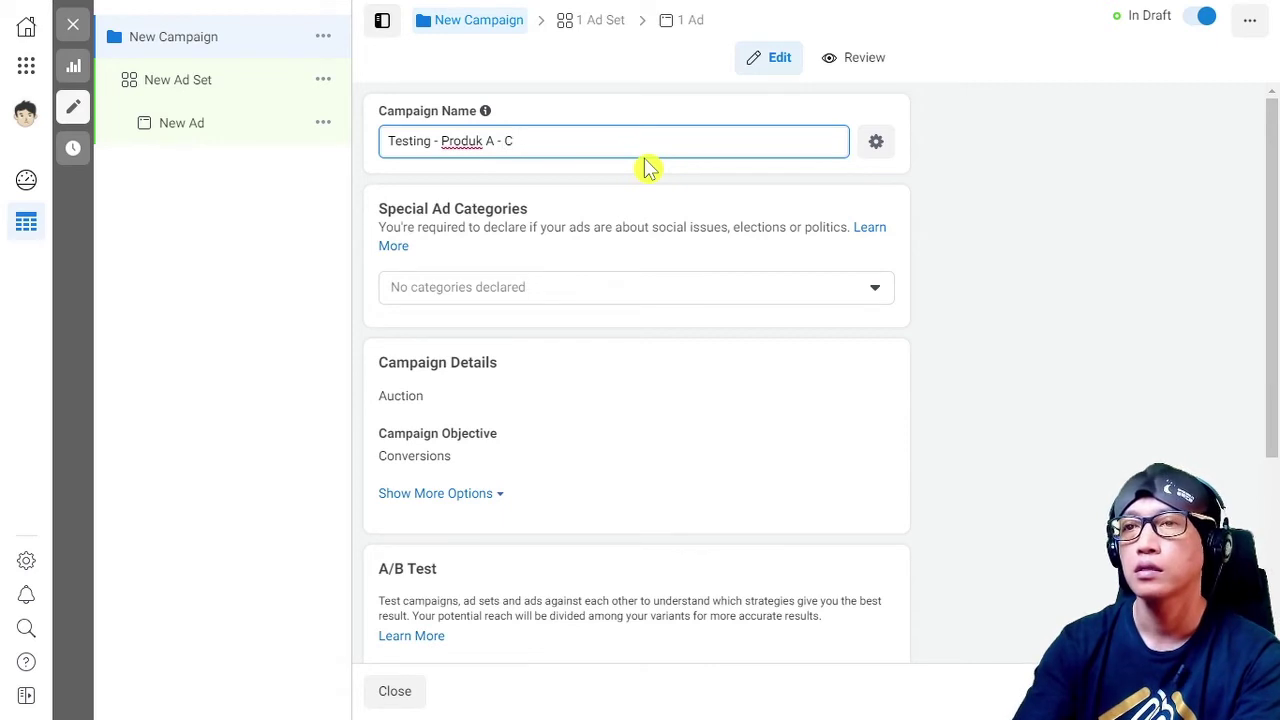
text(onv)
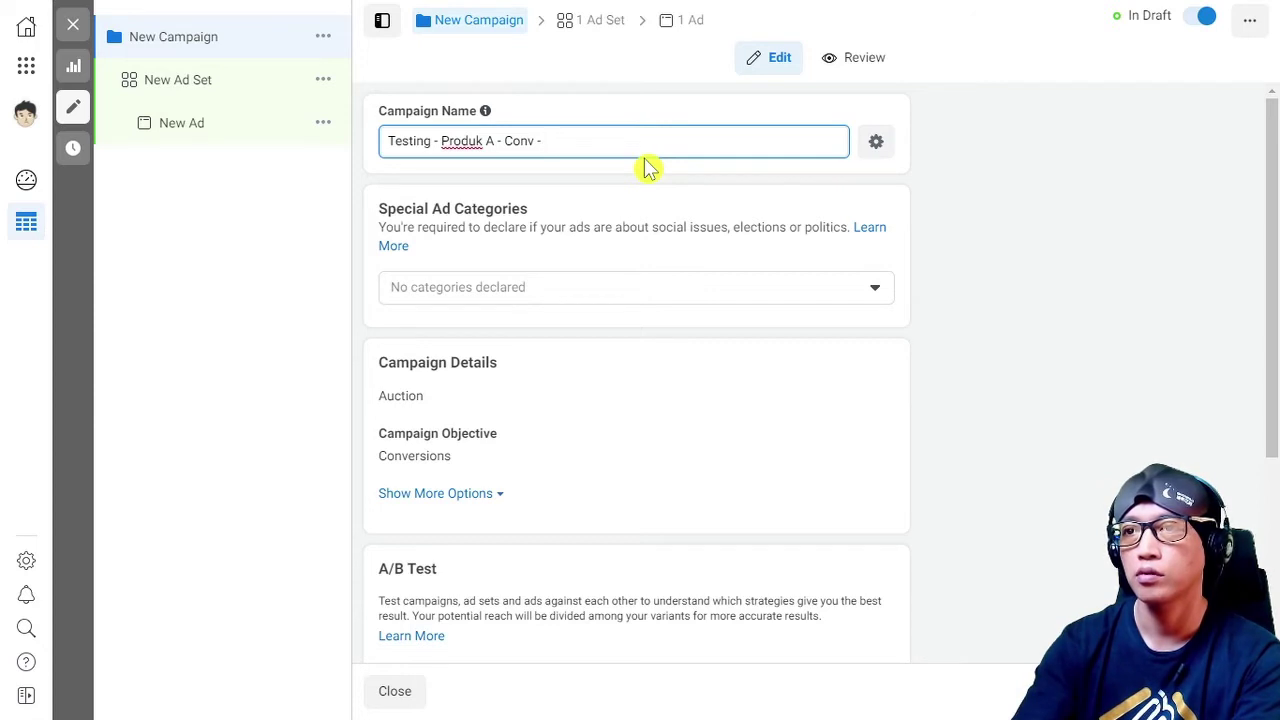
text(- C)
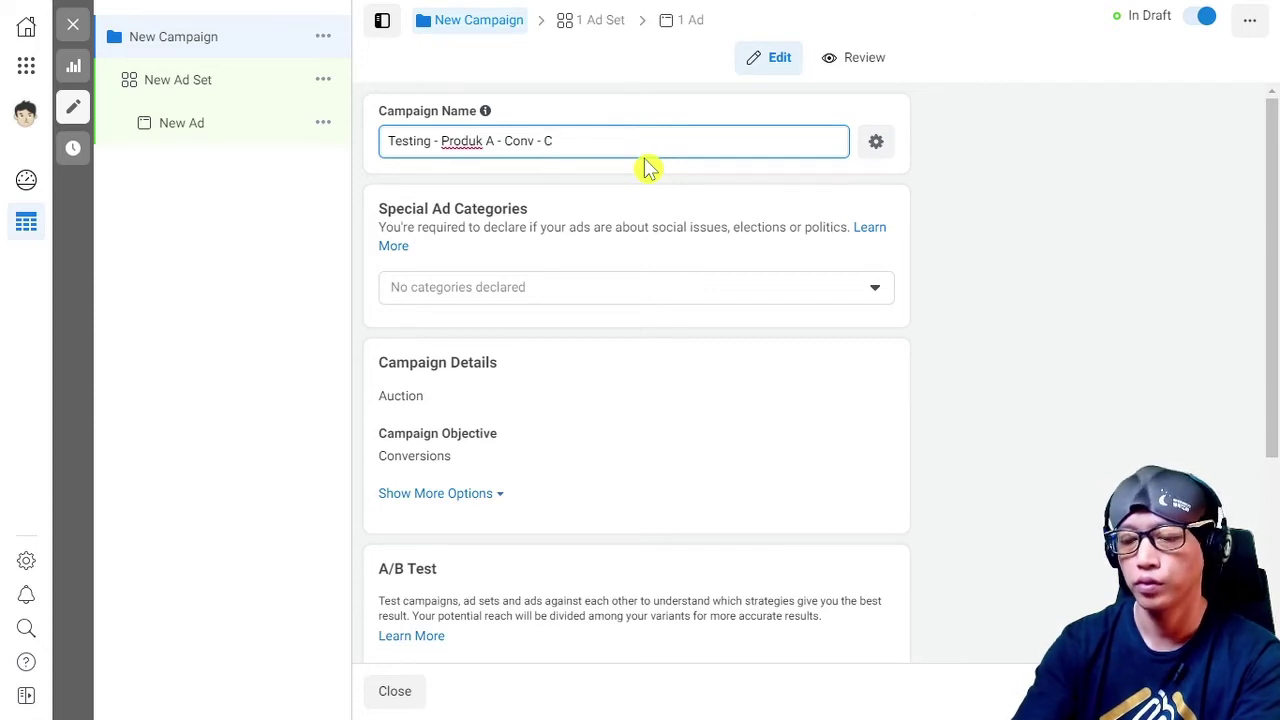
text(BO?ABO)
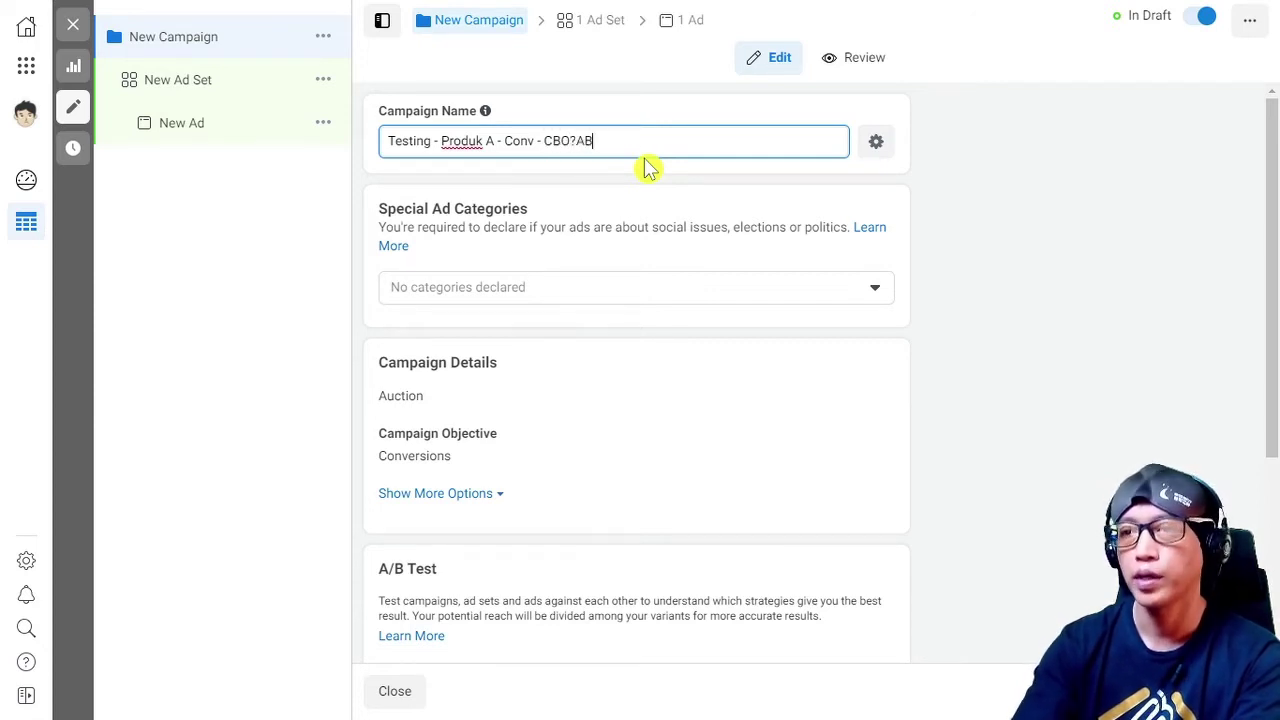
key(Left)
key(Left)
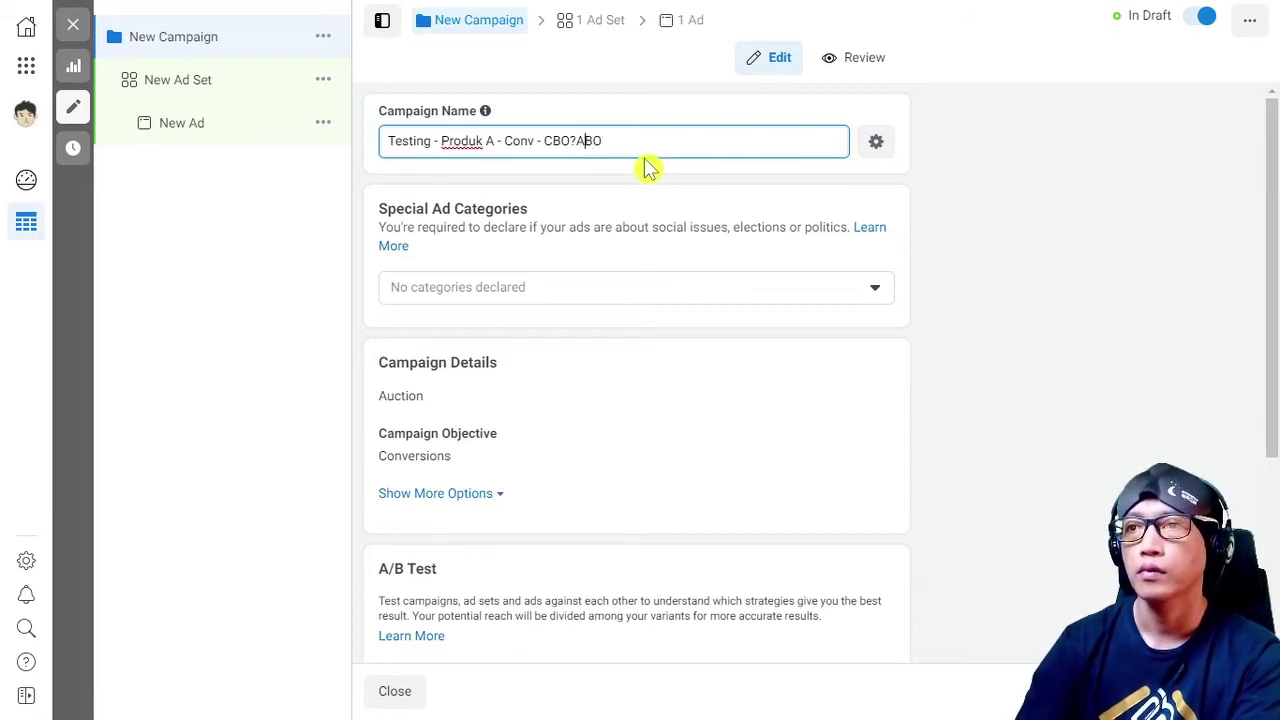
key(BackSpace)
text(/)
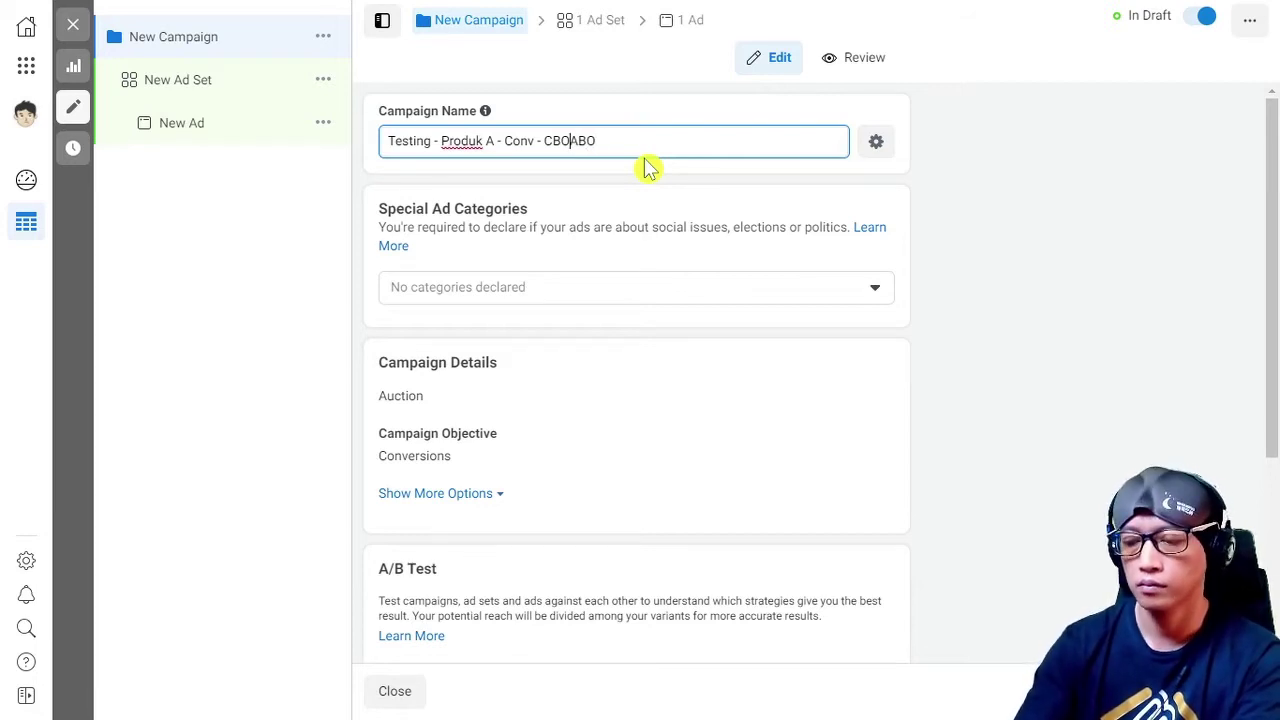
Remove "CBO/" from the campaign name so it reads "Testing - Produk A - Conv - ABO"
key(Left)
key(Left)
key(Left)
key(Left)
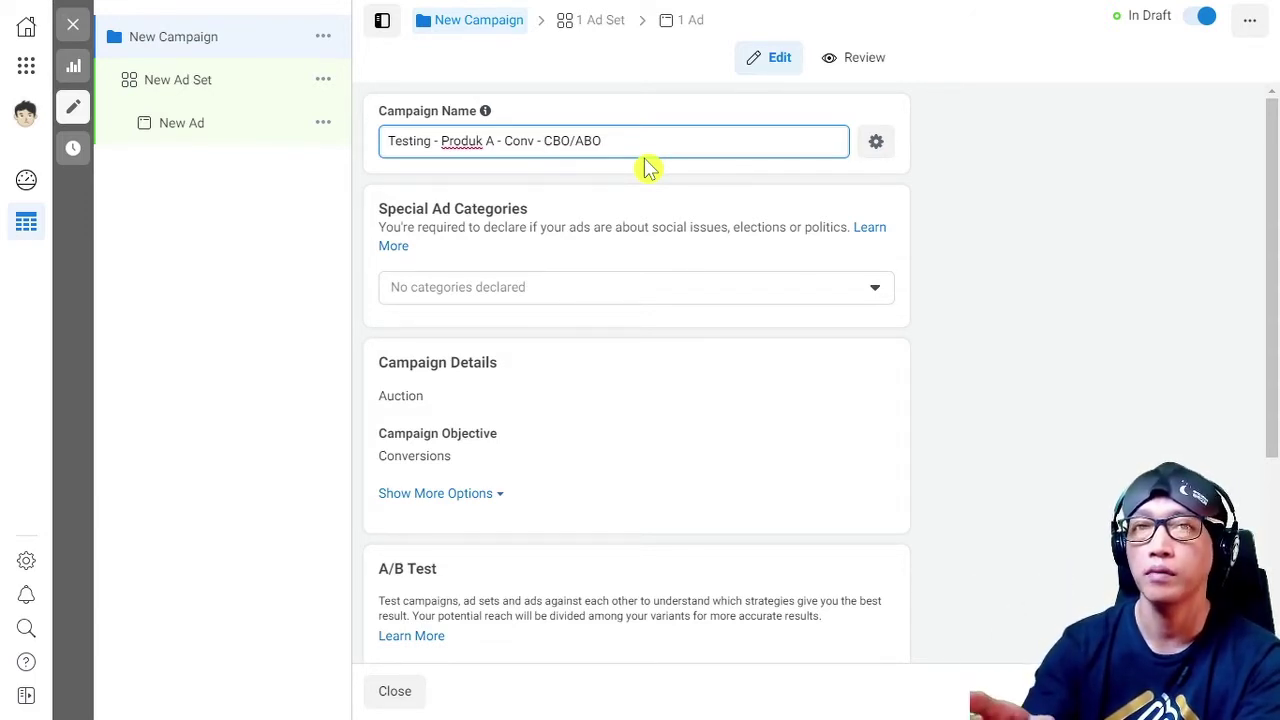
key(shift+Right)
key(shift+Right)
key(shift+Right)
key(shift+Right)
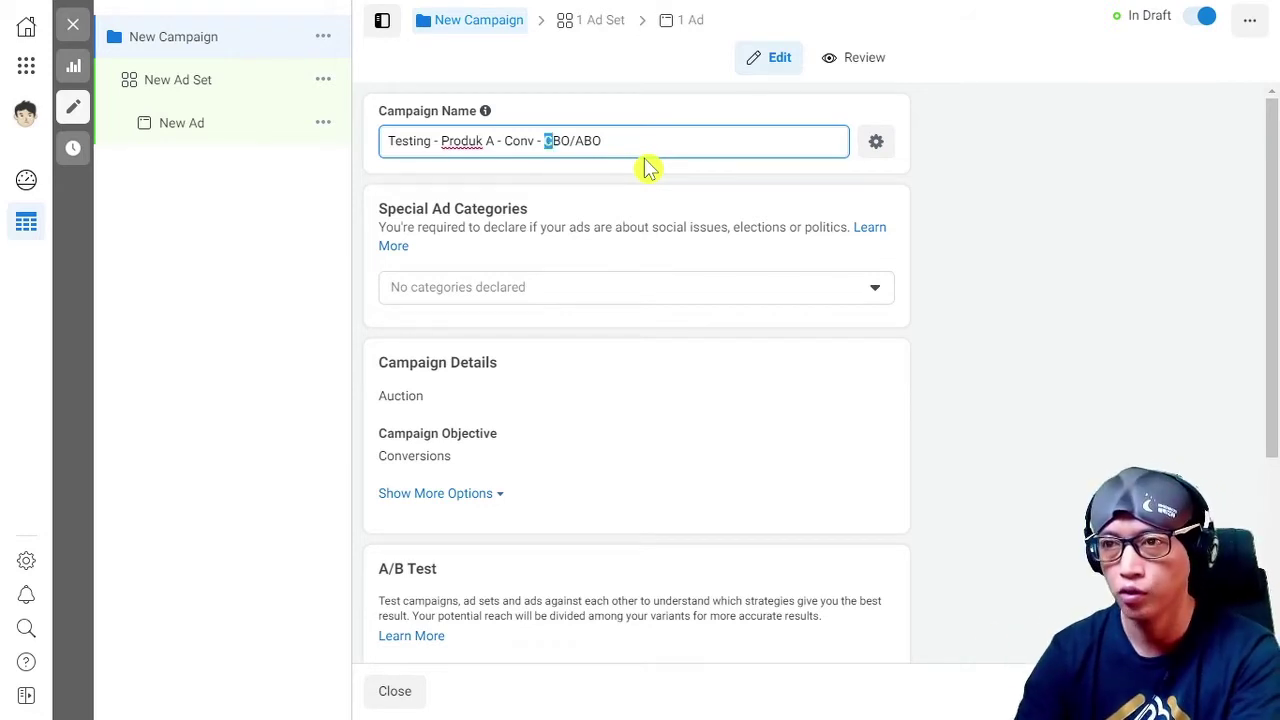
key(BackSpace)
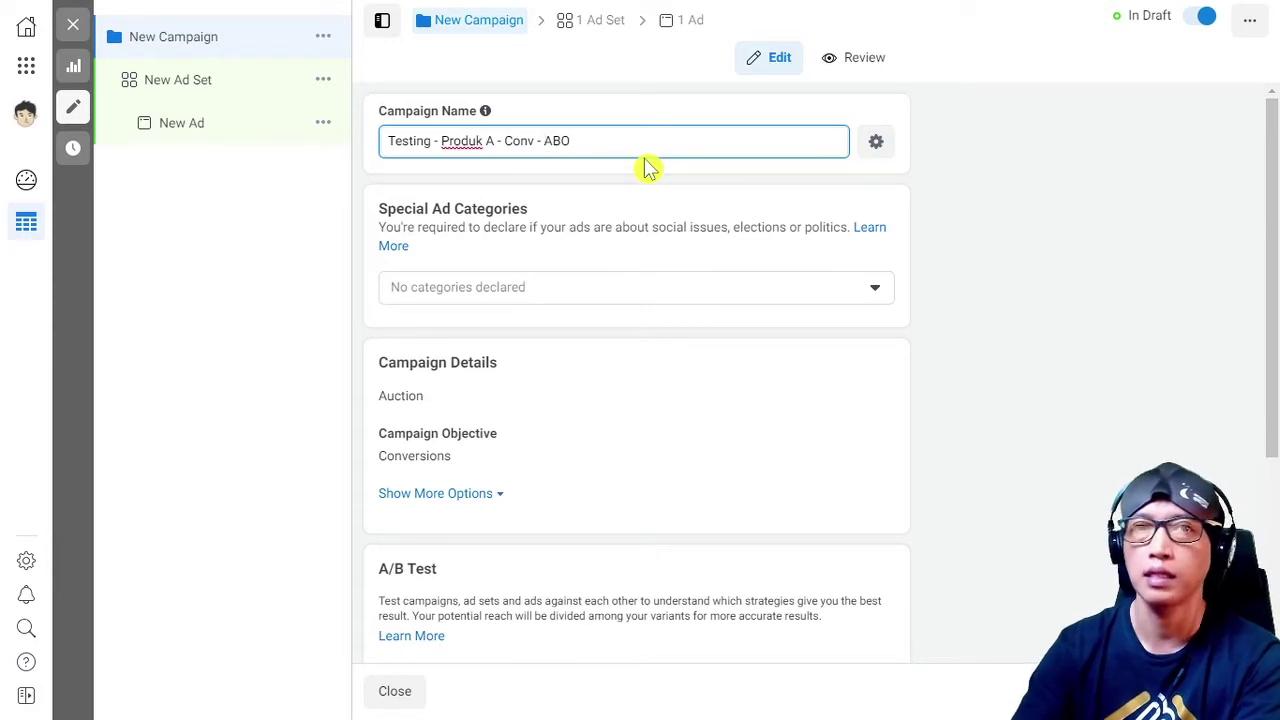
Review the special ad category choices and the remaining campaign settings through Campaign Budget Optimization, leaving no category declared
click(607, 172)
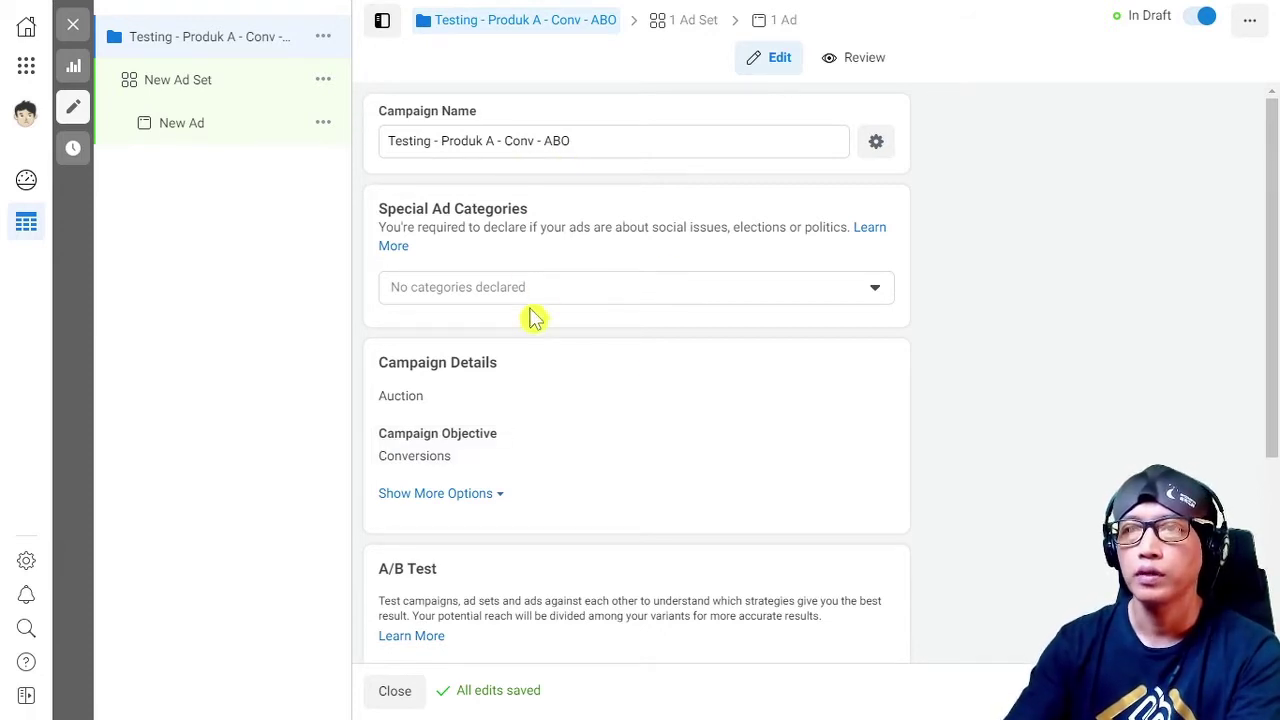
click(569, 289)
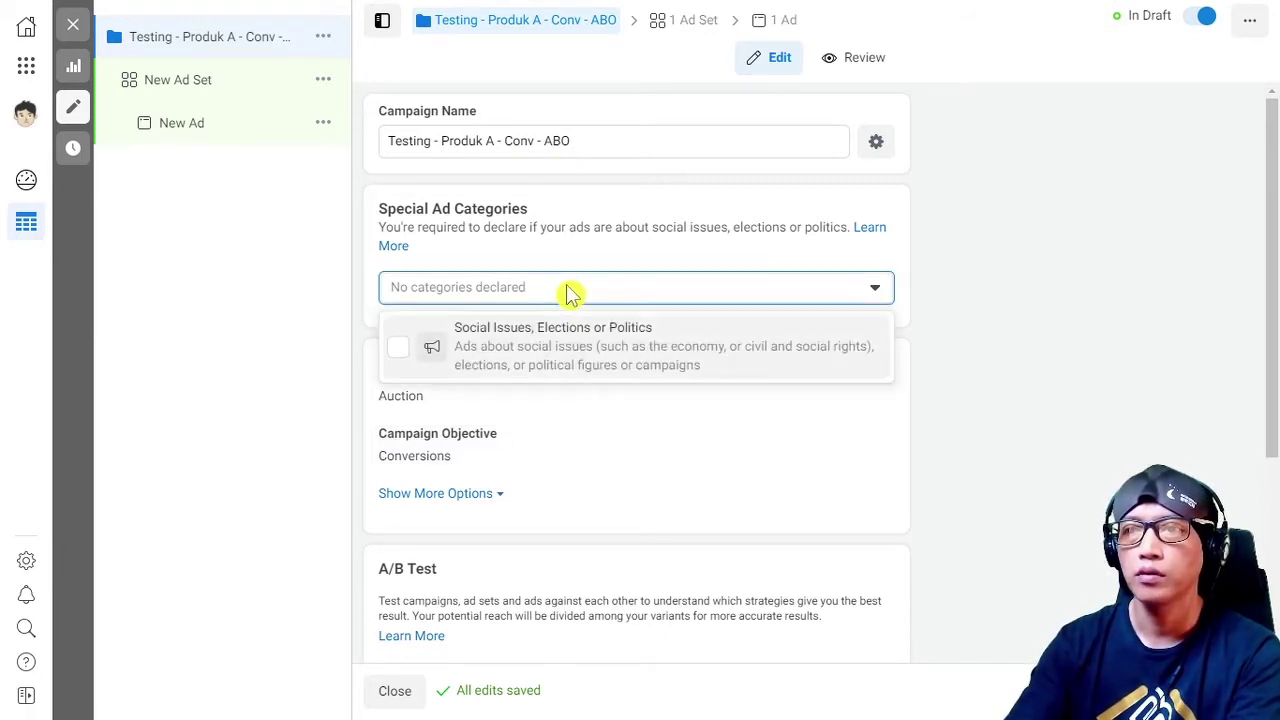
click(661, 420)
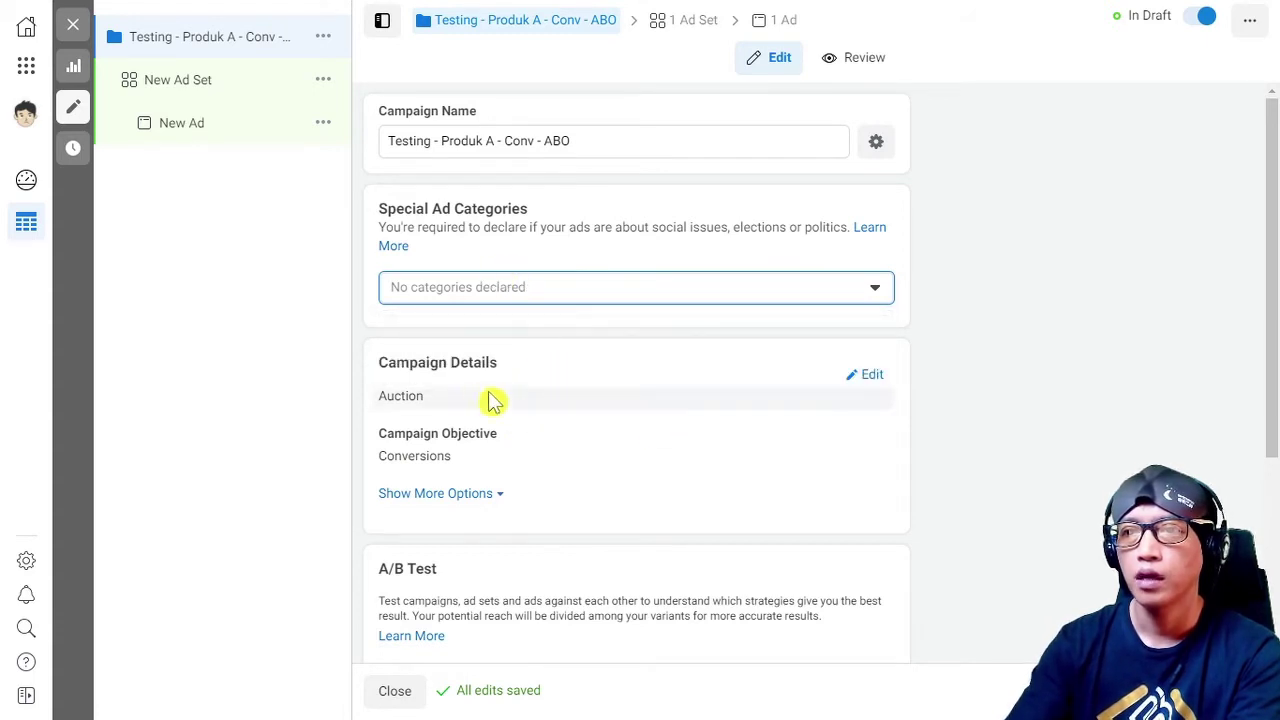
scroll(551, 400, down, 2)
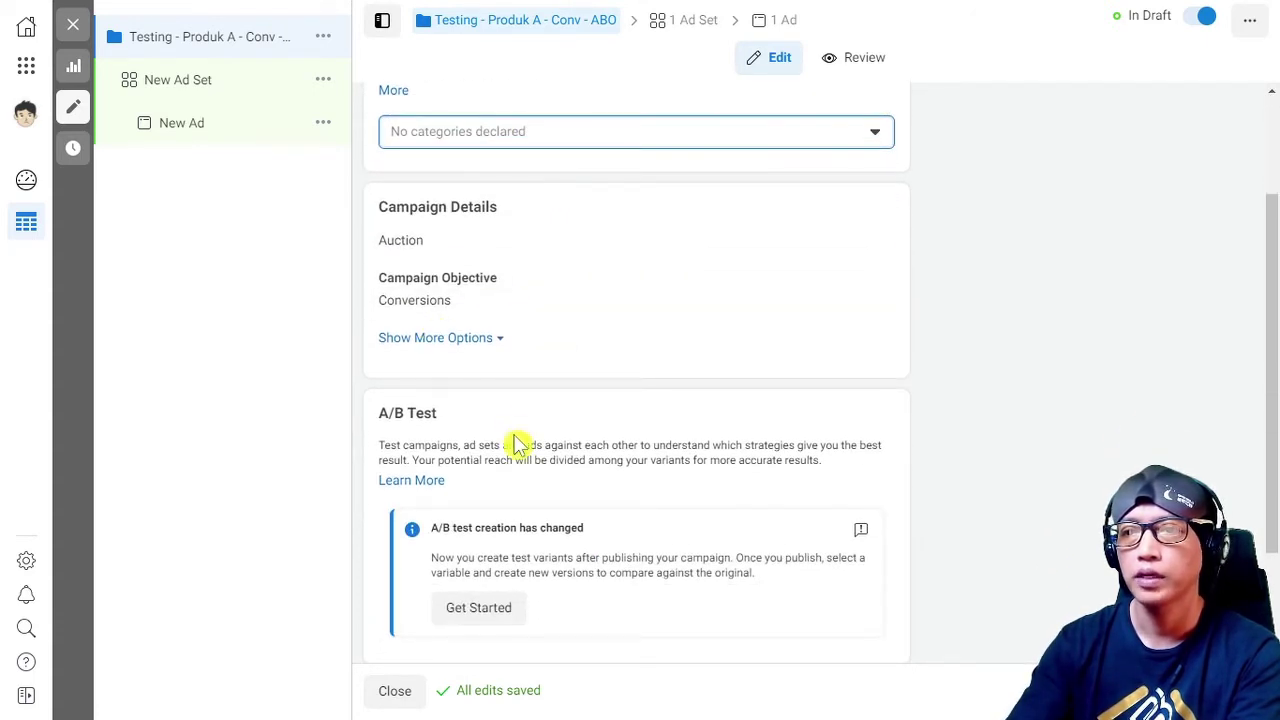
scroll(518, 445, down, 2)
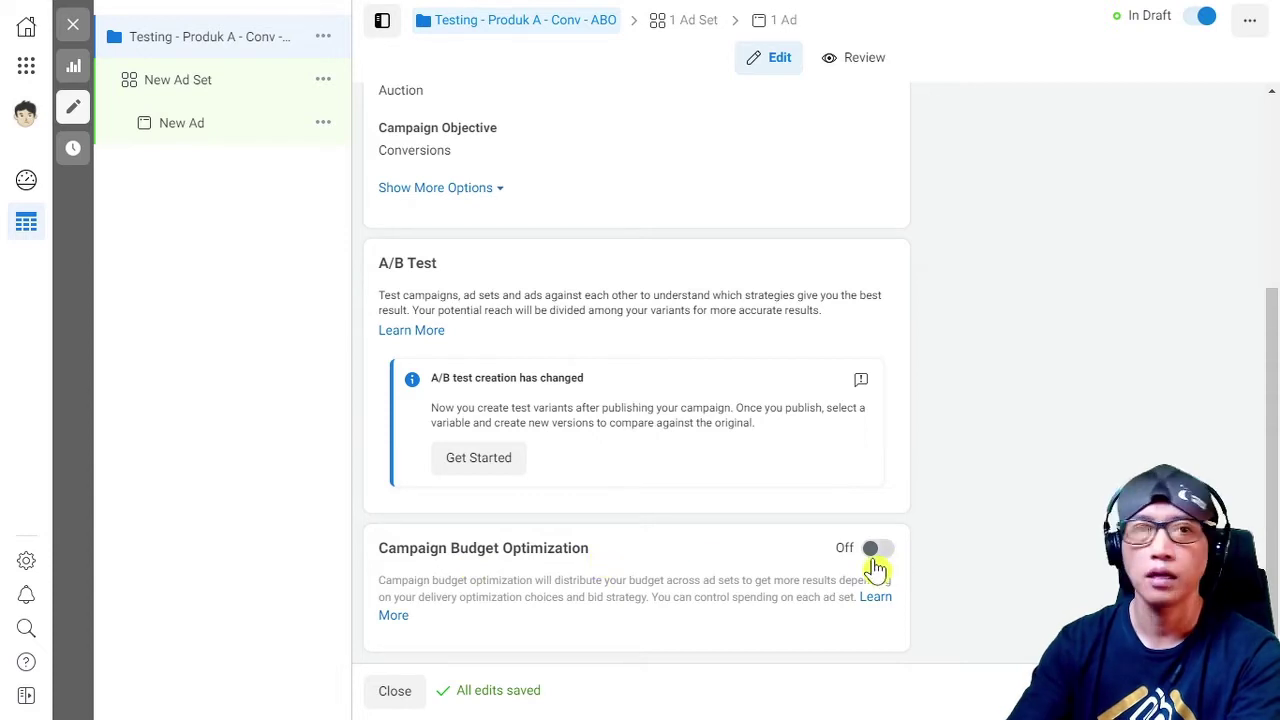
scroll(583, 568, up, 3)
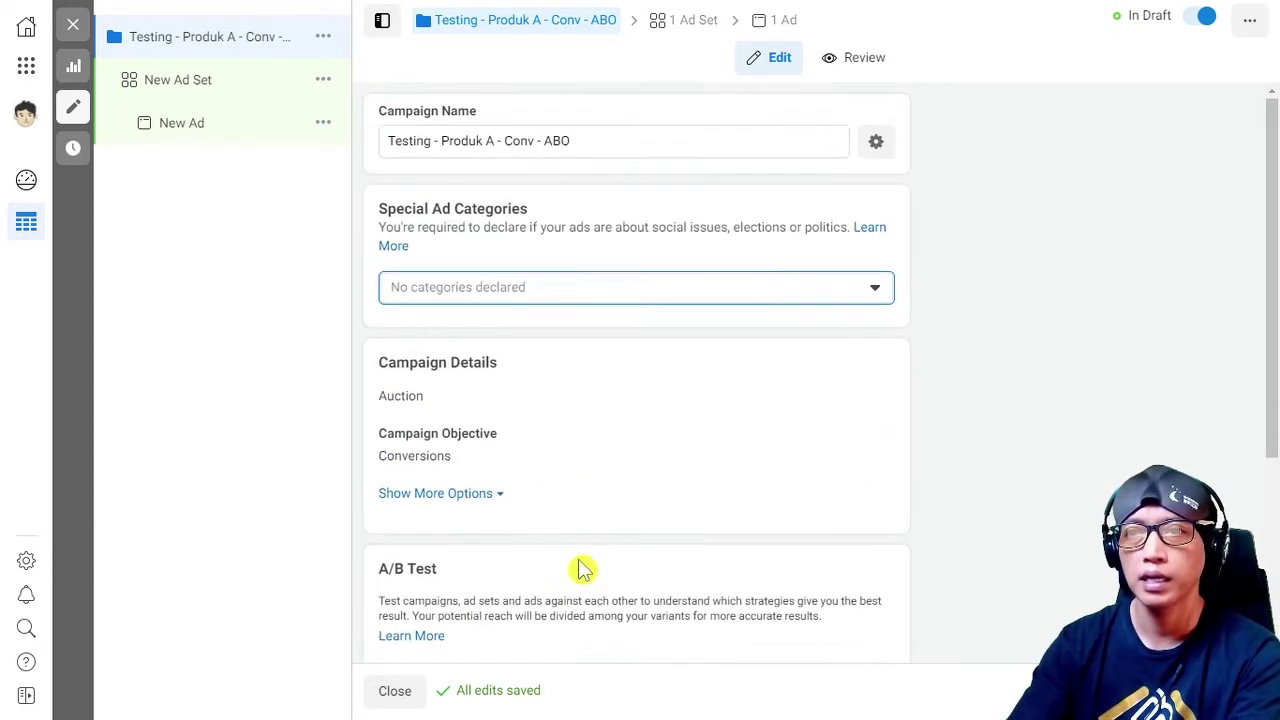
scroll(566, 294, down, 3)
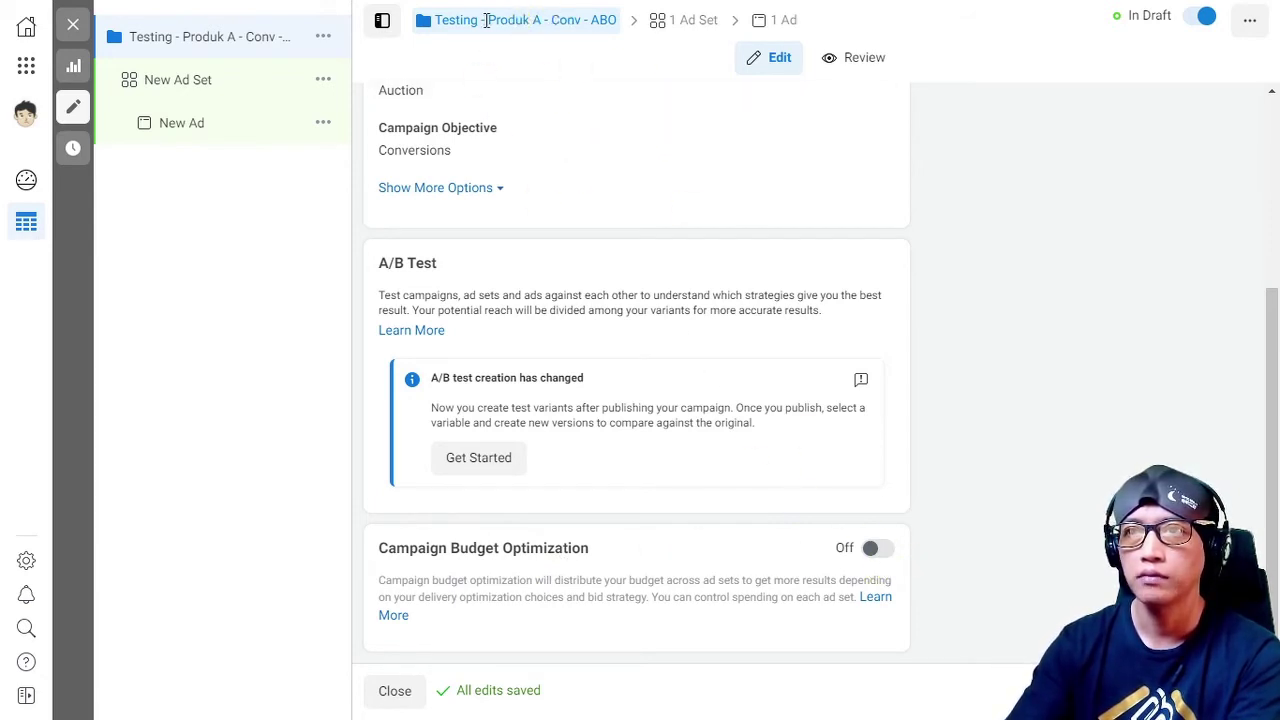
Switch Campaign Budget Optimization on to view its budget and bid options, and switch it back off
click(884, 555)
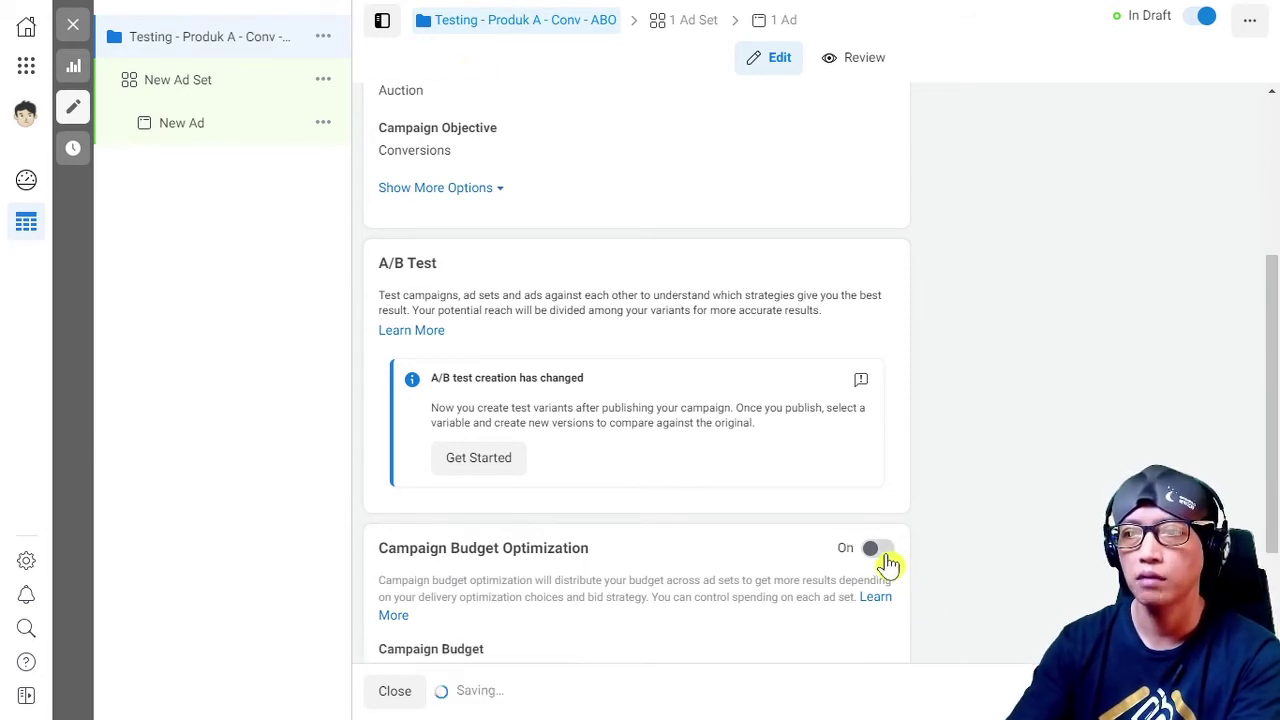
scroll(509, 594, down, 2)
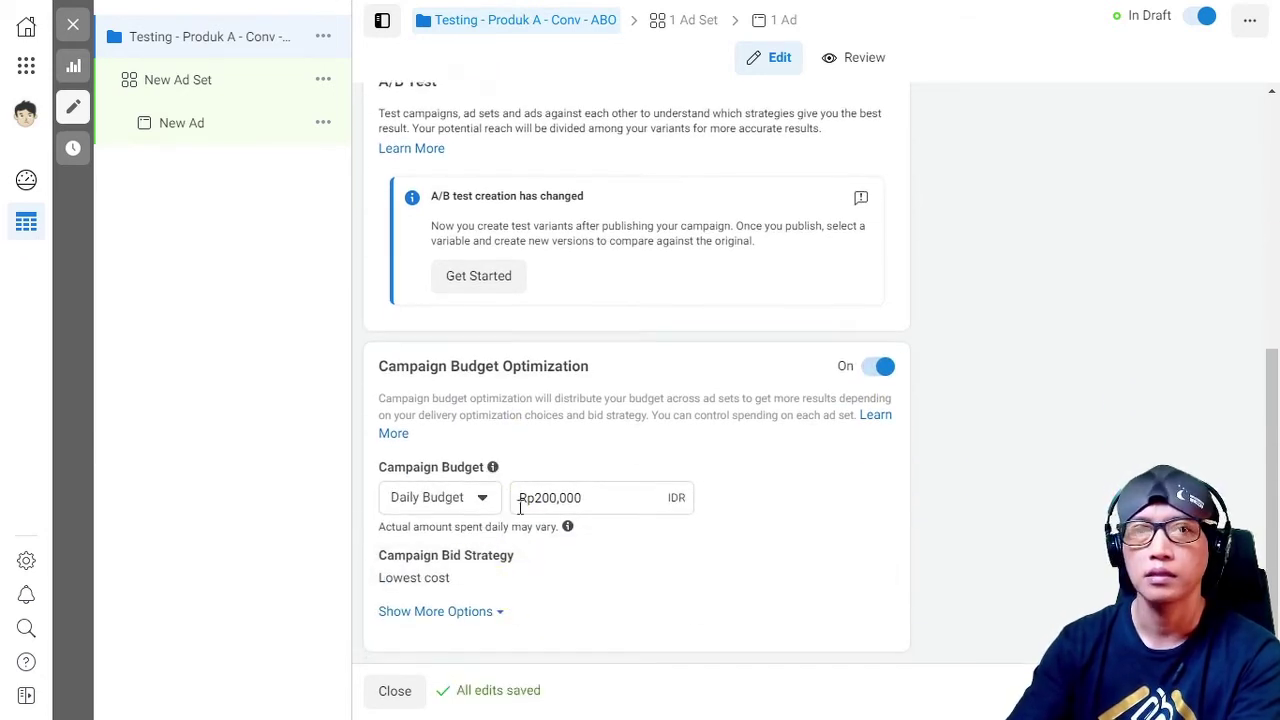
click(880, 368)
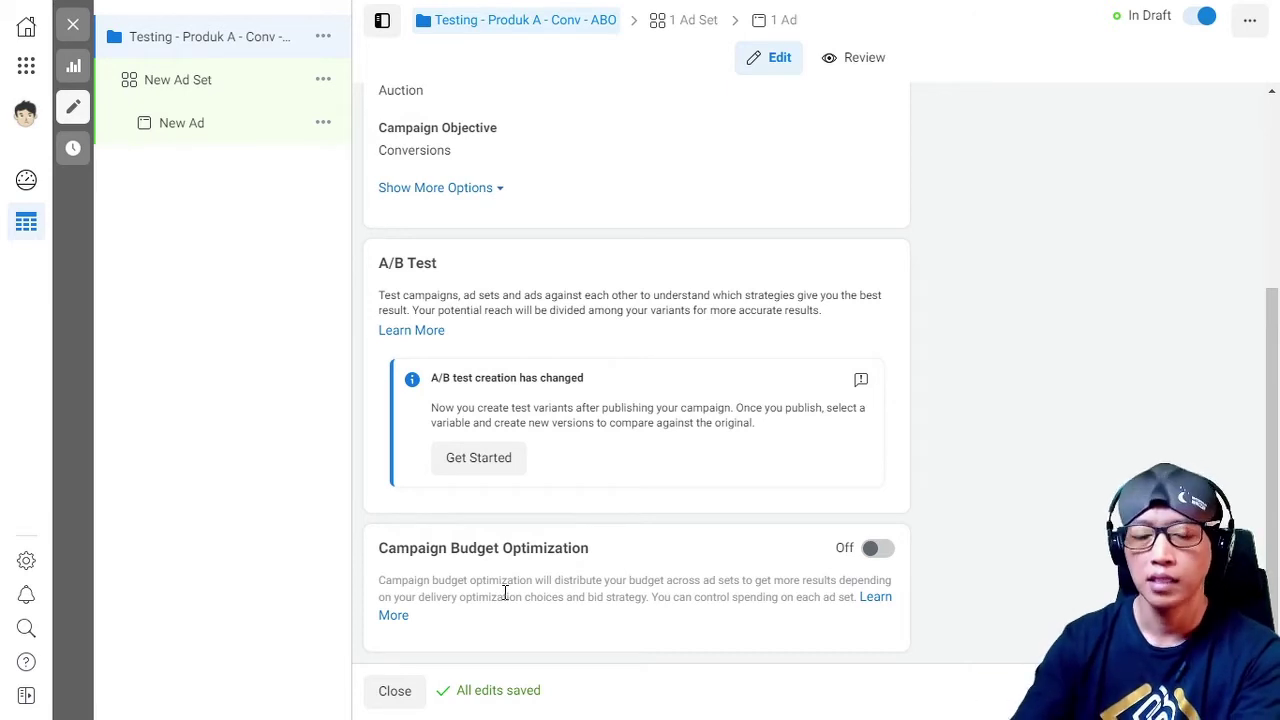
Proceed to the ad set level and rename the ad set as "ID M 18 - 65"
scroll(505, 592, up, 3)
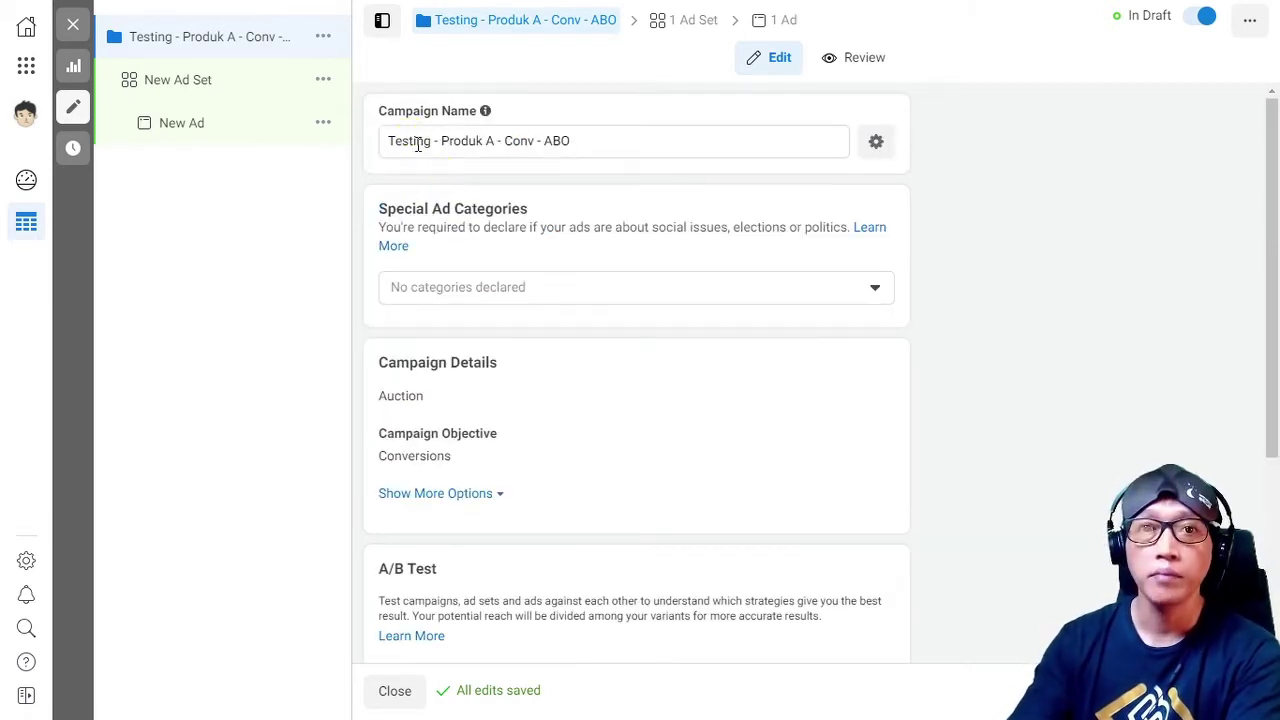
scroll(520, 330, down, 3)
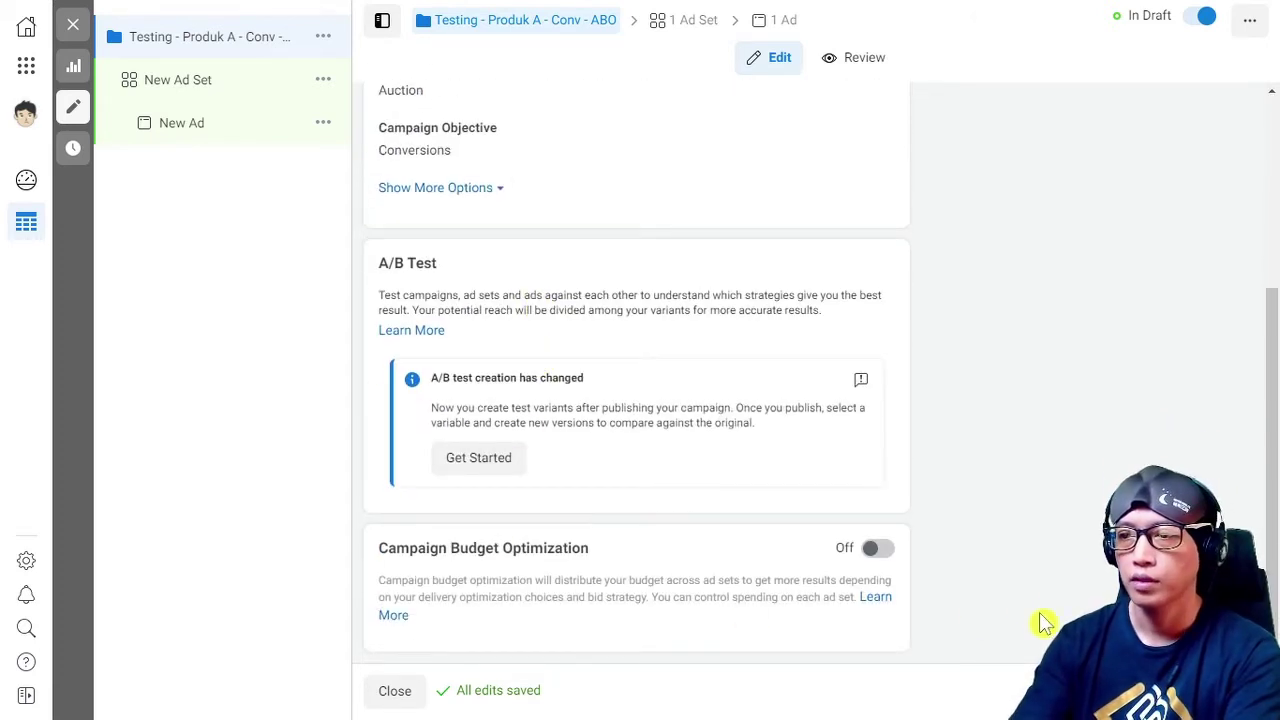
click(1236, 691)
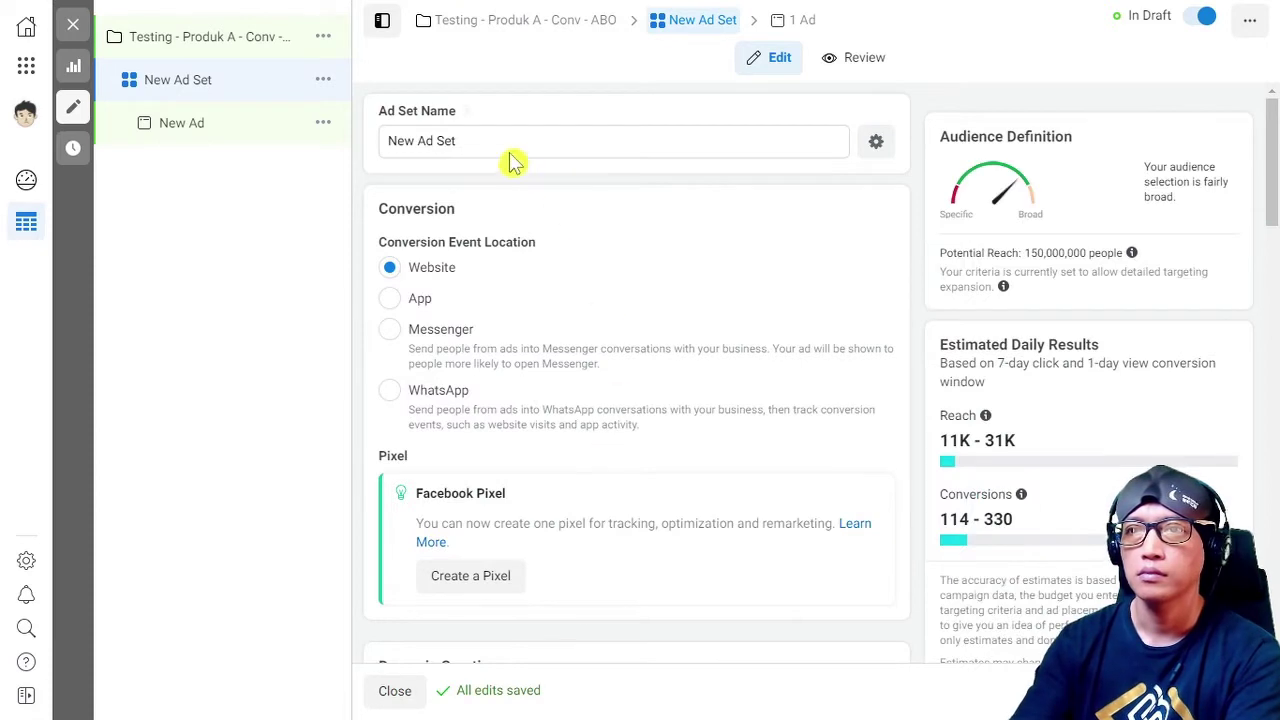
triple_click(486, 143)
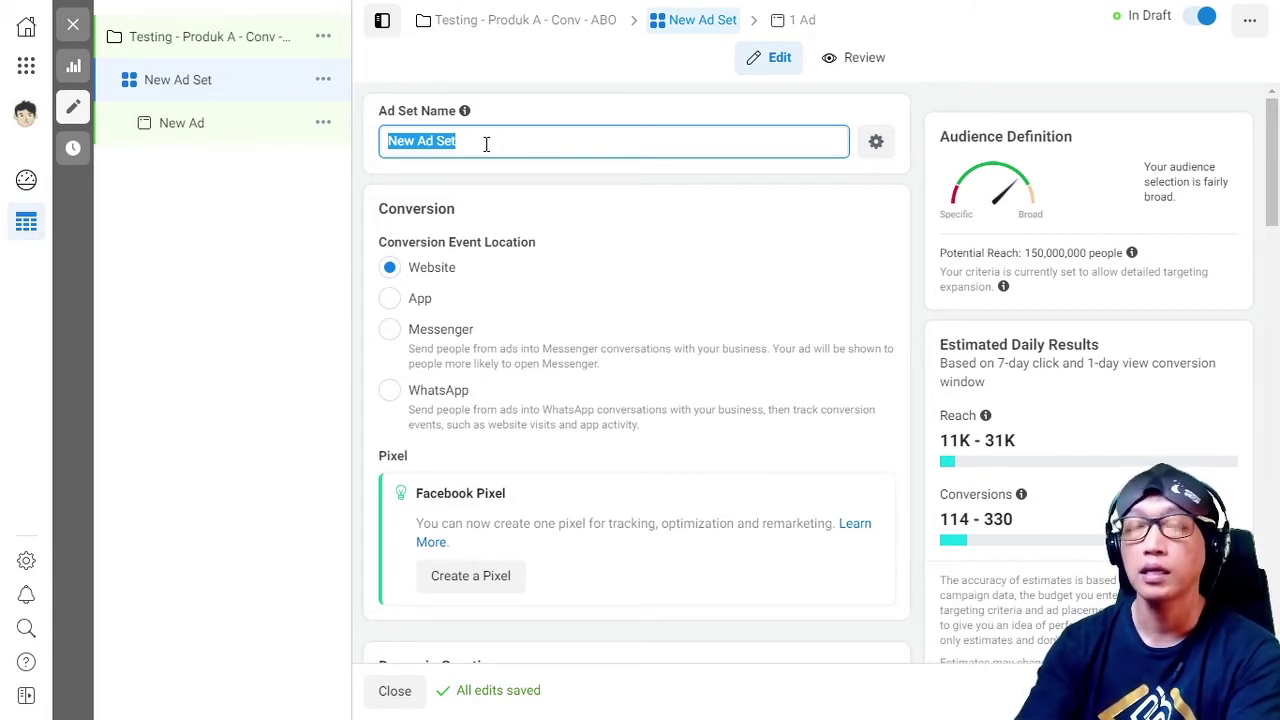
text(ID M)
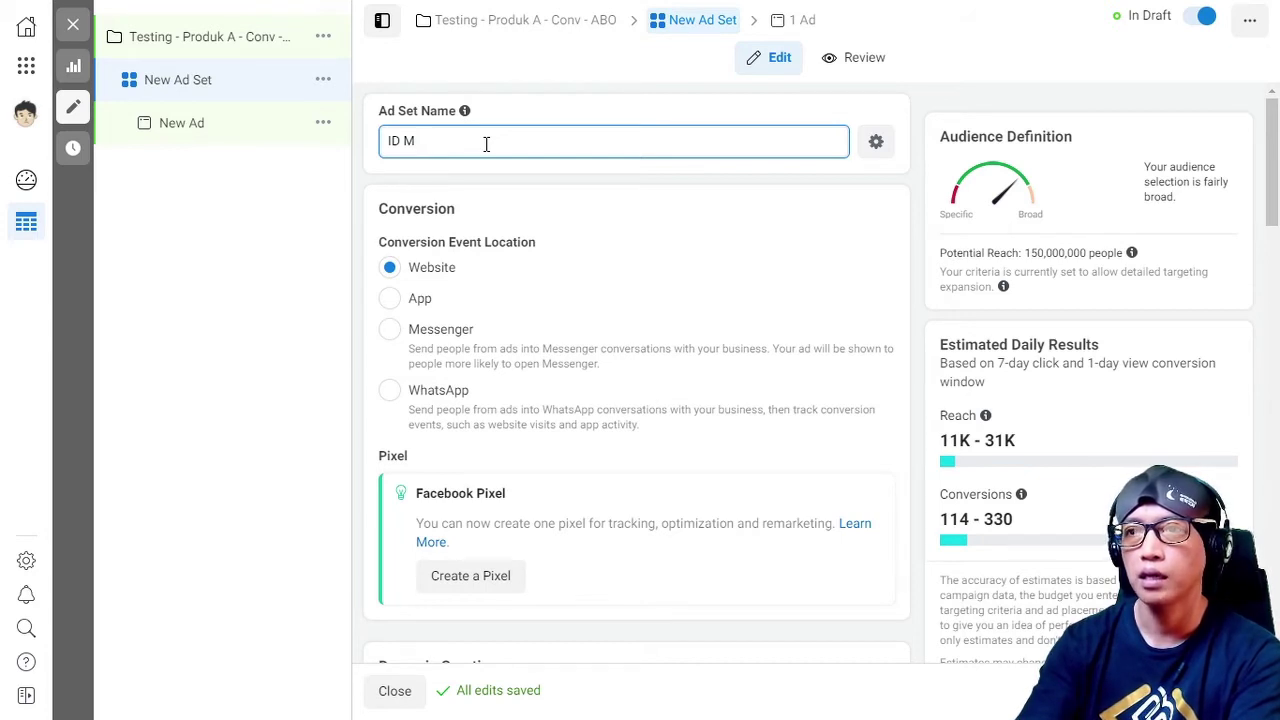
text(1)
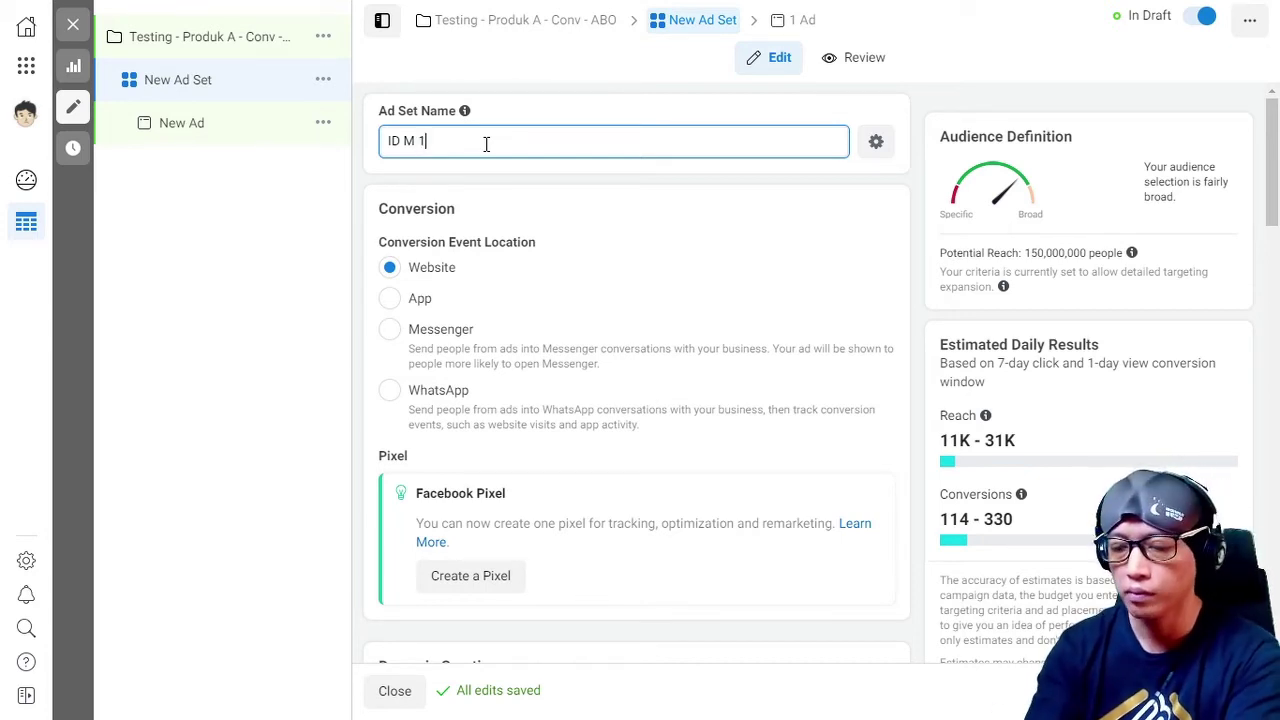
text(8 - 6)
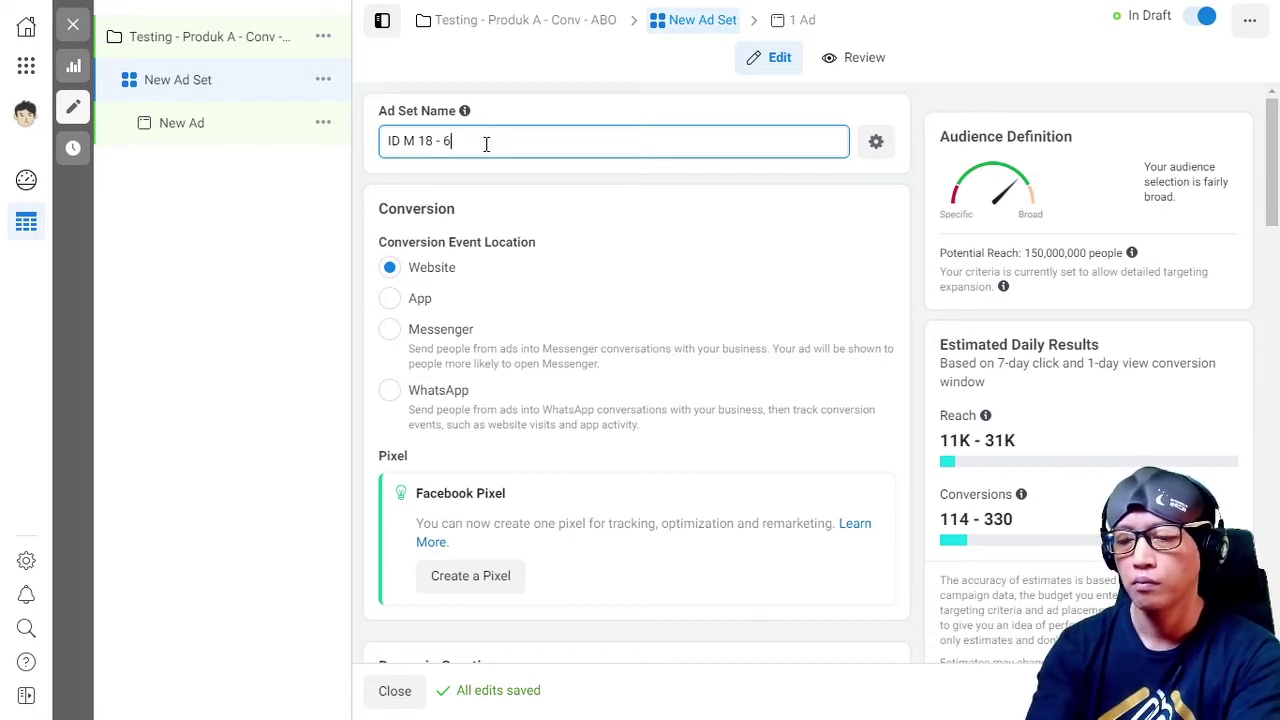
text(5)
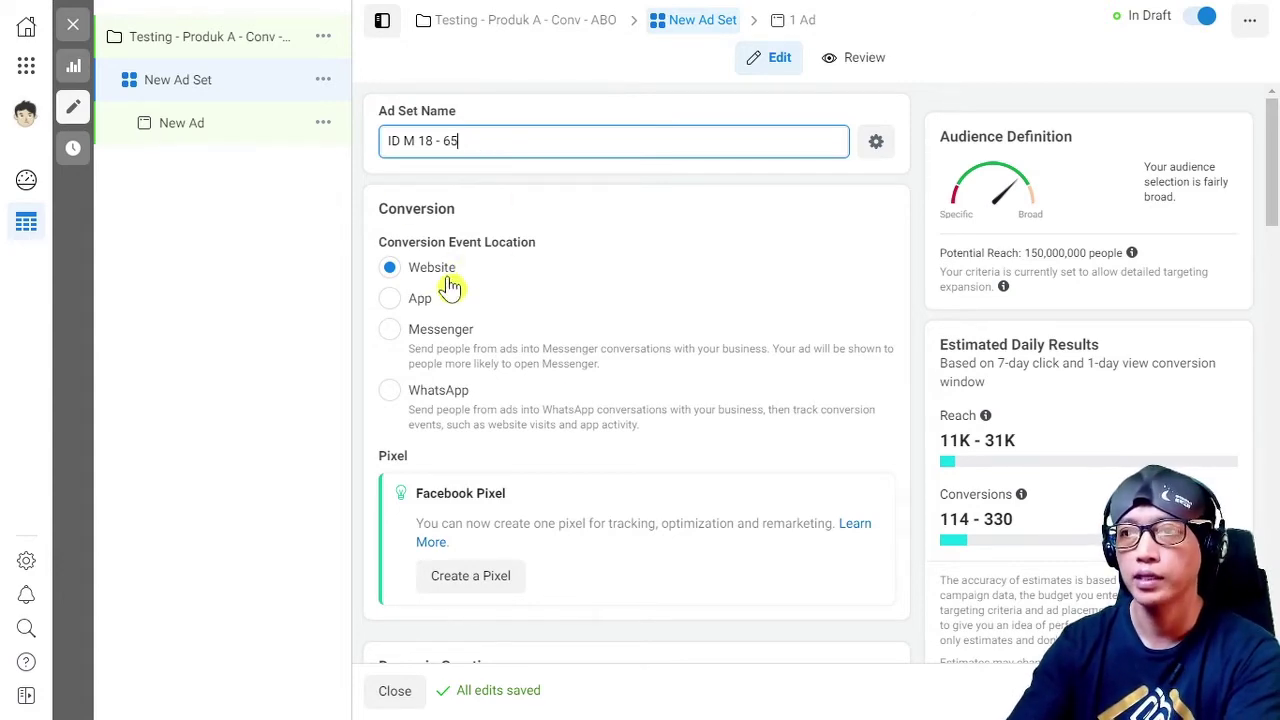
Create a Facebook pixel with the suggested name for website conversions and open its setup instructions for emailing to a developer
scroll(440, 292, down, 3)
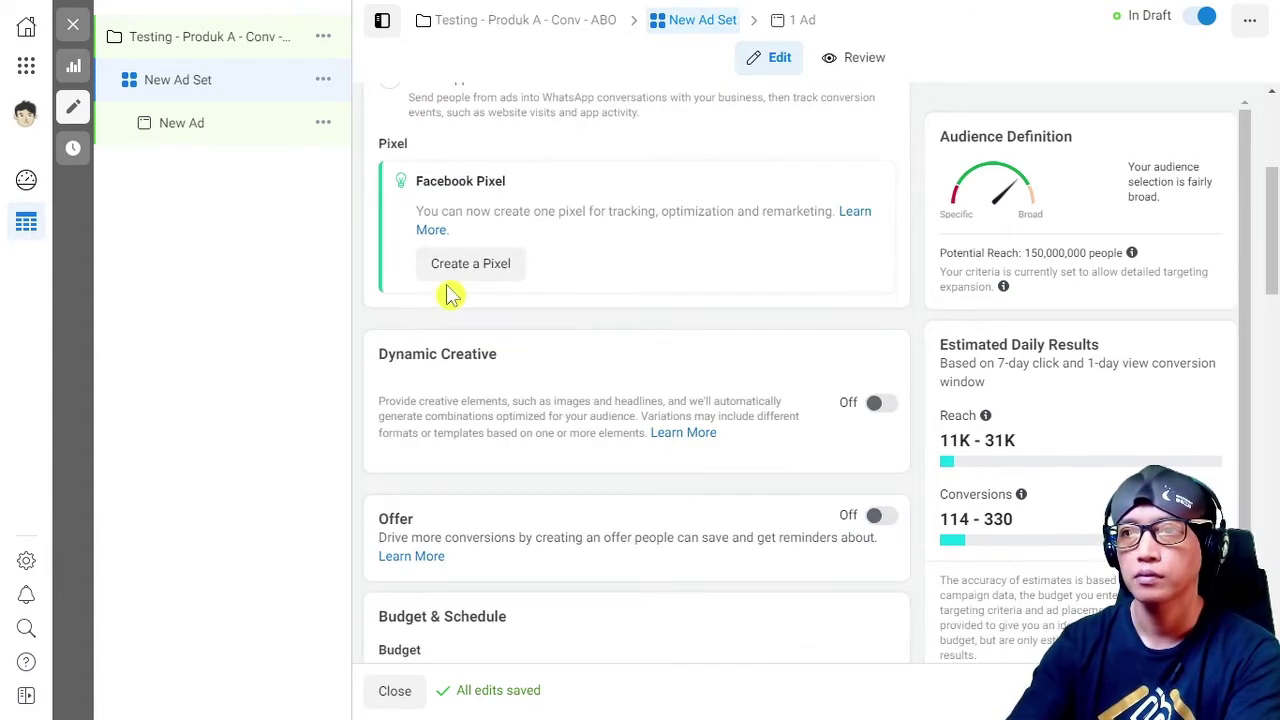
scroll(445, 293, up, 3)
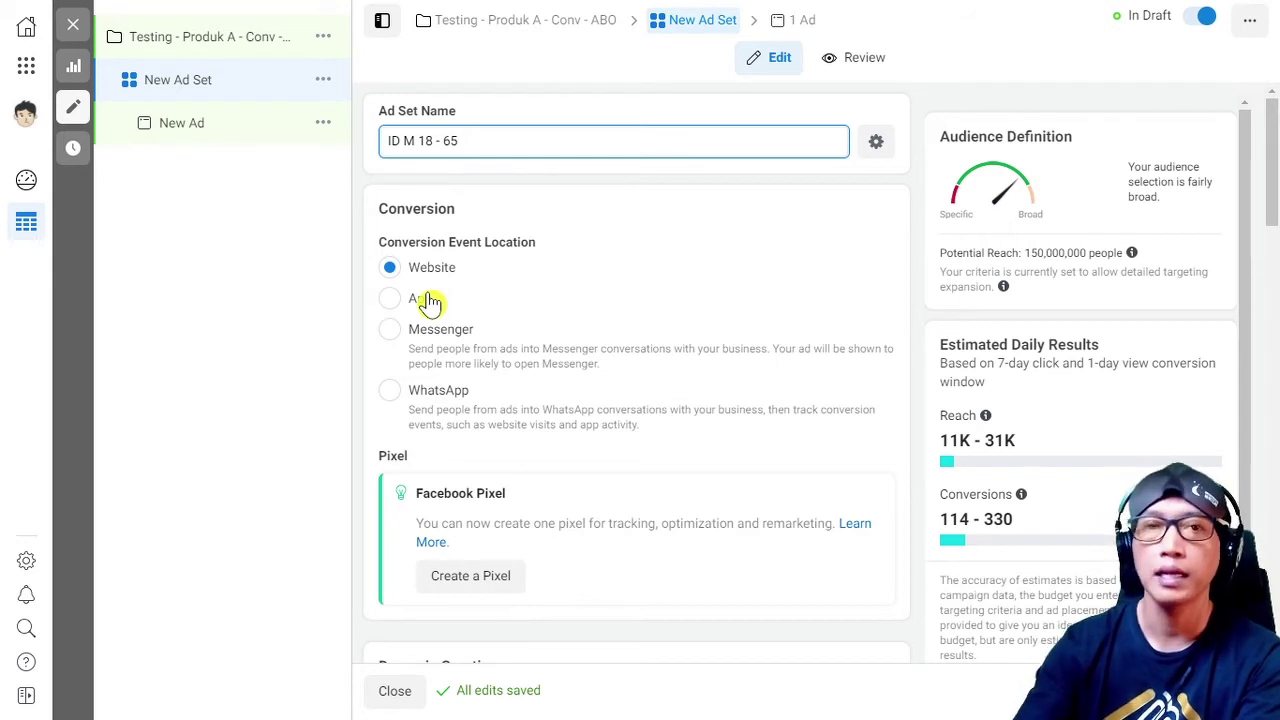
scroll(540, 297, down, 3)
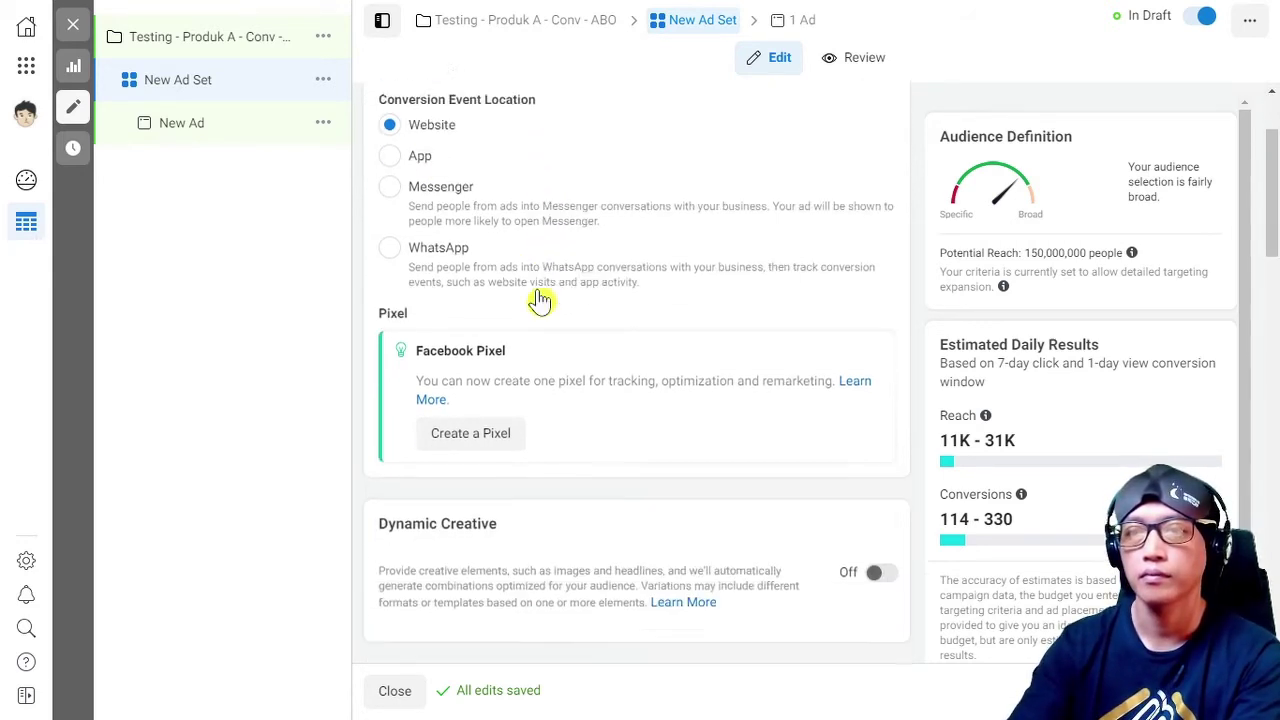
scroll(540, 297, up, 3)
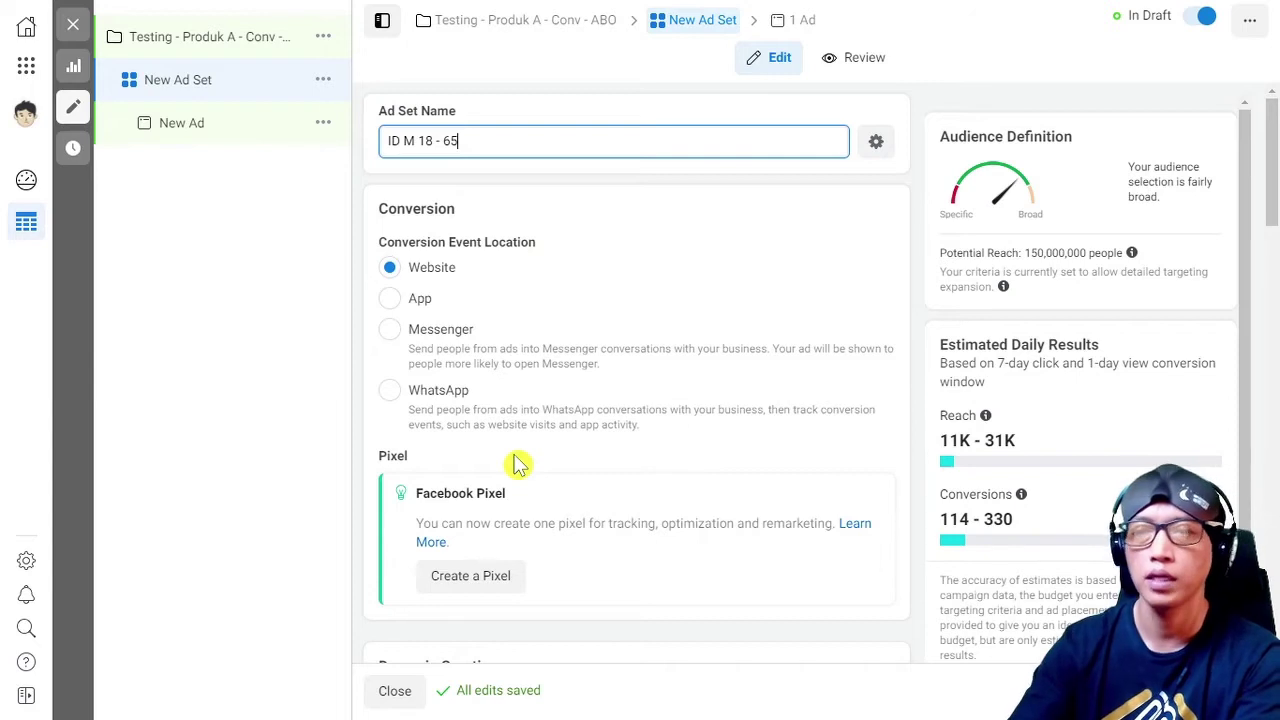
scroll(518, 464, down, 2)
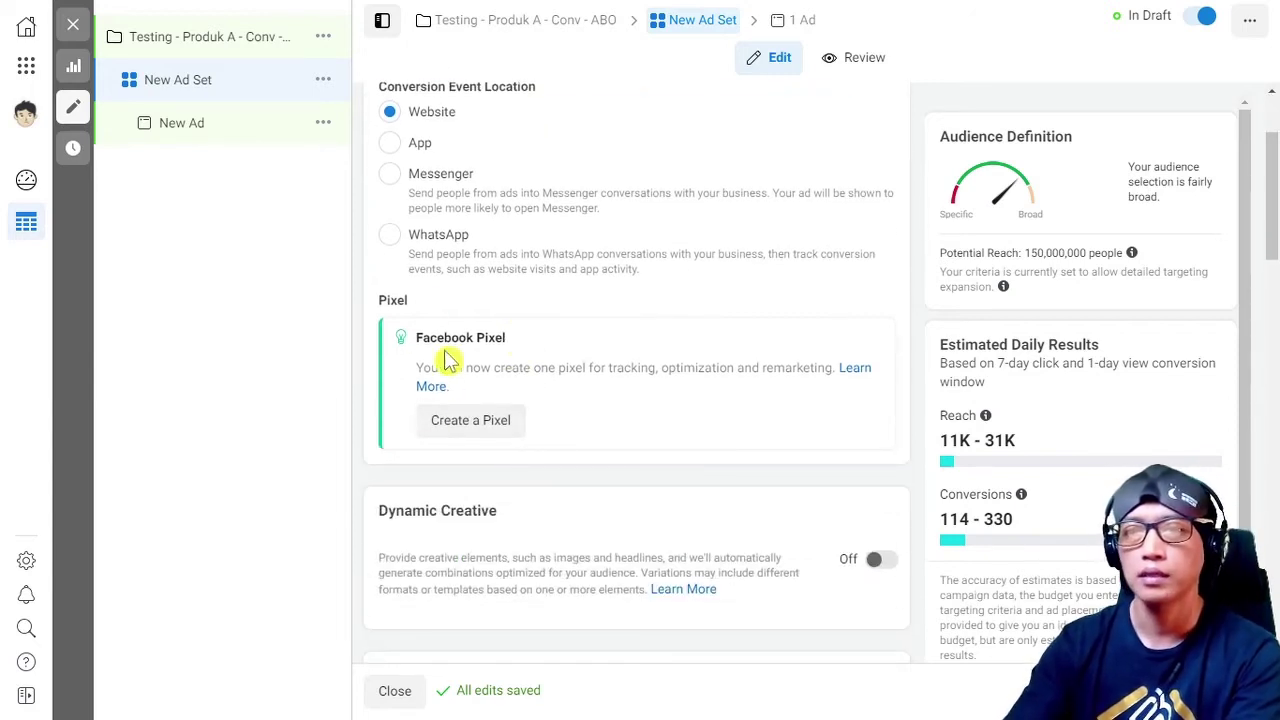
scroll(438, 345, up, 2)
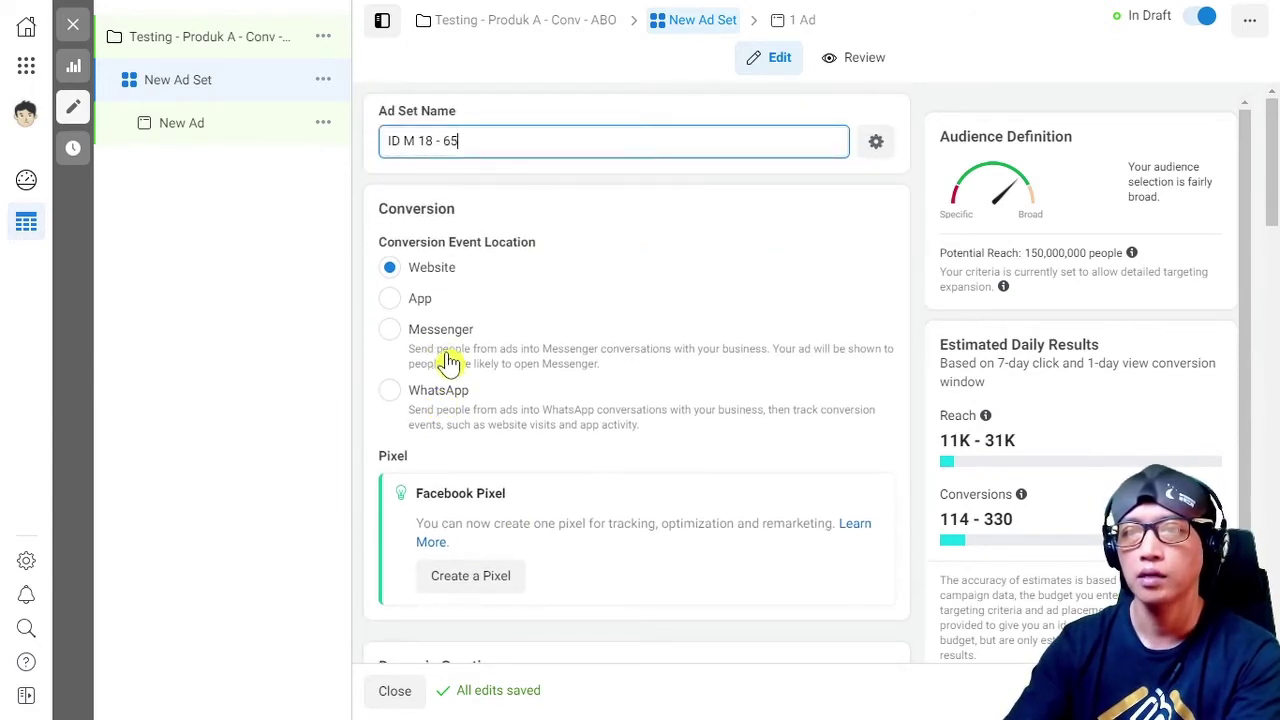
scroll(447, 360, down, 2)
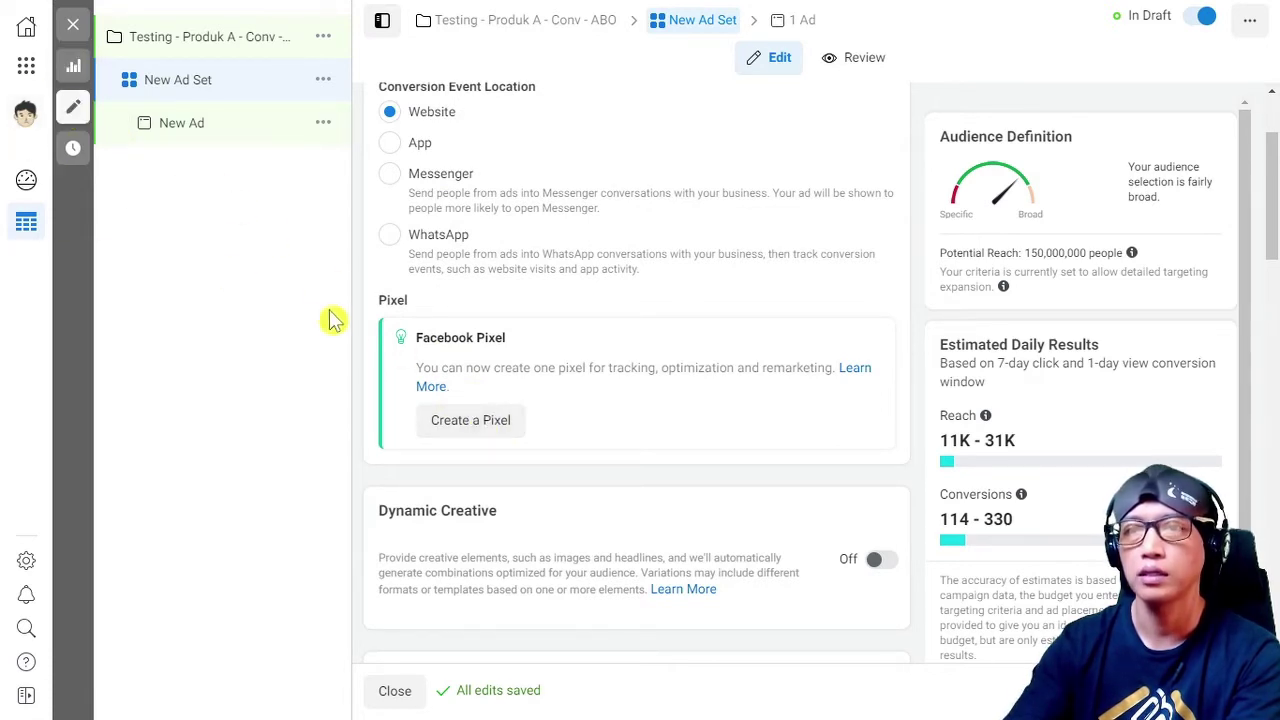
click(489, 425)
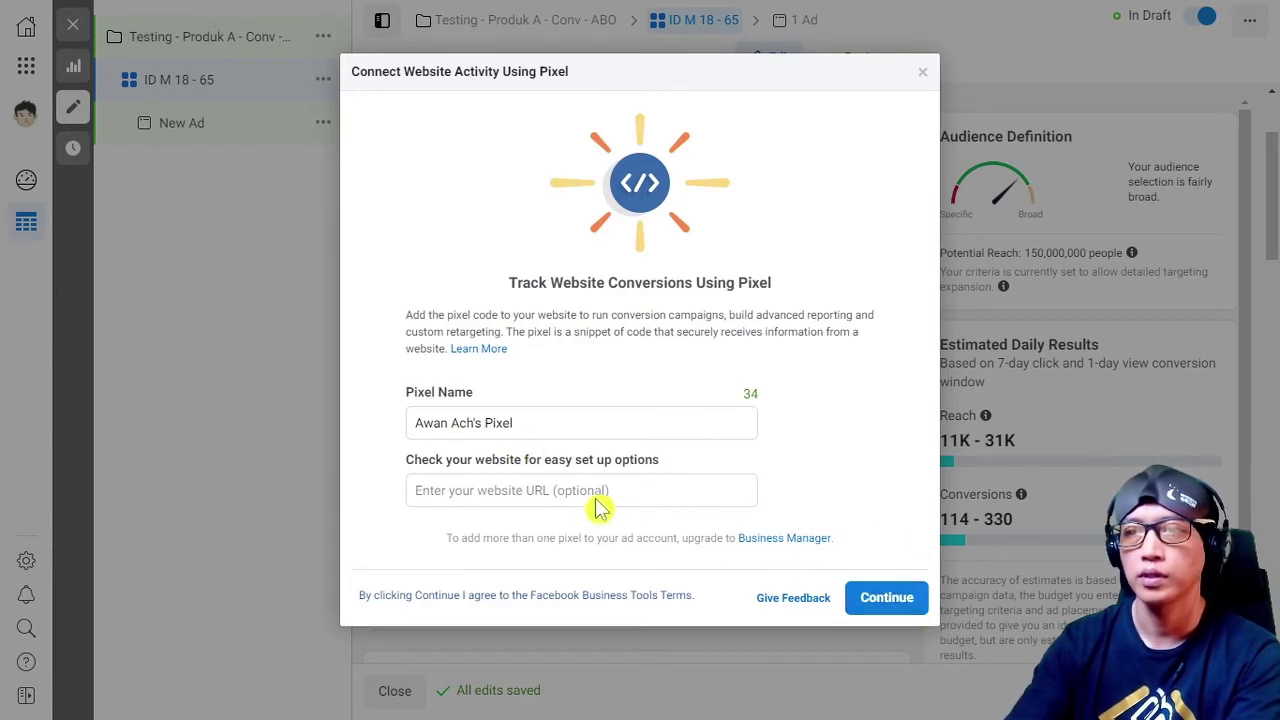
click(920, 607)
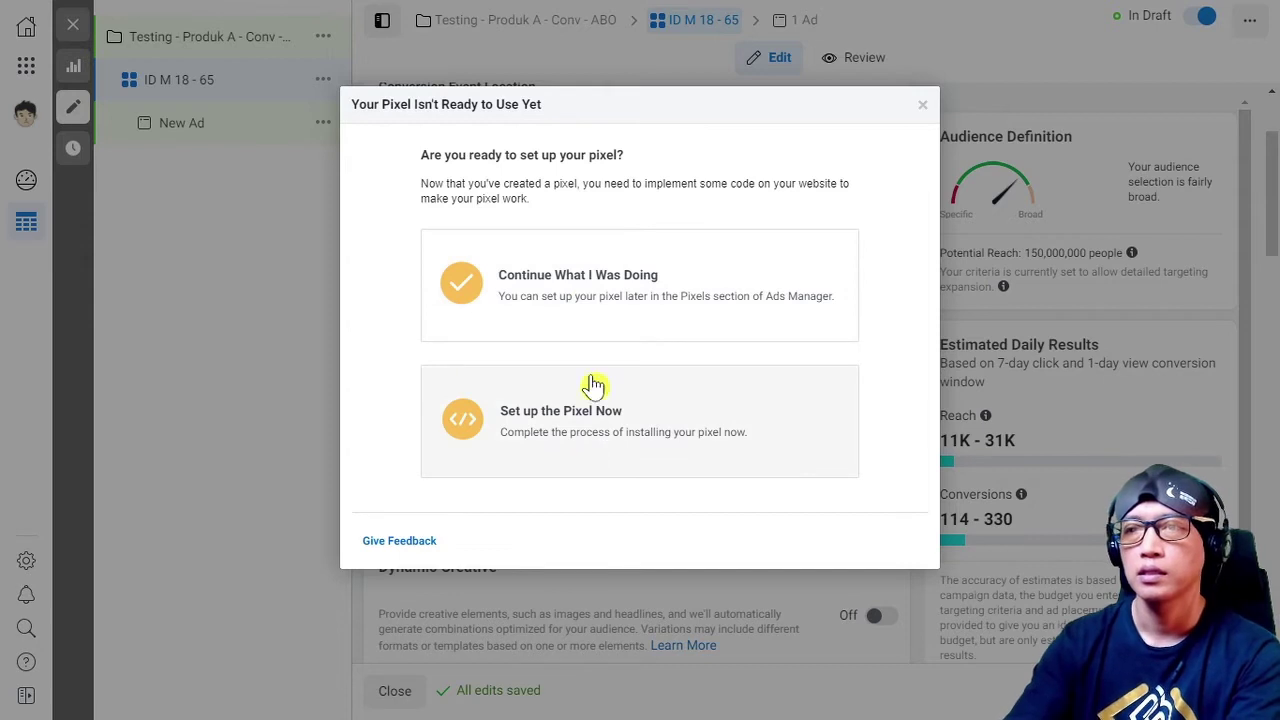
click(584, 414)
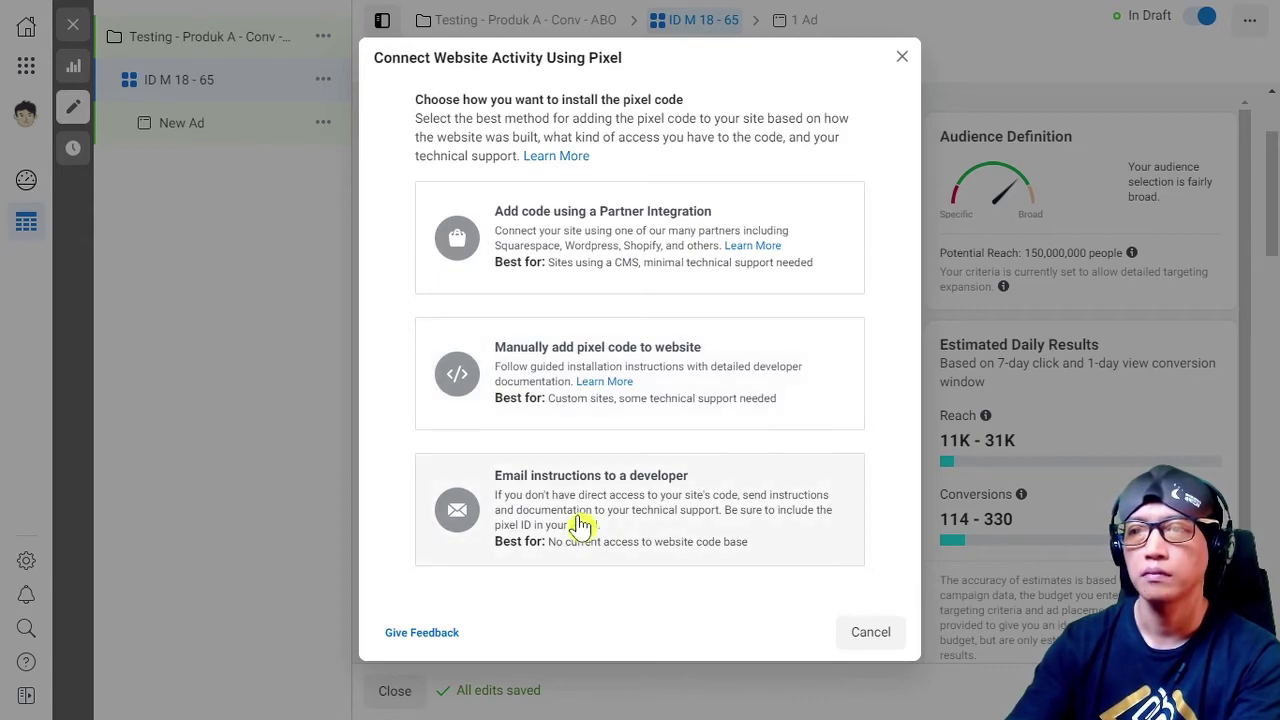
click(580, 525)
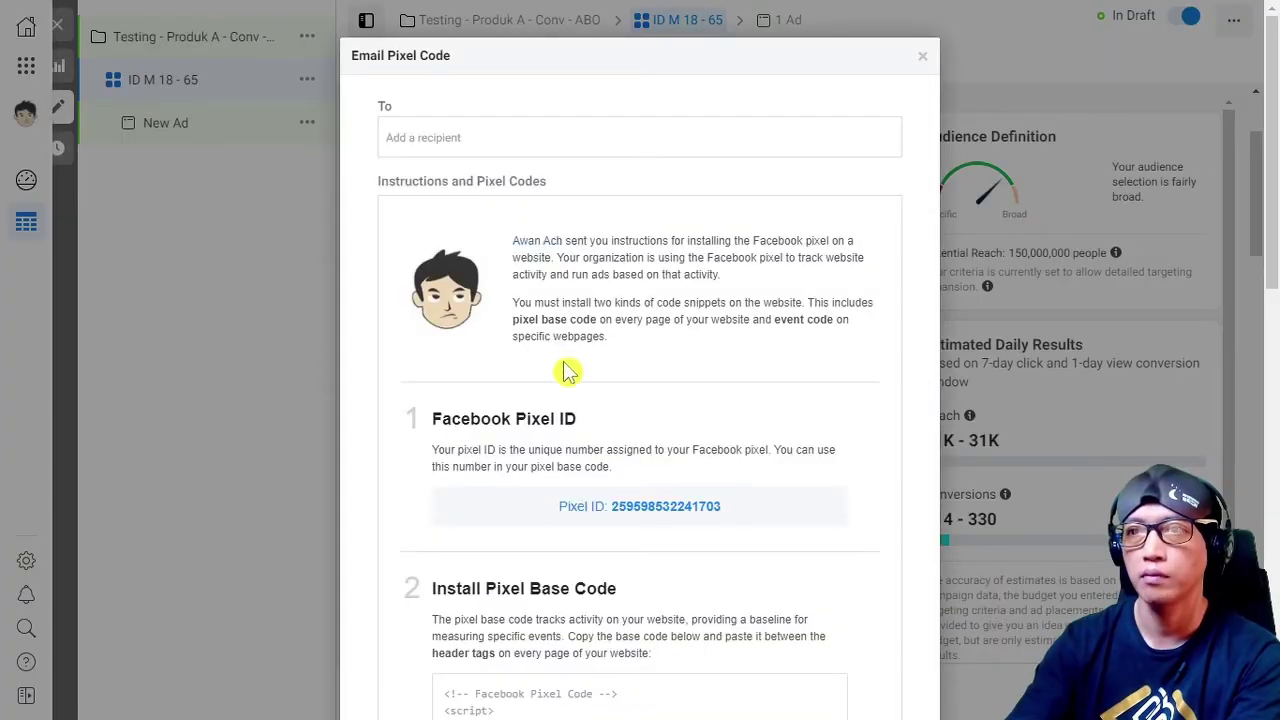
Examine the pixel ID, the pixel base code and the event code section in the emailed installation instructions
triple_click(657, 511)
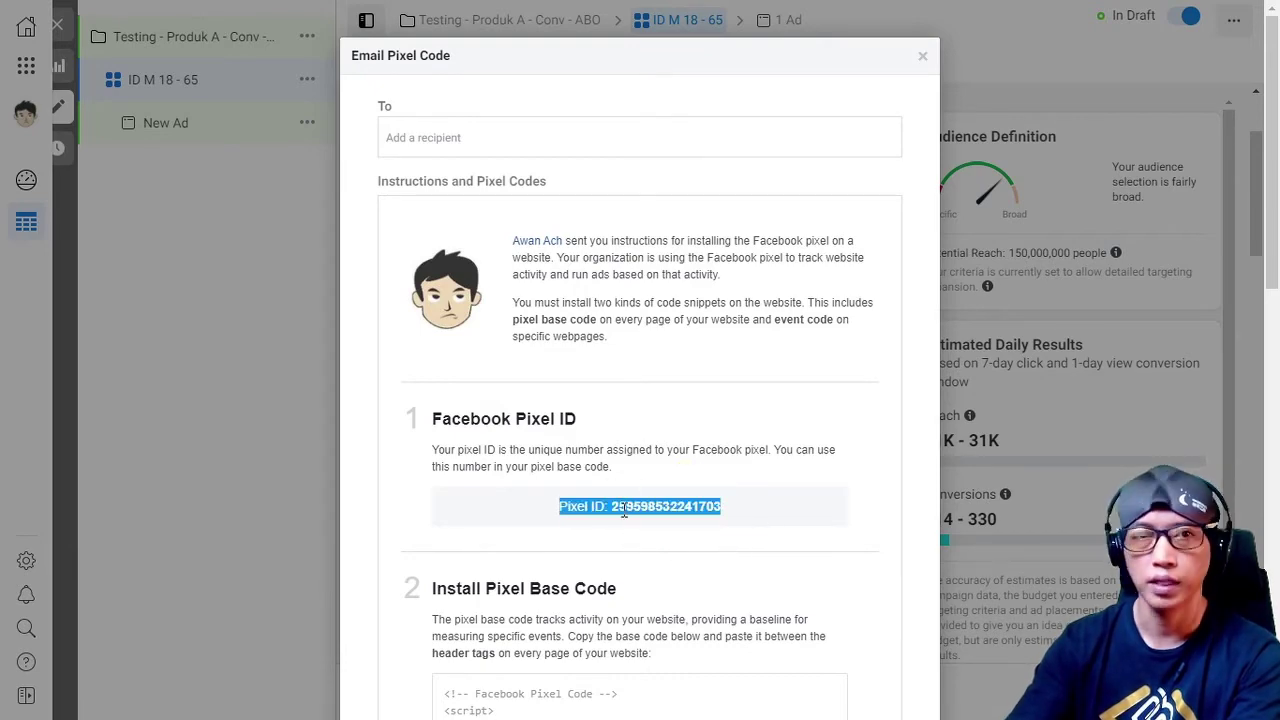
scroll(622, 511, down, 5)
scroll(637, 297, up, 3)
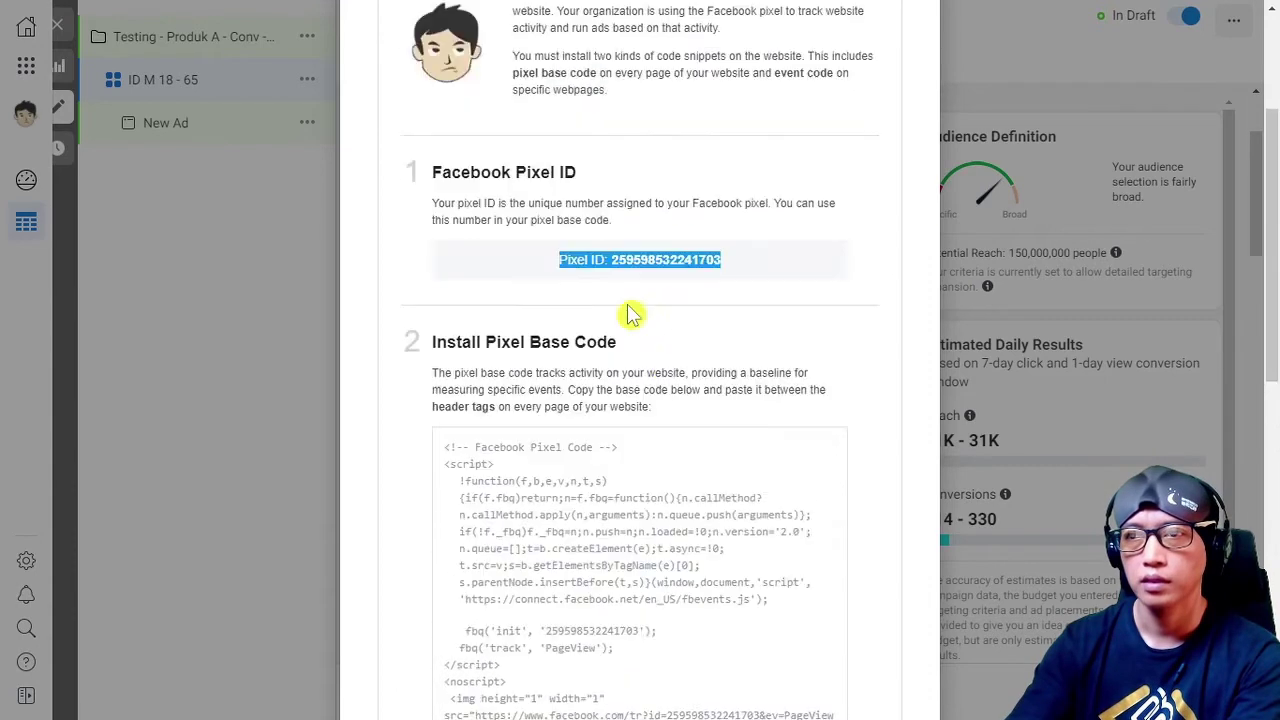
scroll(629, 314, down, 1)
scroll(612, 375, down, 3)
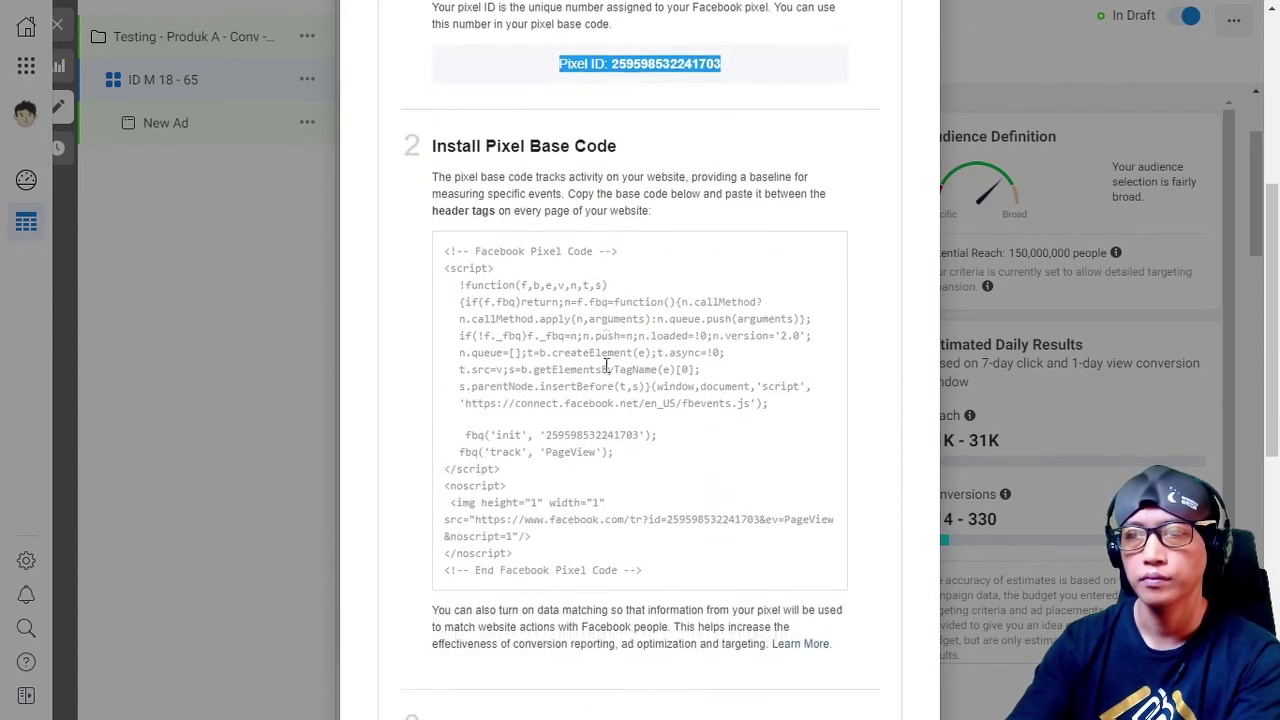
scroll(606, 366, up, 2)
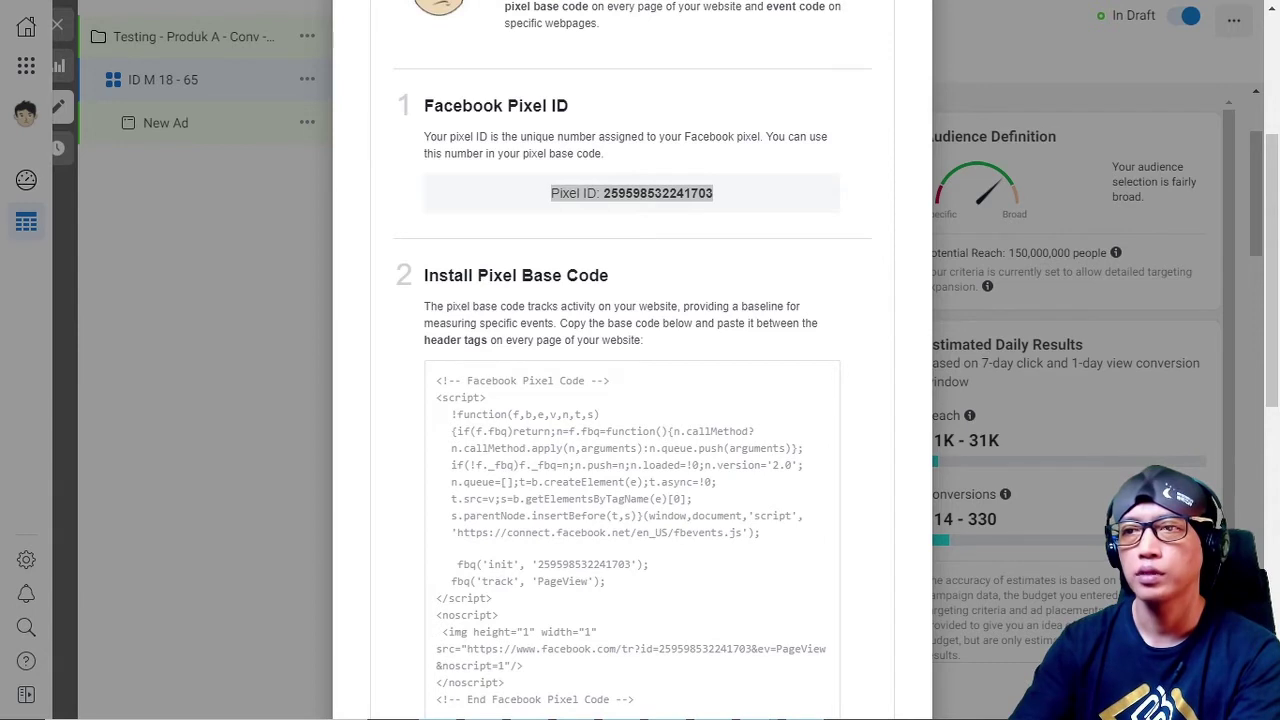
key(alt+Tab)
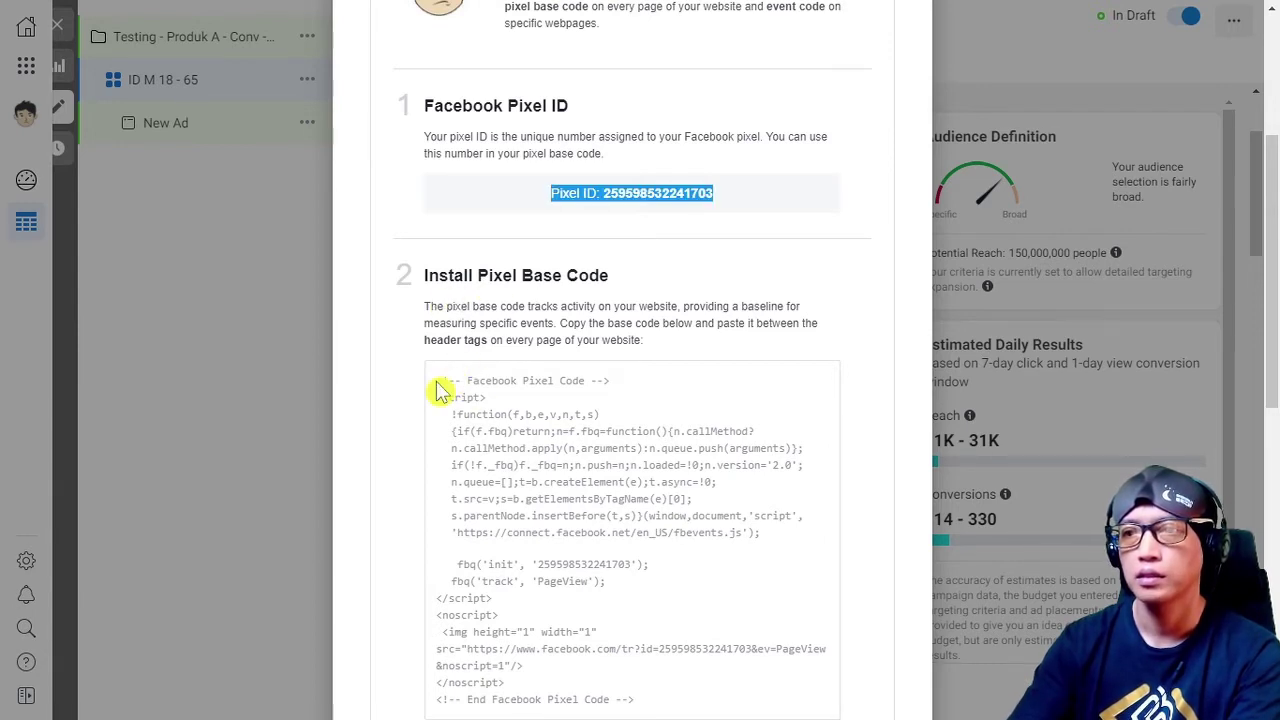
drag(440, 390, 568, 465)
scroll(568, 470, down, 6)
scroll(571, 478, up, 1)
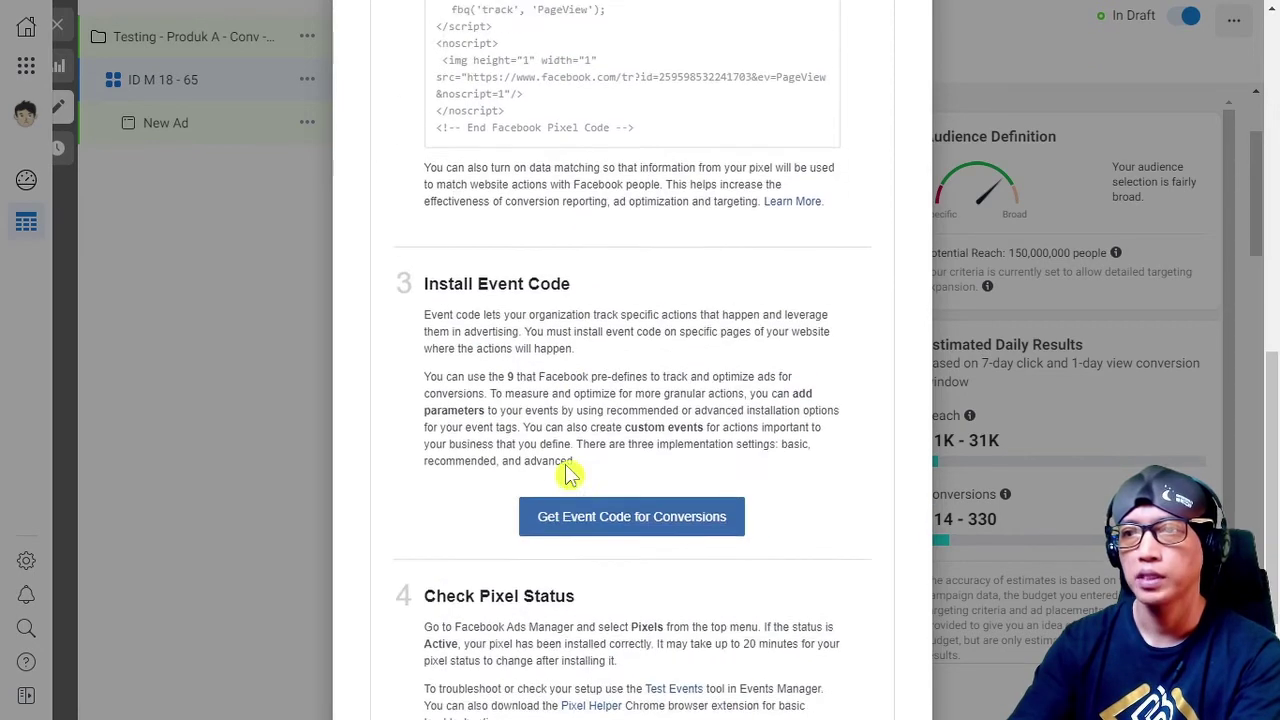
Highlight the complete pixel base code in the installation instructions and clear the selection
scroll(566, 474, up, 3)
drag(622, 421, 650, 393)
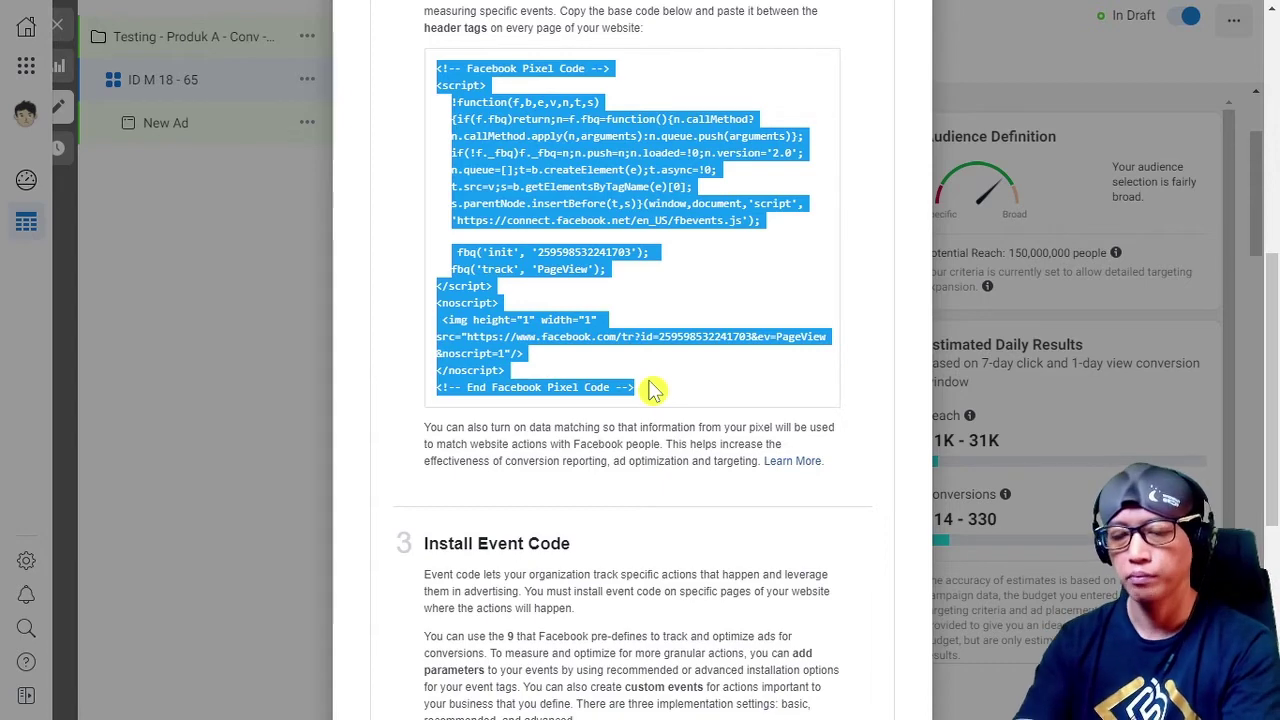
key(alt+Tab)
key(alt+Tab)
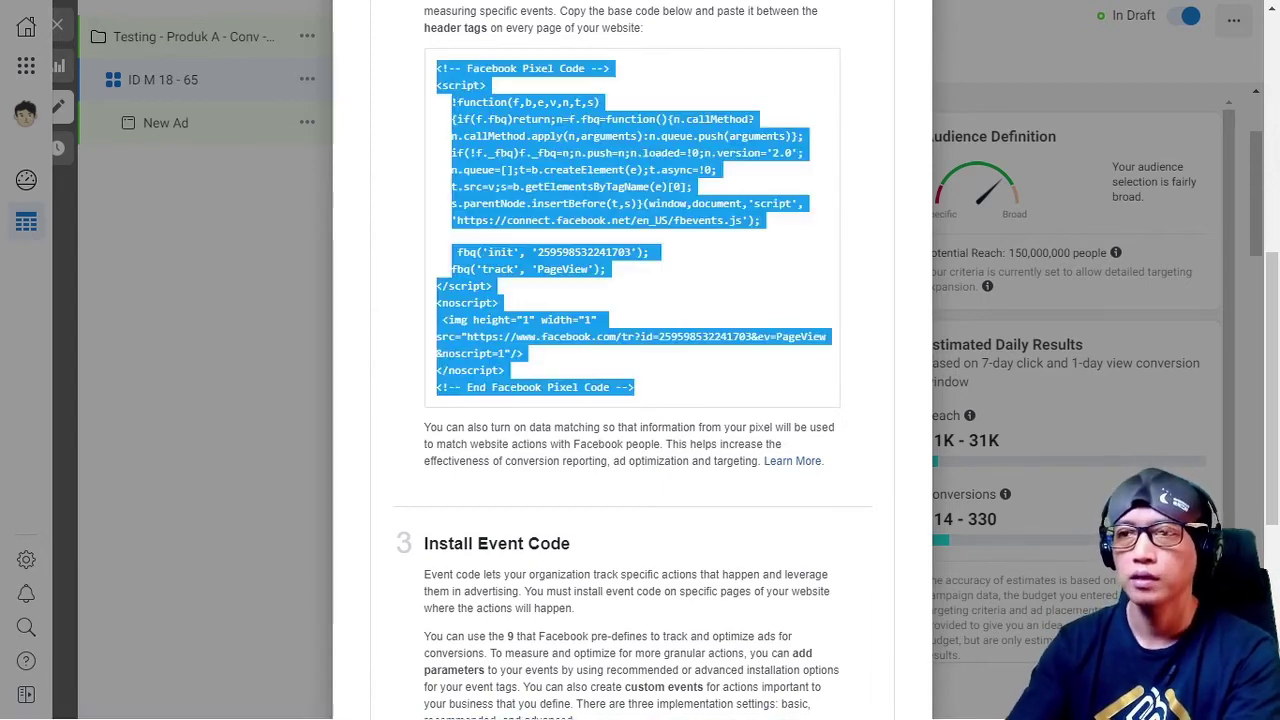
key(alt+Tab)
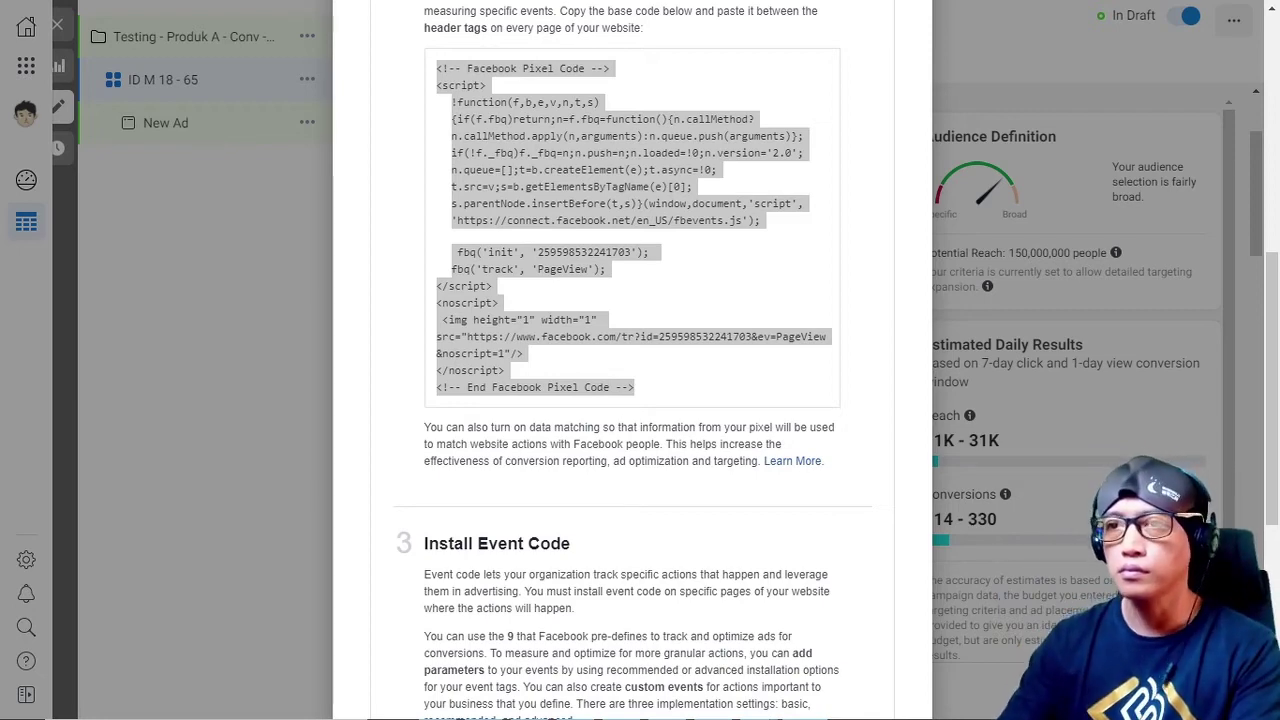
click(440, 312)
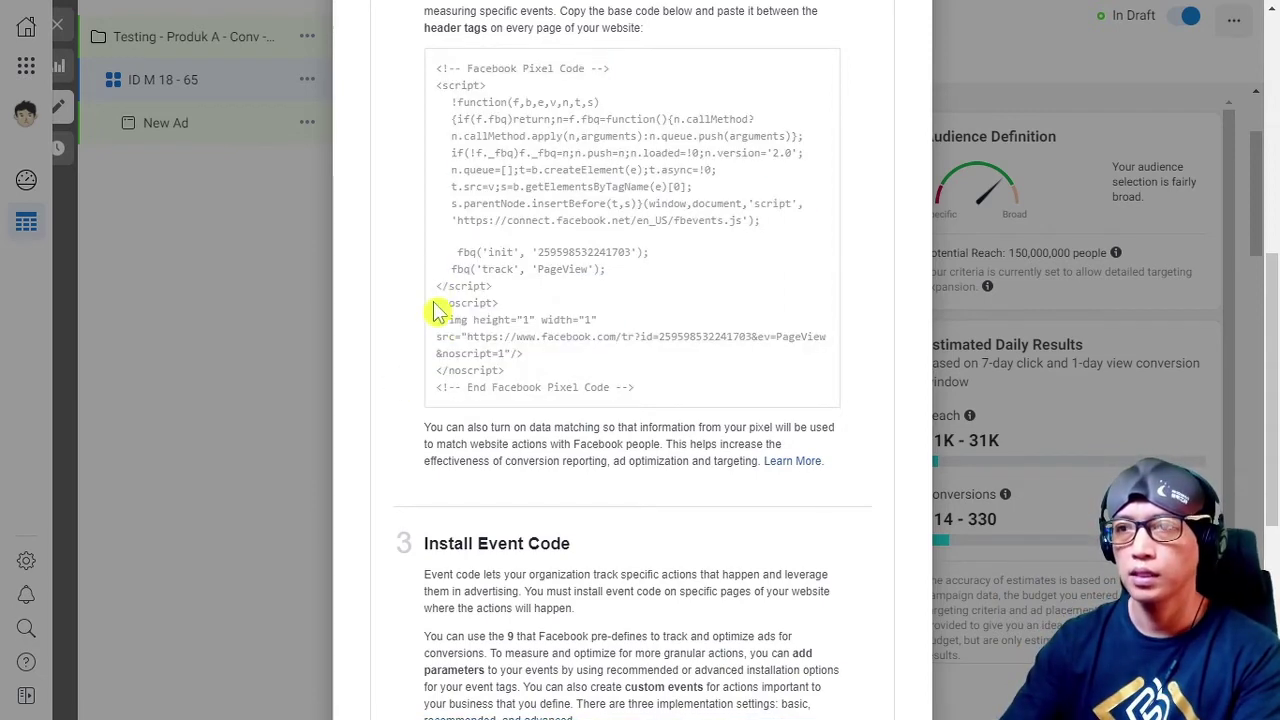
Go back from the emailed installation instructions and close the pixel setup to return to the ad set
scroll(472, 455, down, 5)
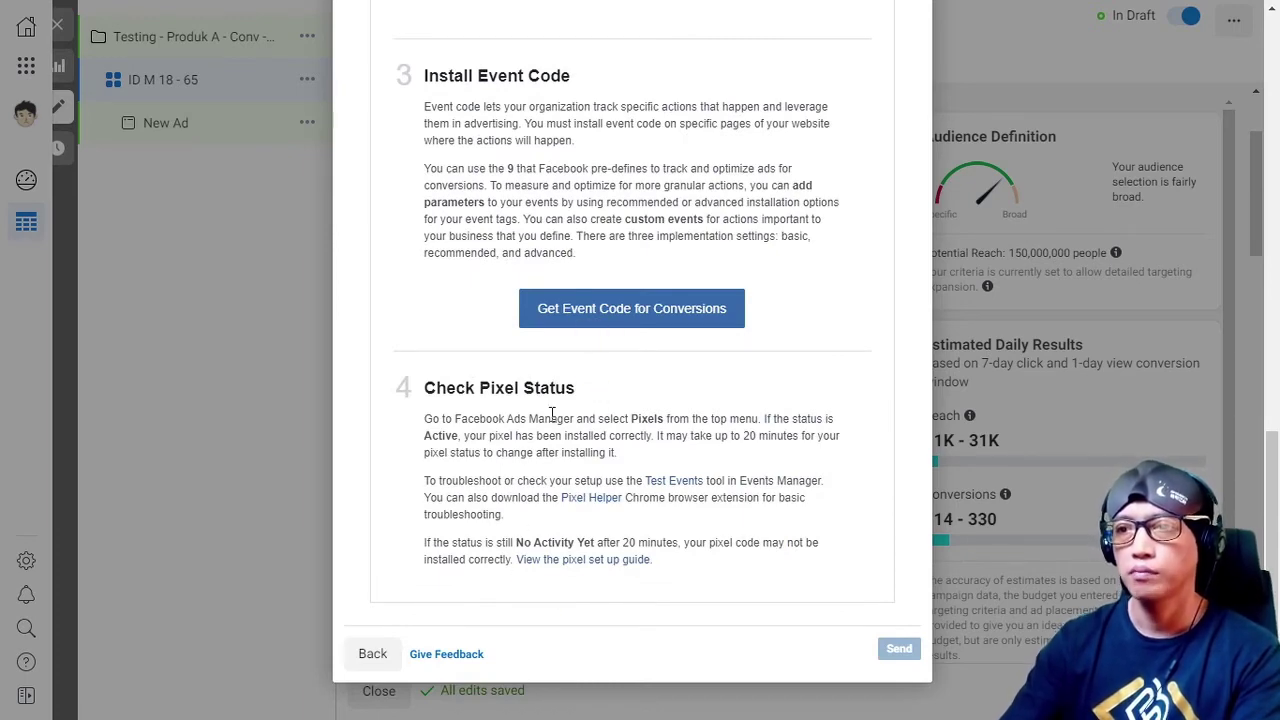
click(372, 653)
click(902, 57)
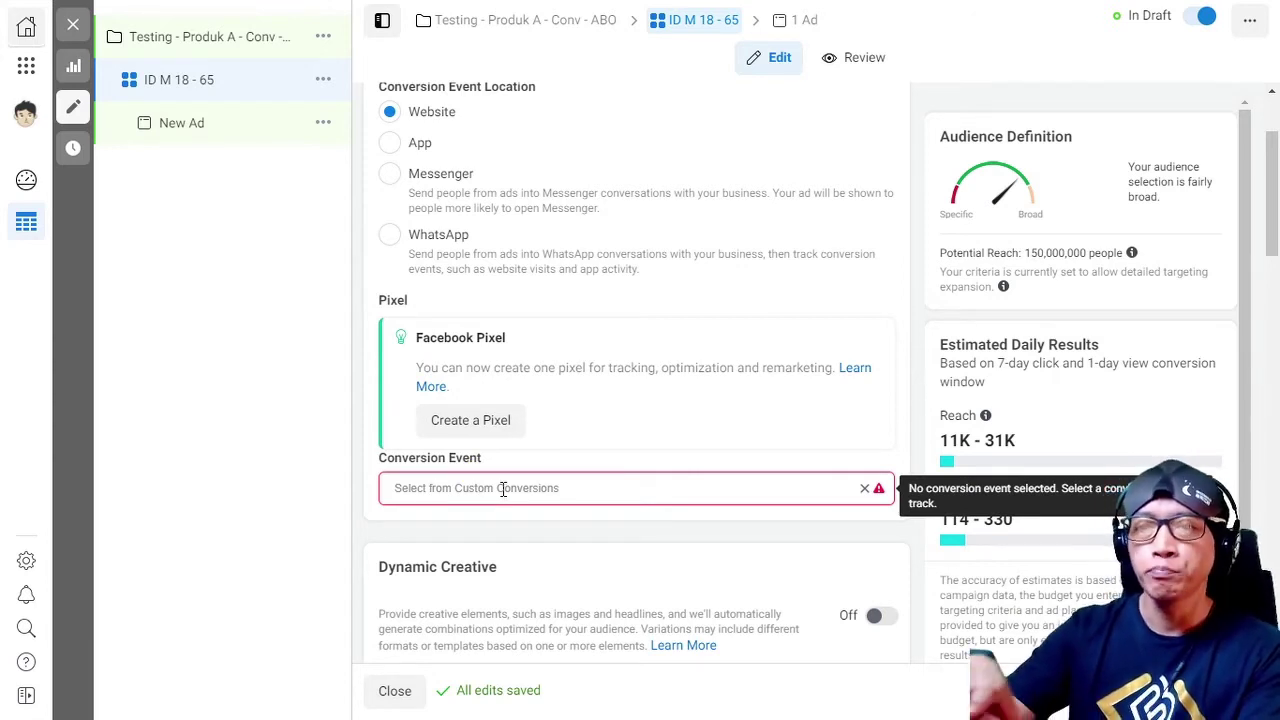
Open the ad set's conversion event choices and examine the available events from Add Payment Info to Submit Application
click(503, 489)
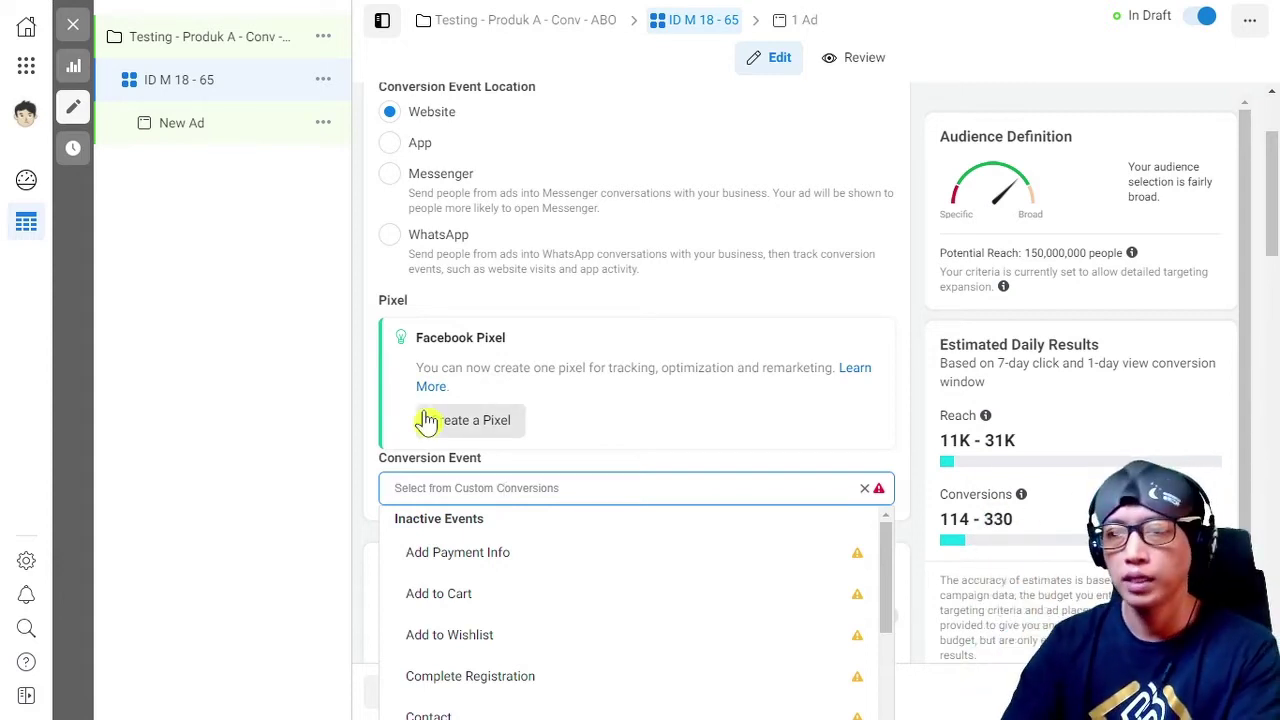
mouse_move(484, 575)
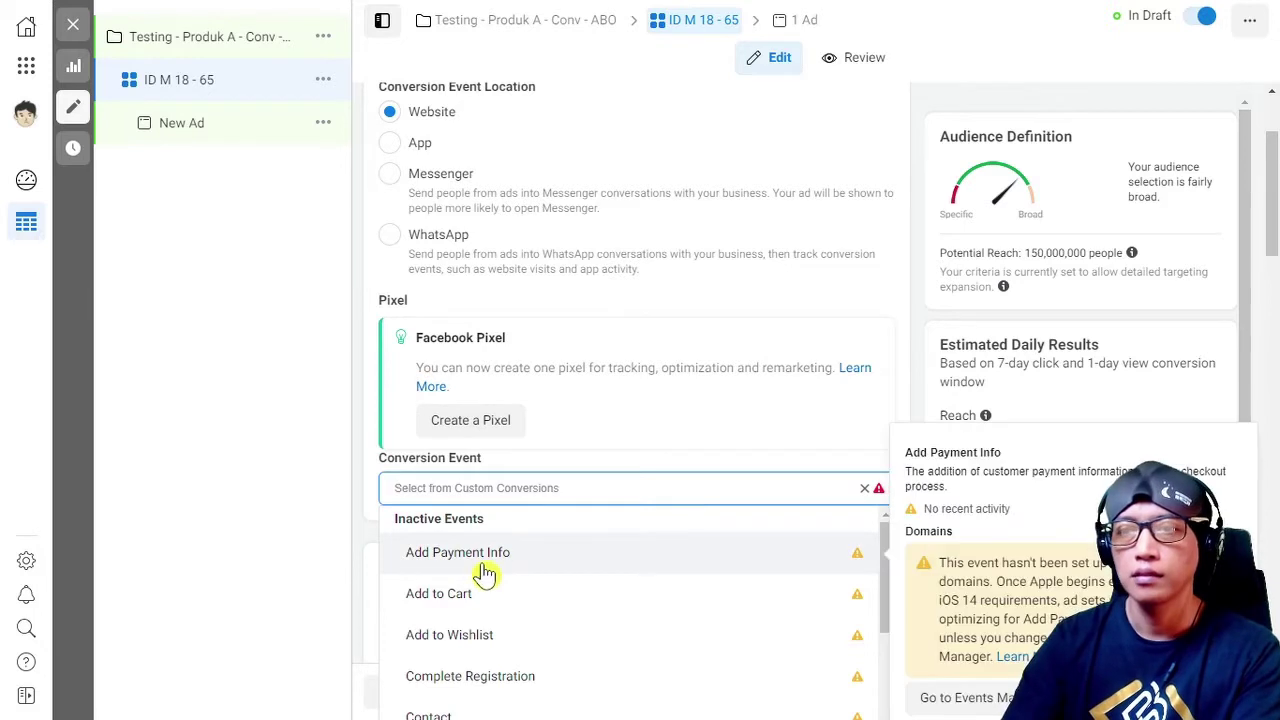
scroll(484, 575, down, 2)
scroll(474, 571, up, 2)
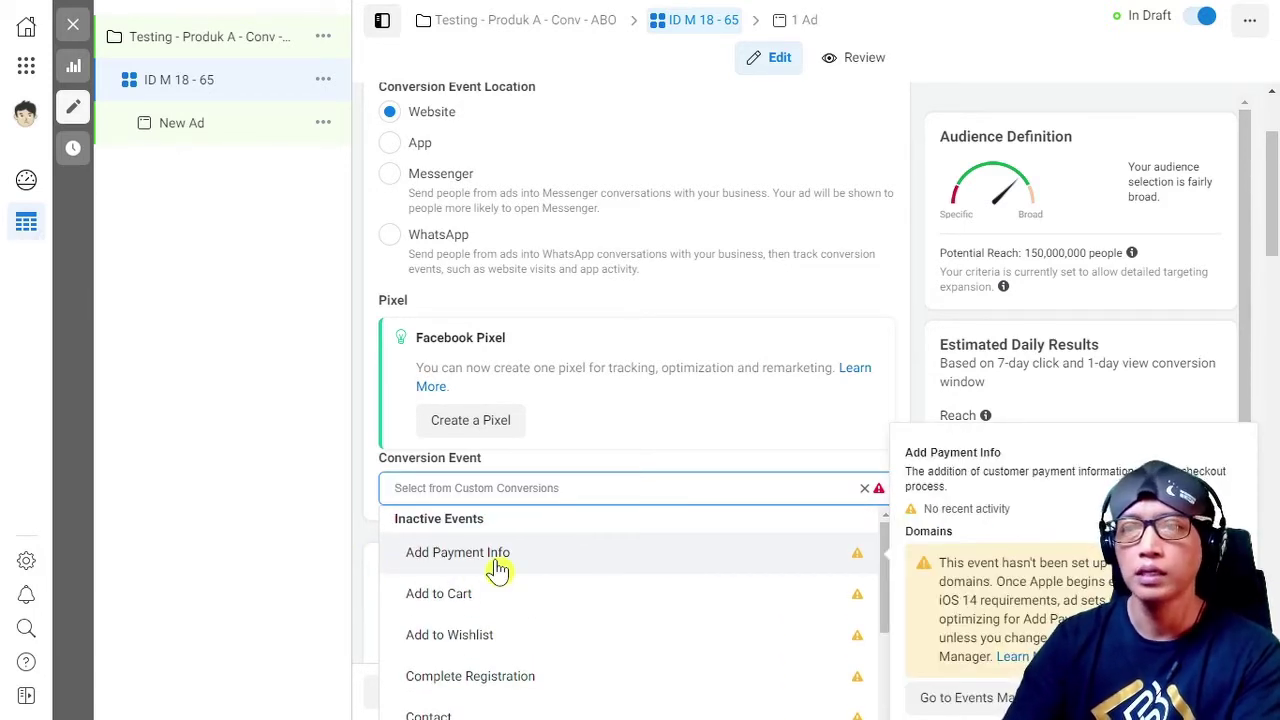
scroll(490, 615, down, 5)
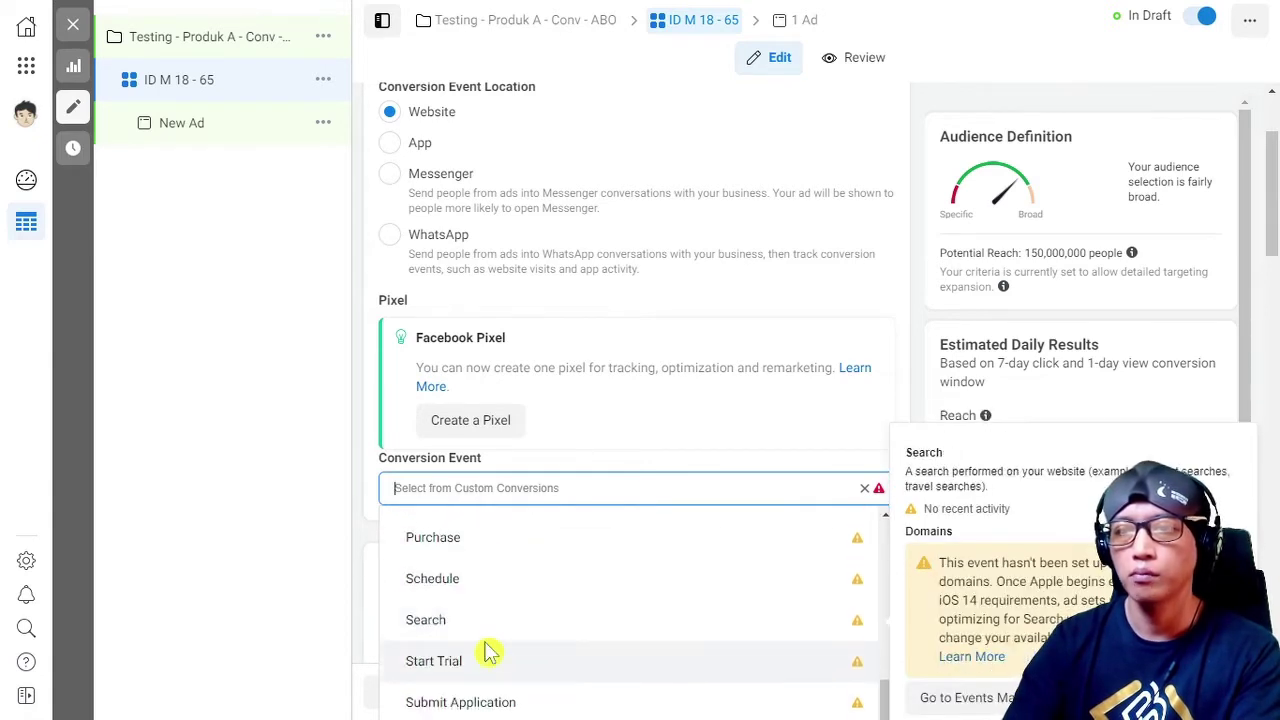
scroll(455, 585, up, 5)
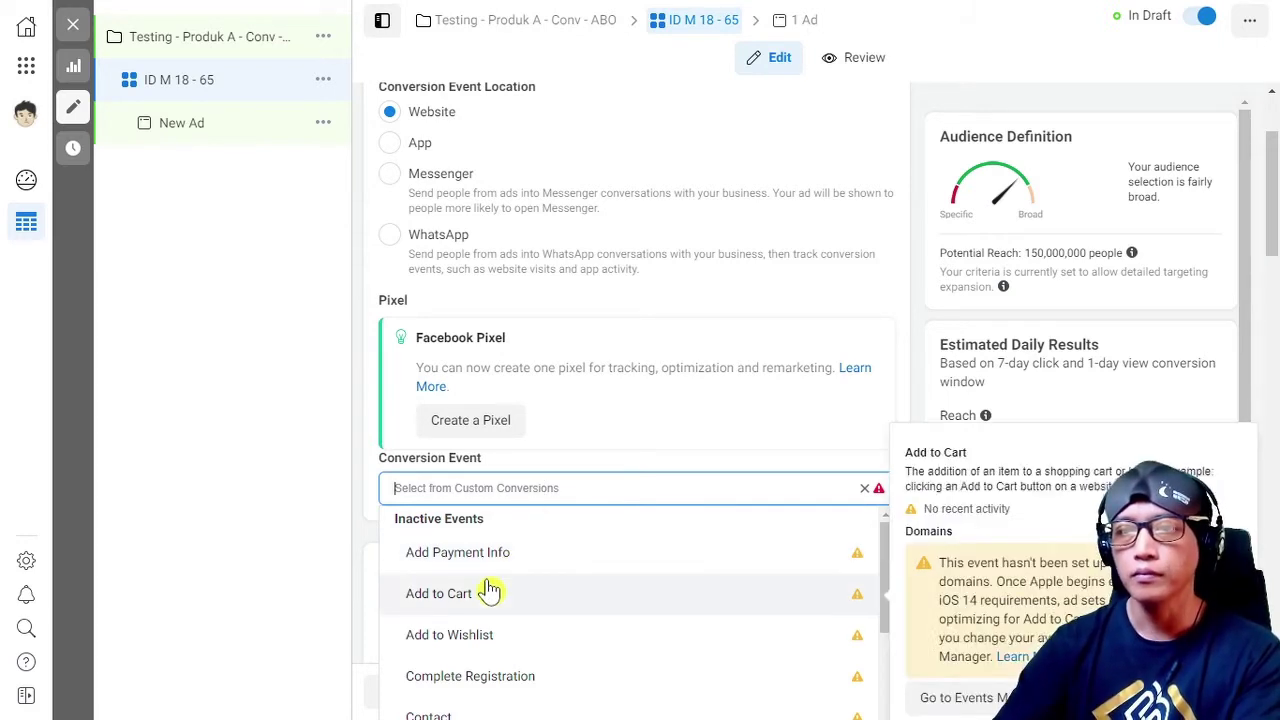
scroll(487, 589, down, 2)
scroll(487, 589, up, 2)
scroll(489, 589, down, 2)
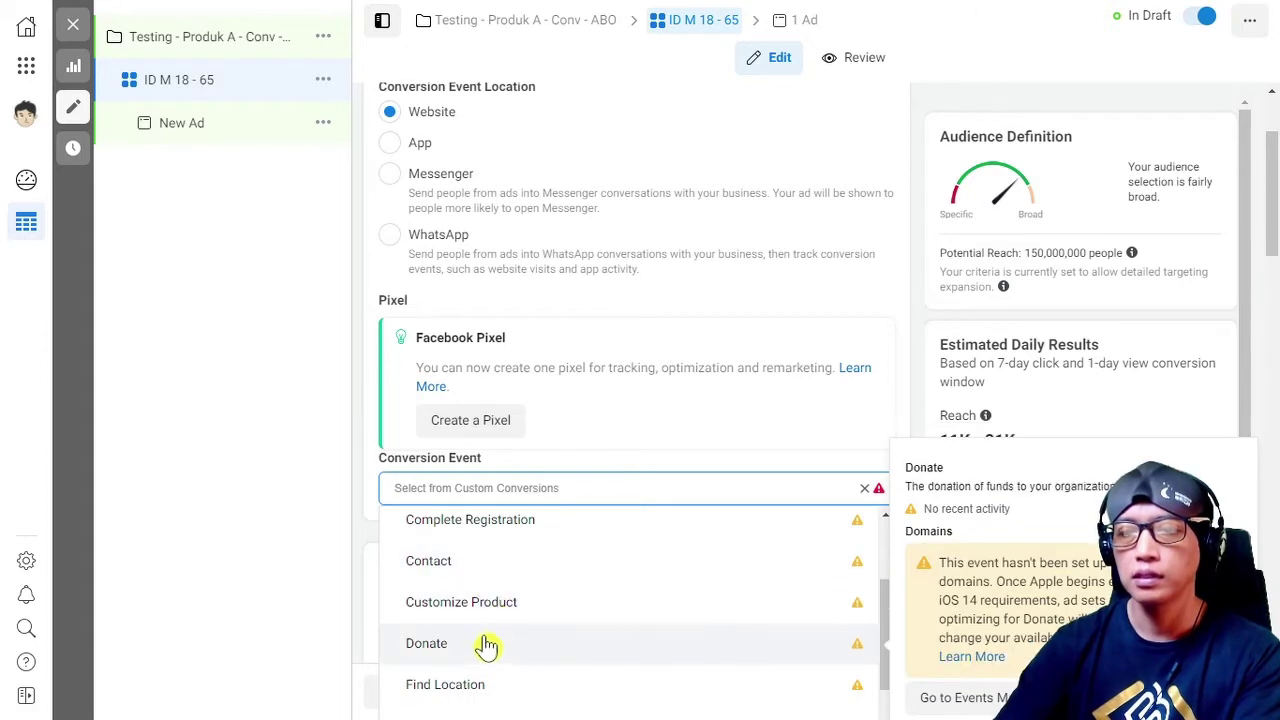
scroll(487, 648, down, 3)
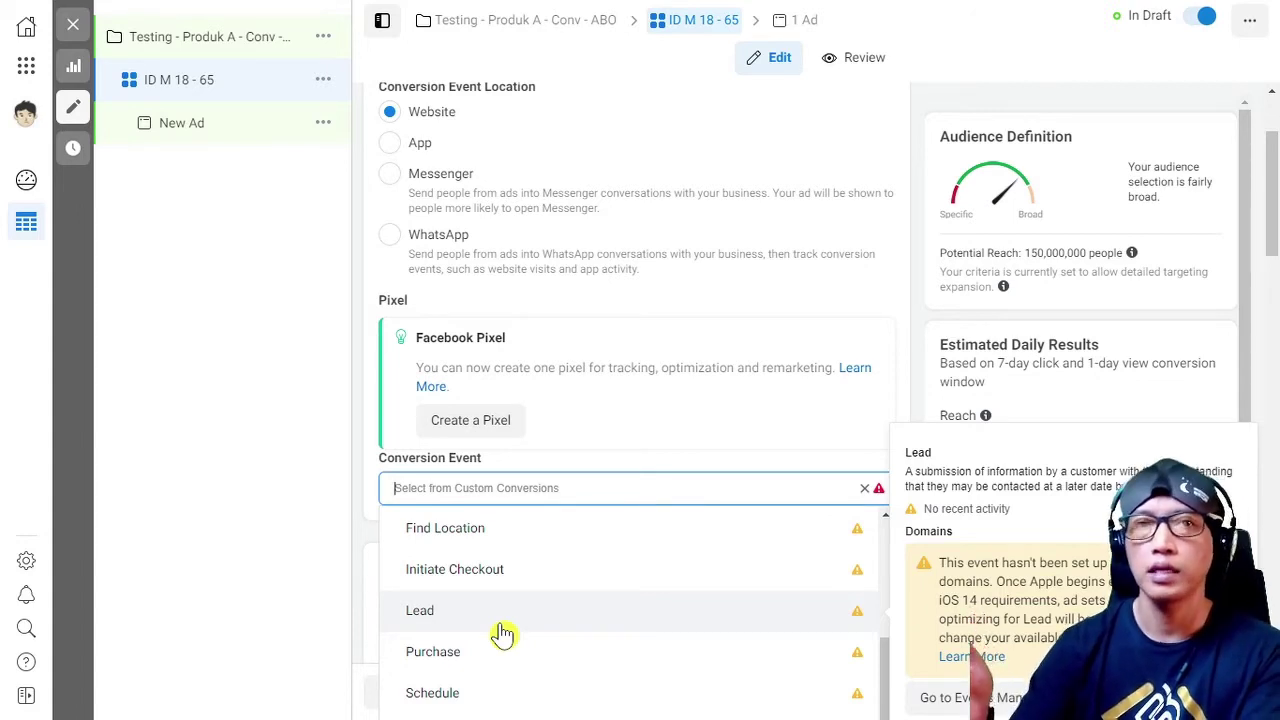
scroll(500, 634, down, 3)
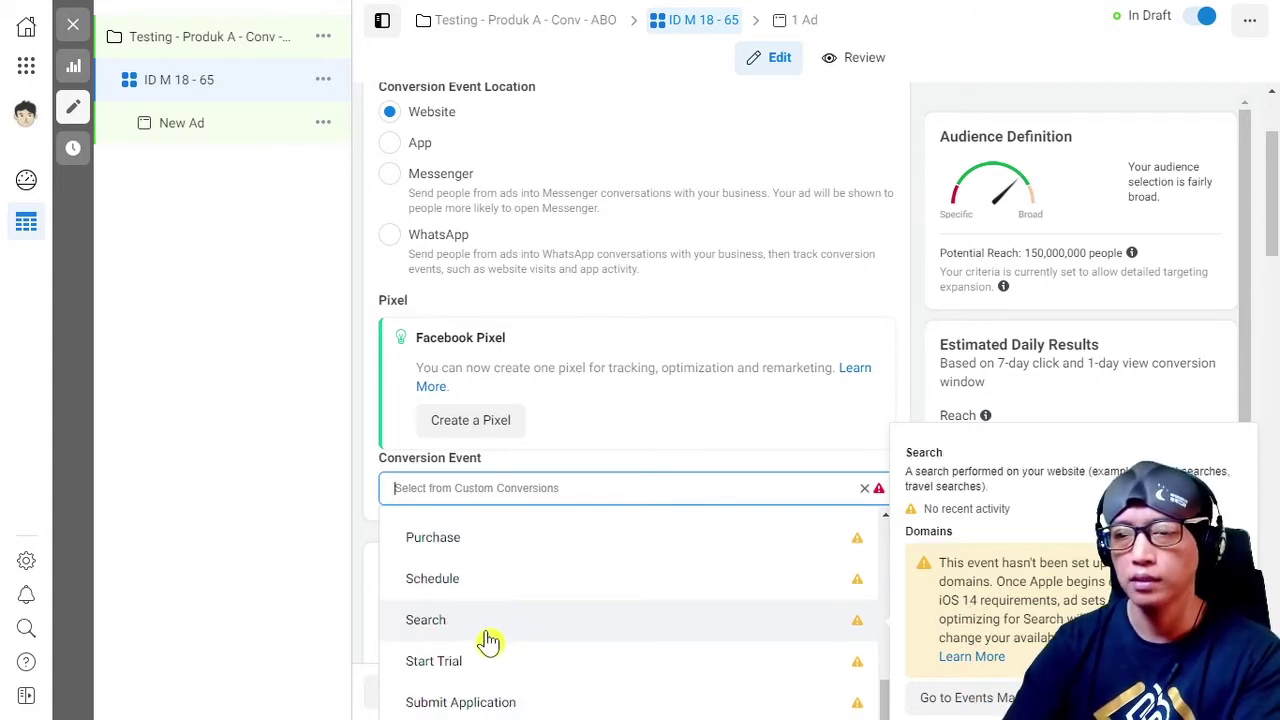
scroll(495, 637, up, 5)
scroll(490, 638, up, 3)
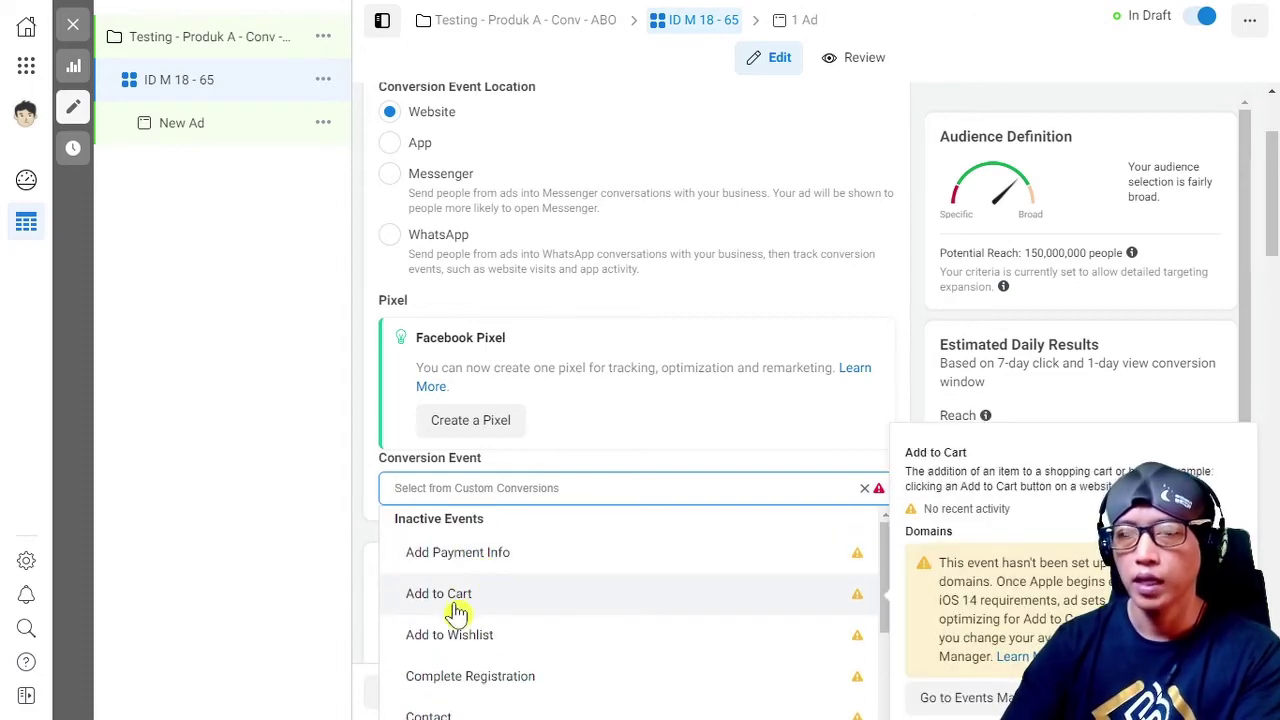
scroll(466, 614, down, 2)
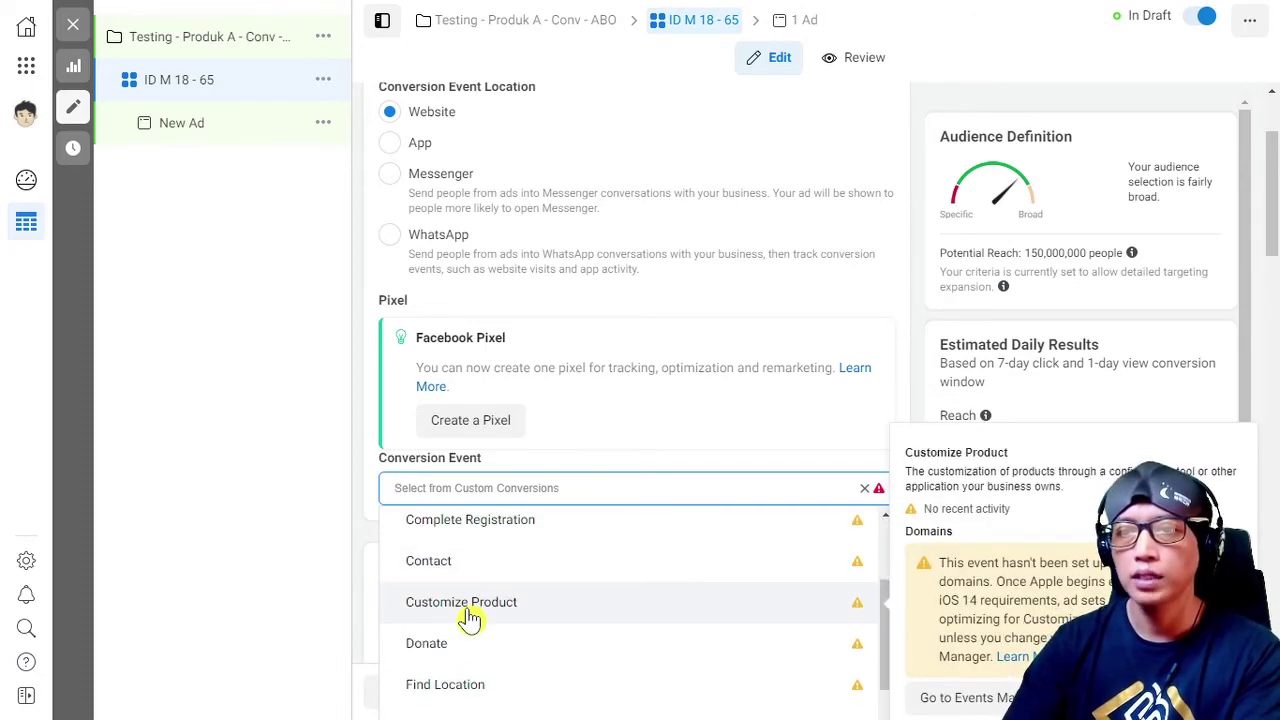
scroll(468, 616, up, 2)
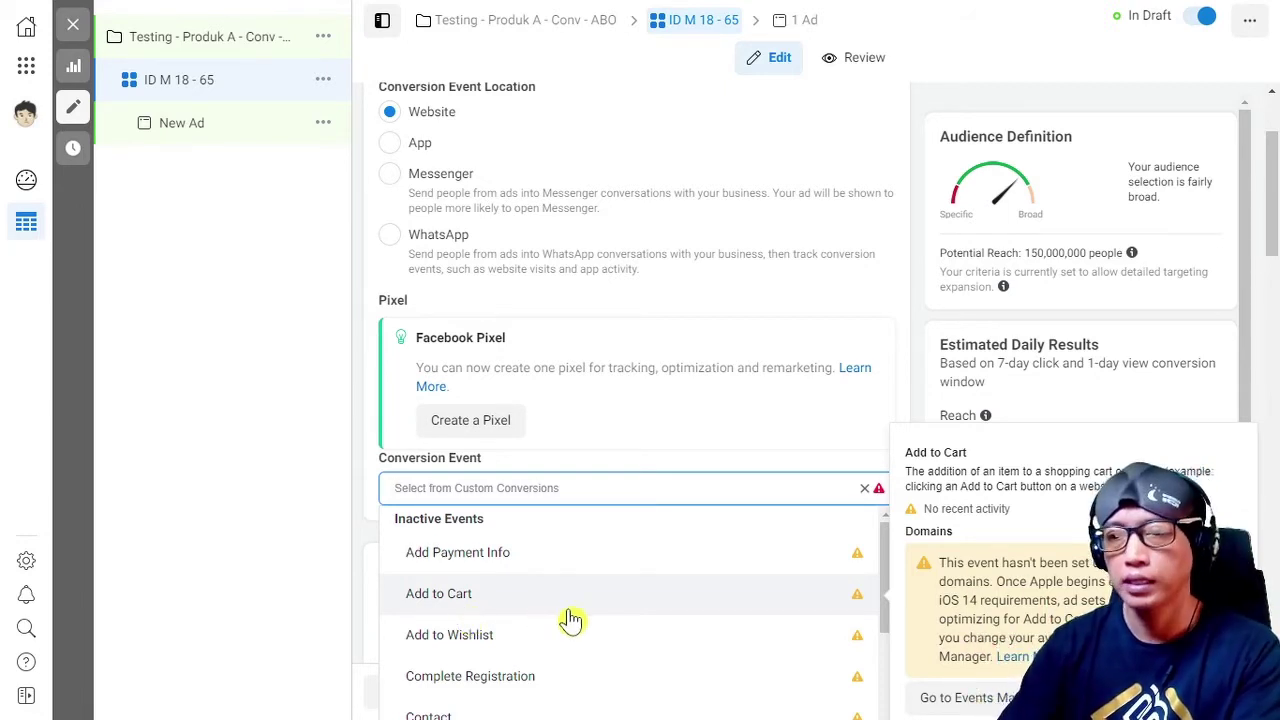
scroll(570, 620, down, 2)
scroll(570, 620, down, 2)
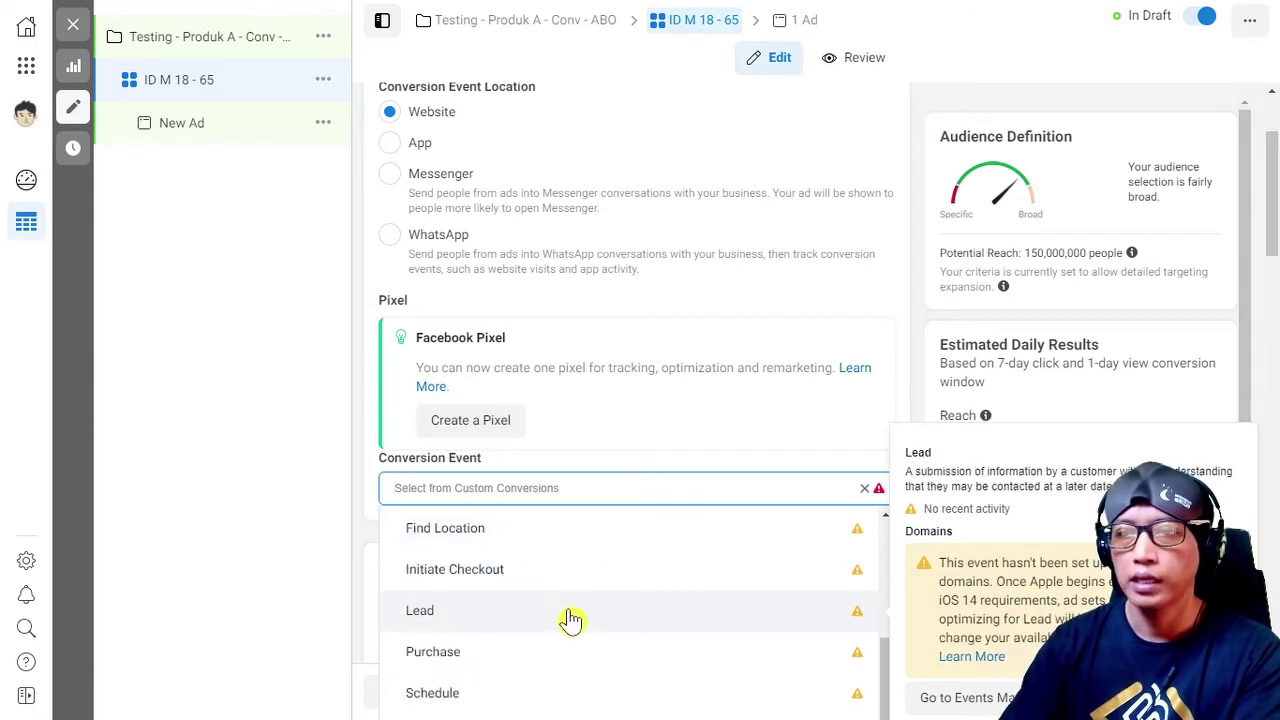
scroll(509, 629, down, 2)
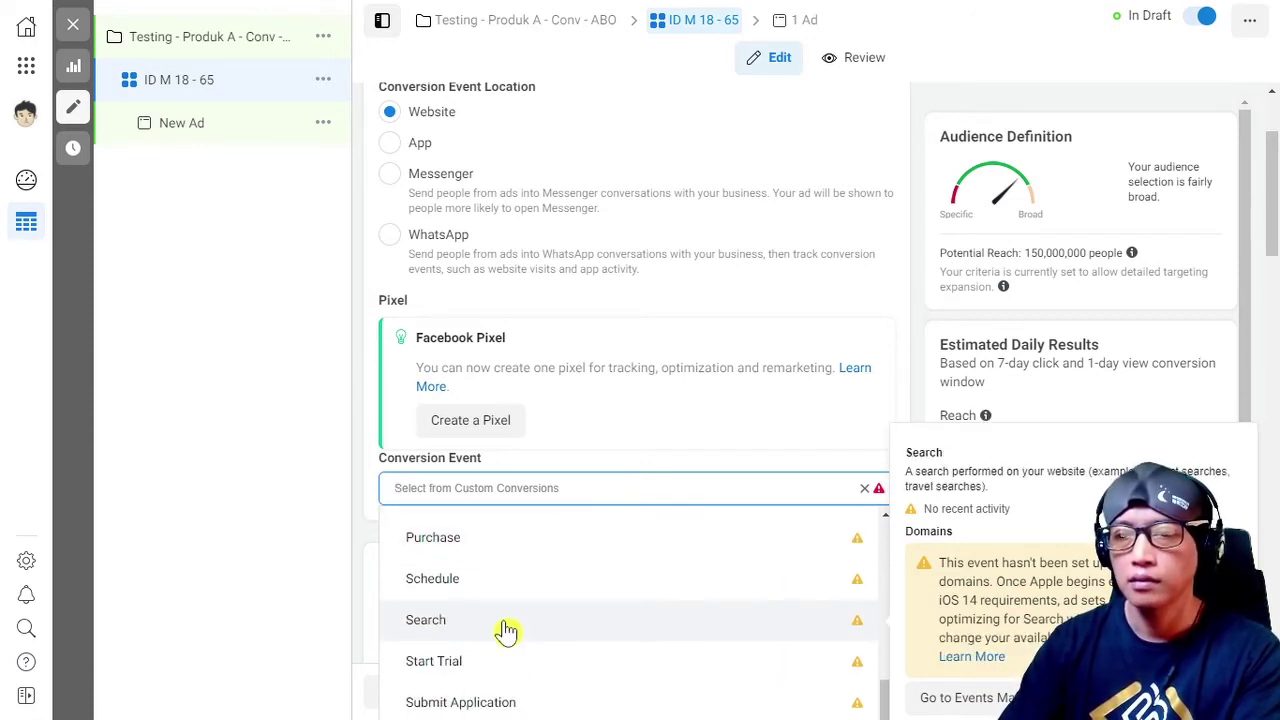
scroll(479, 670, up, 4)
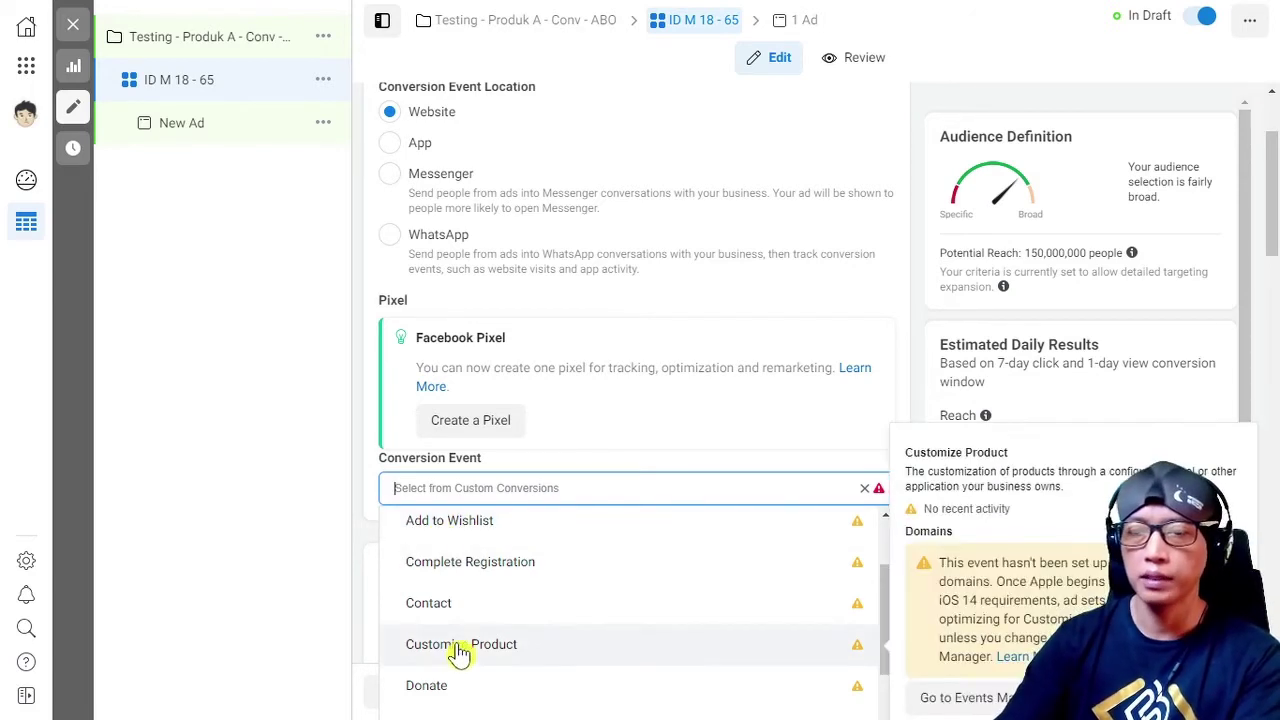
Try Contact, Add Payment Info and Purchase in turn as the ad set's conversion event
click(430, 603)
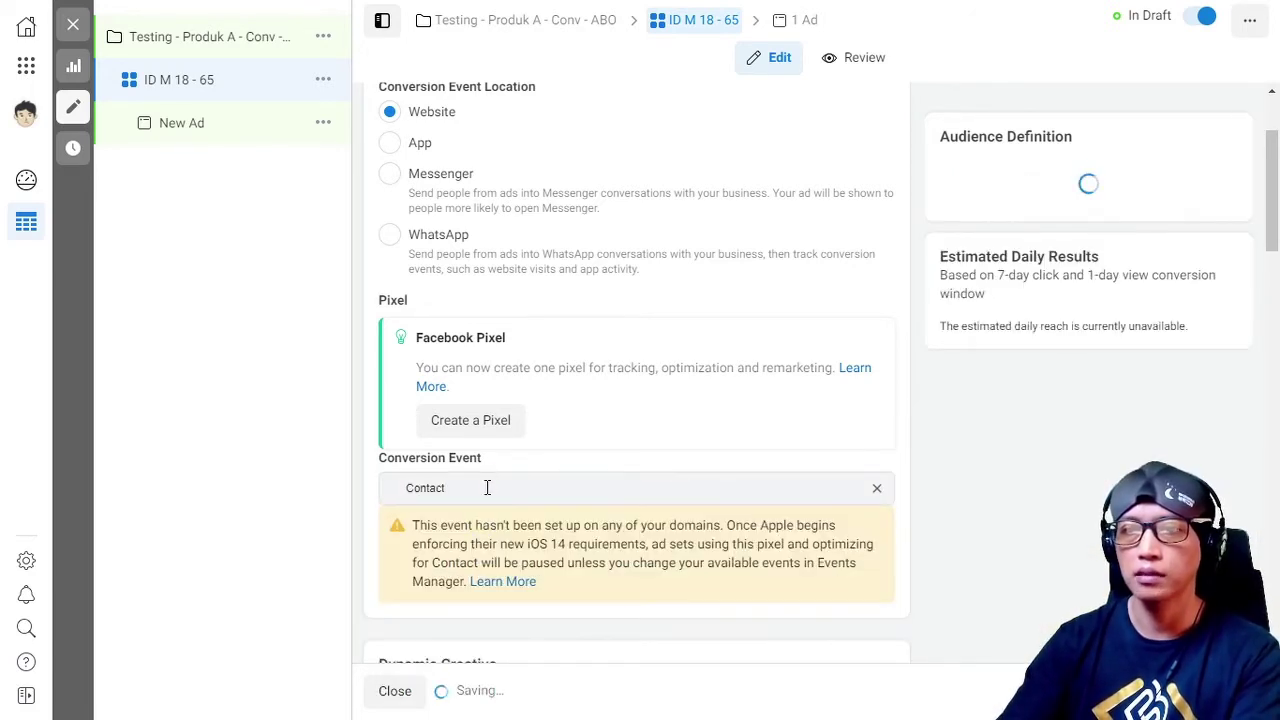
click(487, 488)
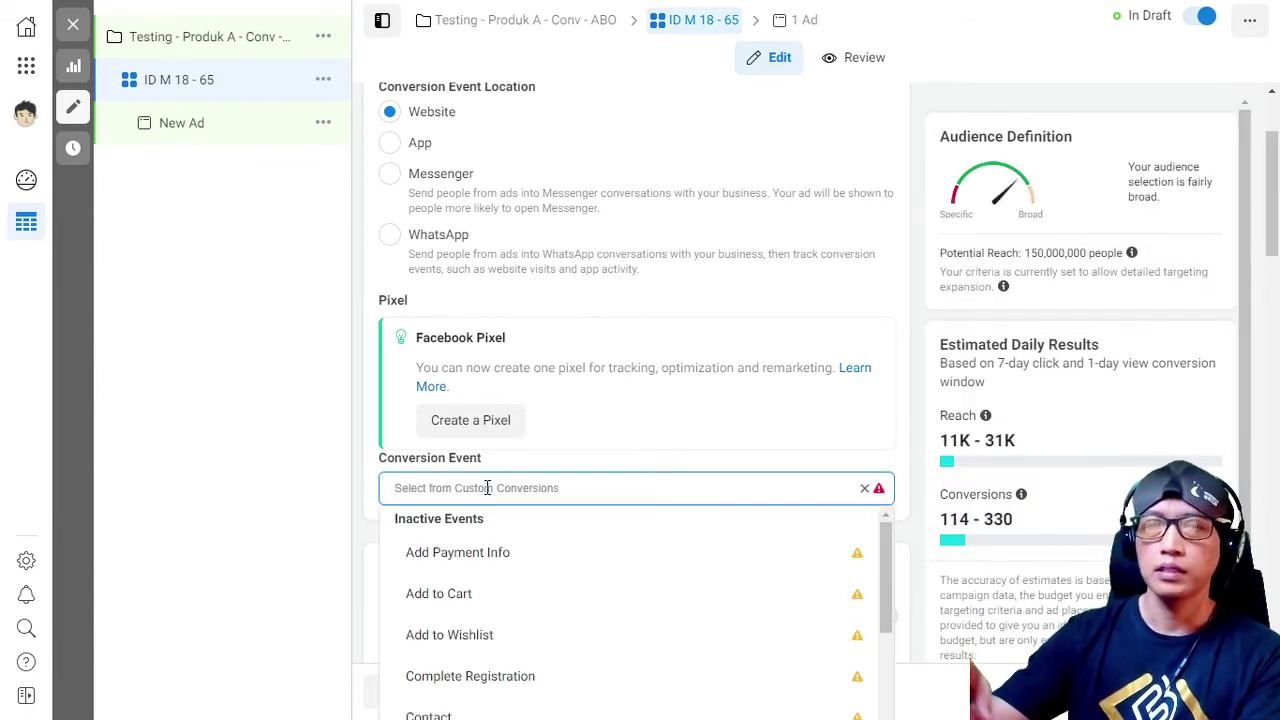
click(495, 556)
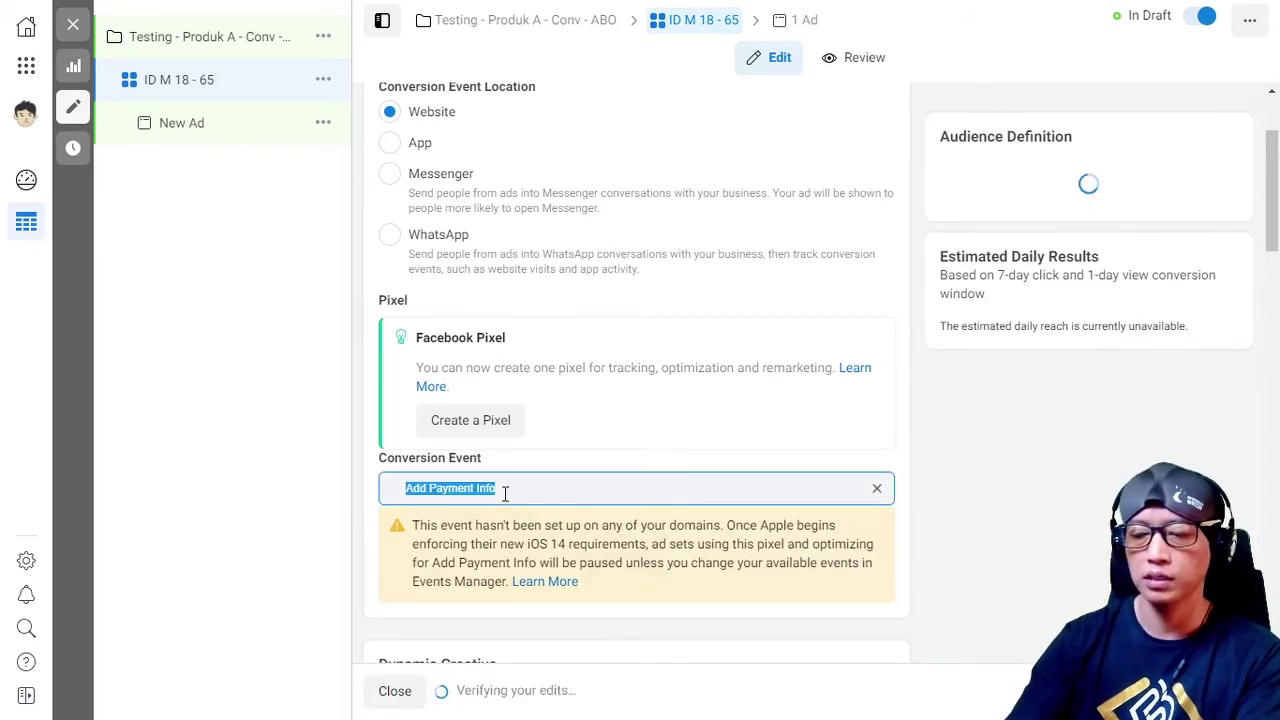
text(purc)
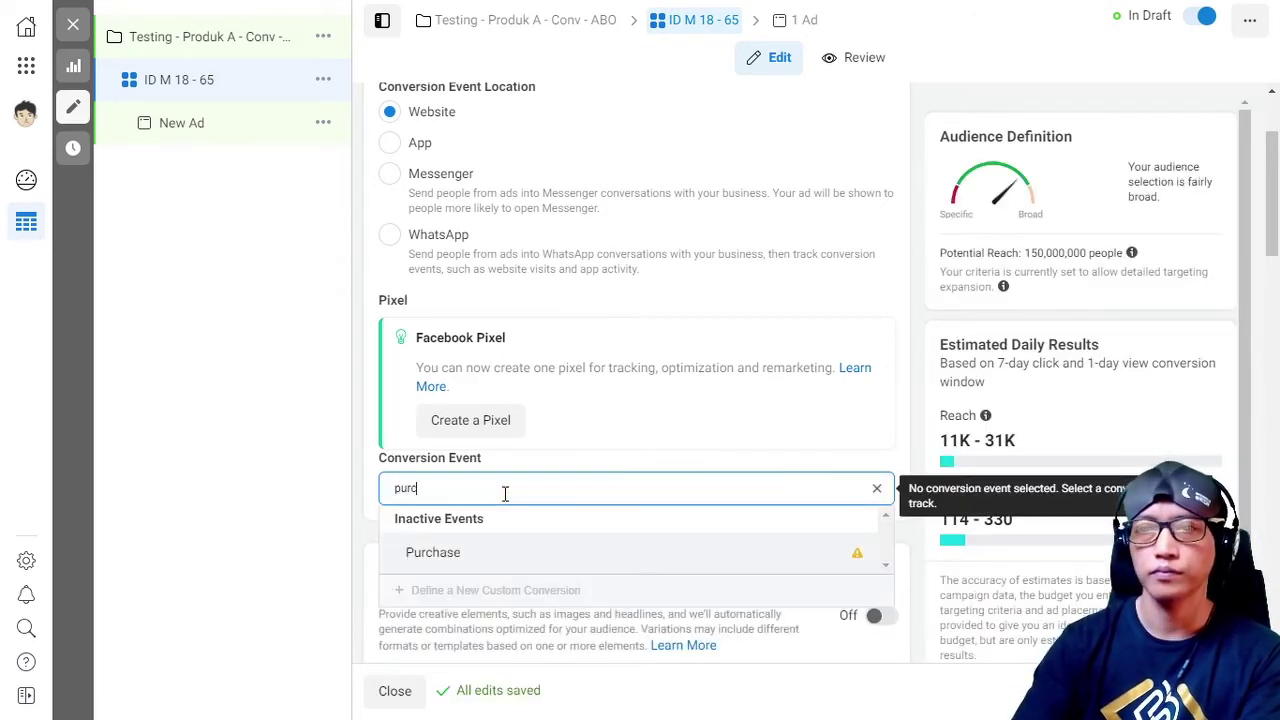
click(503, 556)
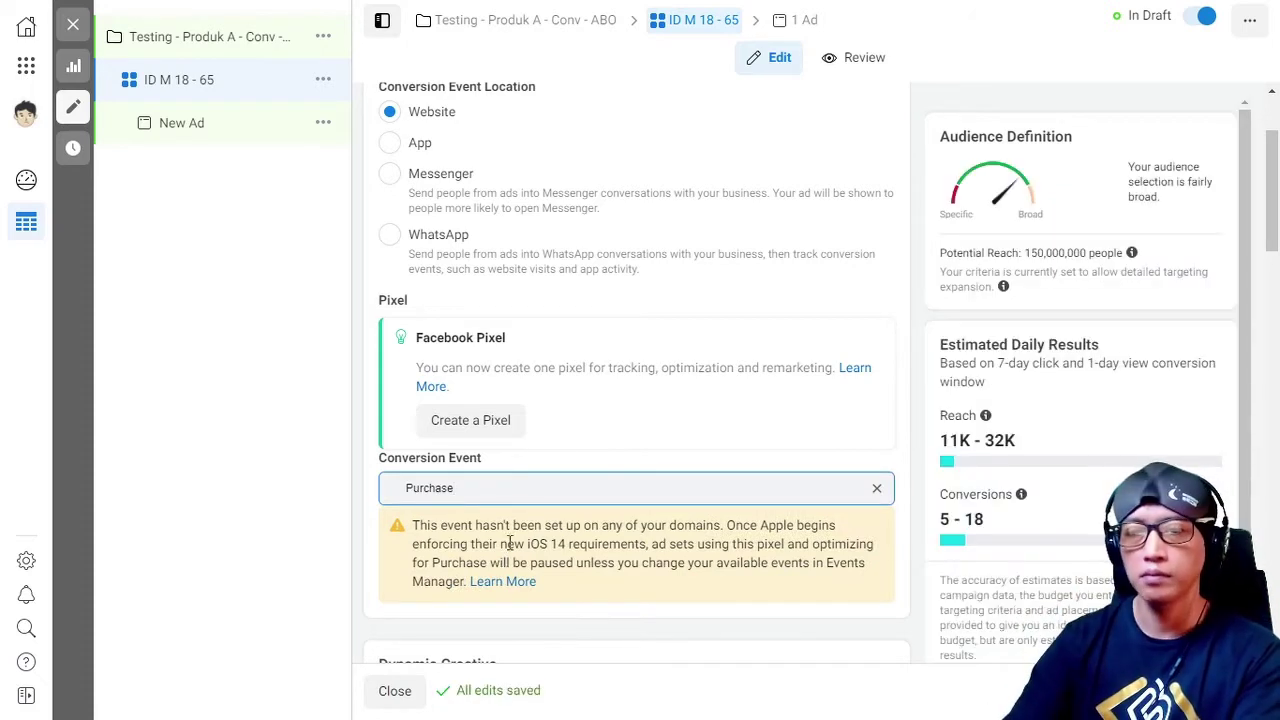
Clear the Purchase conversion event, search for "add" and choose Add Payment Info as the conversion event
double_click(516, 487)
key(BackSpace)
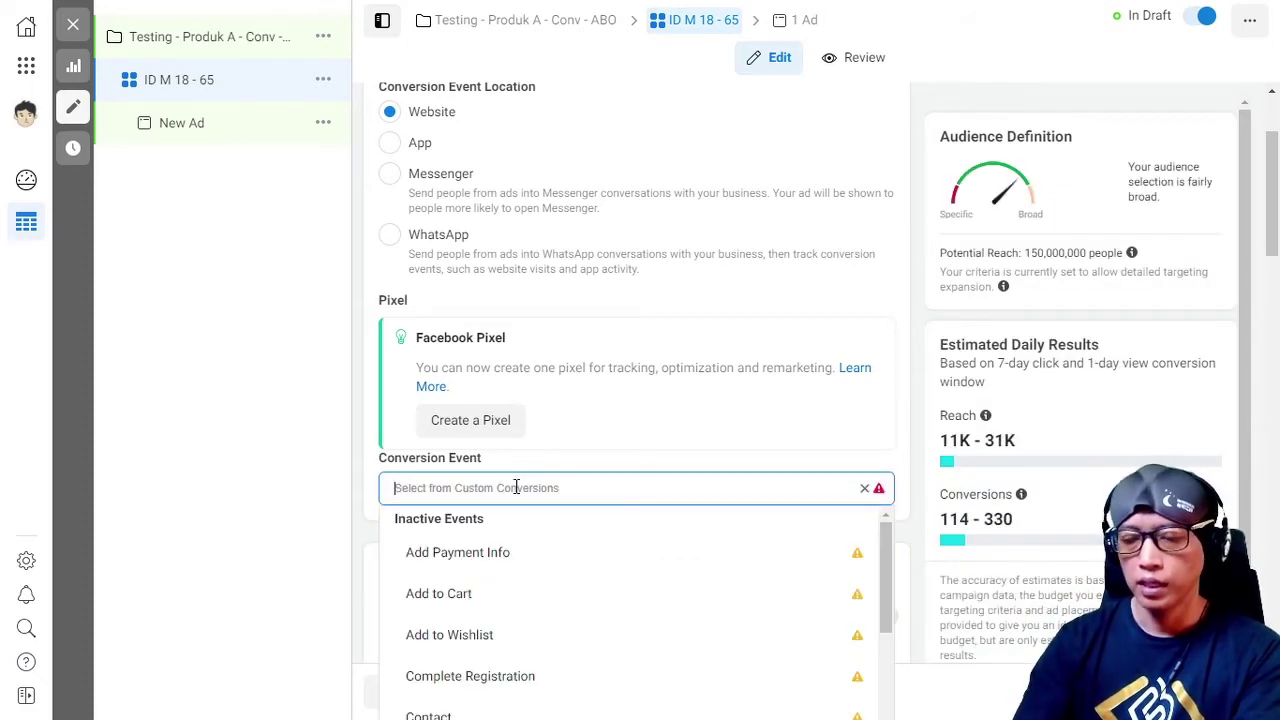
text(add)
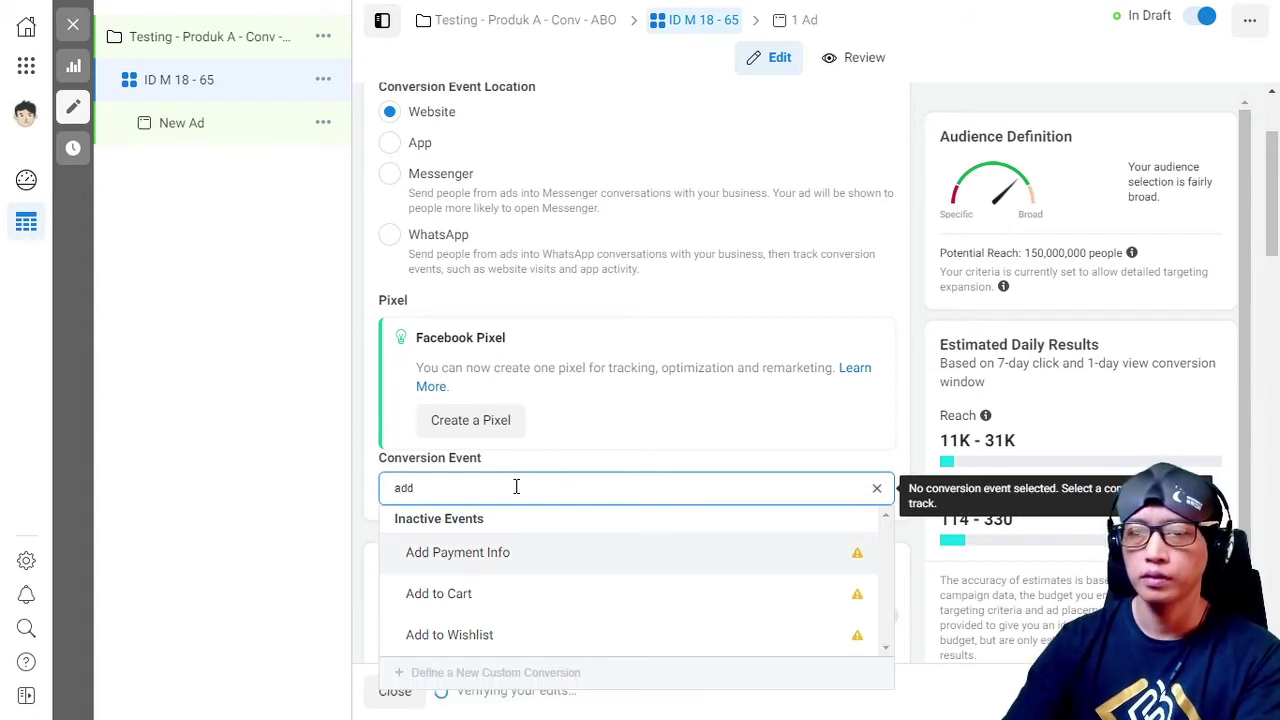
click(515, 565)
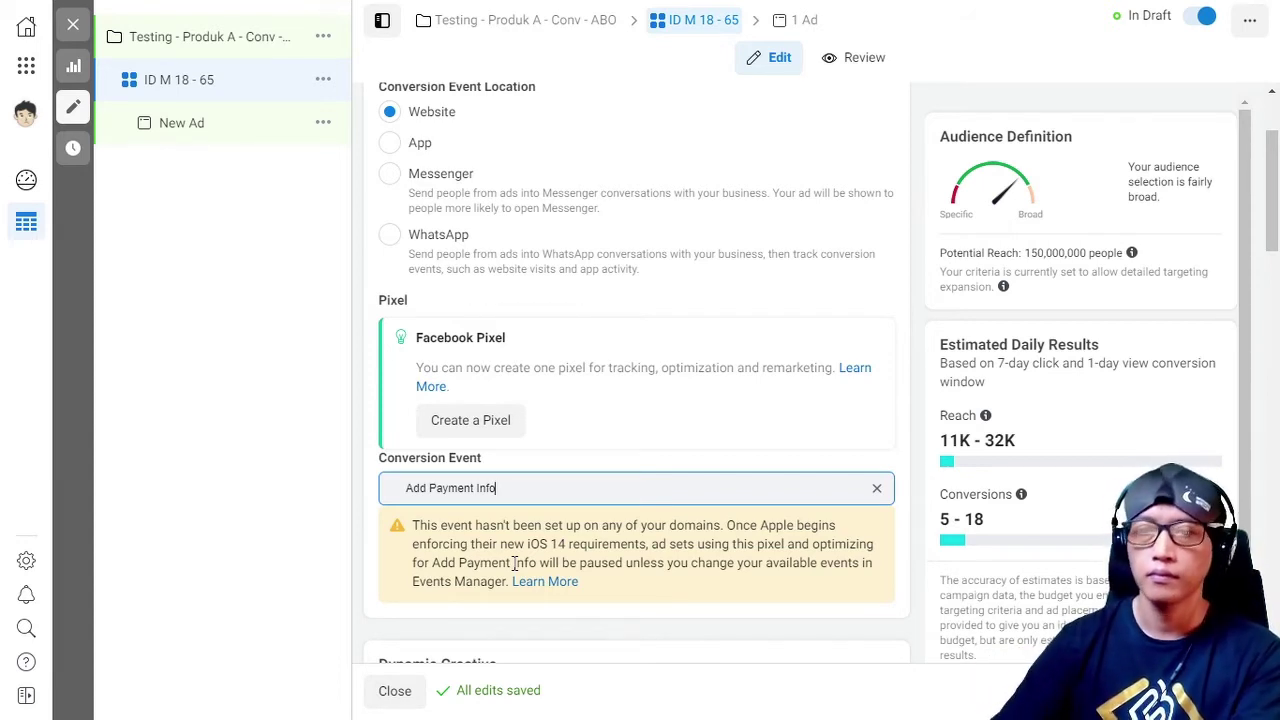
Set the ad set's daily budget to Rp50,000, leaving Dynamic Creative and Offer off
scroll(520, 534, down, 2)
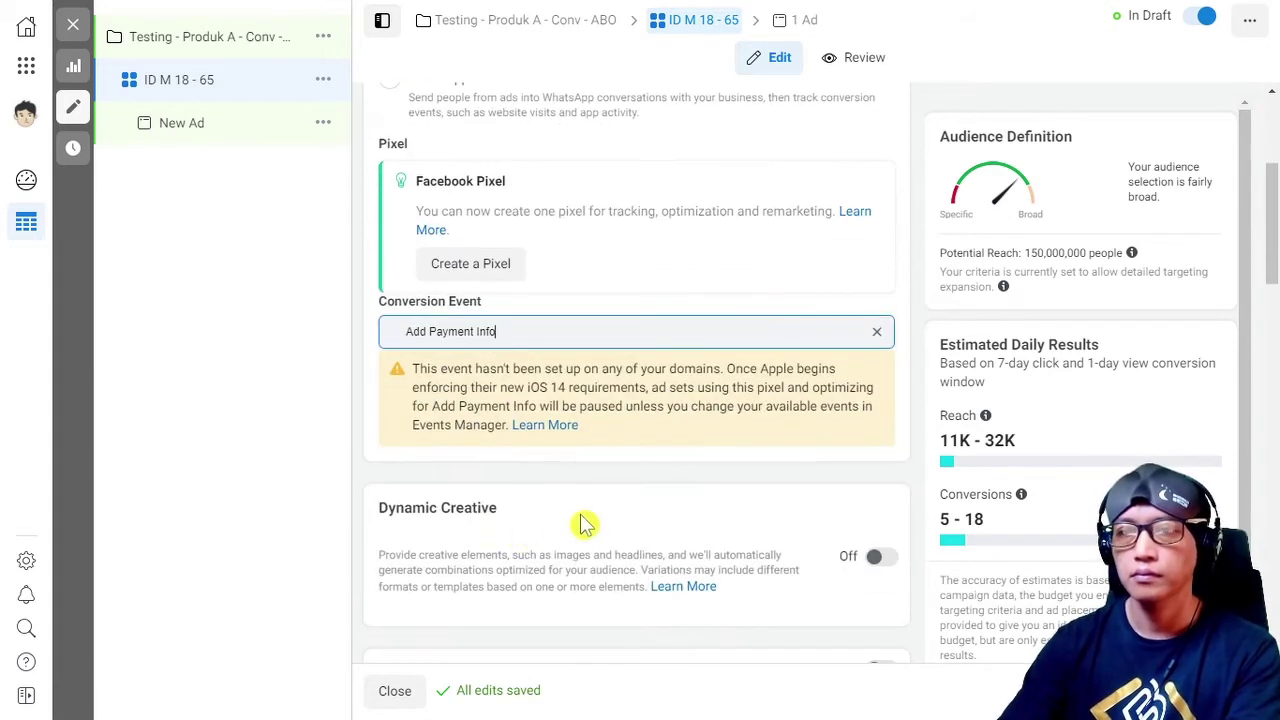
scroll(597, 534, down, 2)
scroll(529, 517, up, 2)
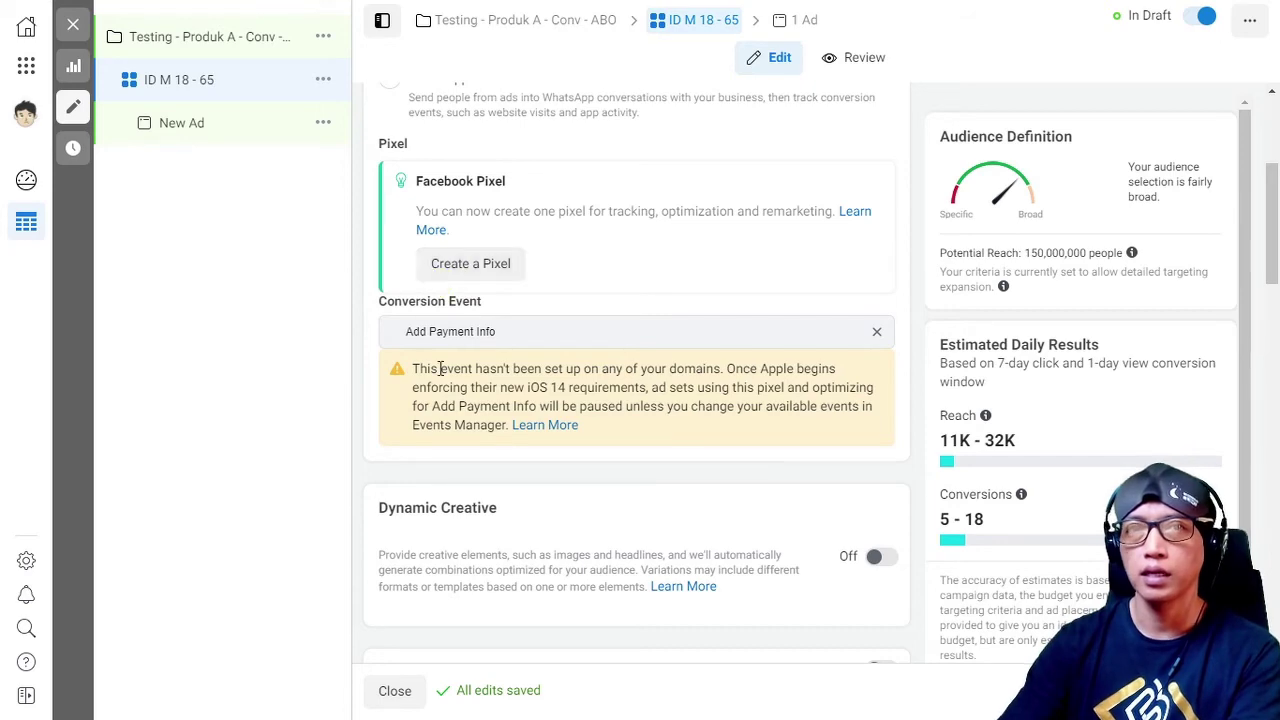
scroll(500, 434, down, 3)
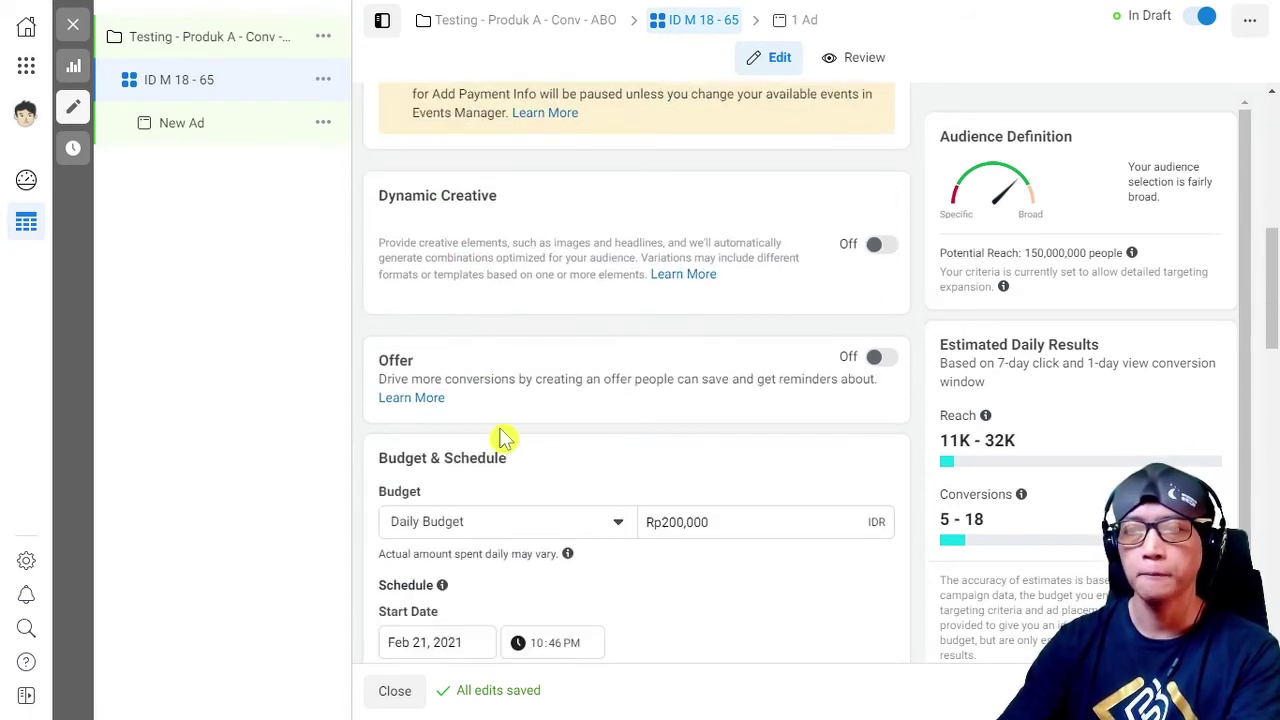
scroll(500, 434, up, 2)
scroll(503, 440, down, 2)
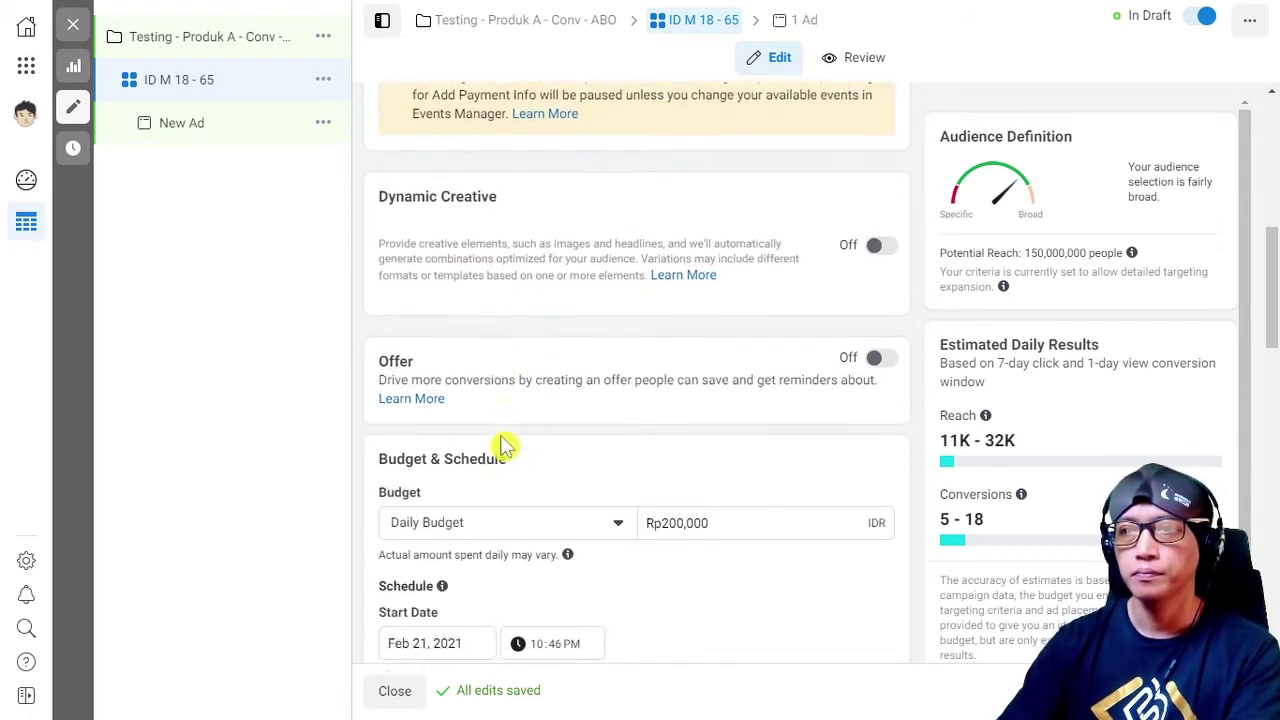
scroll(503, 445, down, 2)
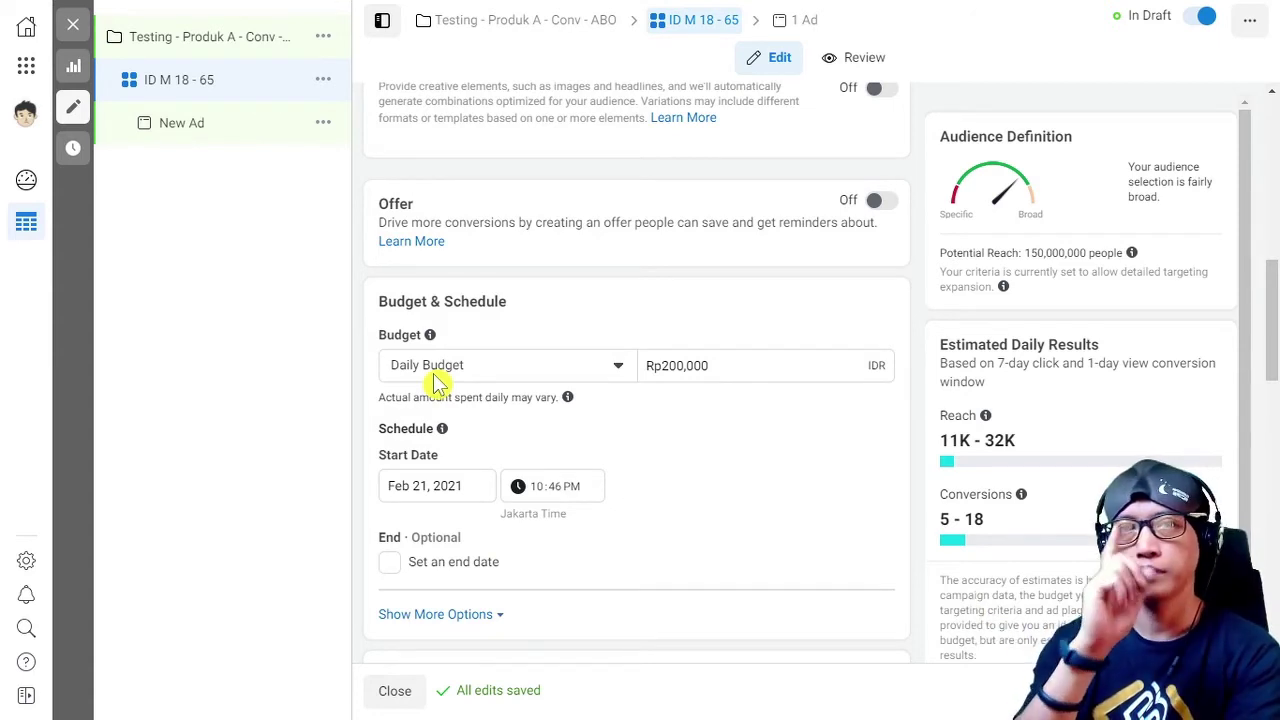
double_click(684, 368)
text(50000)
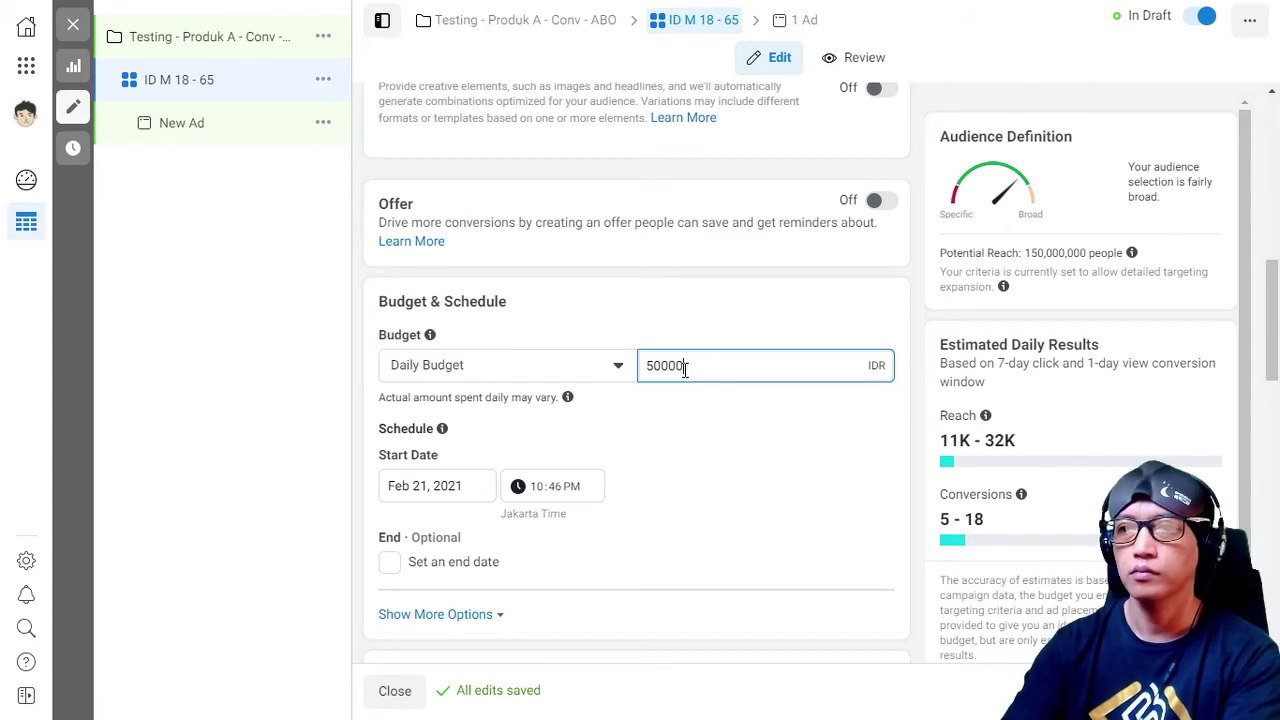
click(694, 423)
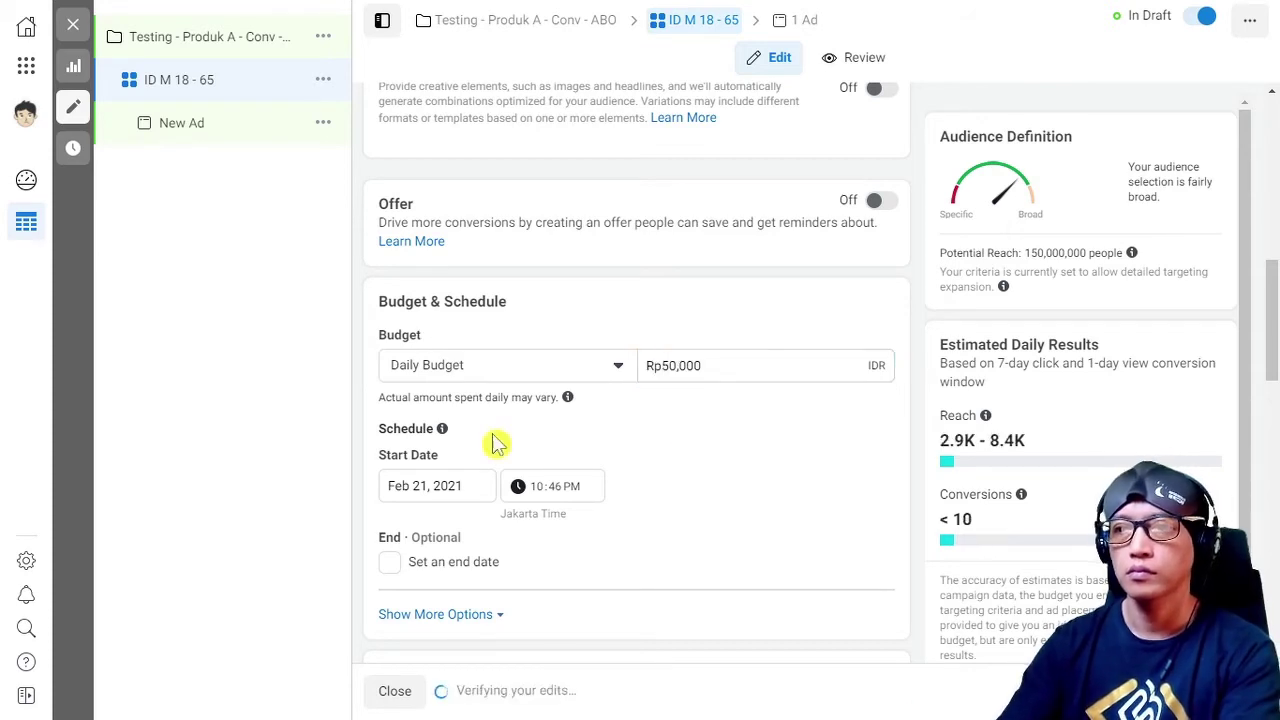
Schedule the ad set to start on Feb 22, 2021 at 12:00 AM
click(450, 488)
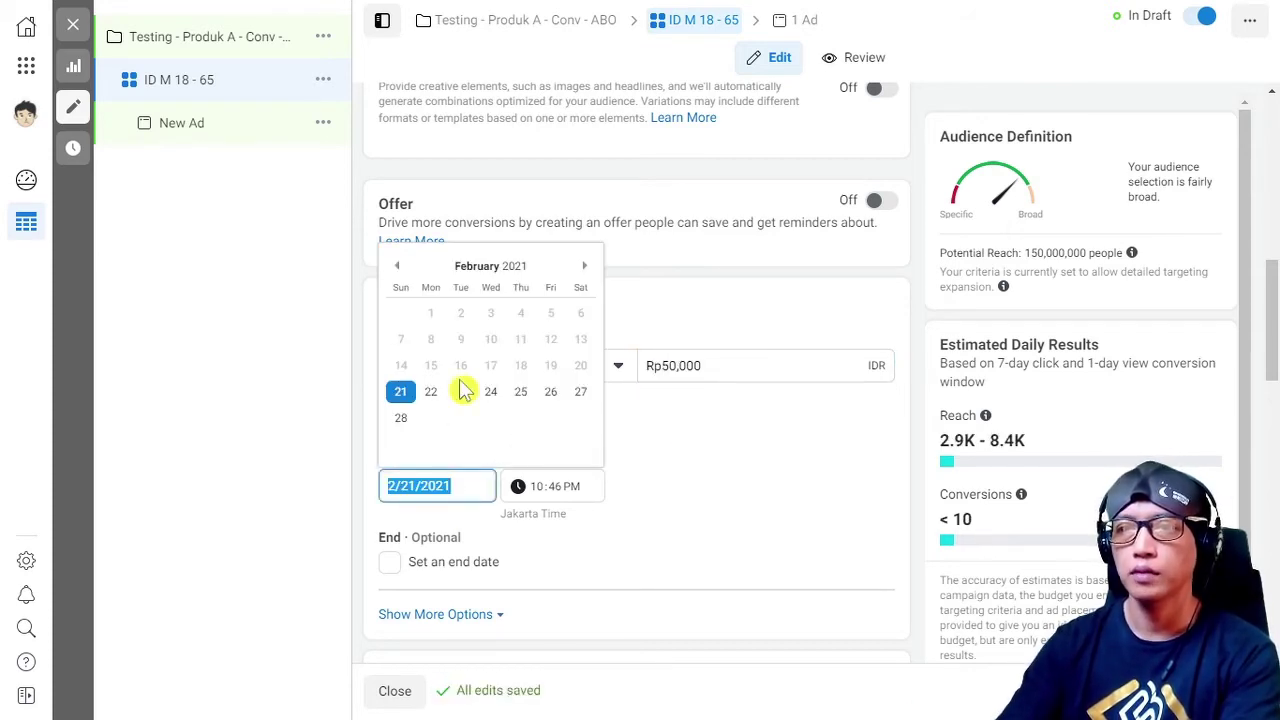
click(429, 408)
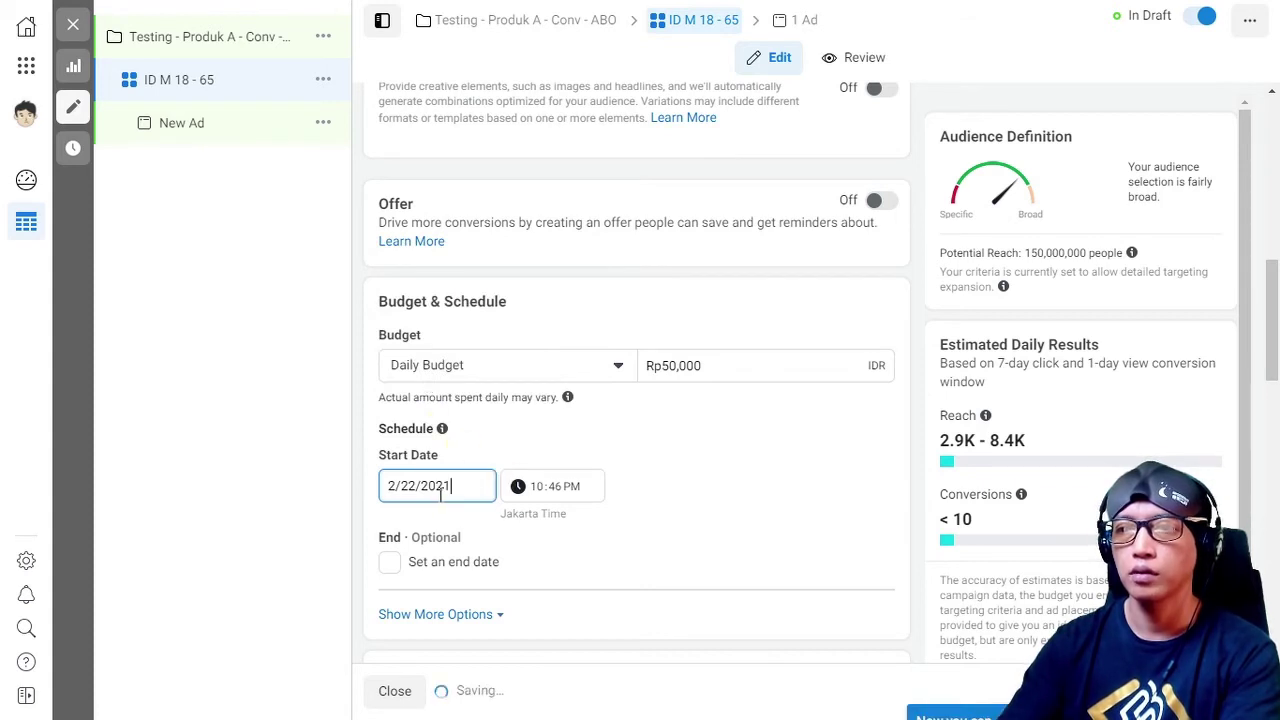
click(536, 490)
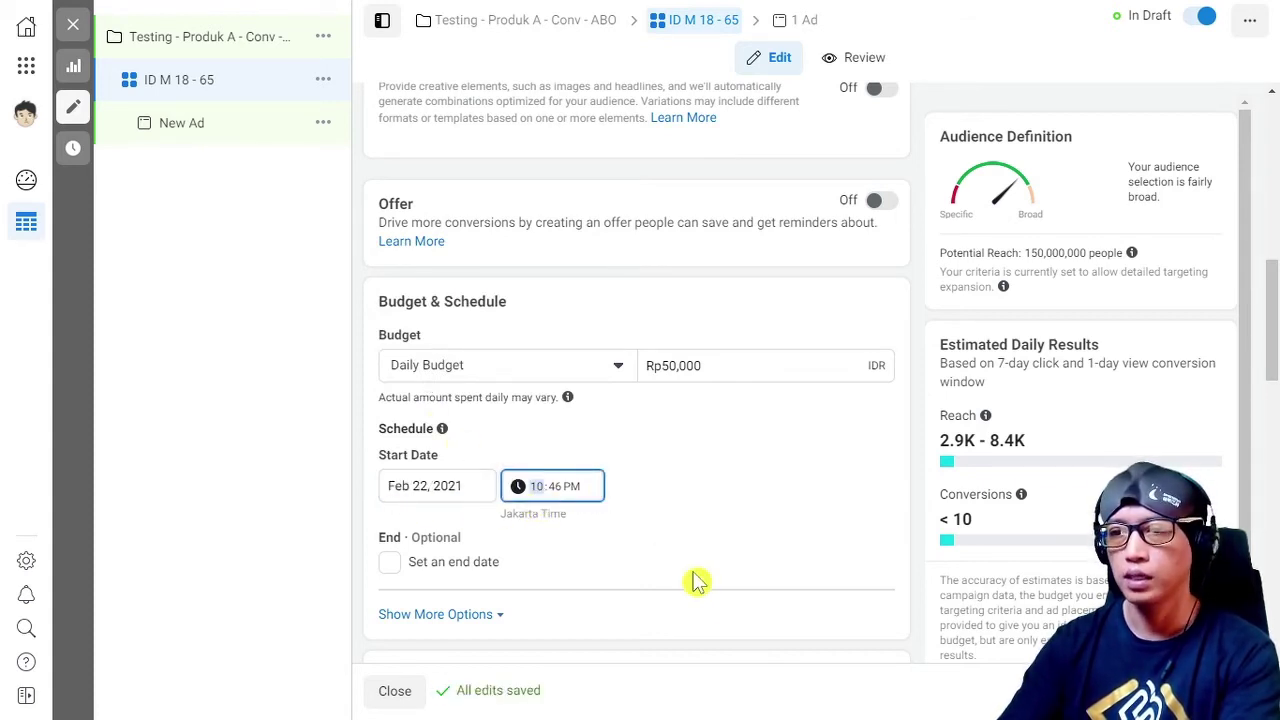
text(12)
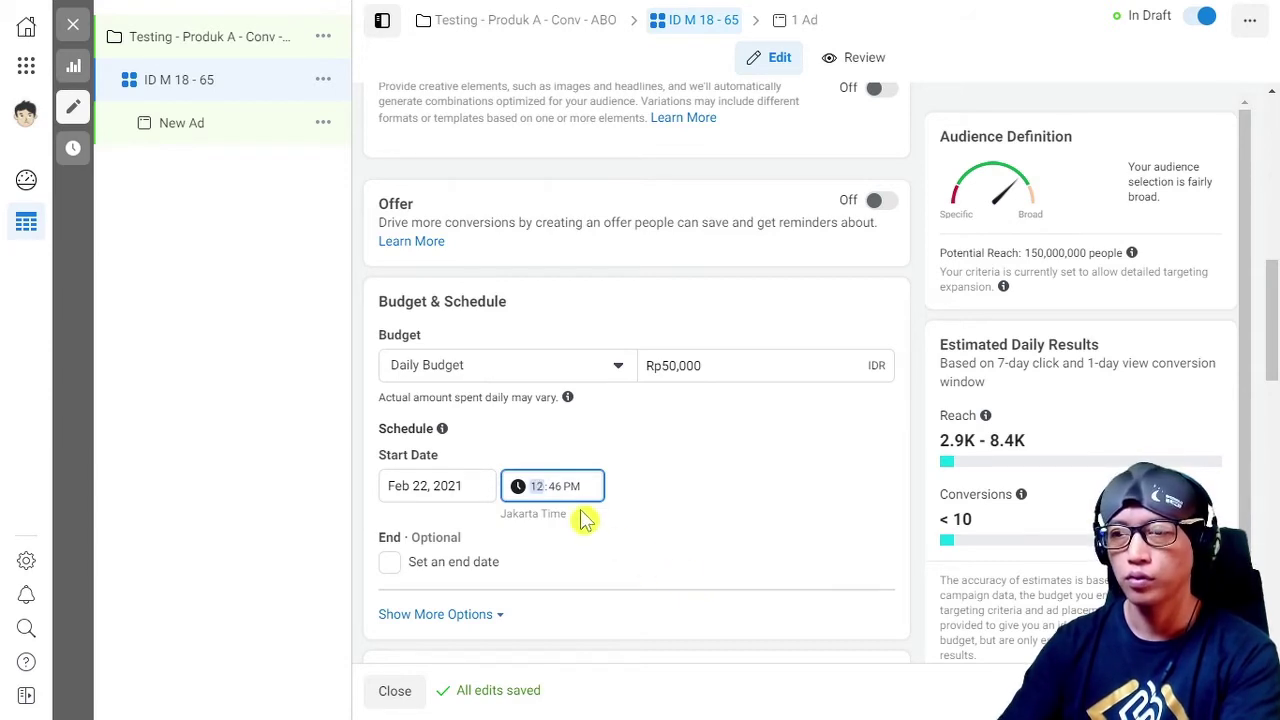
text(00)
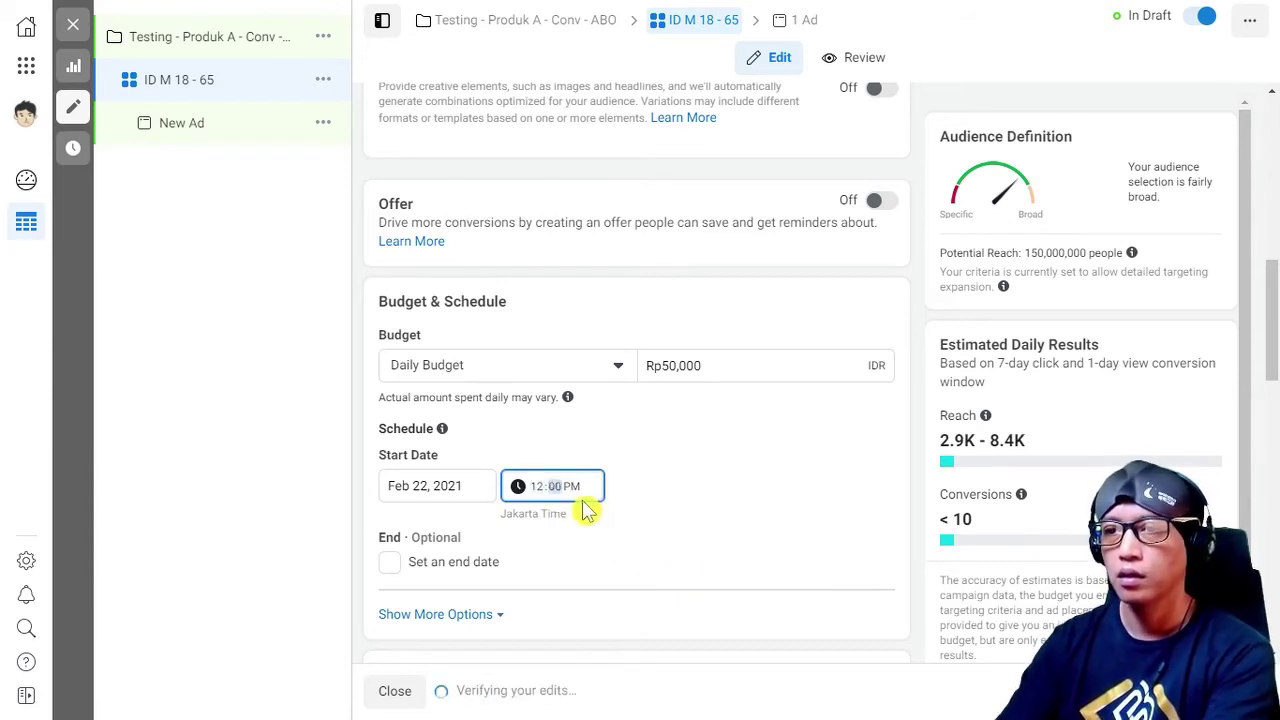
text(a)
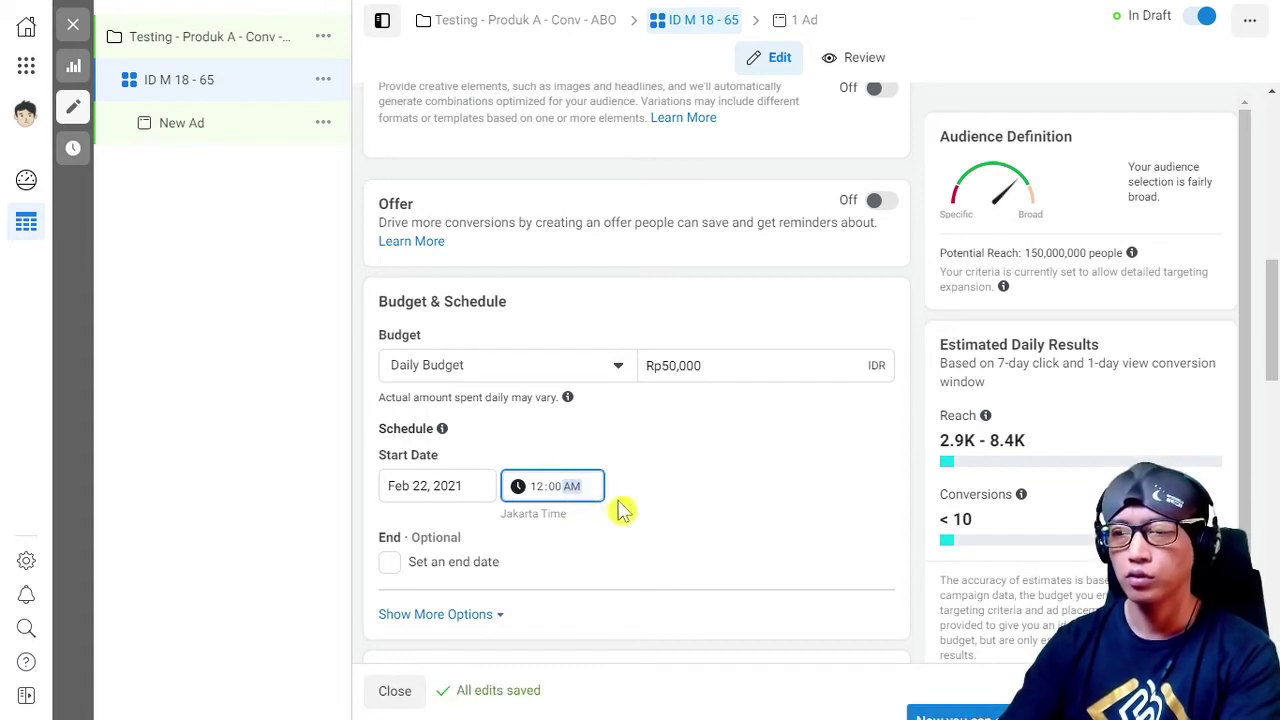
Try other start times such as 10:00 AM, and return the ad set's start time to 12:00 AM
click(537, 486)
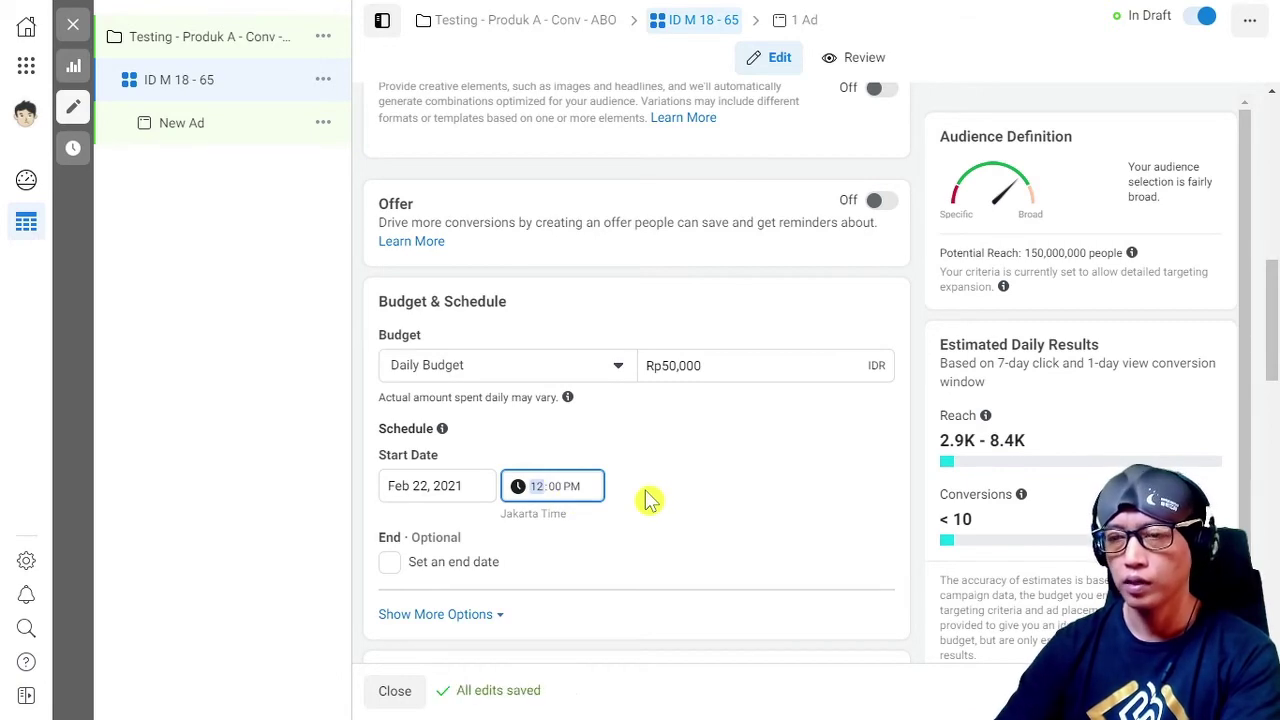
scroll(618, 517, down, 5)
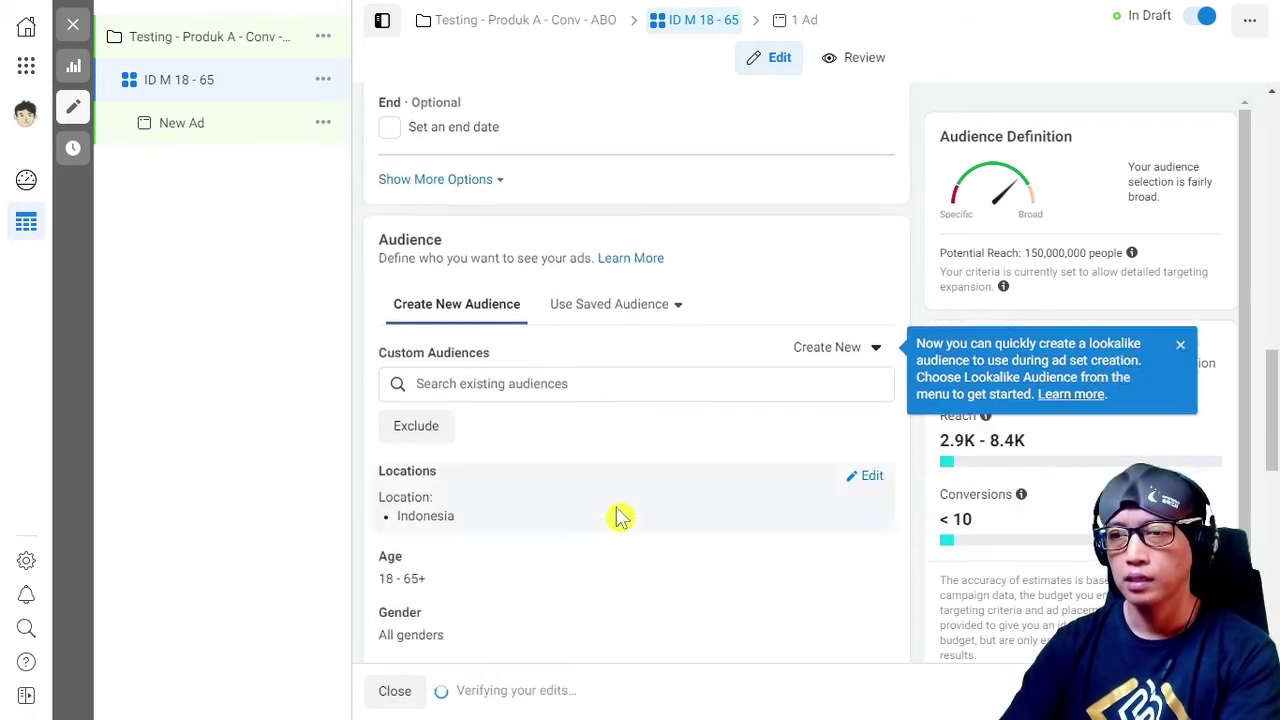
scroll(617, 517, up, 5)
text(4)
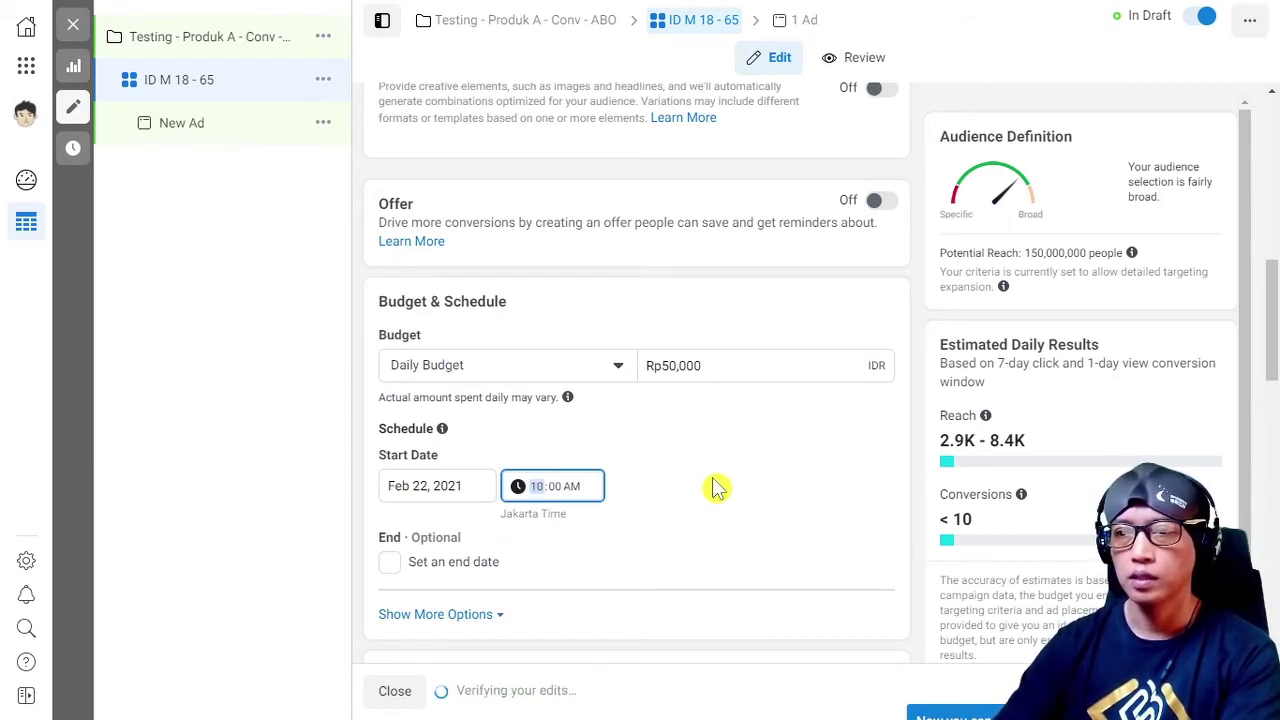
key(Down)
key(Down)
key(Up)
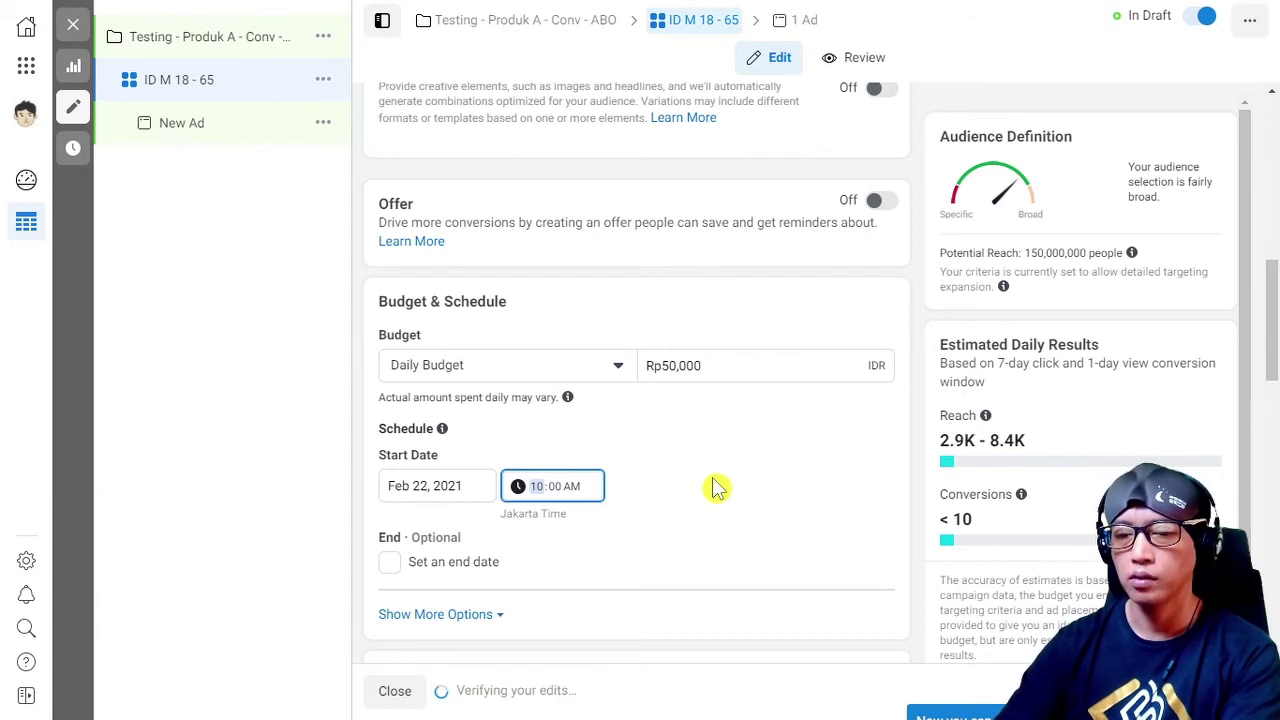
key(Up)
key(Up)
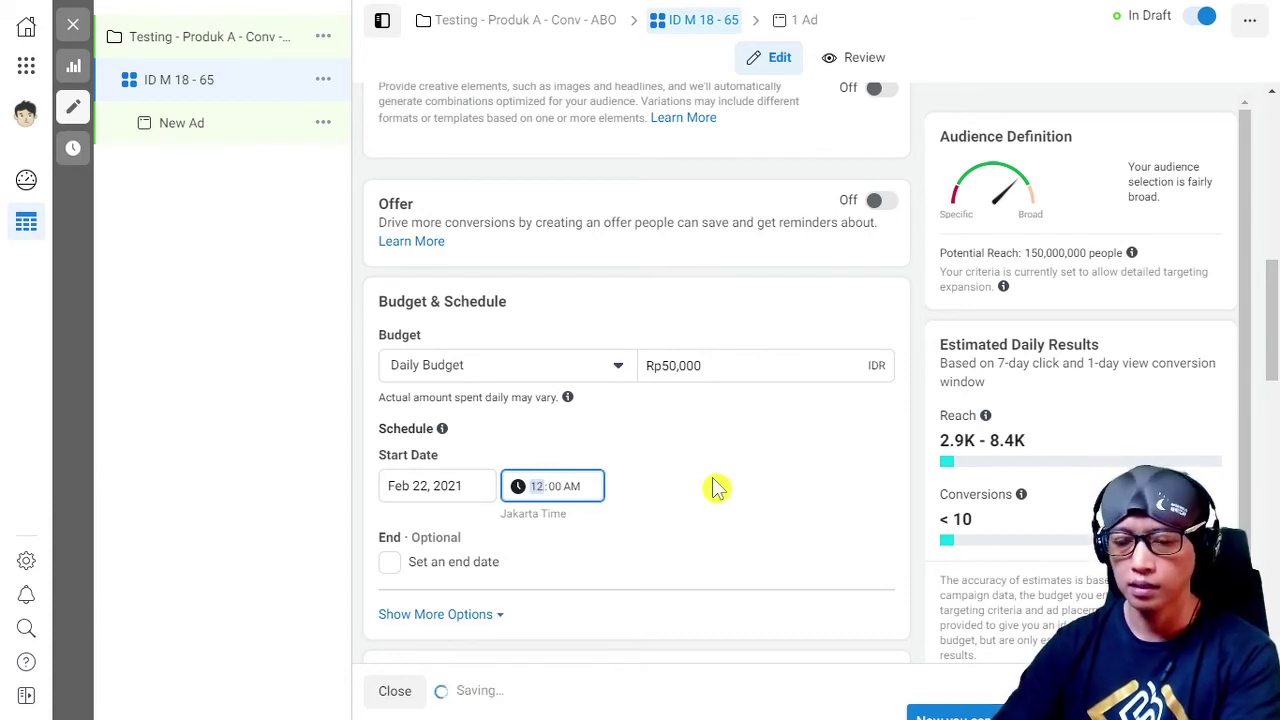
click(569, 490)
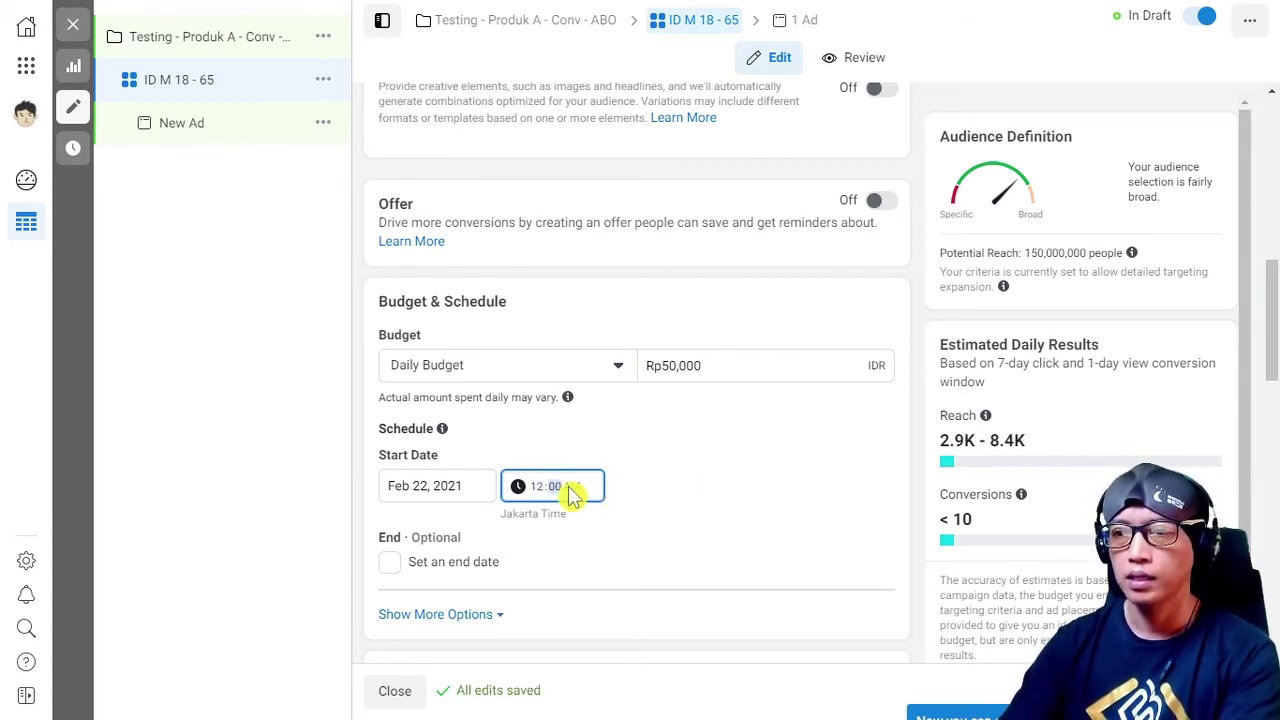
click(632, 502)
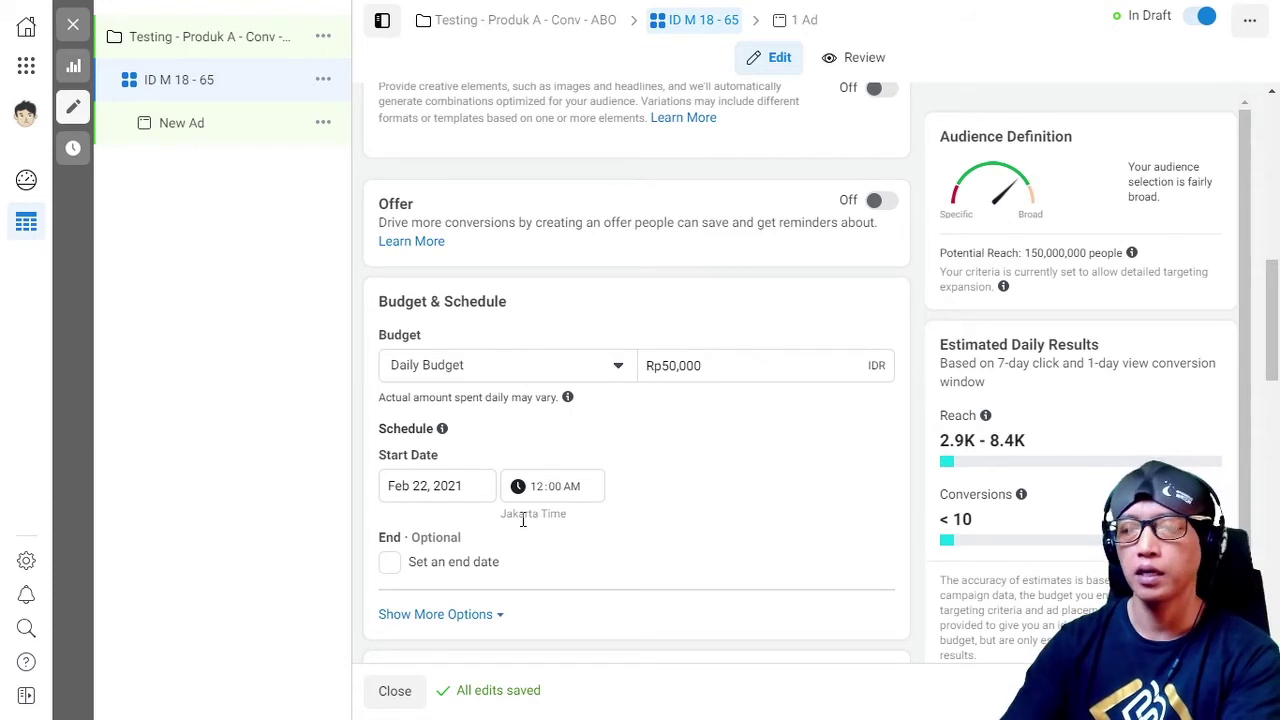
Enable an end date for the ad set and set it to Feb 28, 2021 at 11:00 PM
click(390, 563)
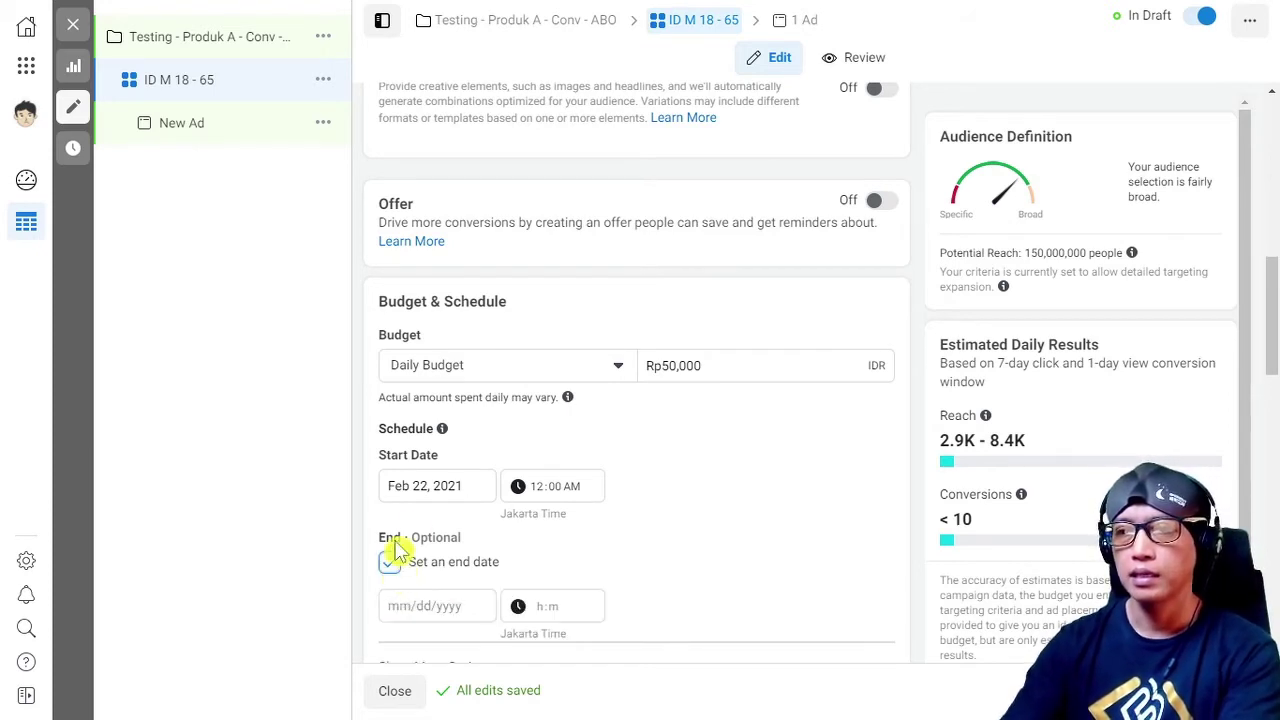
click(429, 604)
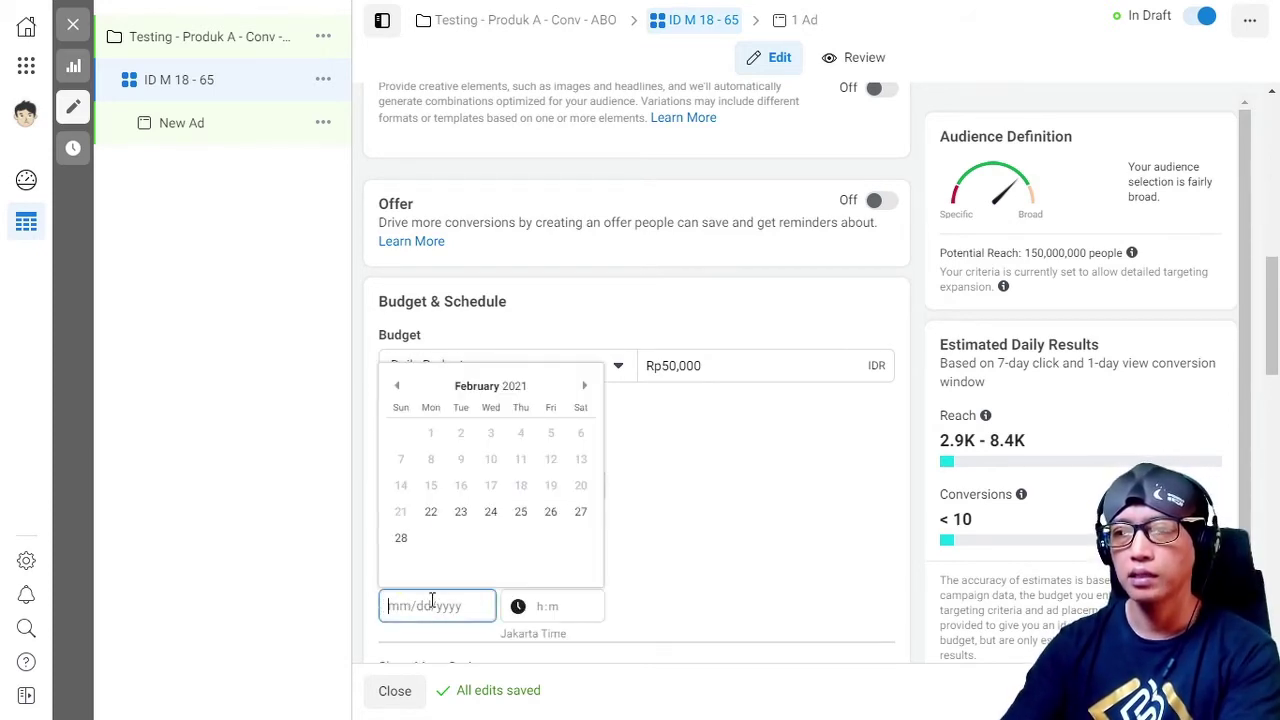
click(401, 540)
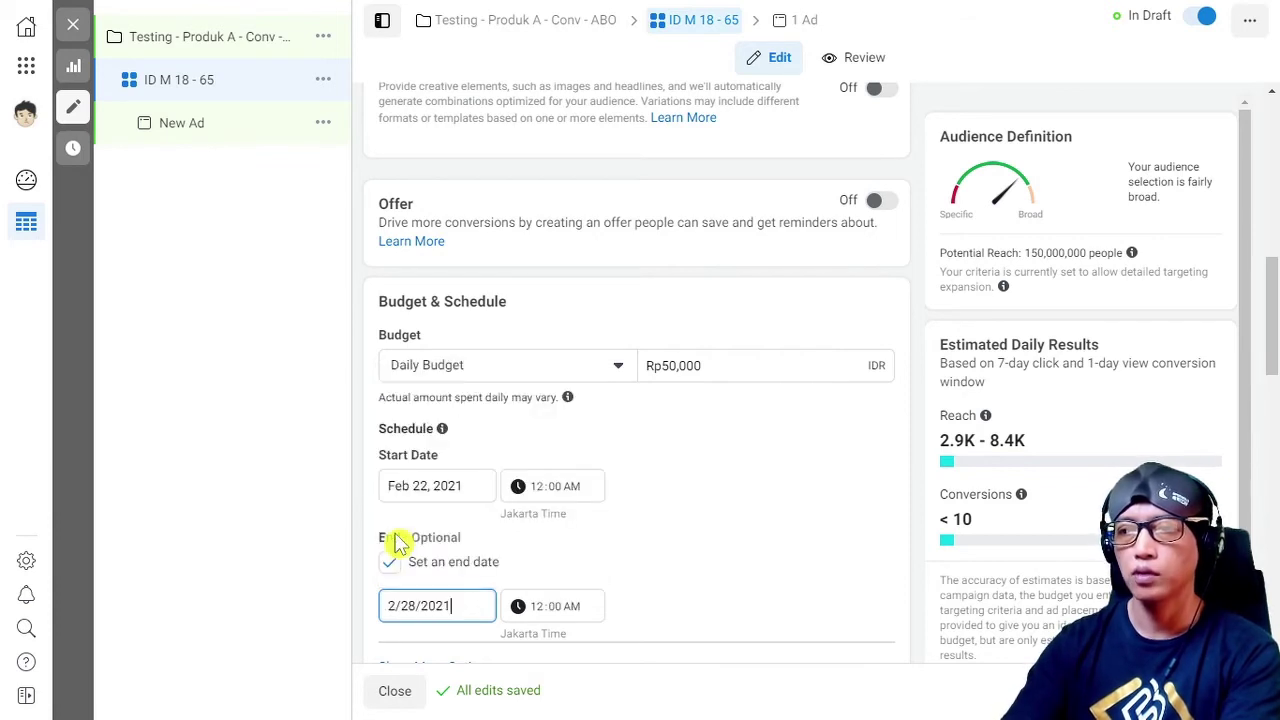
click(572, 610)
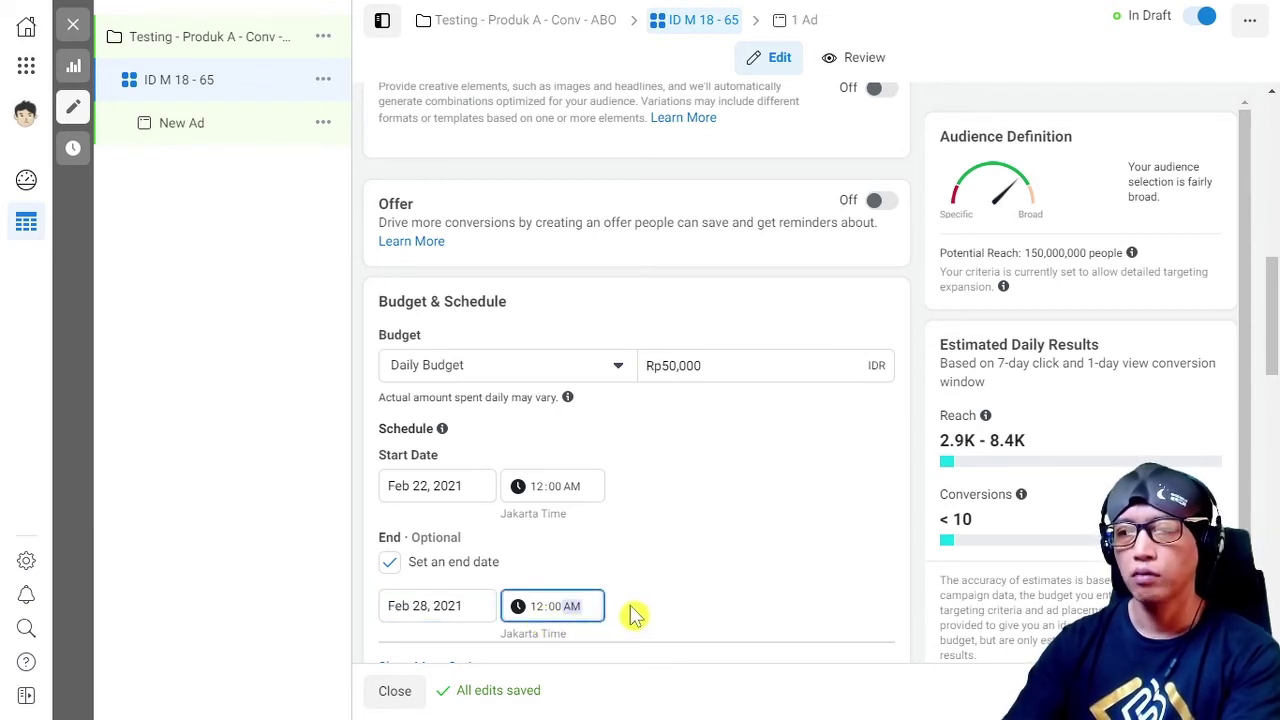
click(539, 608)
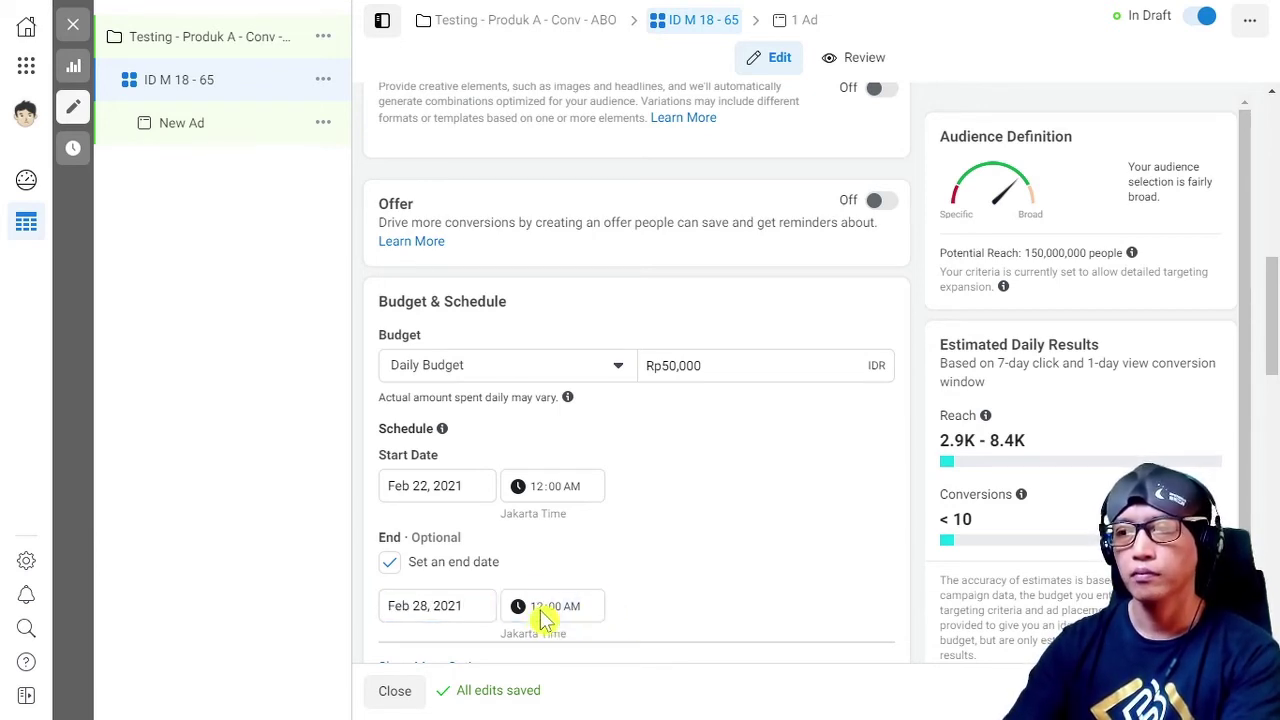
text(11)
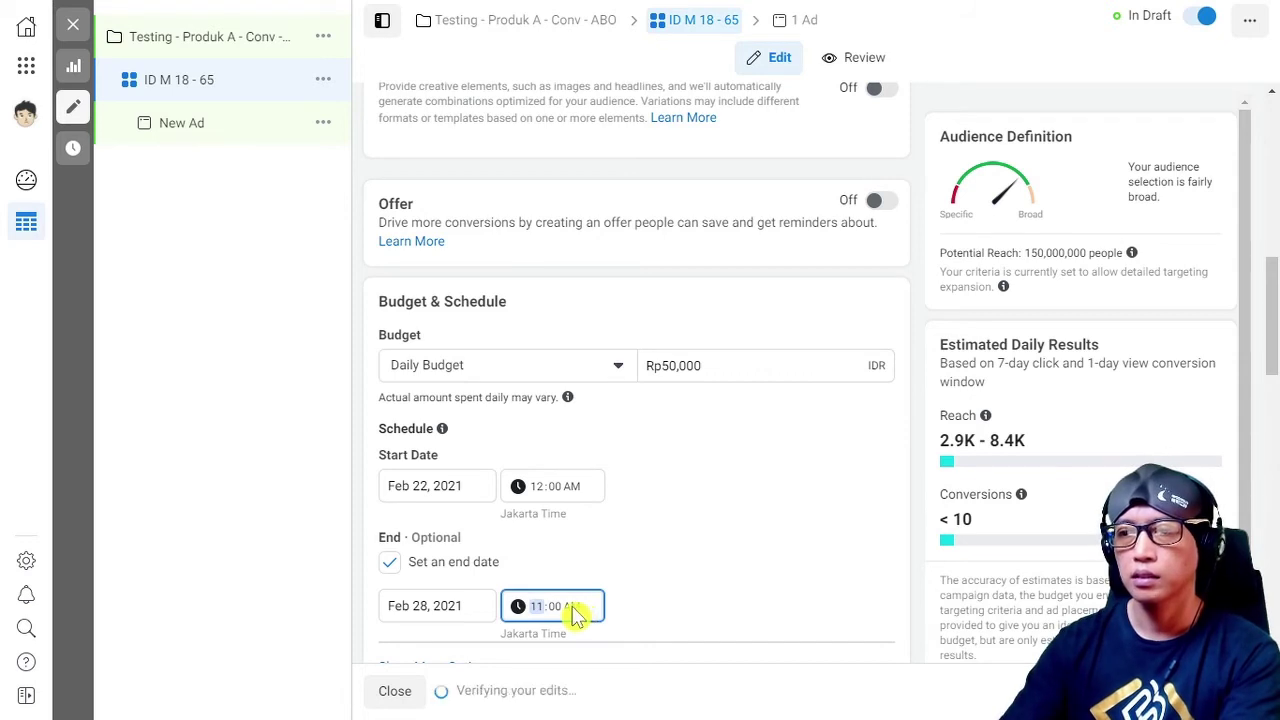
click(572, 608)
text(p)
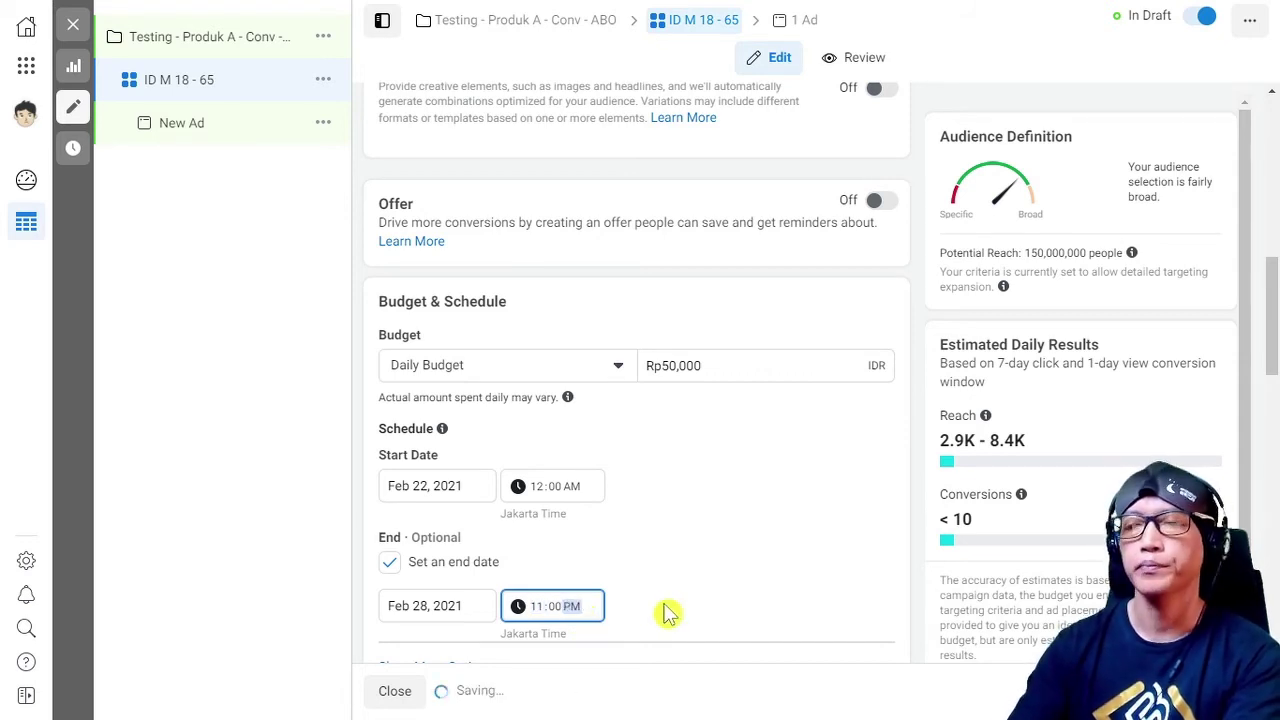
Edit the new audience's gender and restrict it to Men
scroll(608, 606, down, 2)
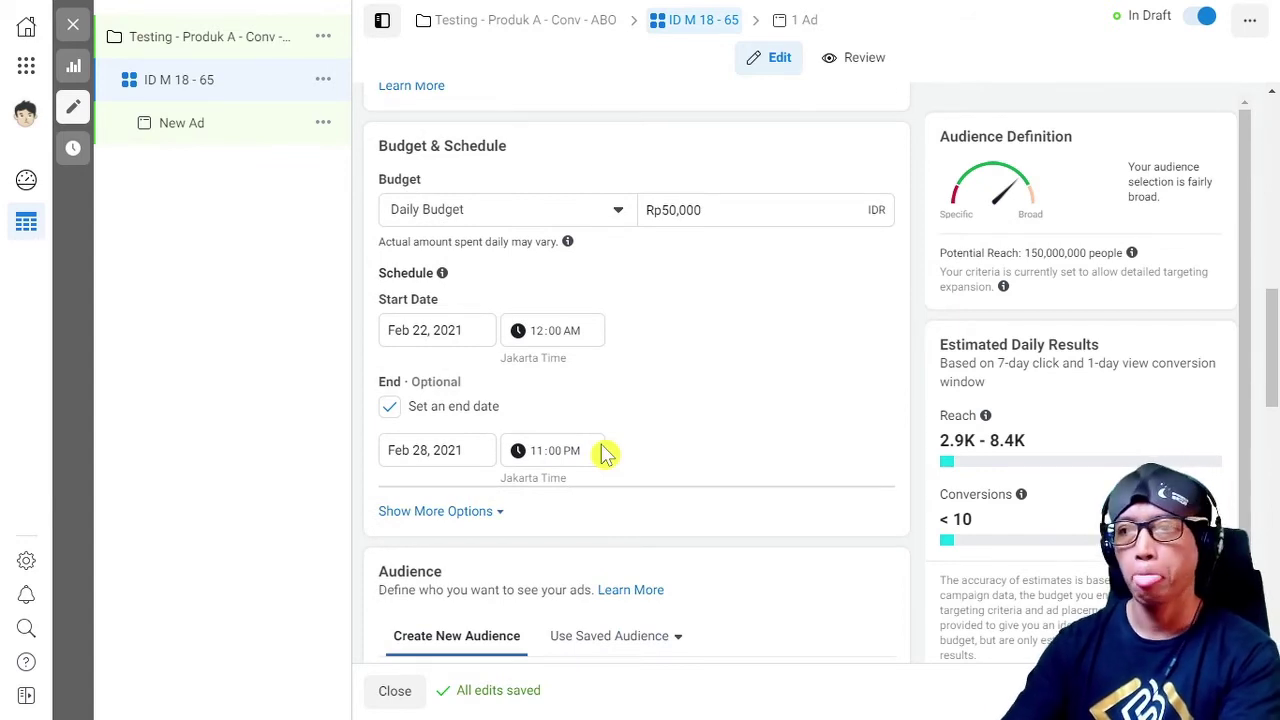
scroll(600, 420, down, 2)
scroll(530, 395, up, 2)
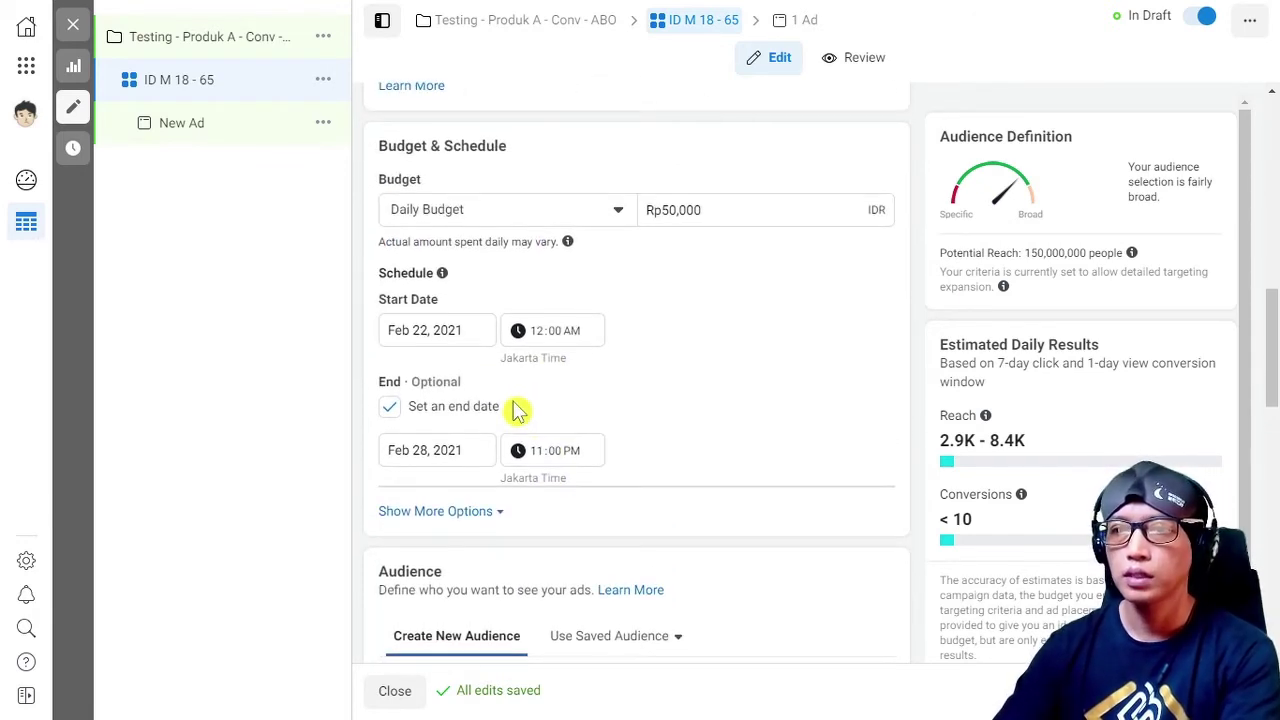
scroll(515, 405, down, 4)
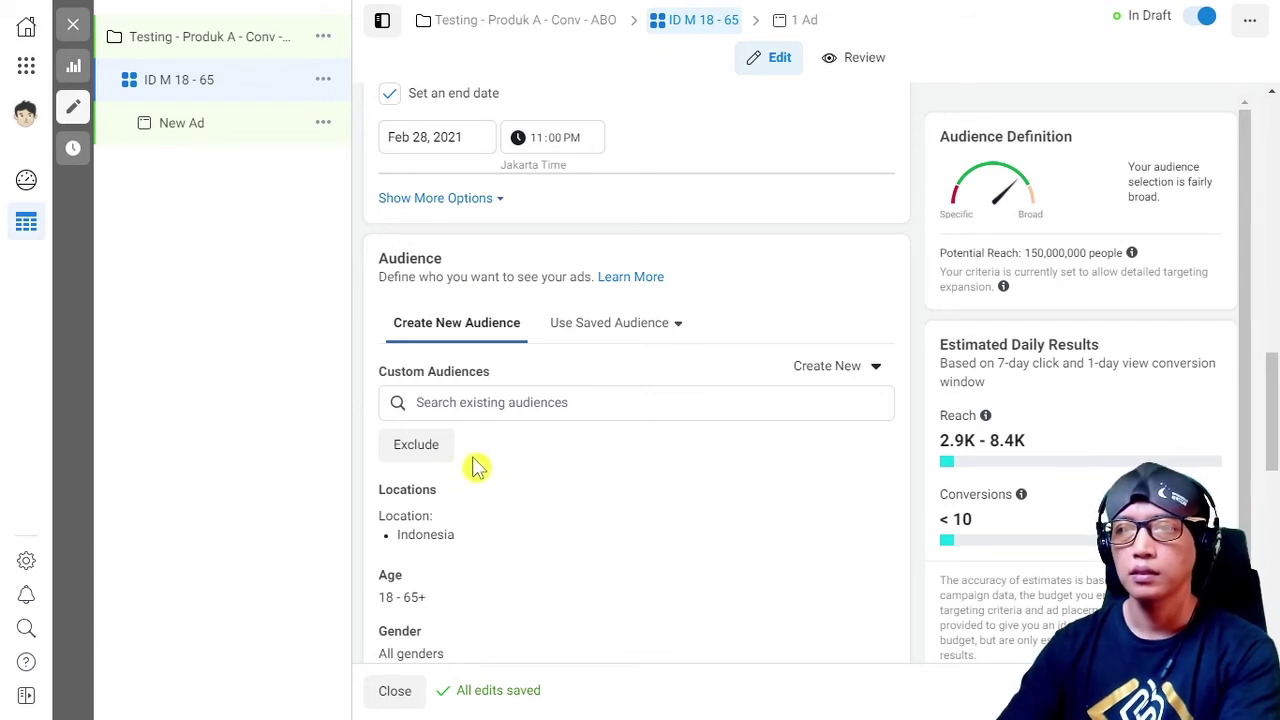
scroll(434, 491, down, 3)
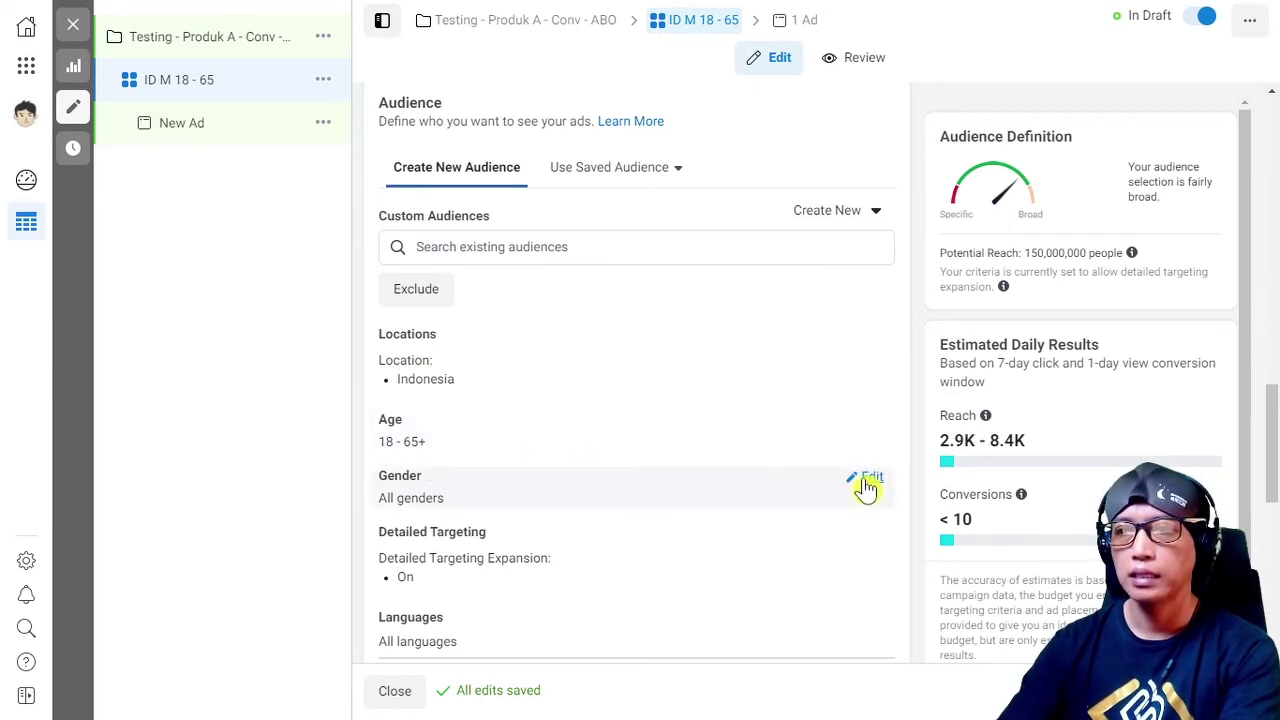
click(860, 479)
click(449, 501)
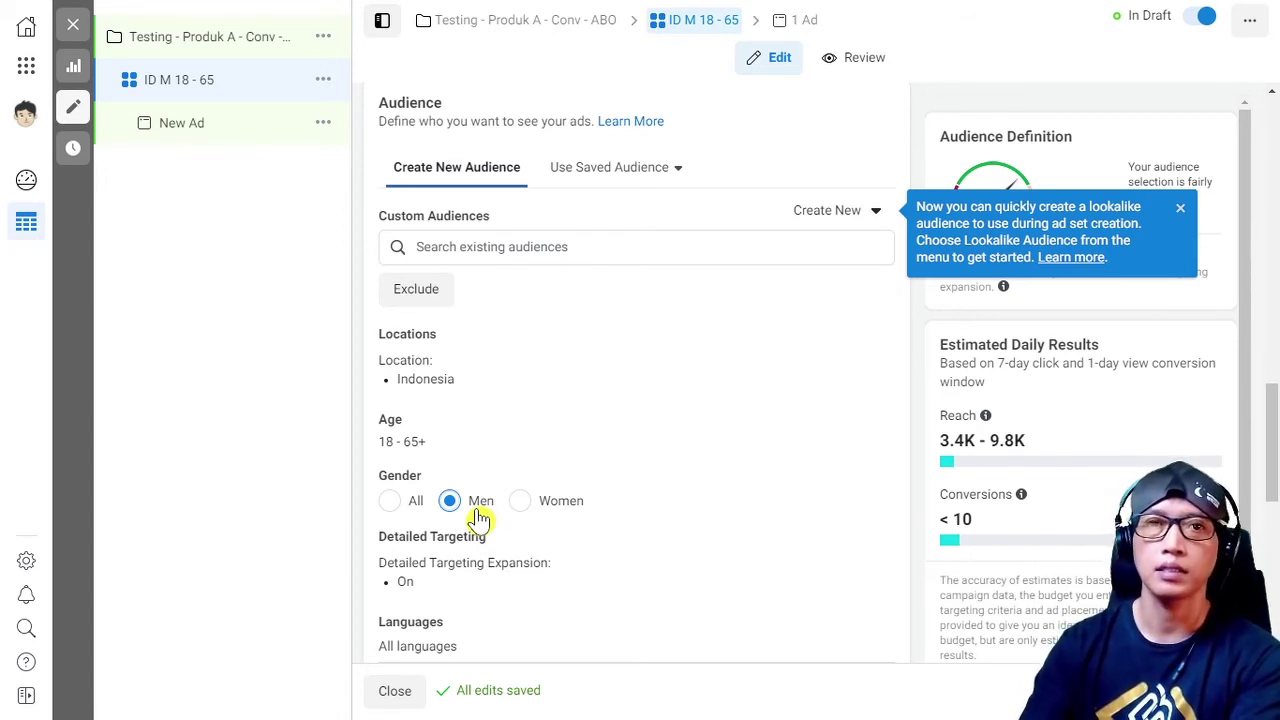
Open the audience's Detailed Targeting for editing and switch Detailed Targeting Expansion off and back on
scroll(528, 523, down, 3)
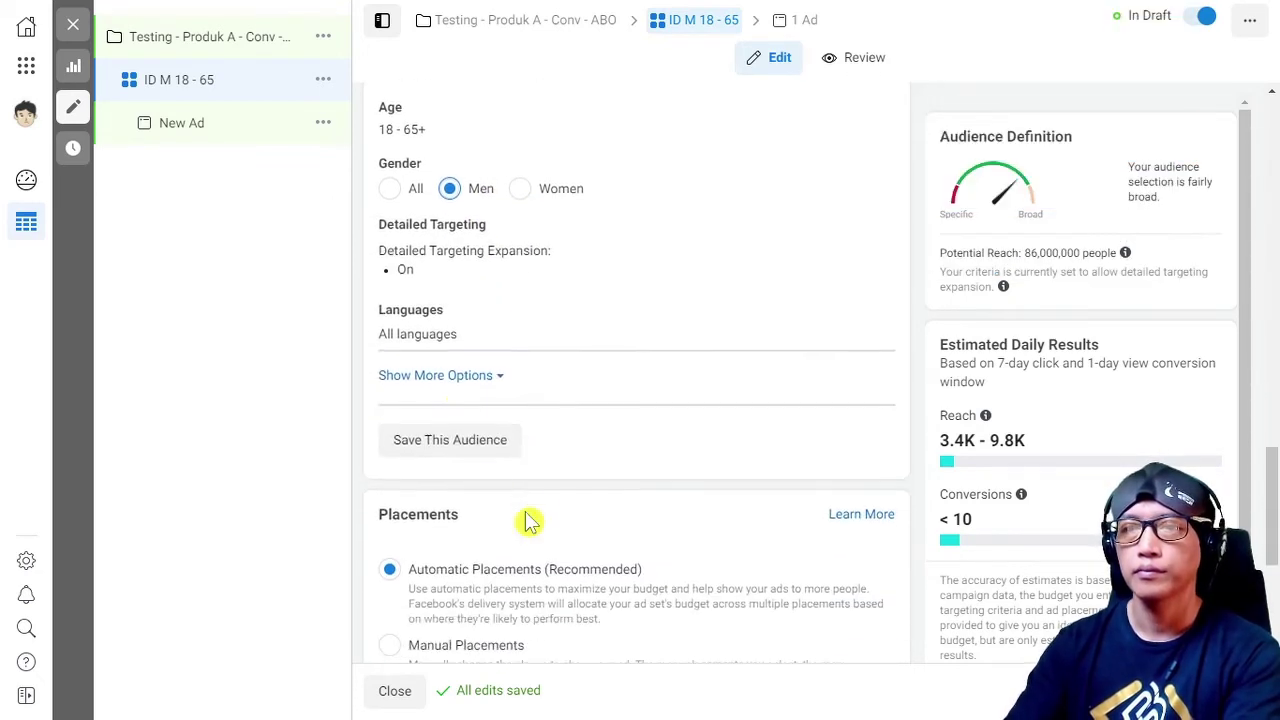
scroll(497, 314, up, 2)
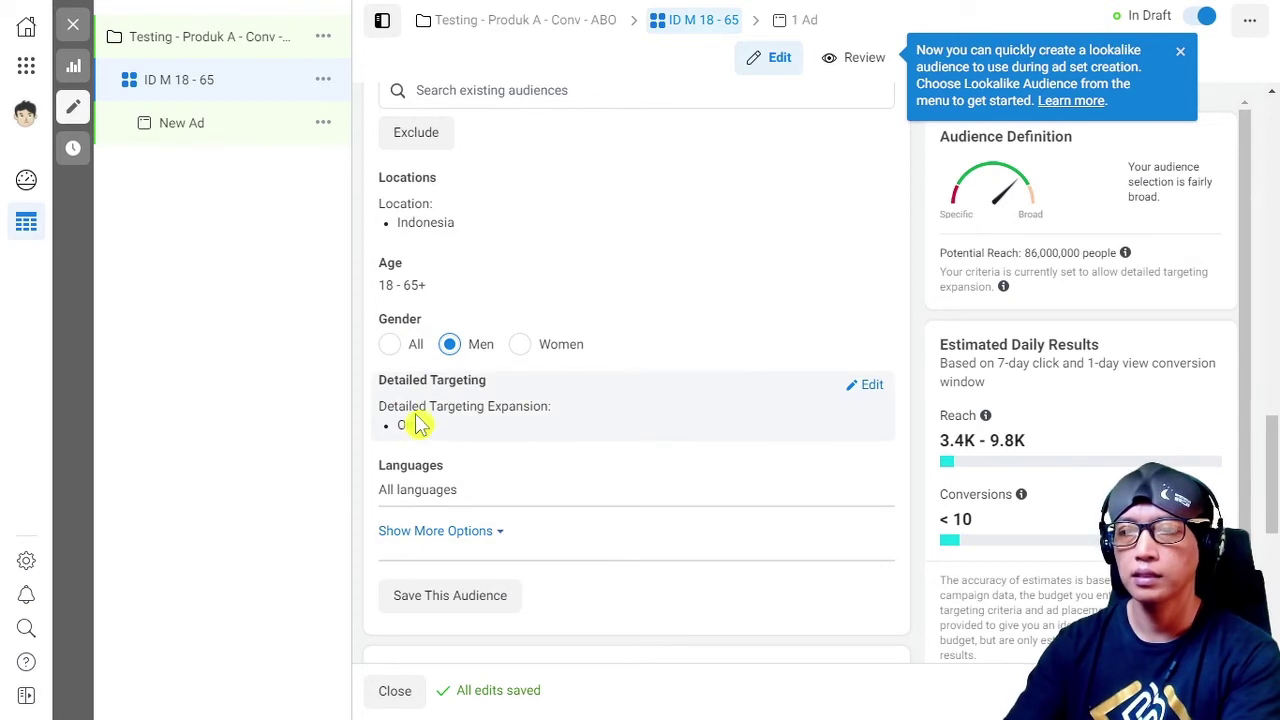
click(872, 388)
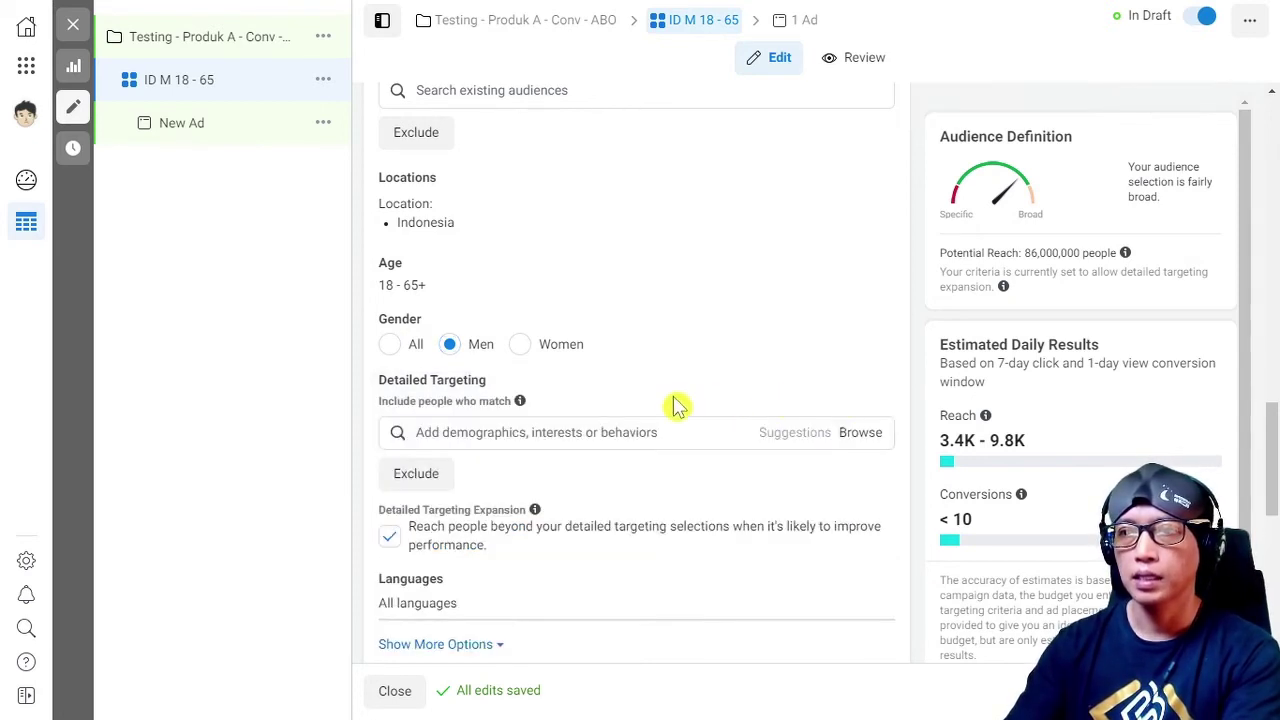
click(388, 540)
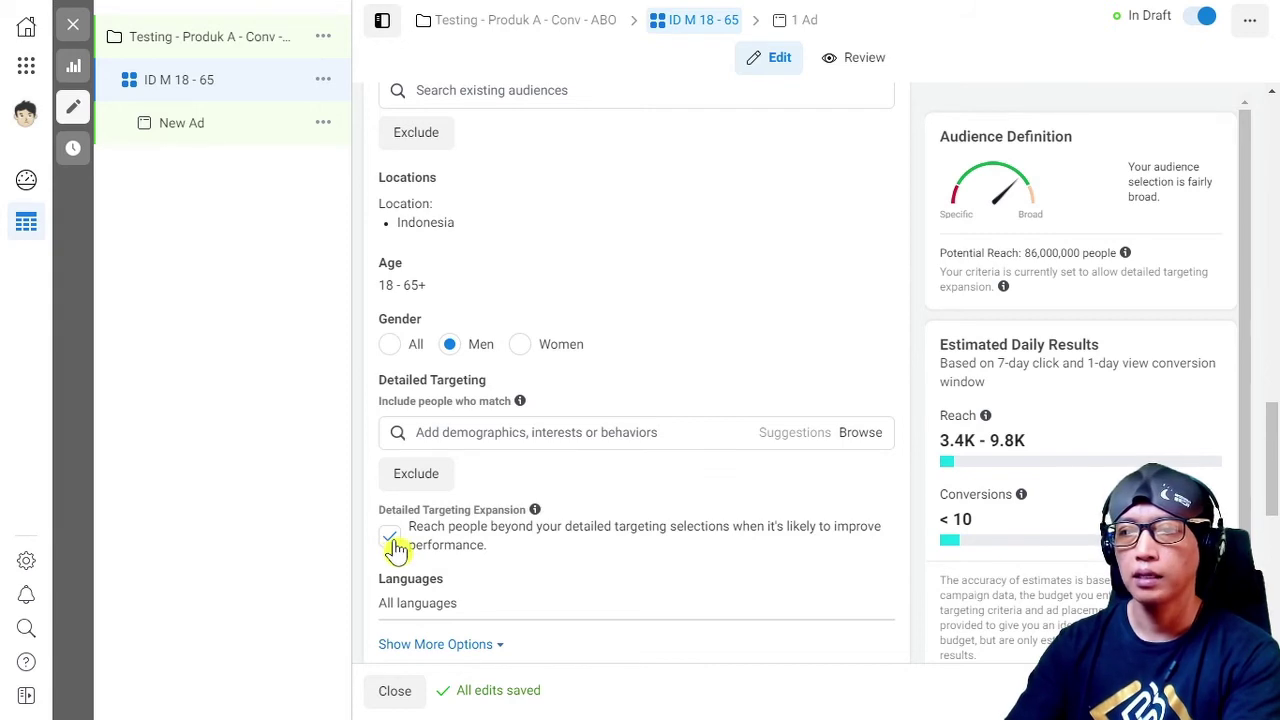
click(395, 545)
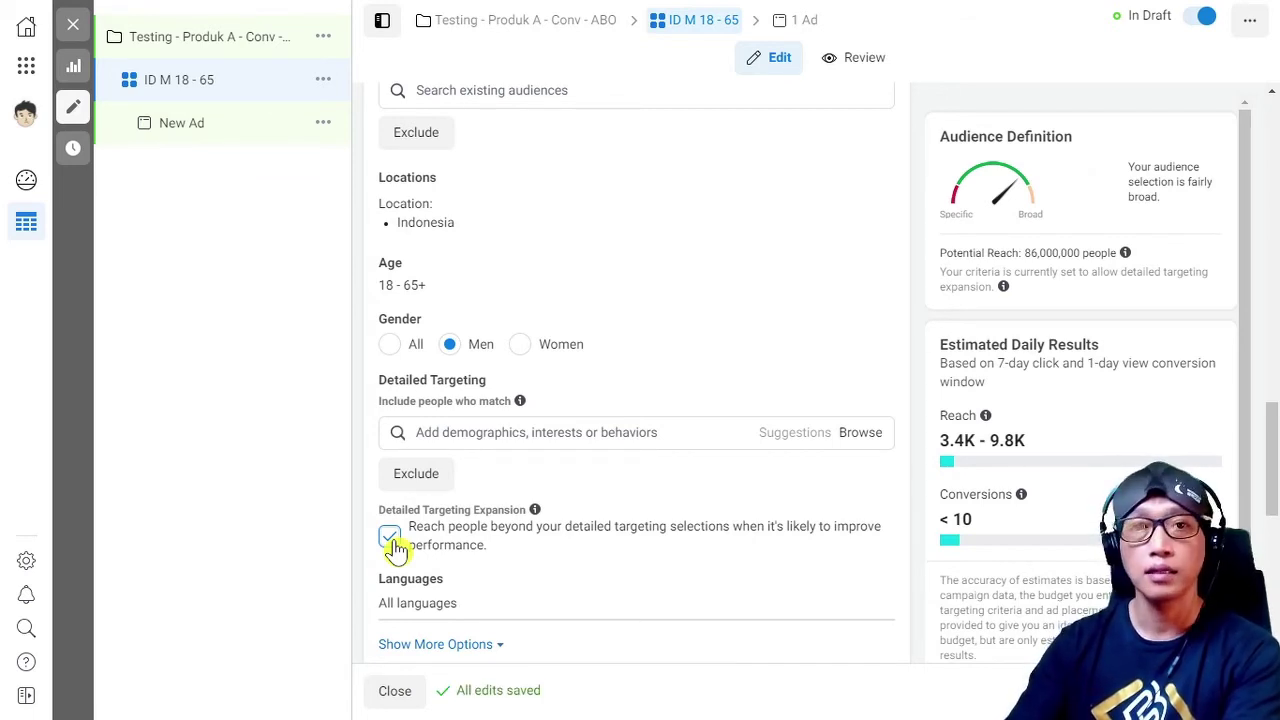
click(395, 545)
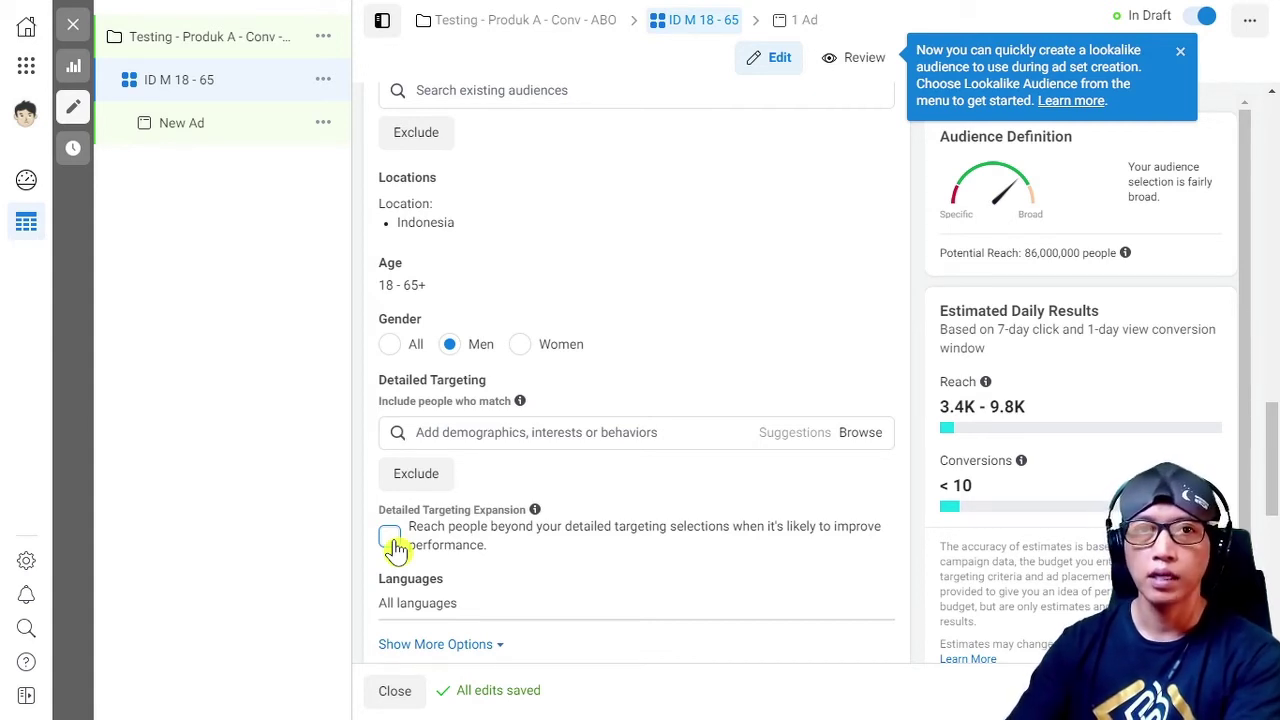
click(390, 537)
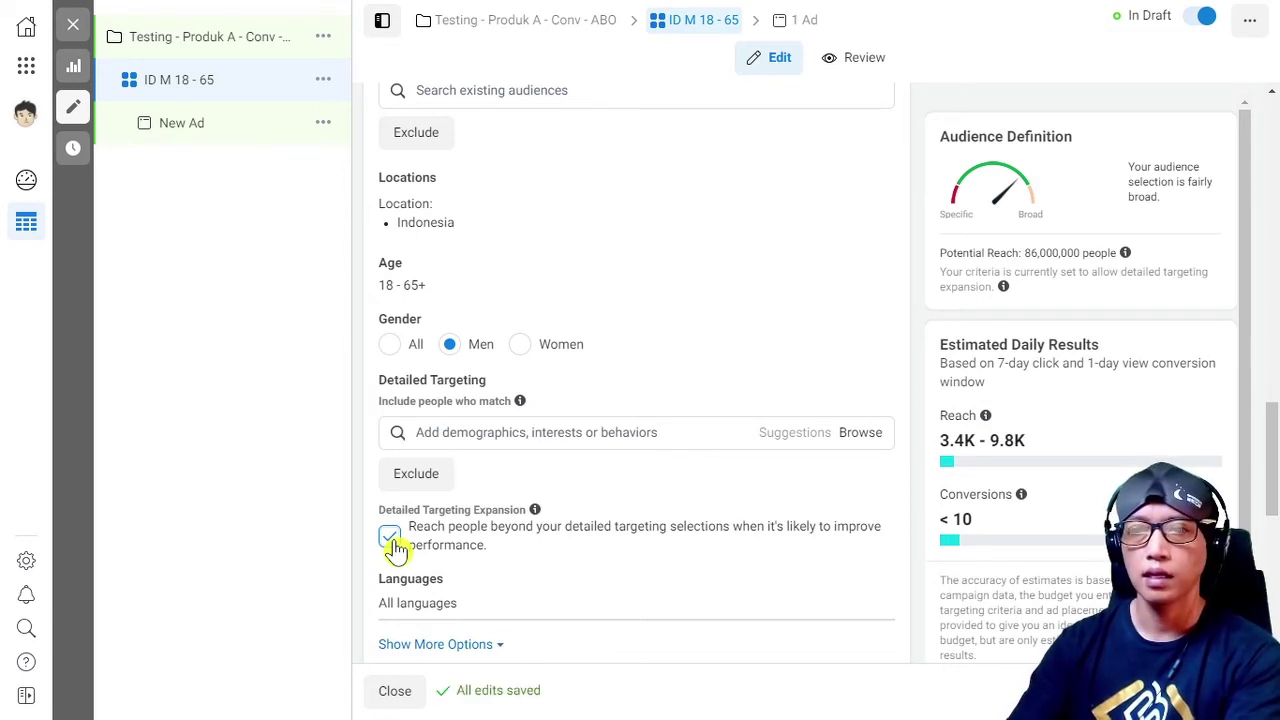
Search Detailed Targeting for tool interests and add the Toolbox interest to the audience
mouse_move(388, 518)
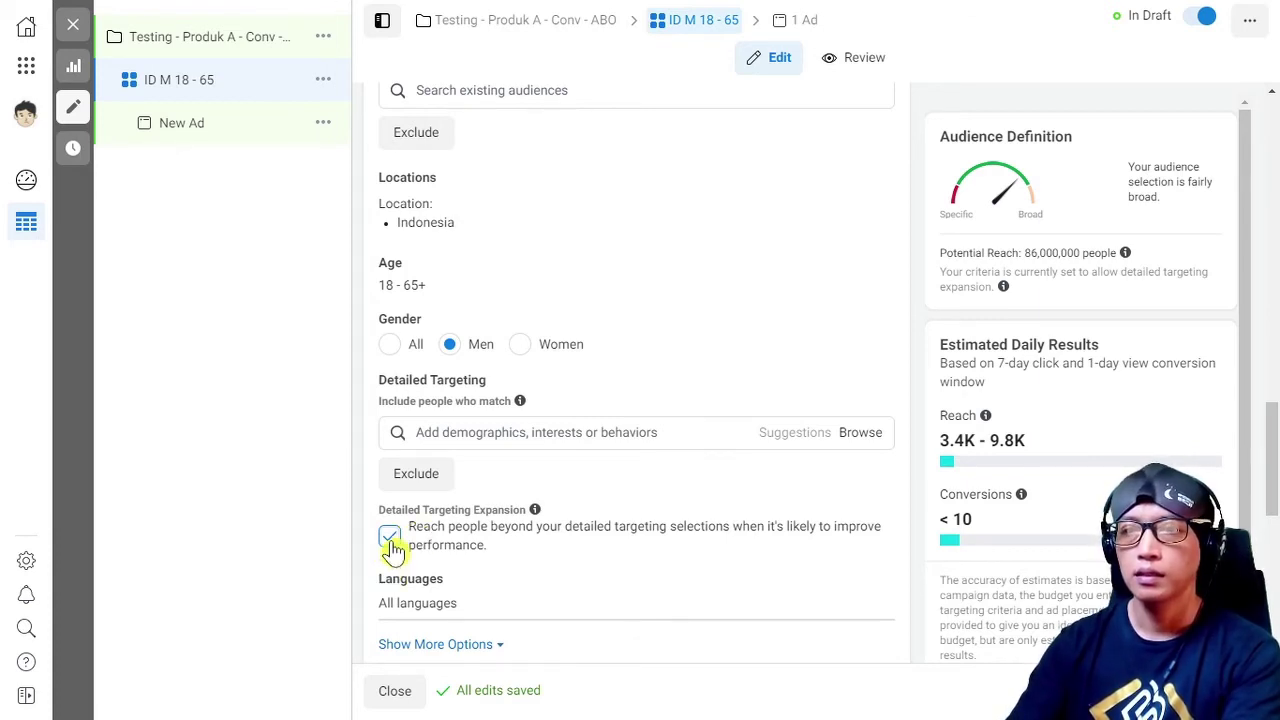
click(587, 435)
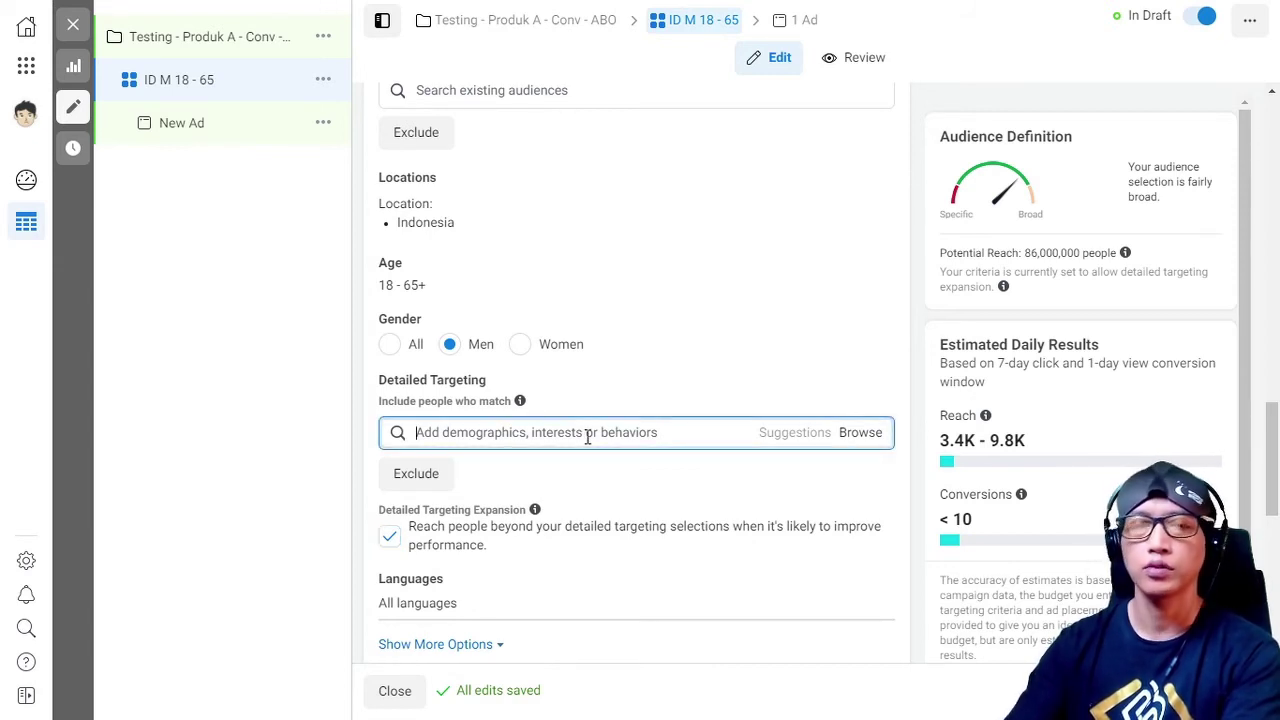
text(too)
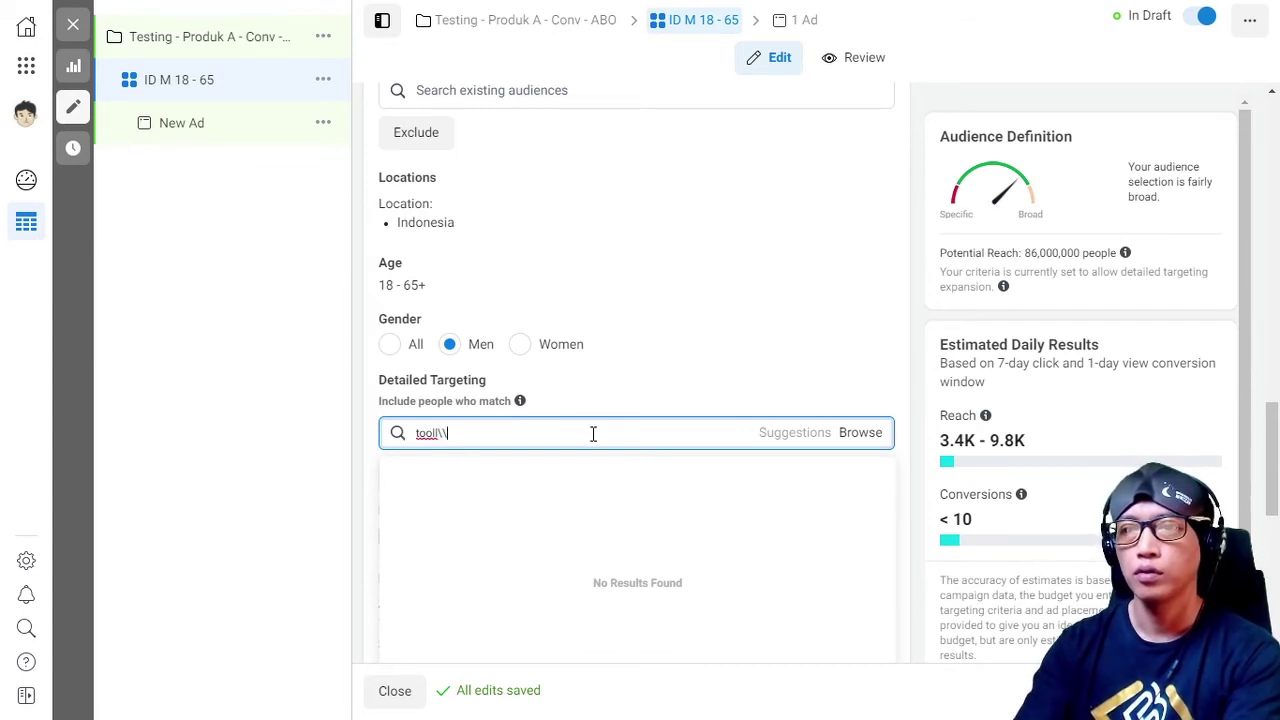
text(l box)
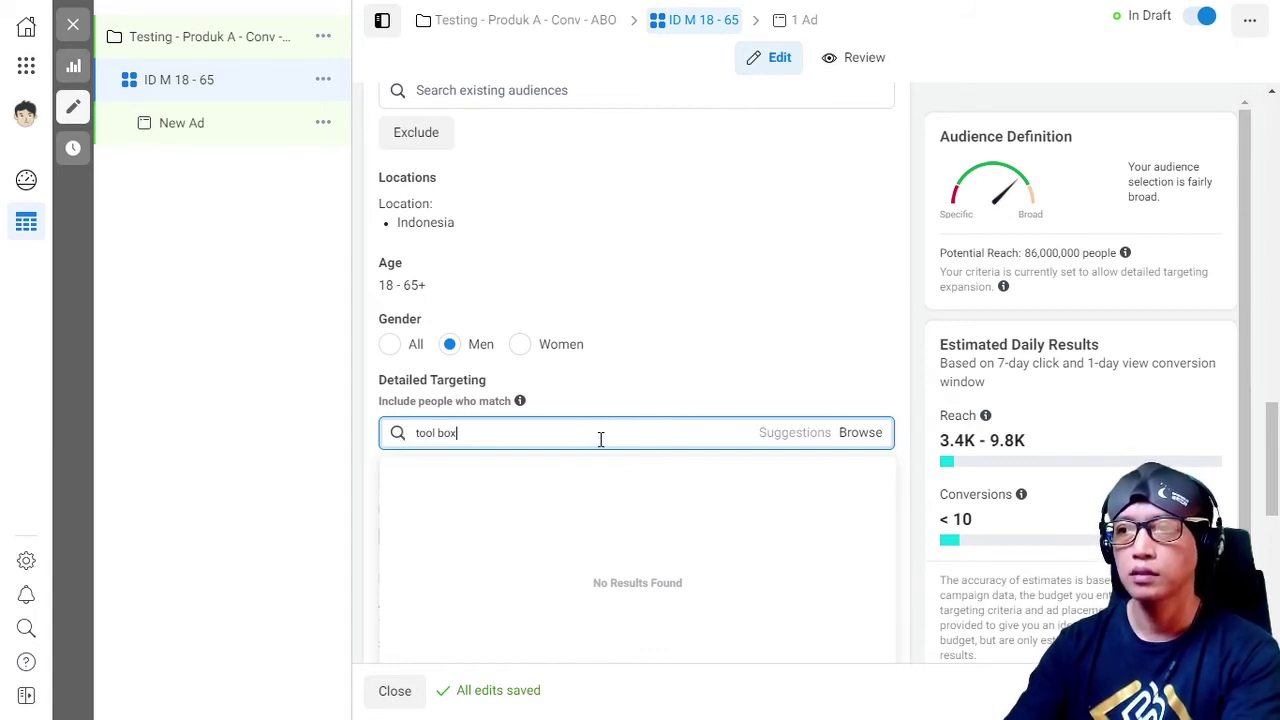
key(ctrl+a)
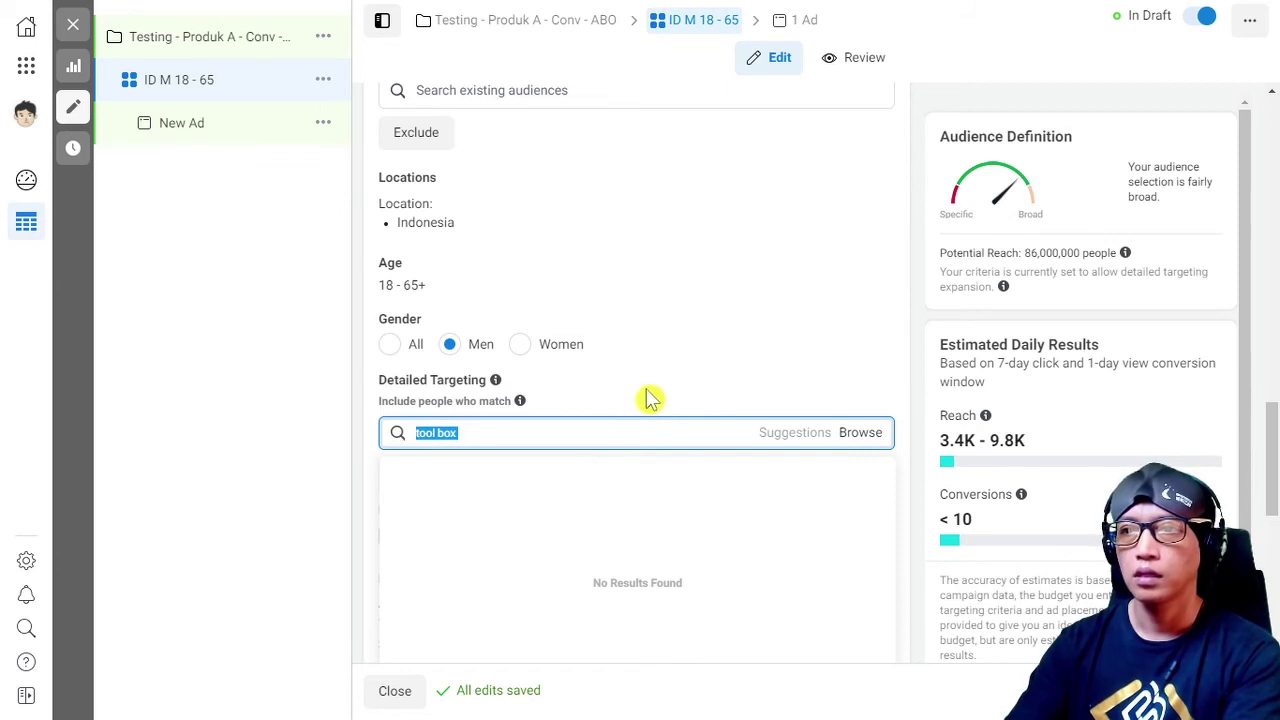
key(BackSpace)
text(to)
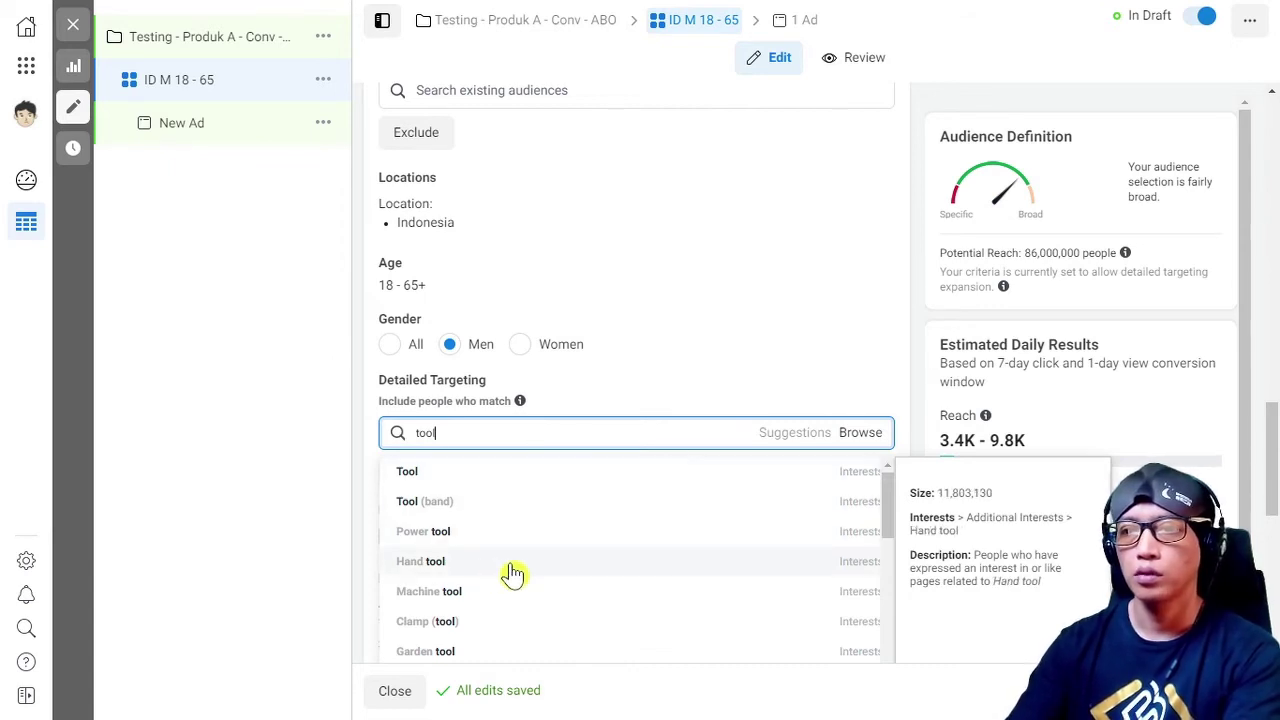
scroll(512, 572, down, 2)
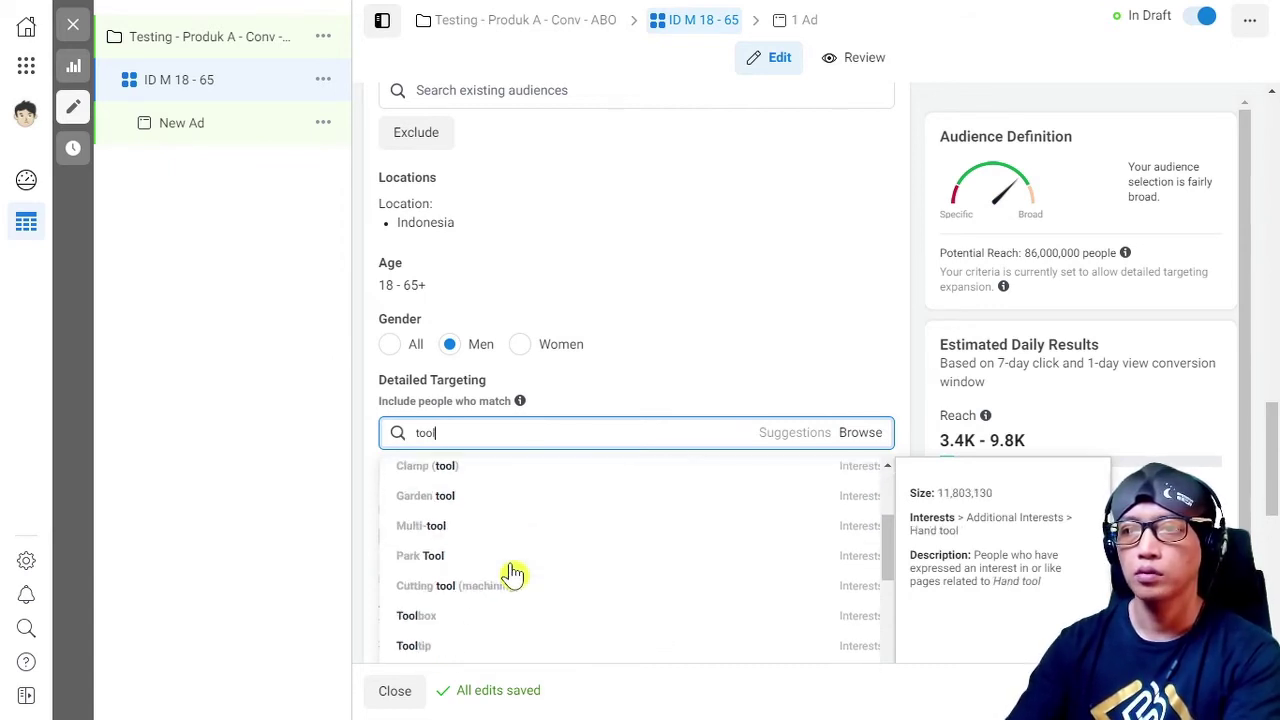
click(469, 622)
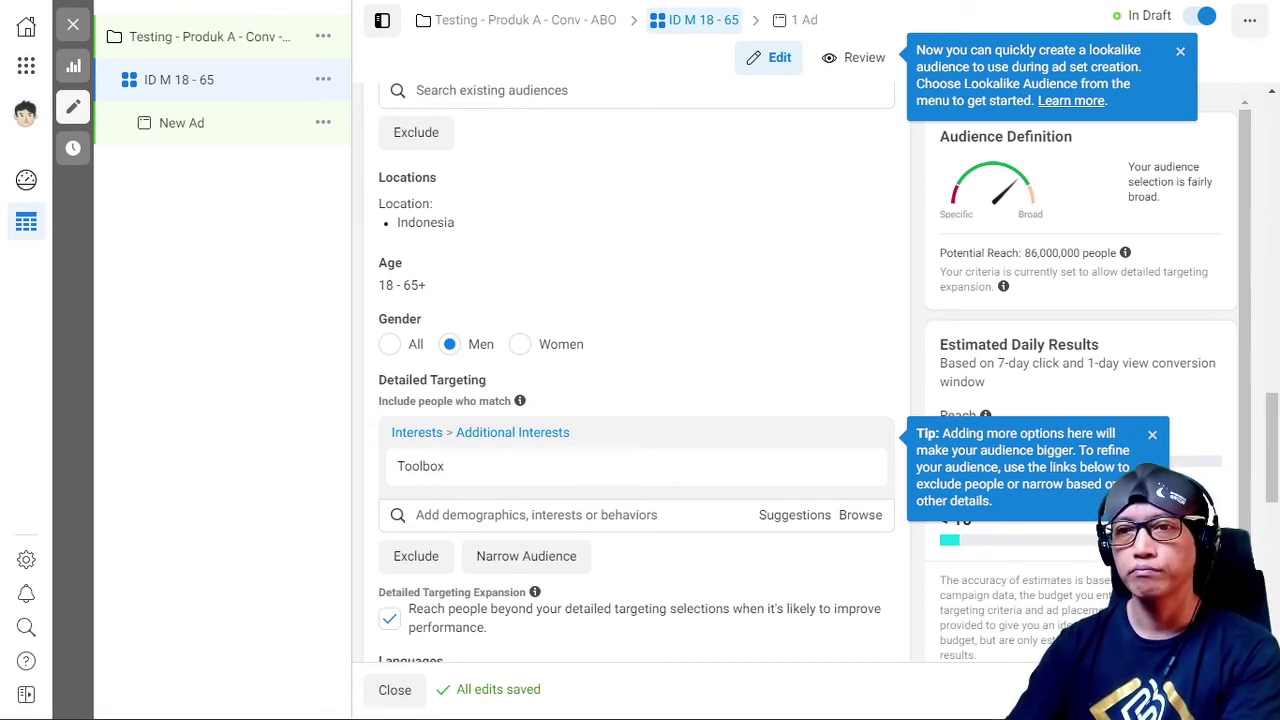
Add the Hand tool and Home repair interests to the audience's Detailed Targeting
click(581, 514)
text(hand tool)
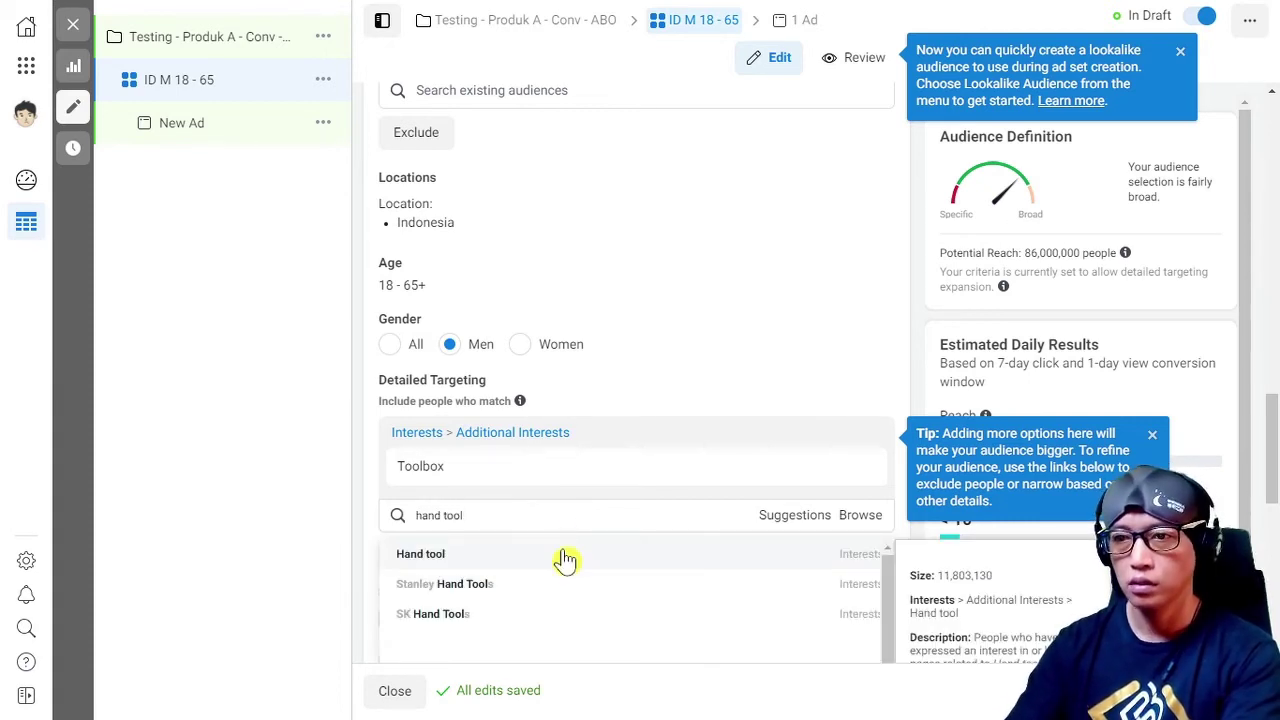
click(565, 557)
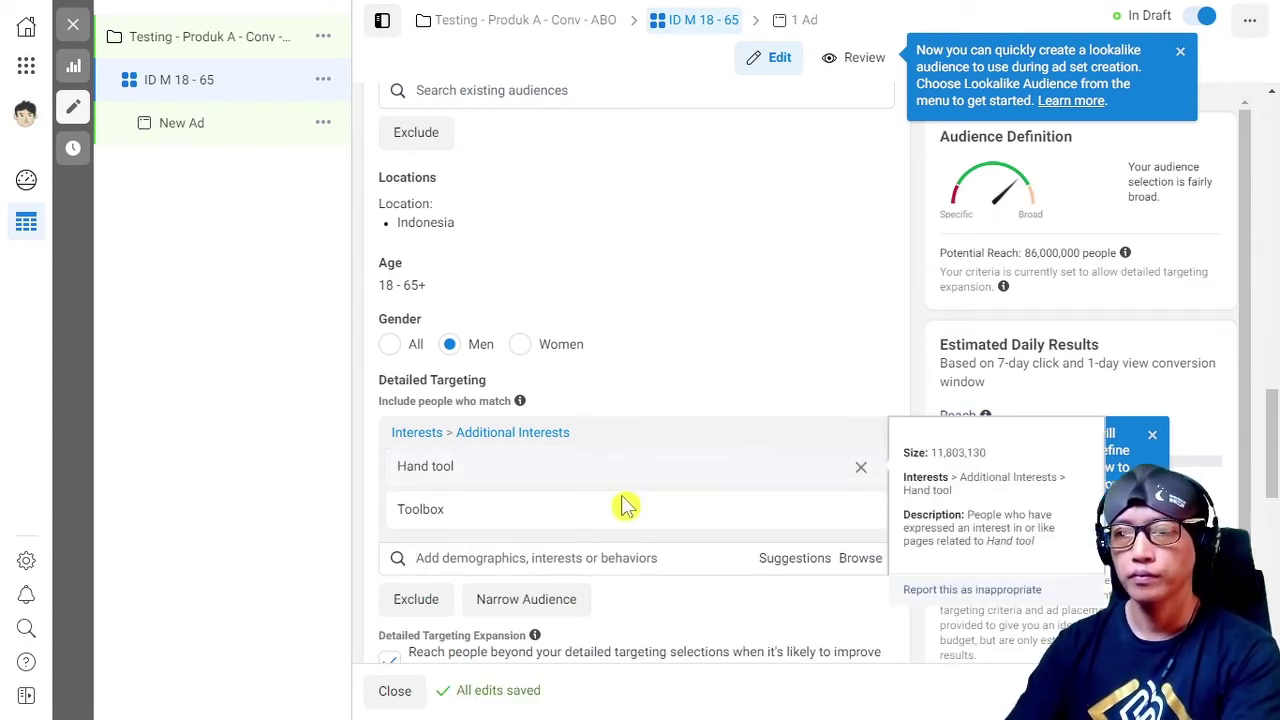
text(home repair)
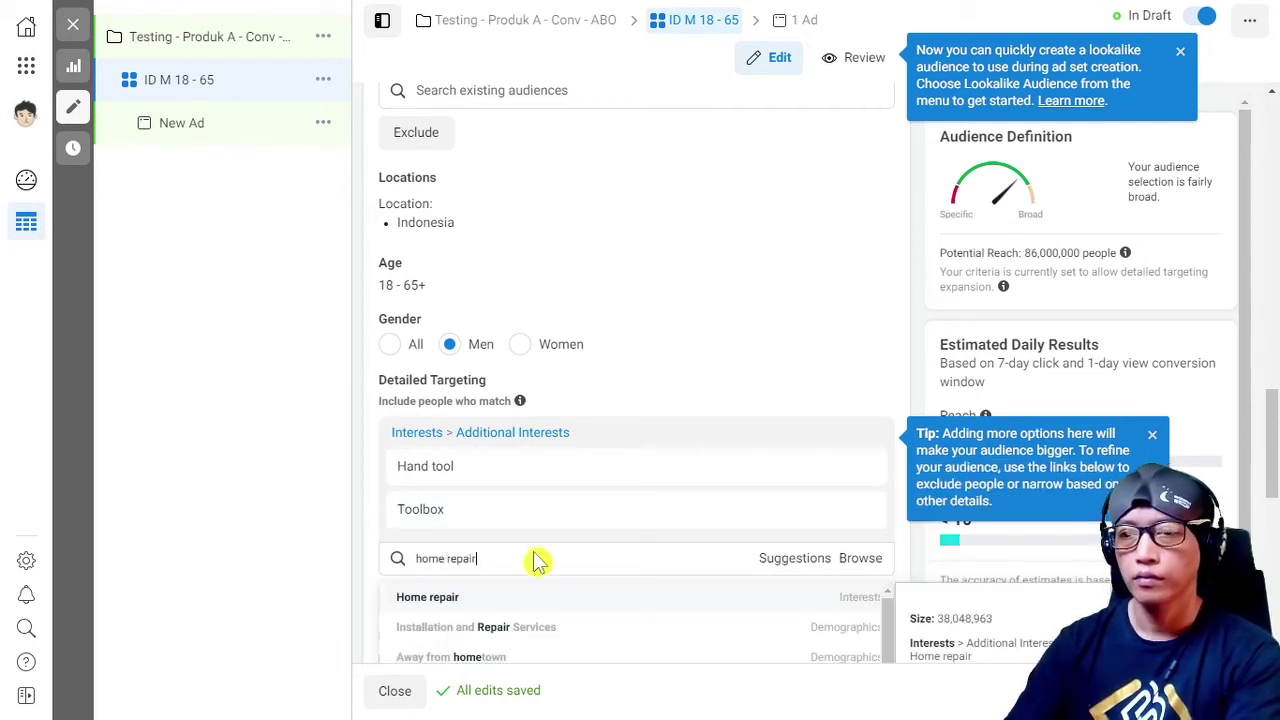
click(470, 604)
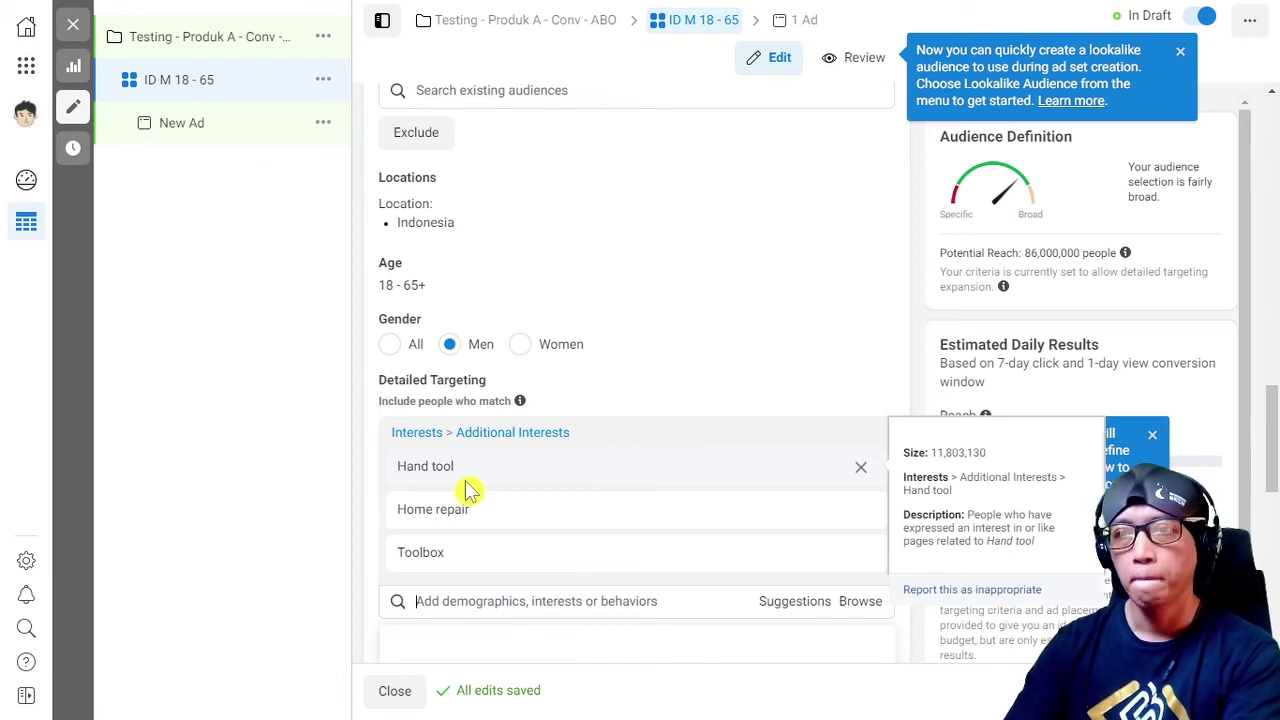
click(372, 515)
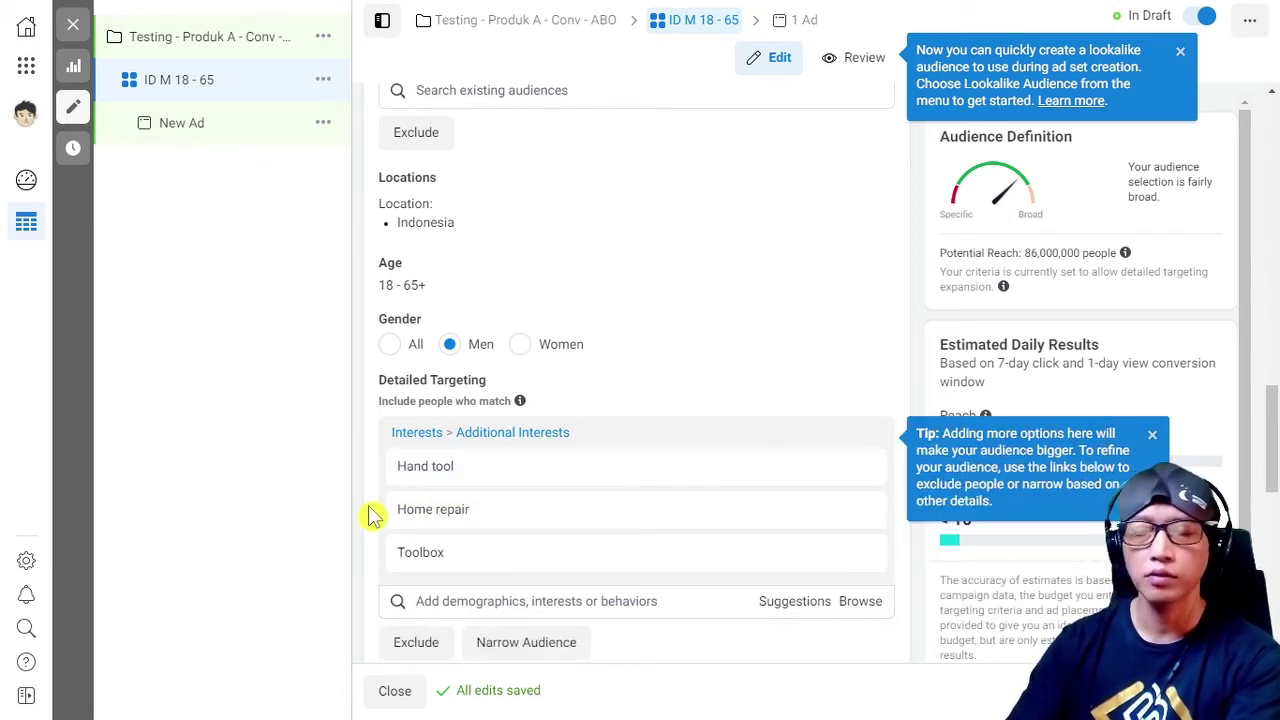
Switch the ad set to Manual Placements and exclude Instagram, Messenger and Audience Network, keeping only Facebook
scroll(372, 515, down, 3)
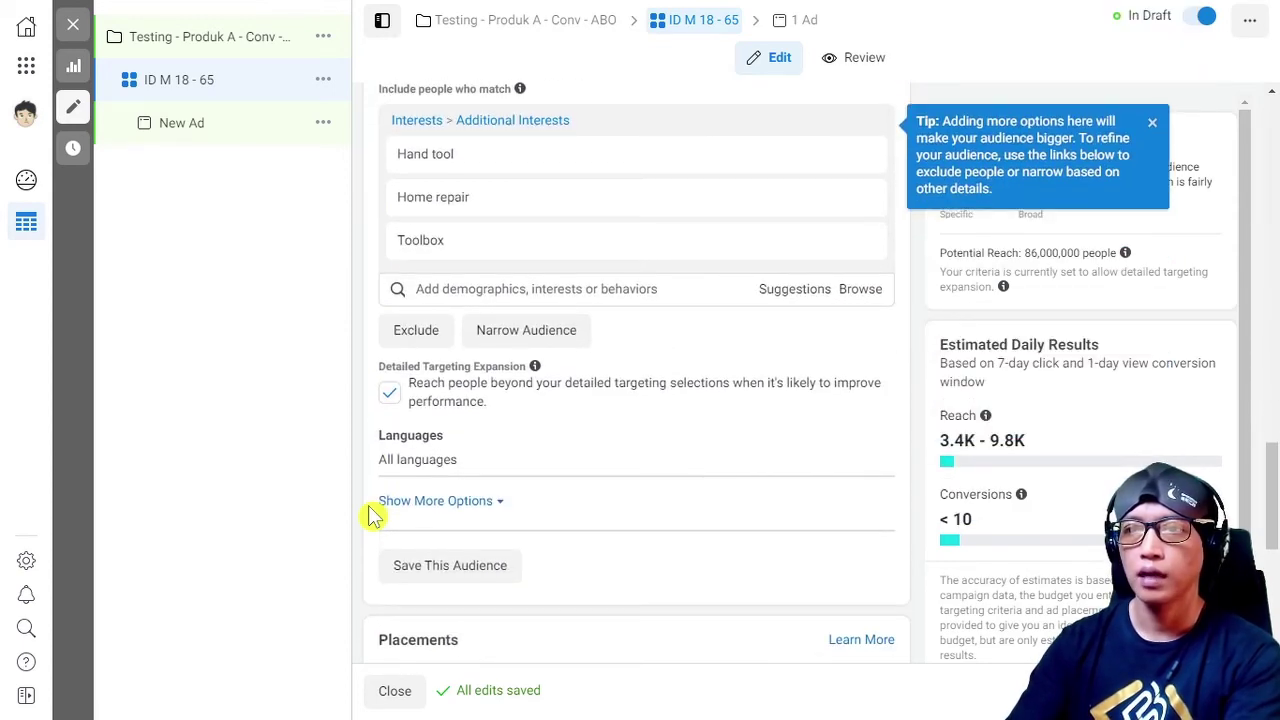
scroll(372, 515, down, 2)
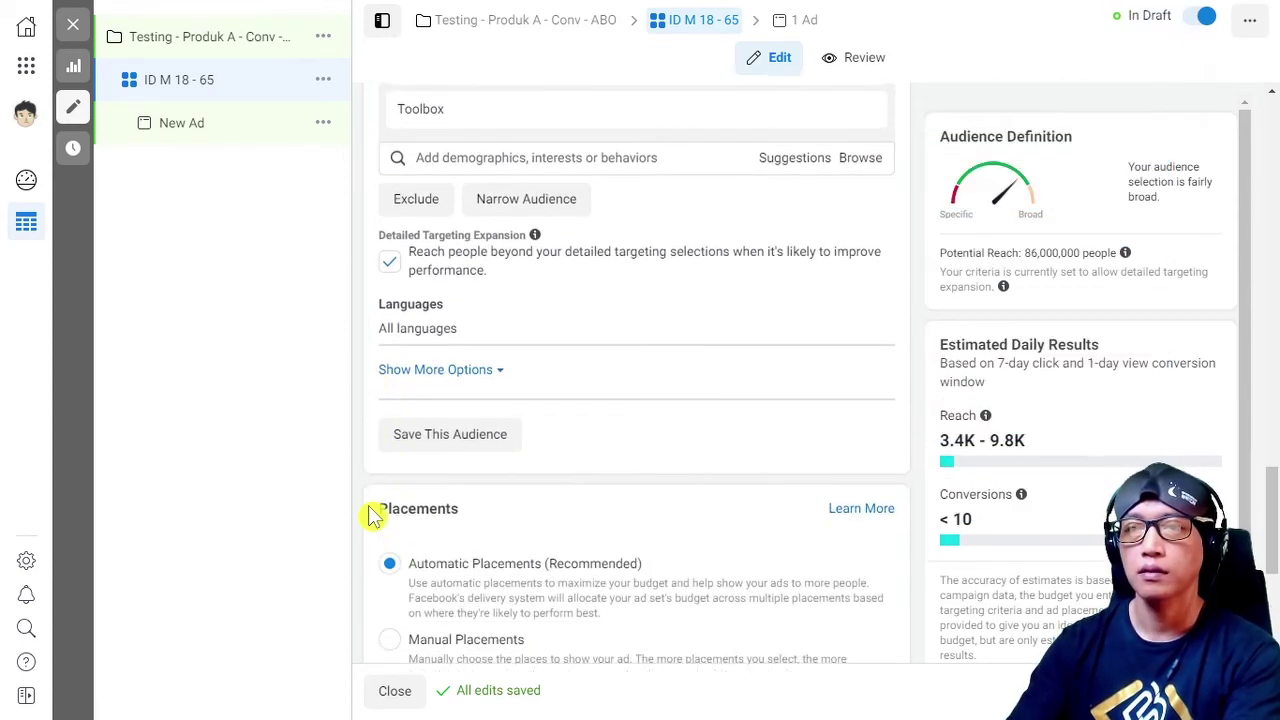
scroll(372, 515, up, 3)
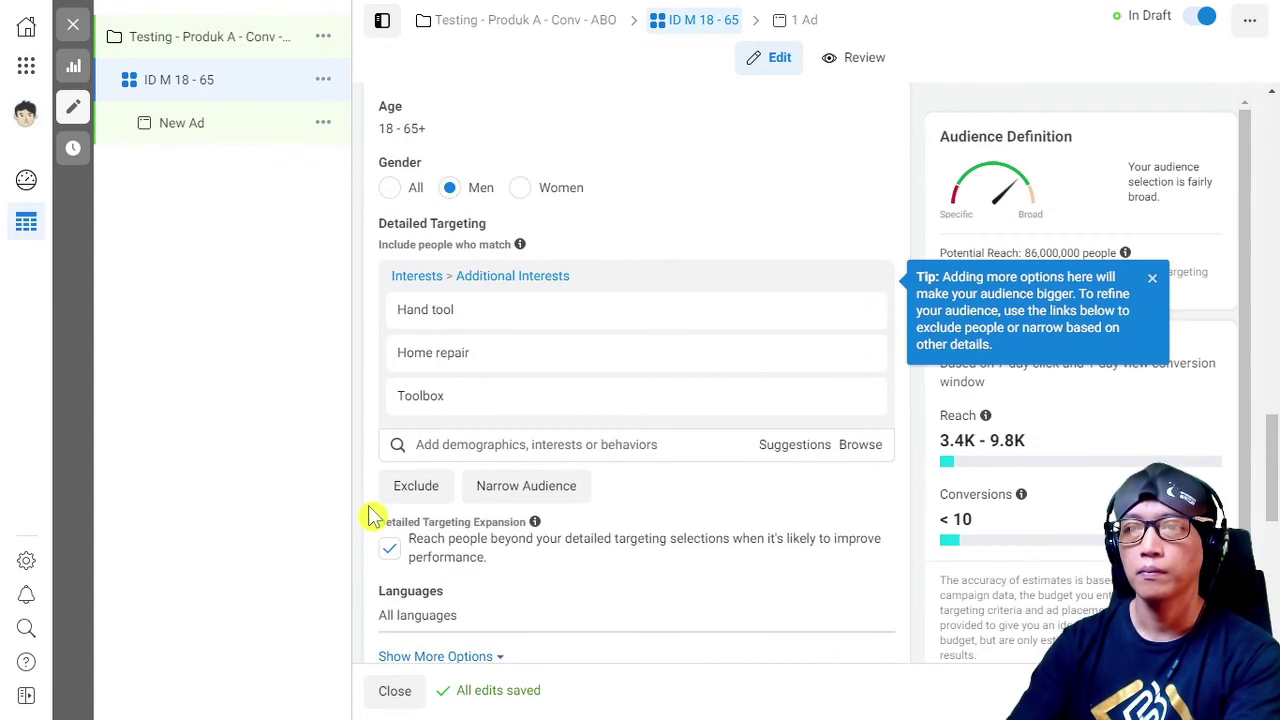
scroll(372, 515, down, 3)
scroll(392, 457, up, 3)
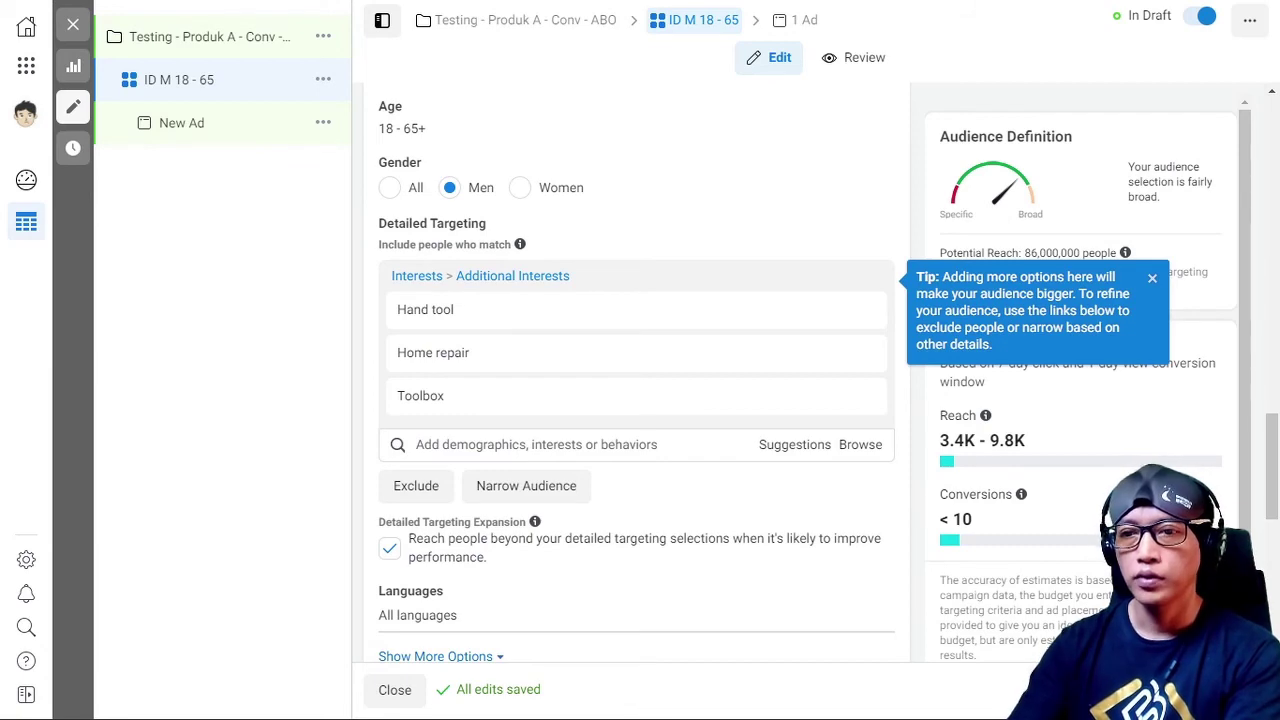
scroll(410, 558, down, 2)
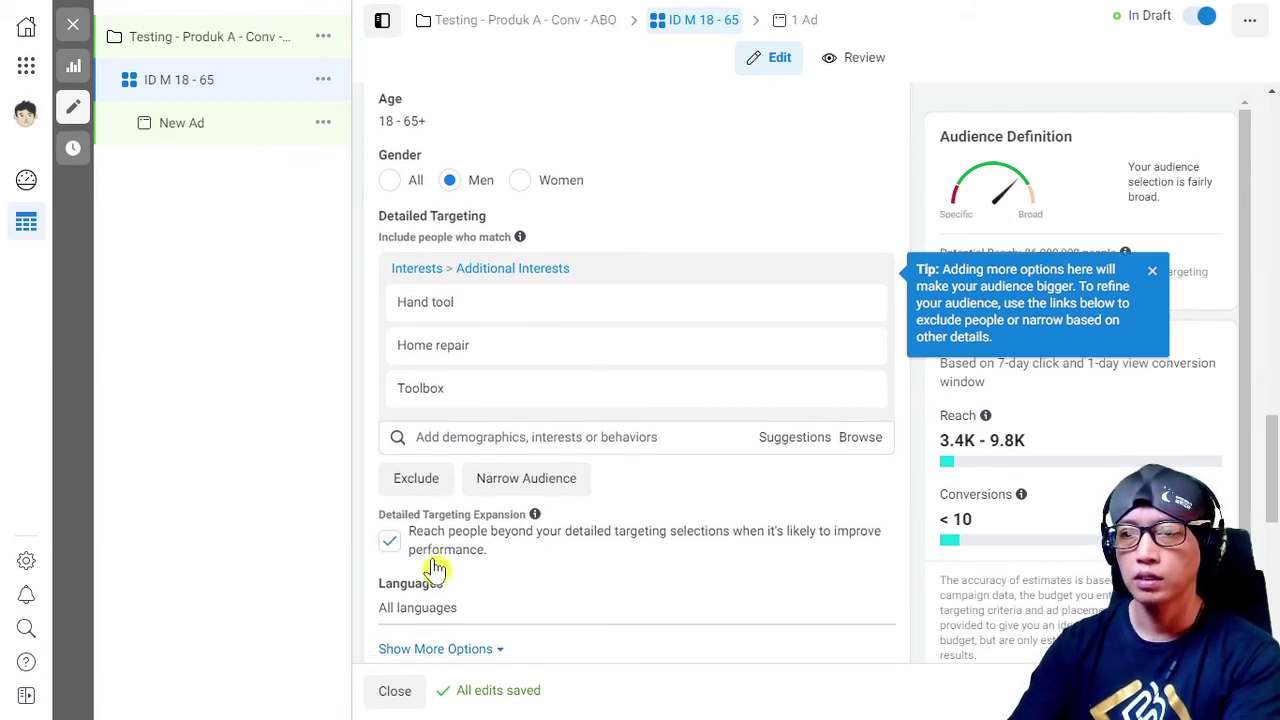
scroll(430, 568, down, 6)
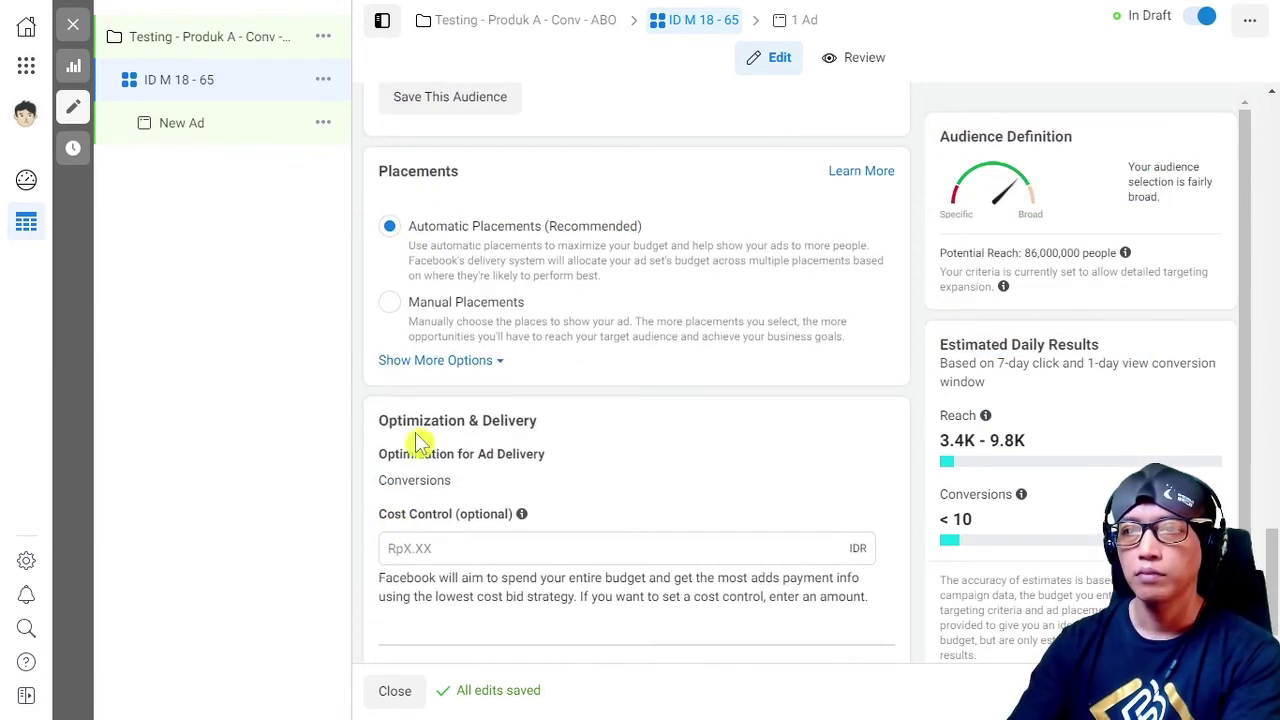
click(387, 304)
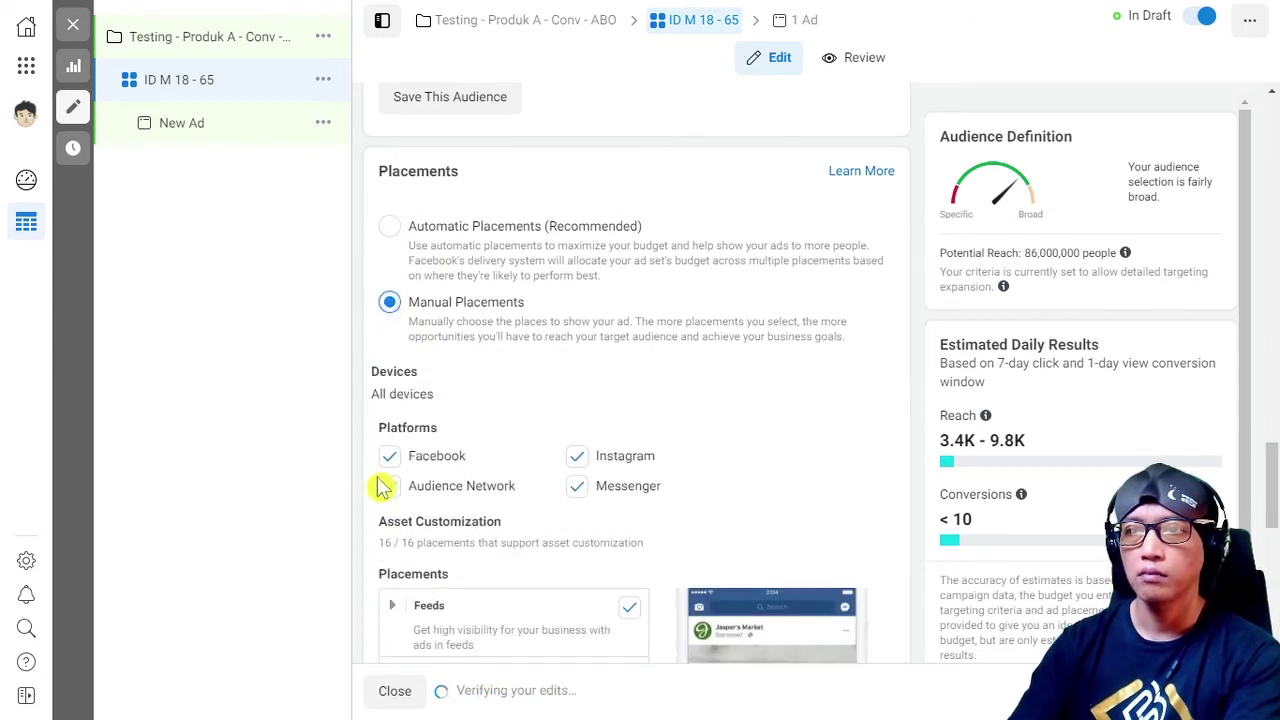
click(576, 460)
click(575, 488)
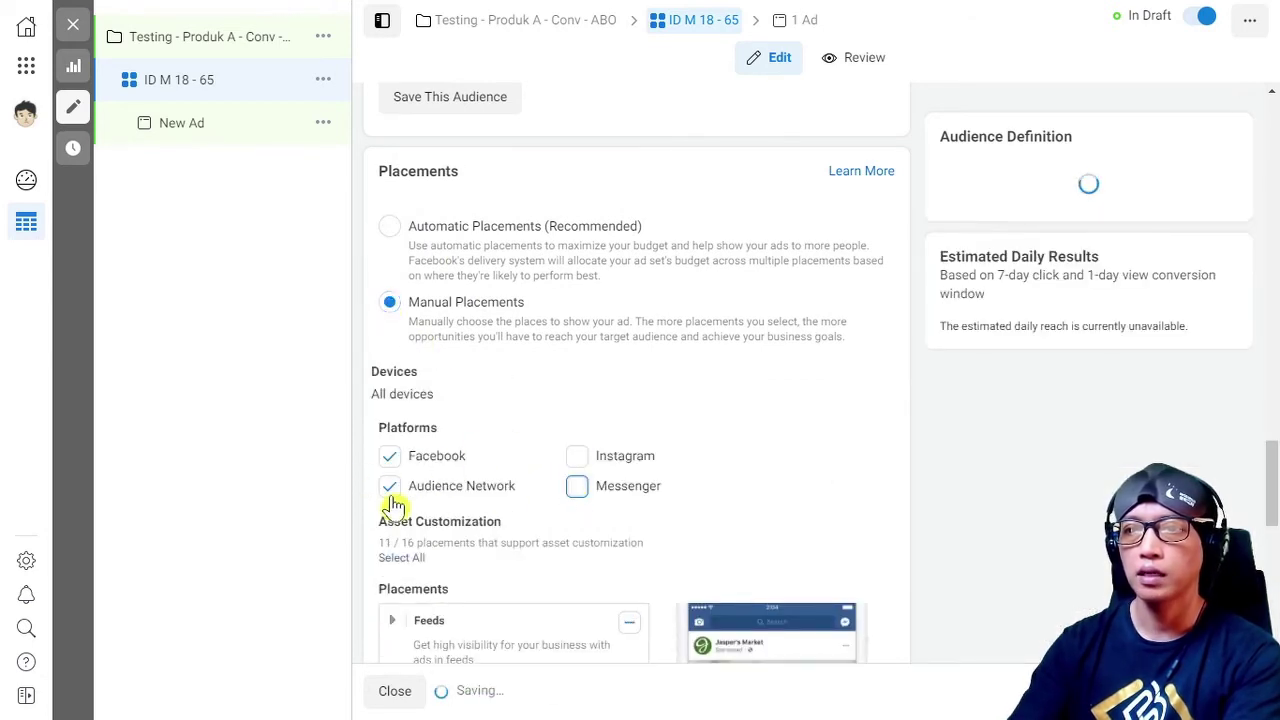
click(389, 488)
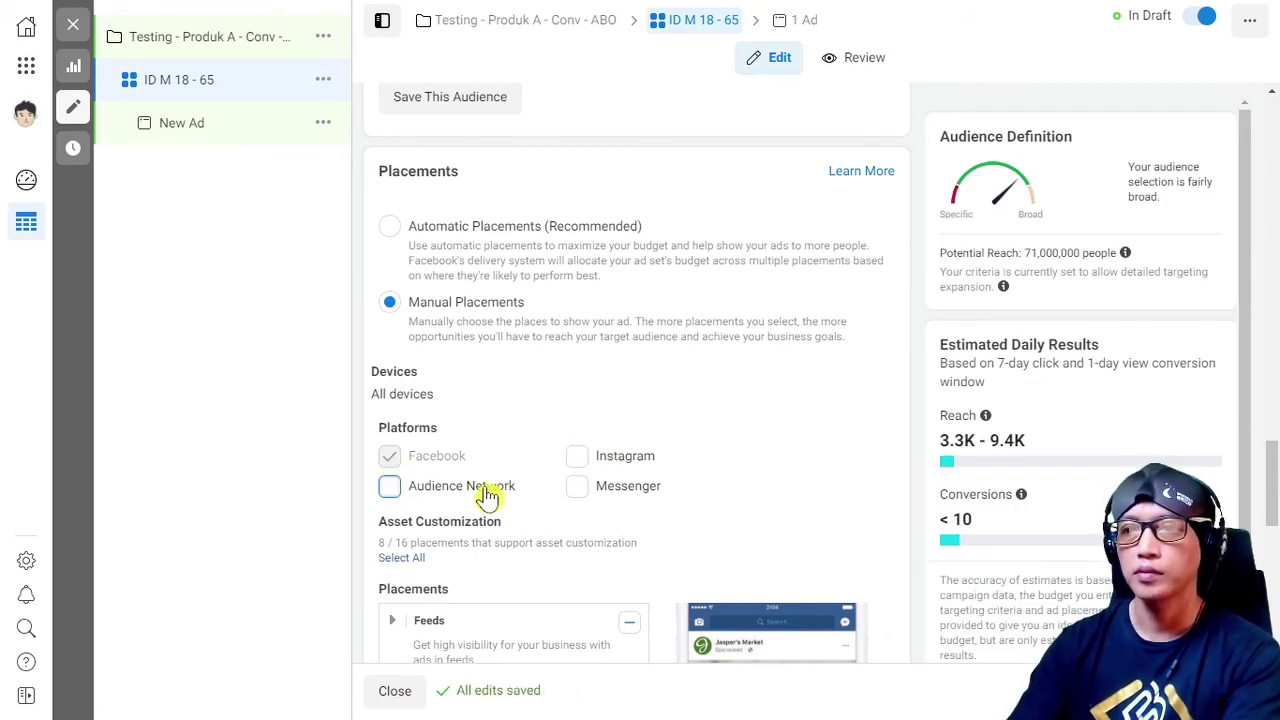
Look through the ad set's remaining placement and delivery options and open the New Ad's settings
scroll(485, 488, down, 3)
scroll(543, 537, down, 3)
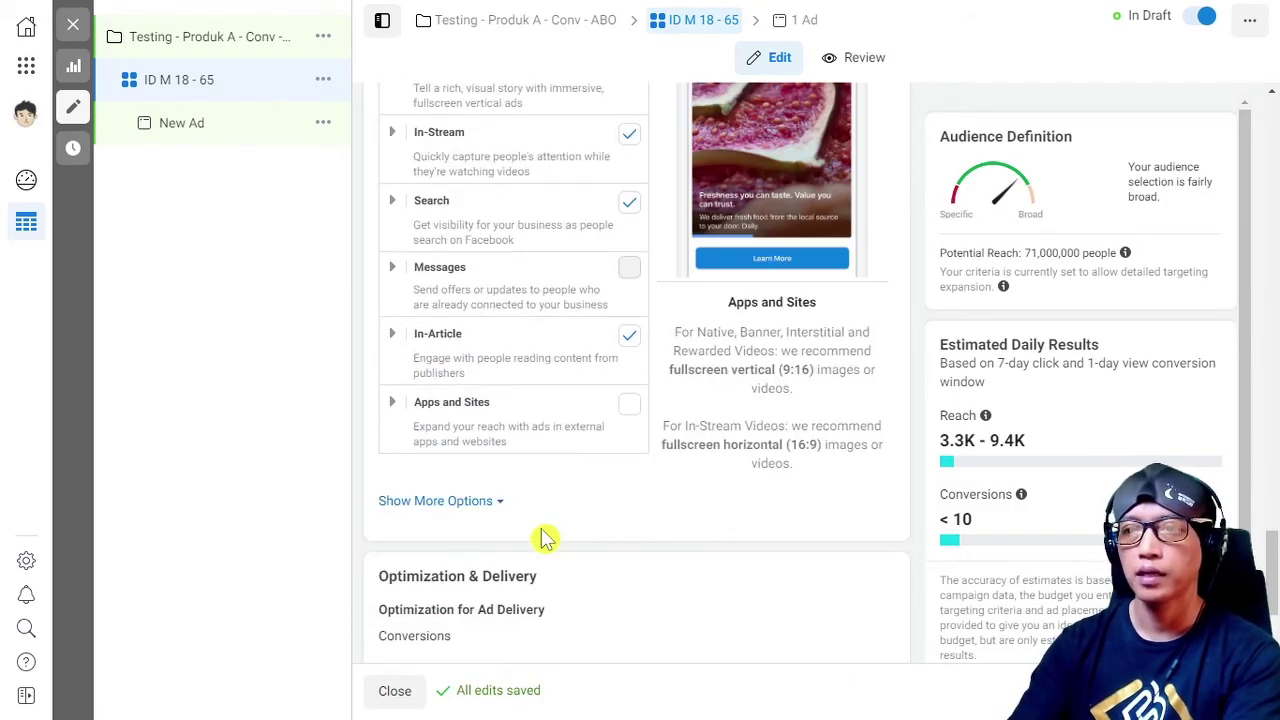
scroll(514, 485, down, 2)
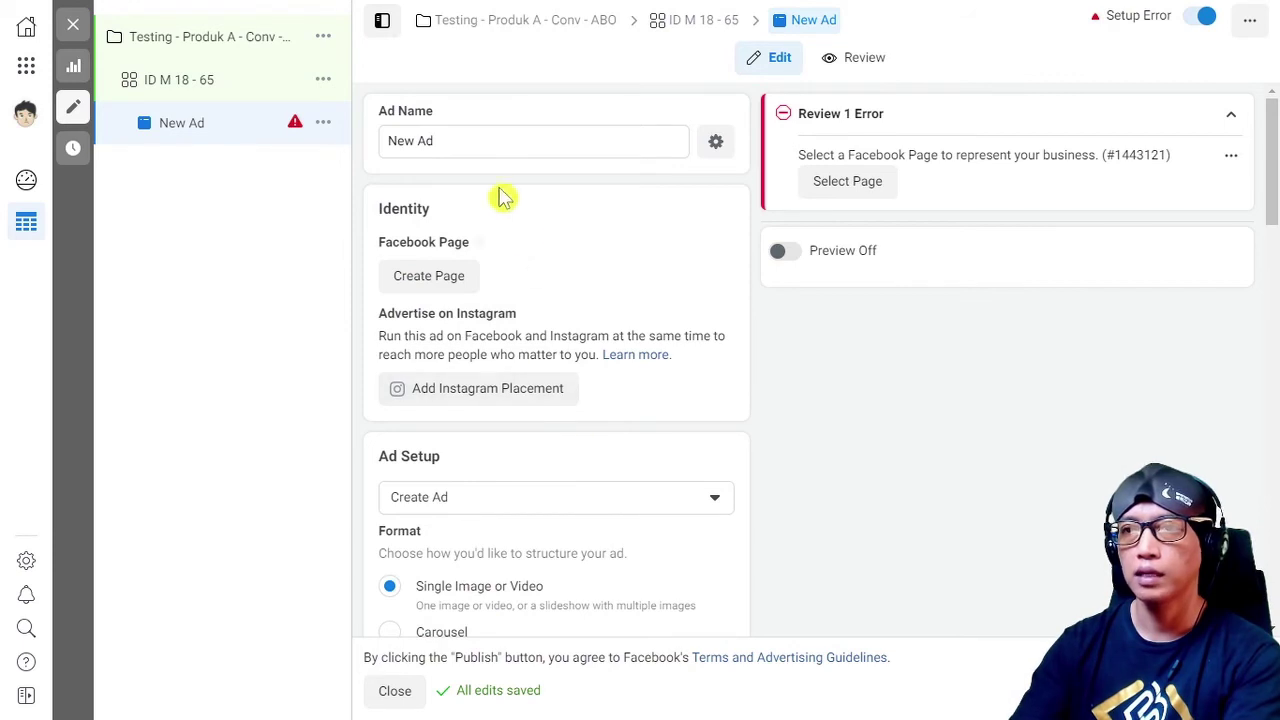
Reopen the ID M 18 - 65 ad set and review its settings from the conversion event through Detailed Targeting and placements
click(189, 92)
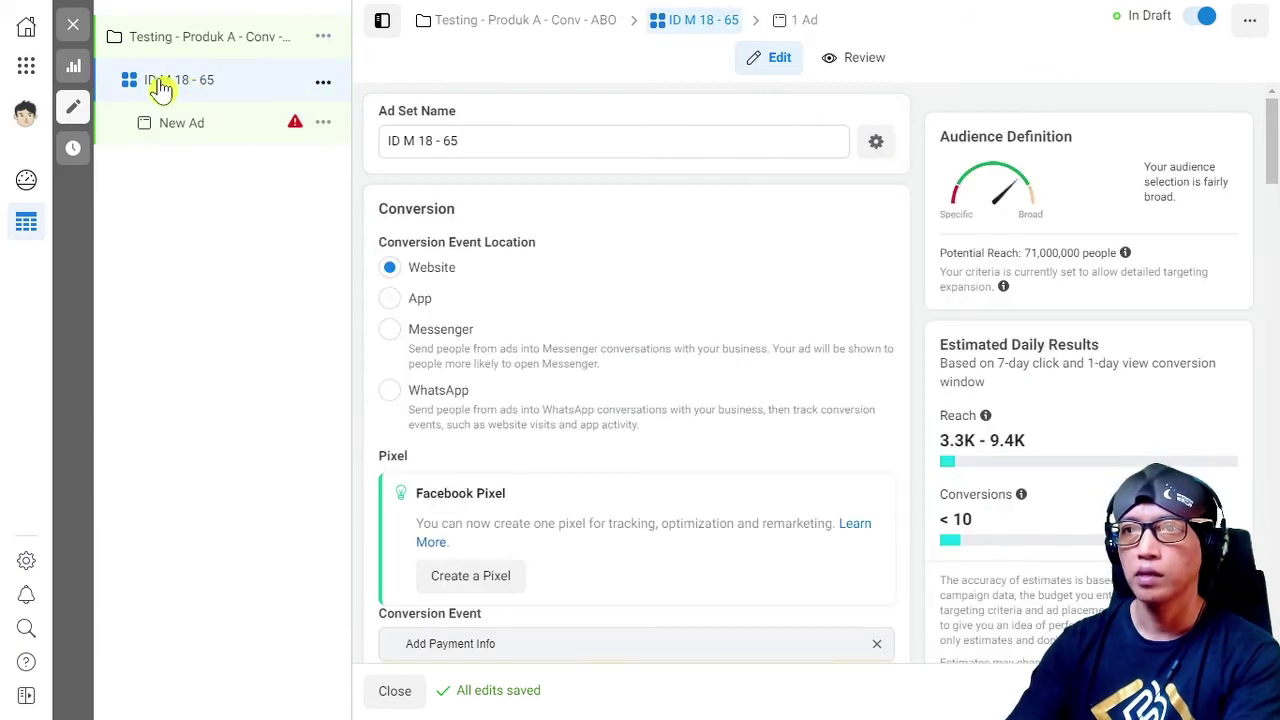
scroll(490, 425, down, 2)
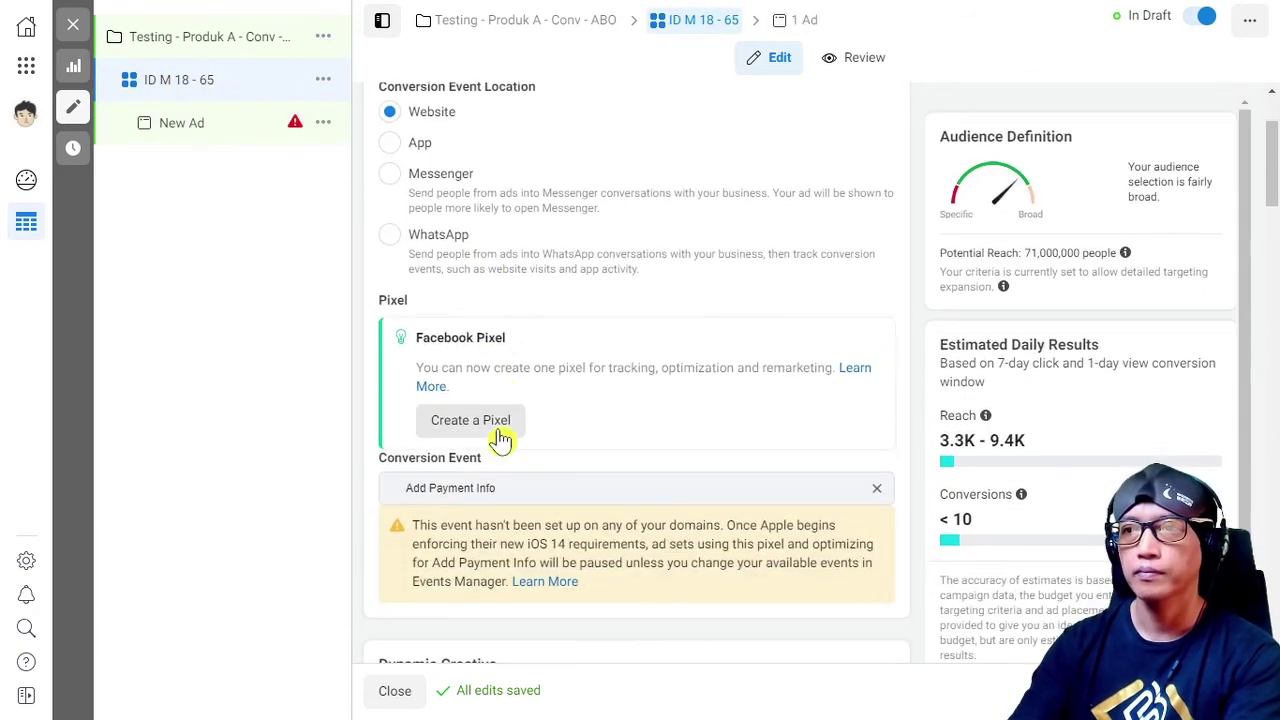
scroll(500, 437, down, 5)
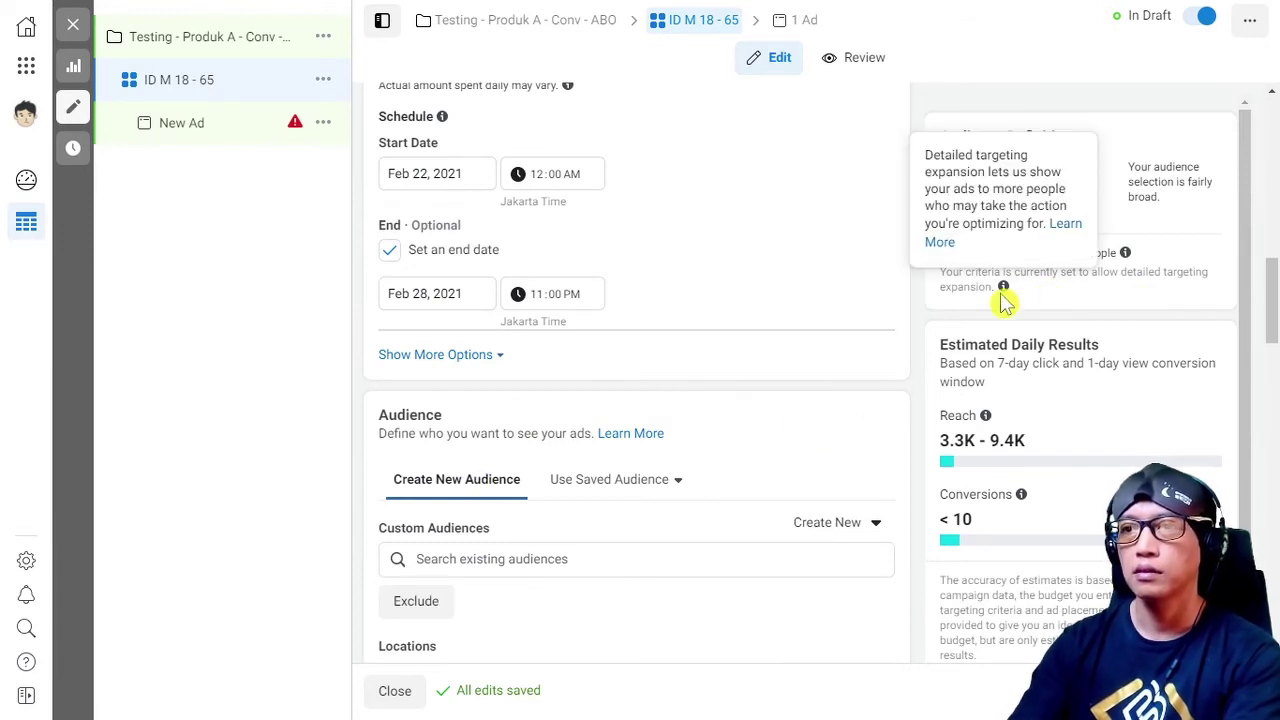
scroll(546, 400, down, 9)
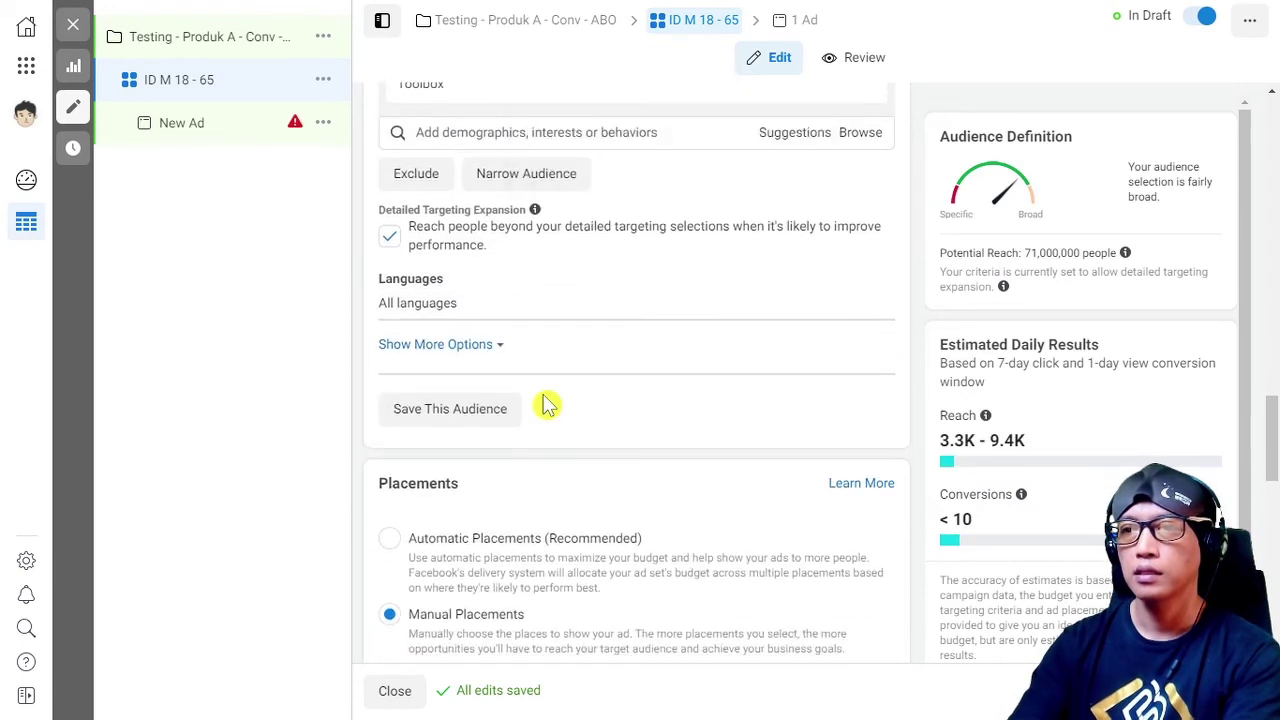
scroll(470, 390, up, 2)
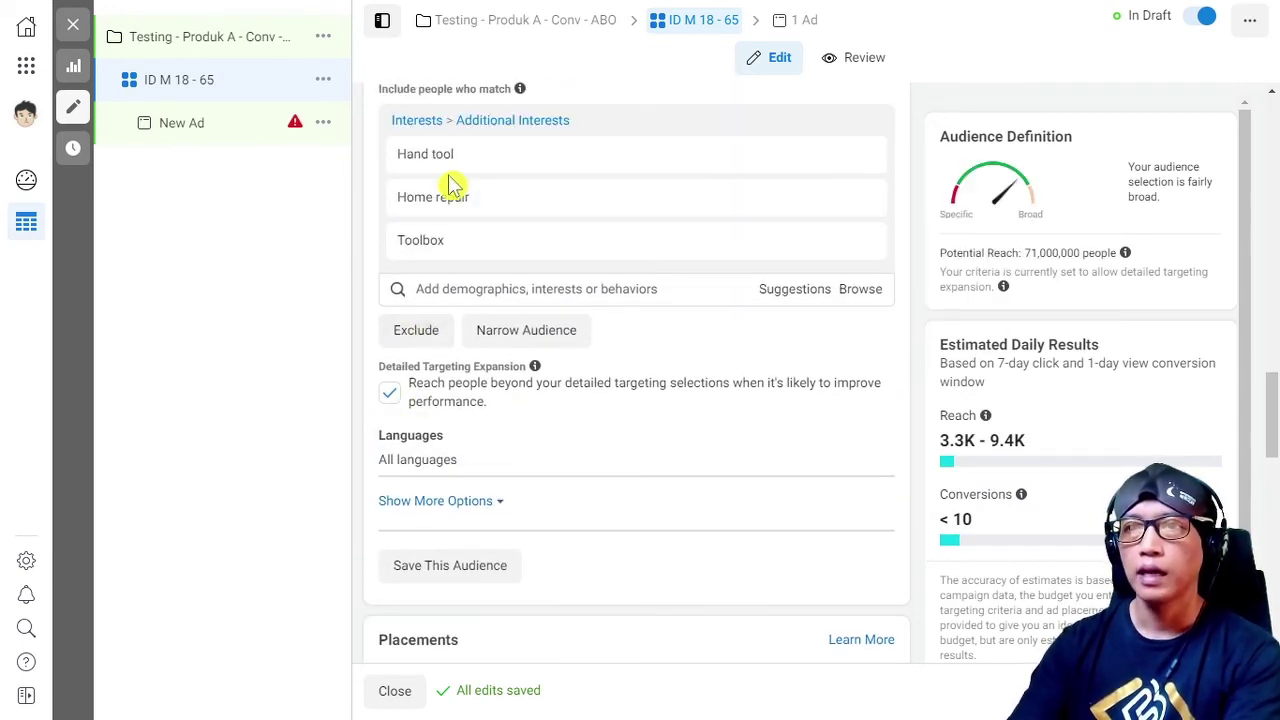
Turn Detailed Targeting Expansion off and on again to compare the potential reach of the chosen interests
mouse_move(940, 240)
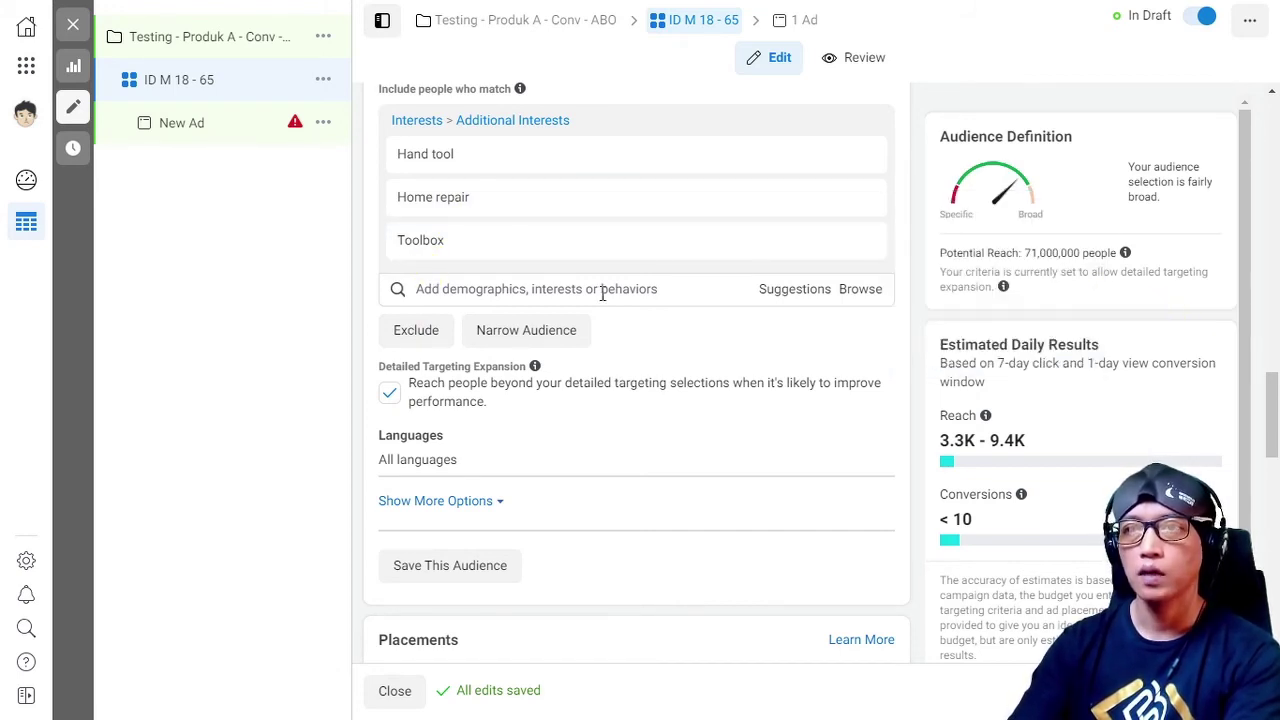
click(390, 394)
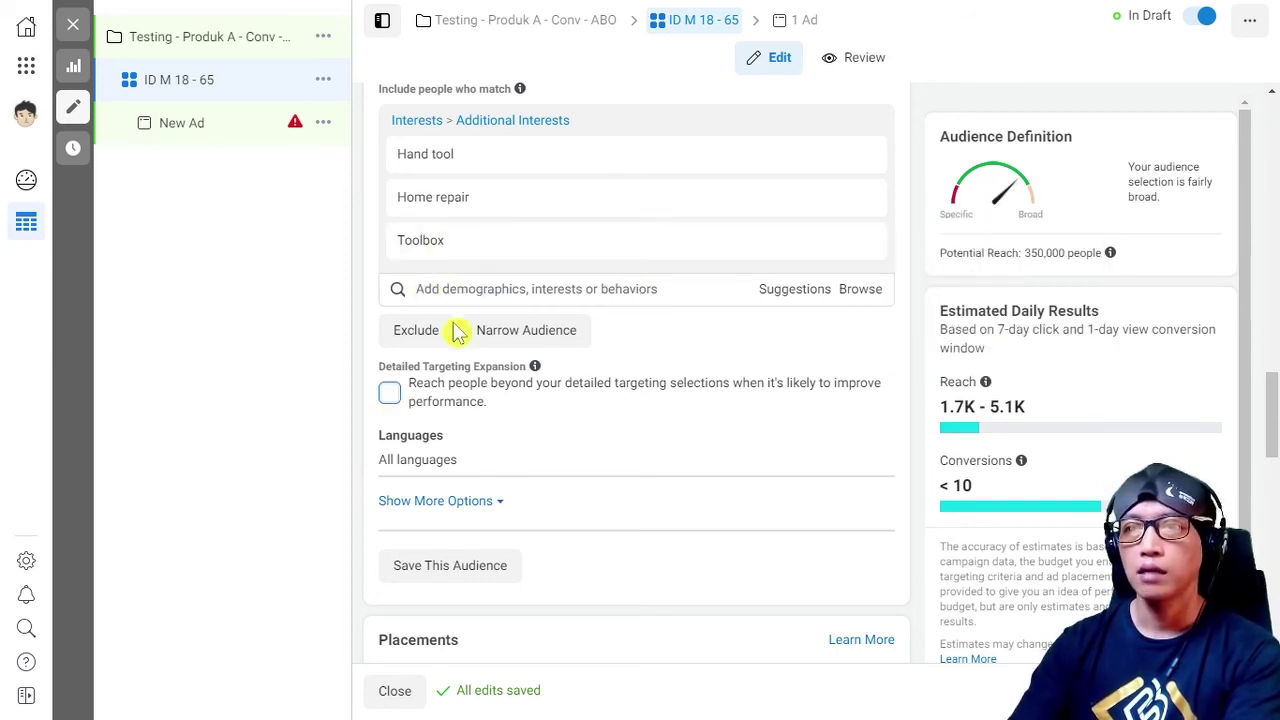
scroll(472, 455, down, 3)
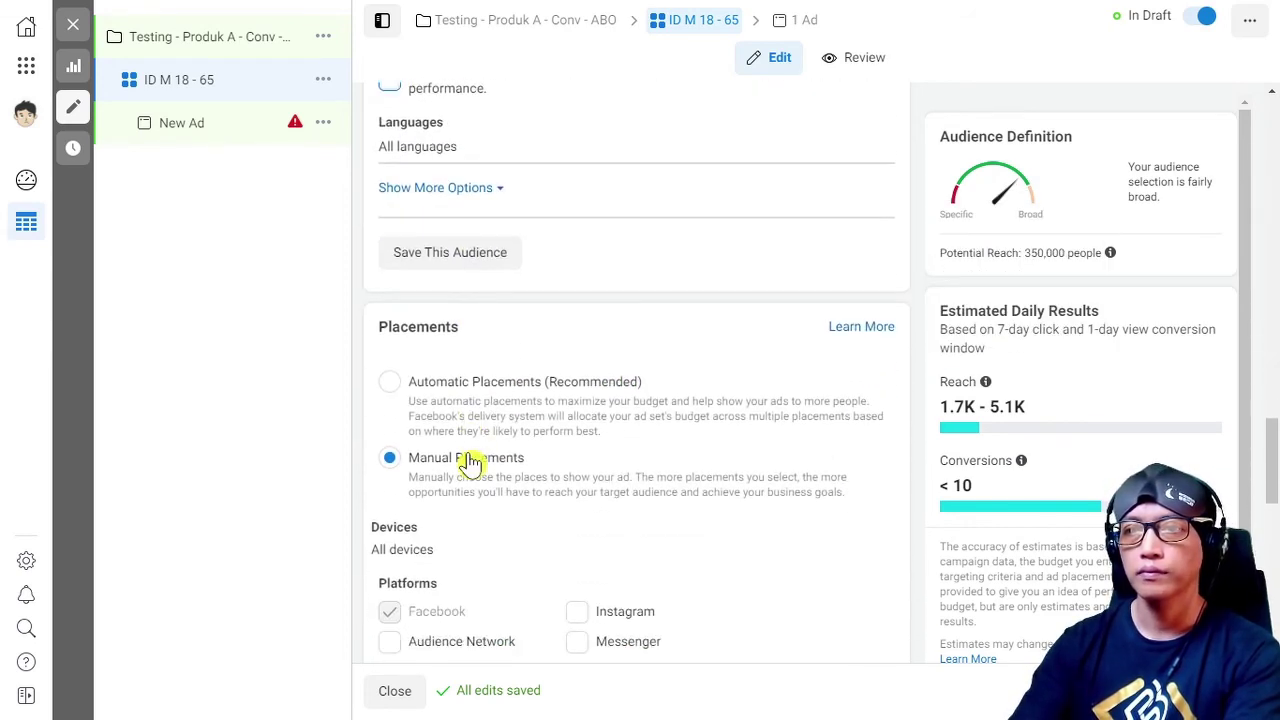
scroll(471, 457, up, 3)
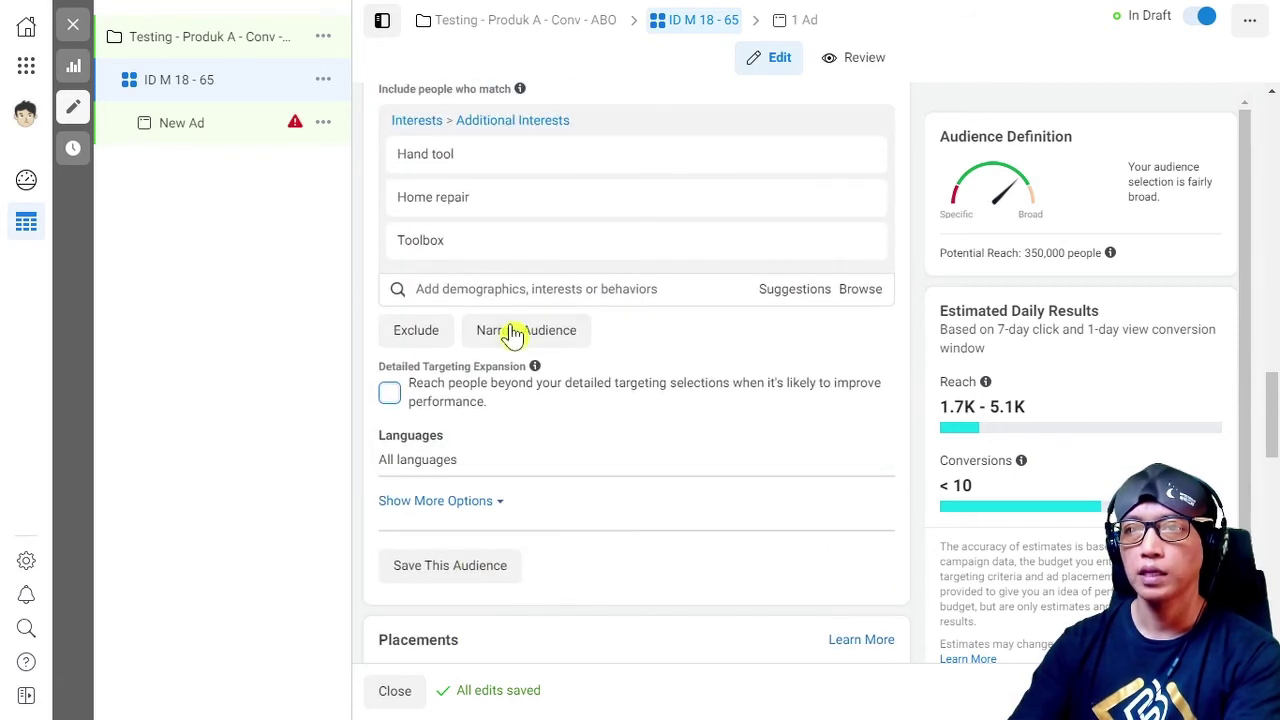
click(390, 393)
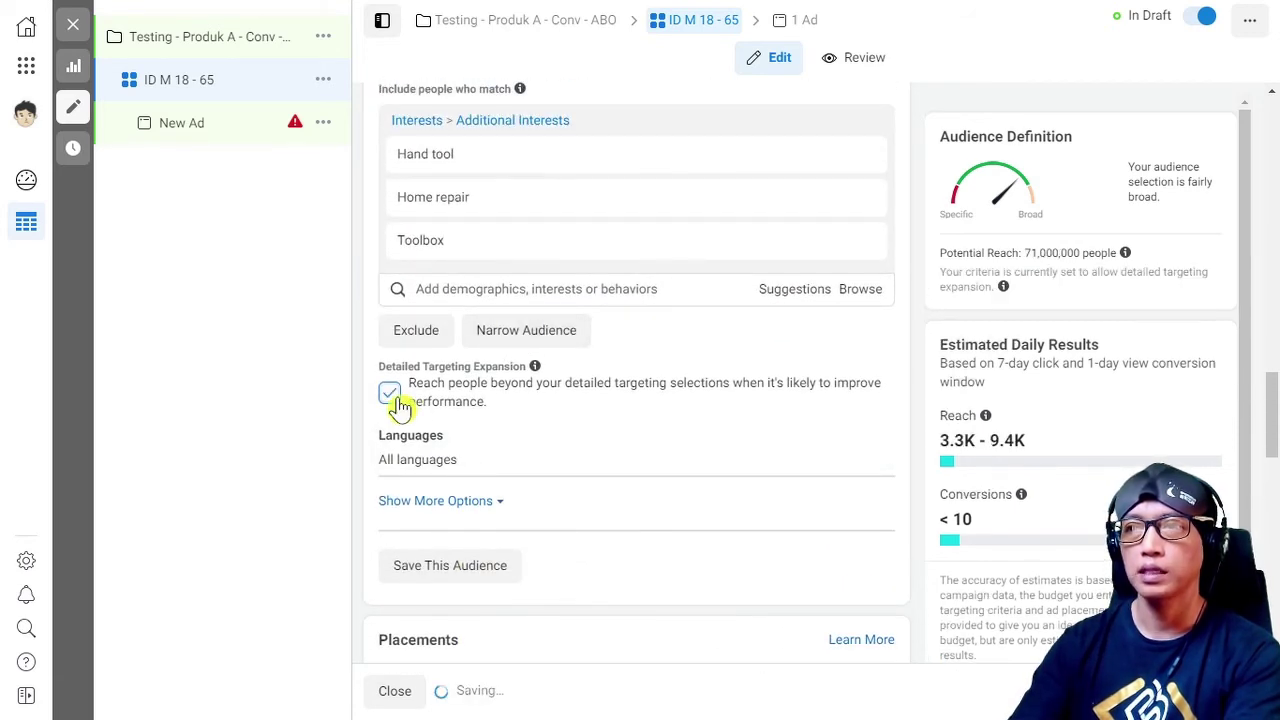
mouse_move(493, 193)
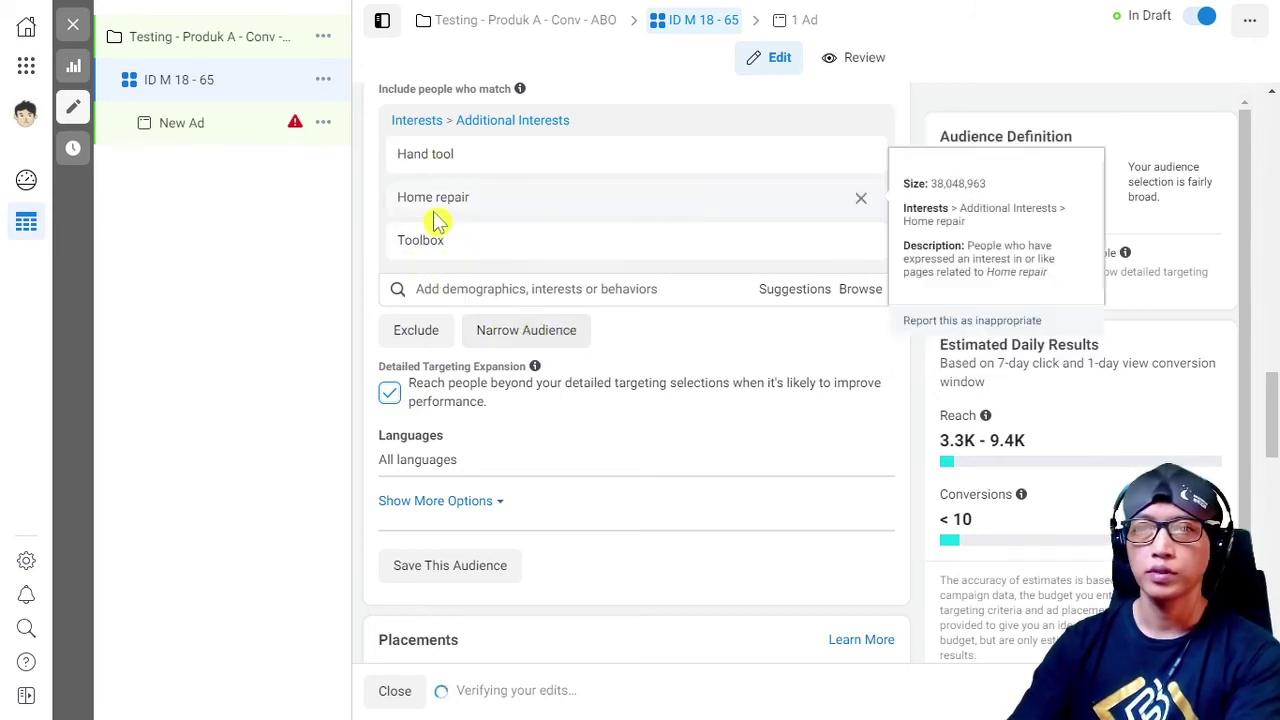
Move the Toolbox interest out of the main interest group into a narrowing group that people must also match
double_click(430, 244)
key(ctrl+c)
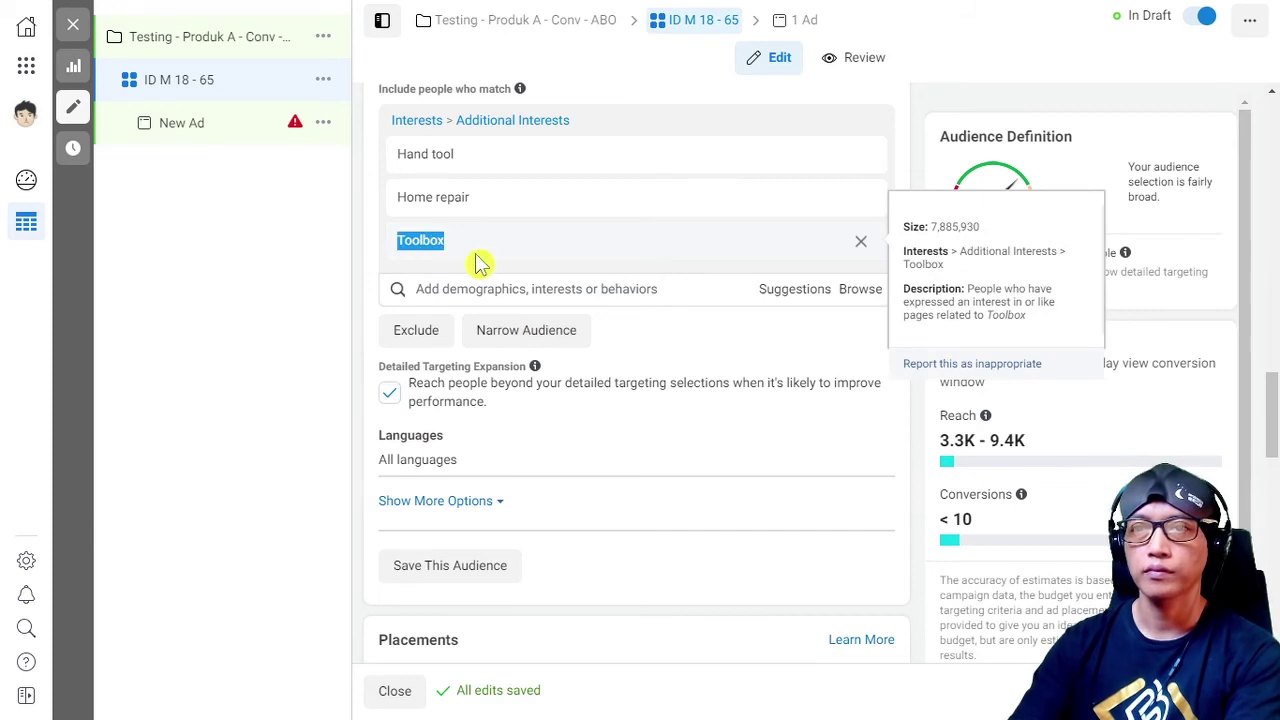
click(526, 333)
click(469, 353)
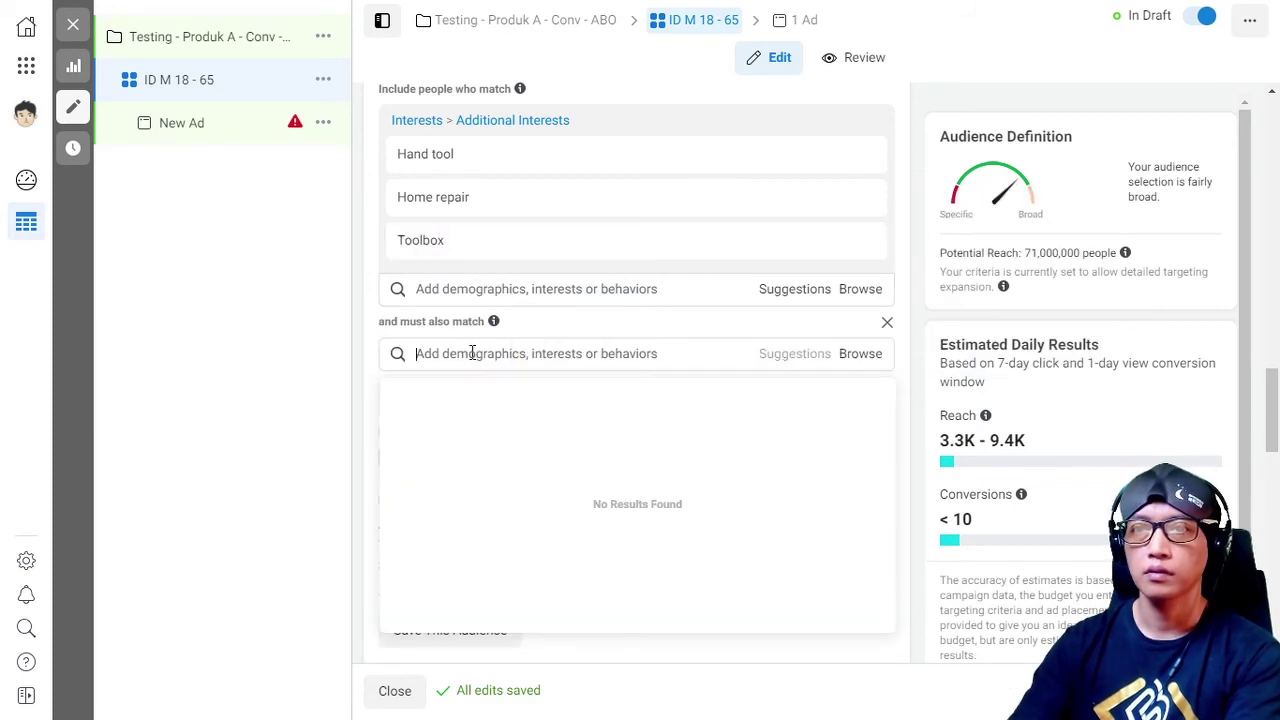
key(ctrl+v)
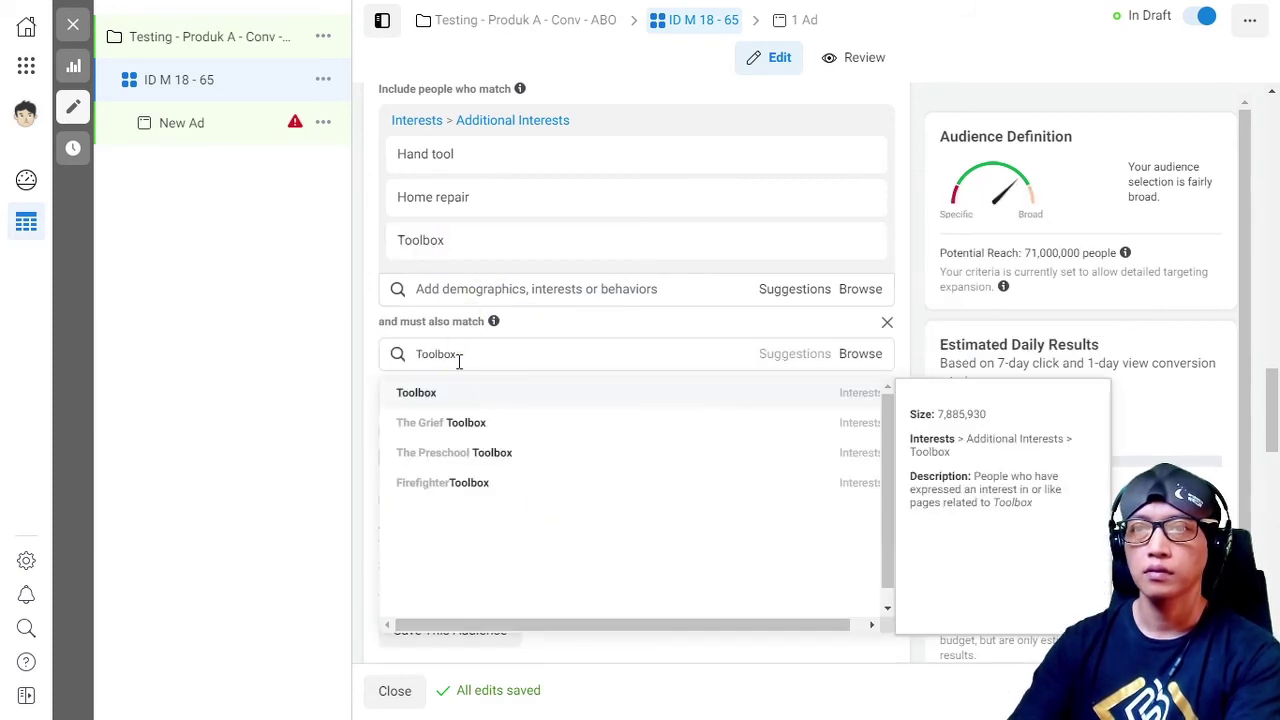
click(443, 408)
mouse_move(457, 249)
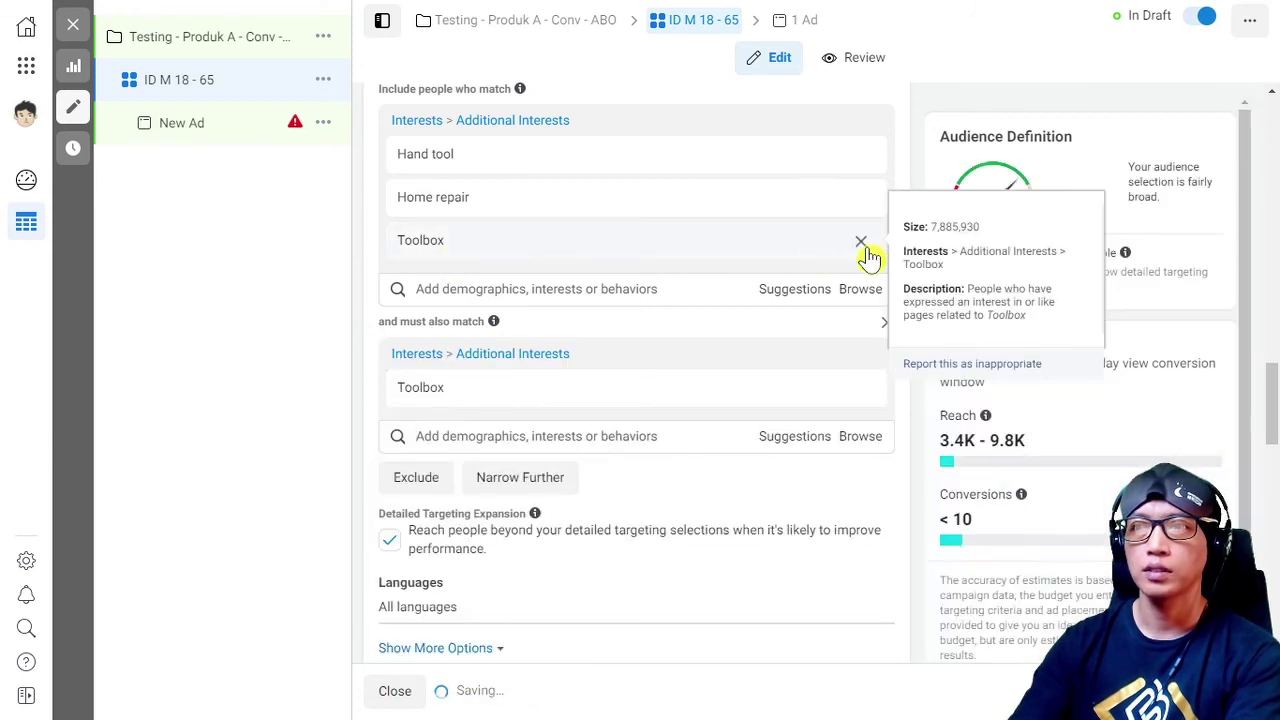
click(861, 241)
Move the Home repair interest out of the main group into a second, further narrowing group that people must also match
triple_click(428, 203)
key(ctrl+c)
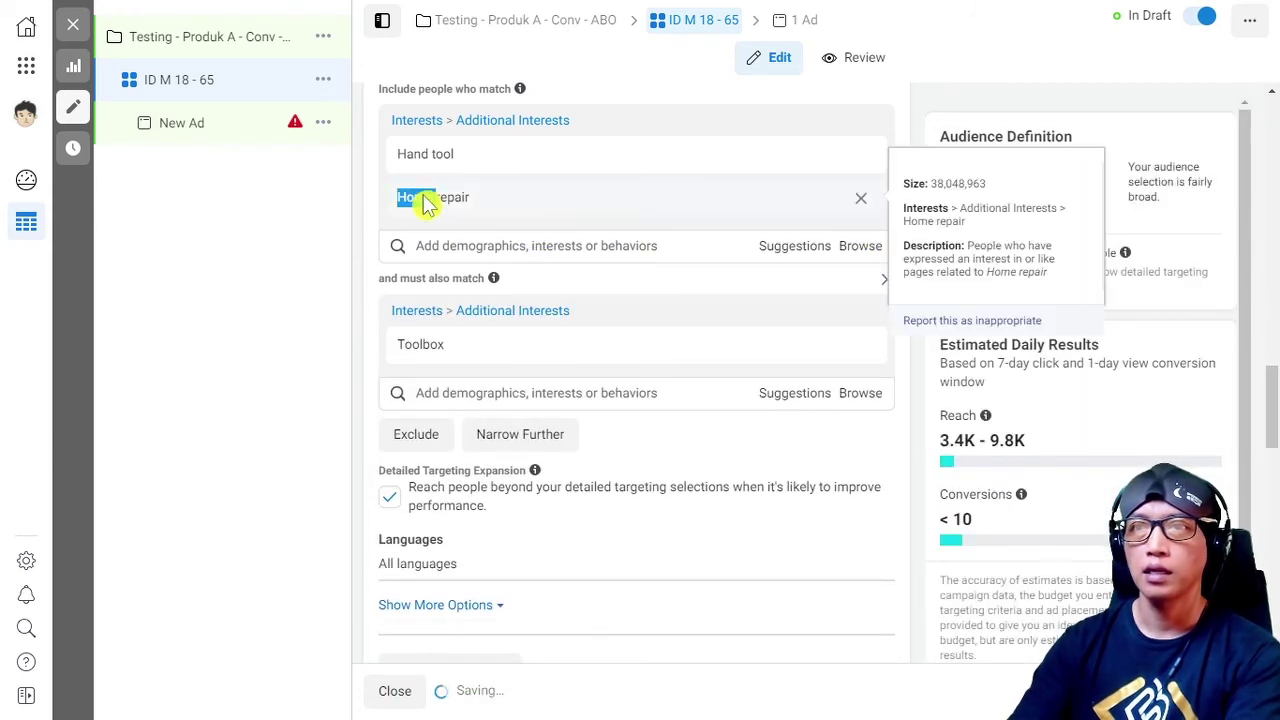
click(861, 199)
click(549, 410)
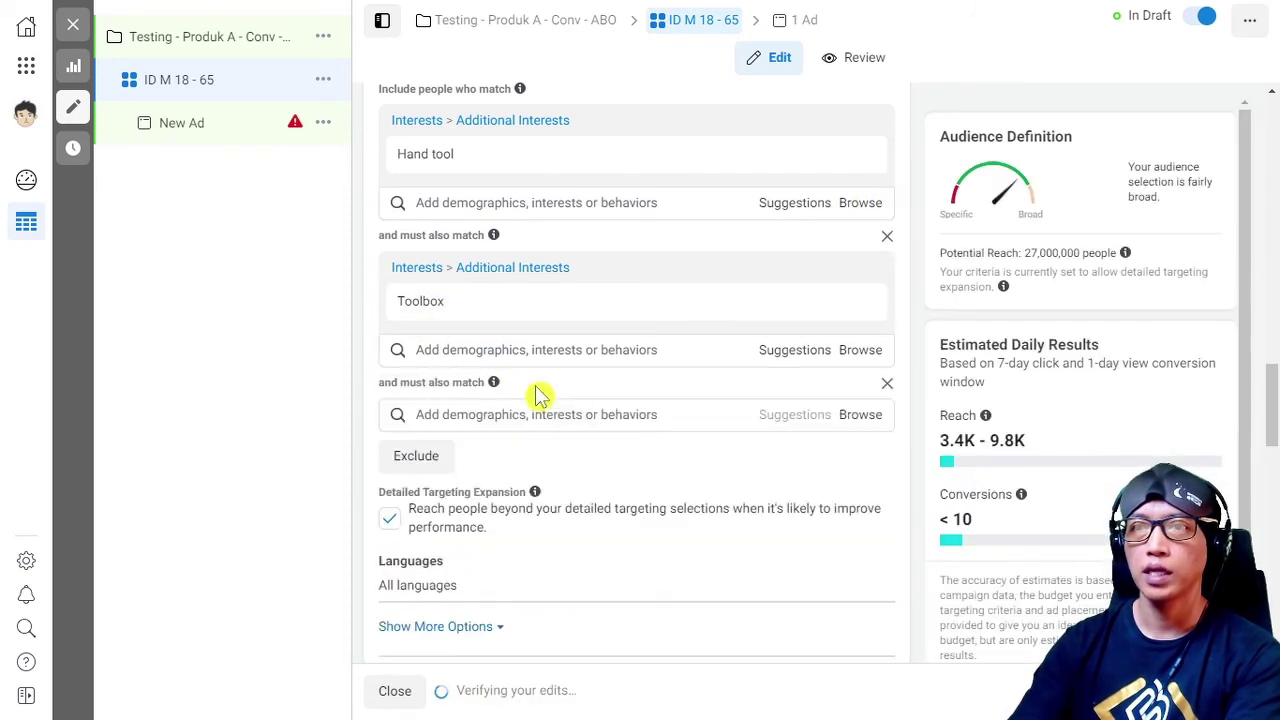
click(466, 416)
key(ctrl+v)
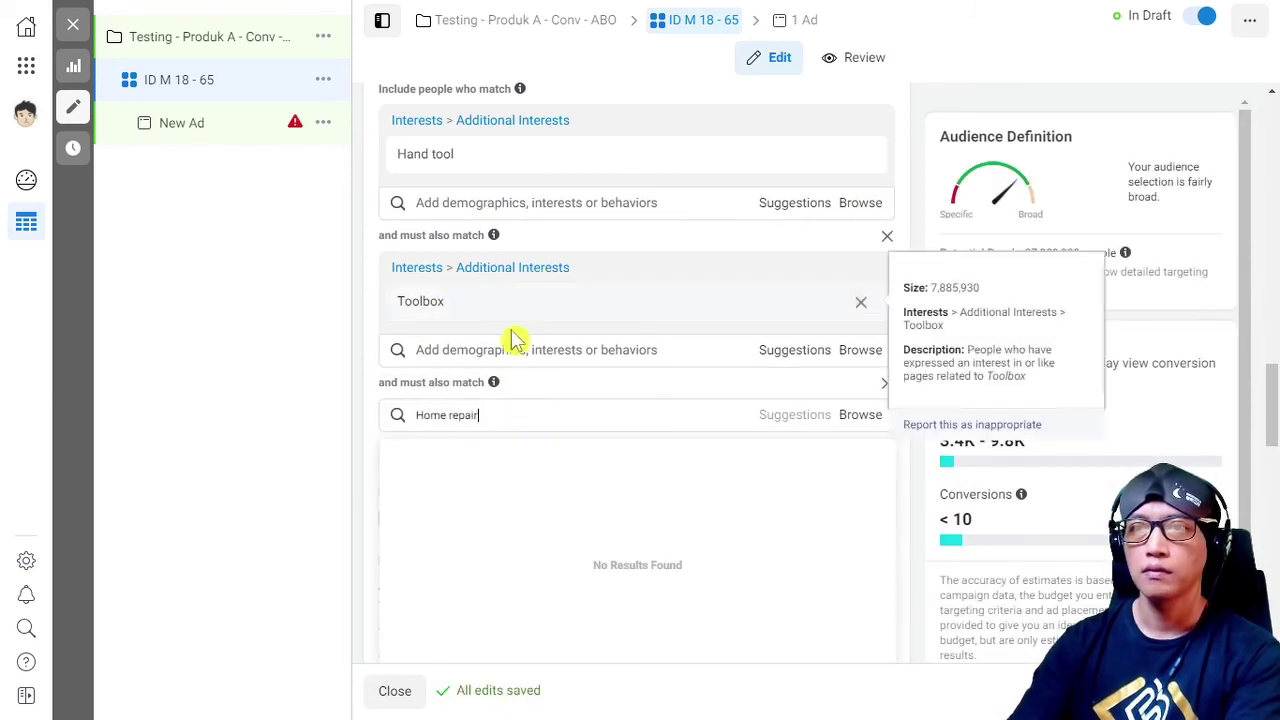
click(468, 456)
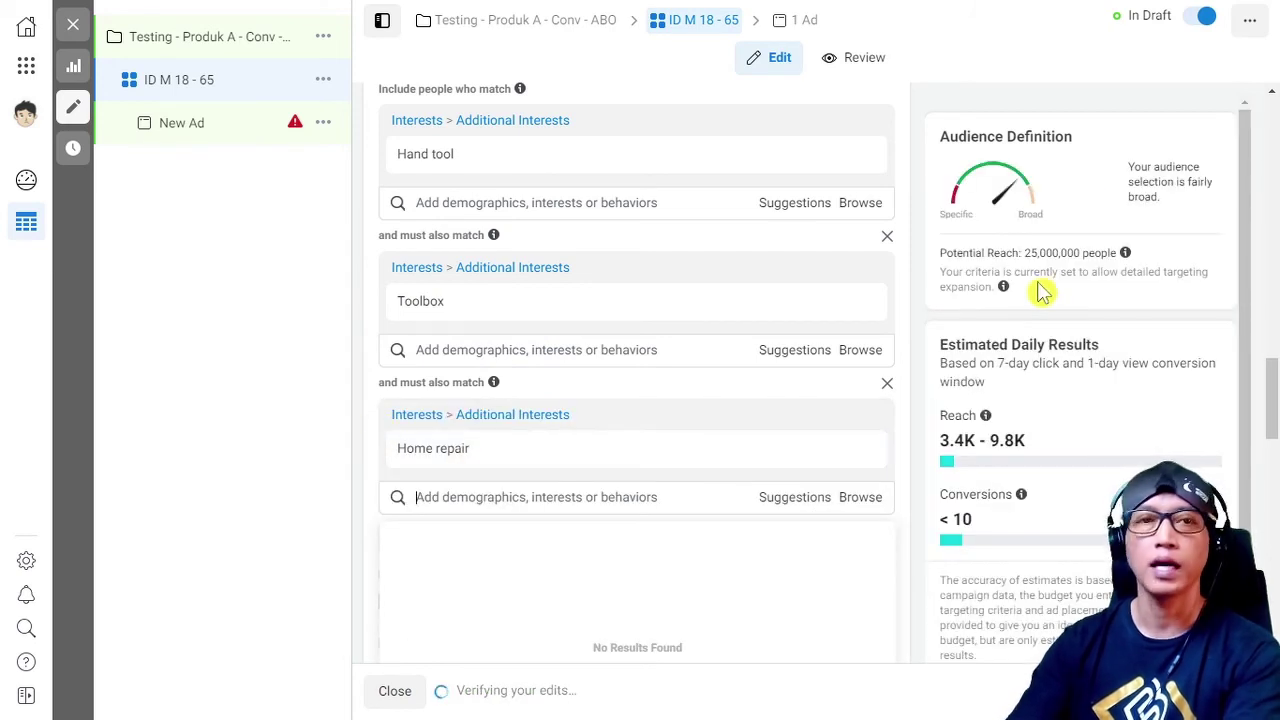
Review the three narrowed interest groups and toggle Detailed Targeting Expansion to compare their potential reach, leaving it on
mouse_move(452, 460)
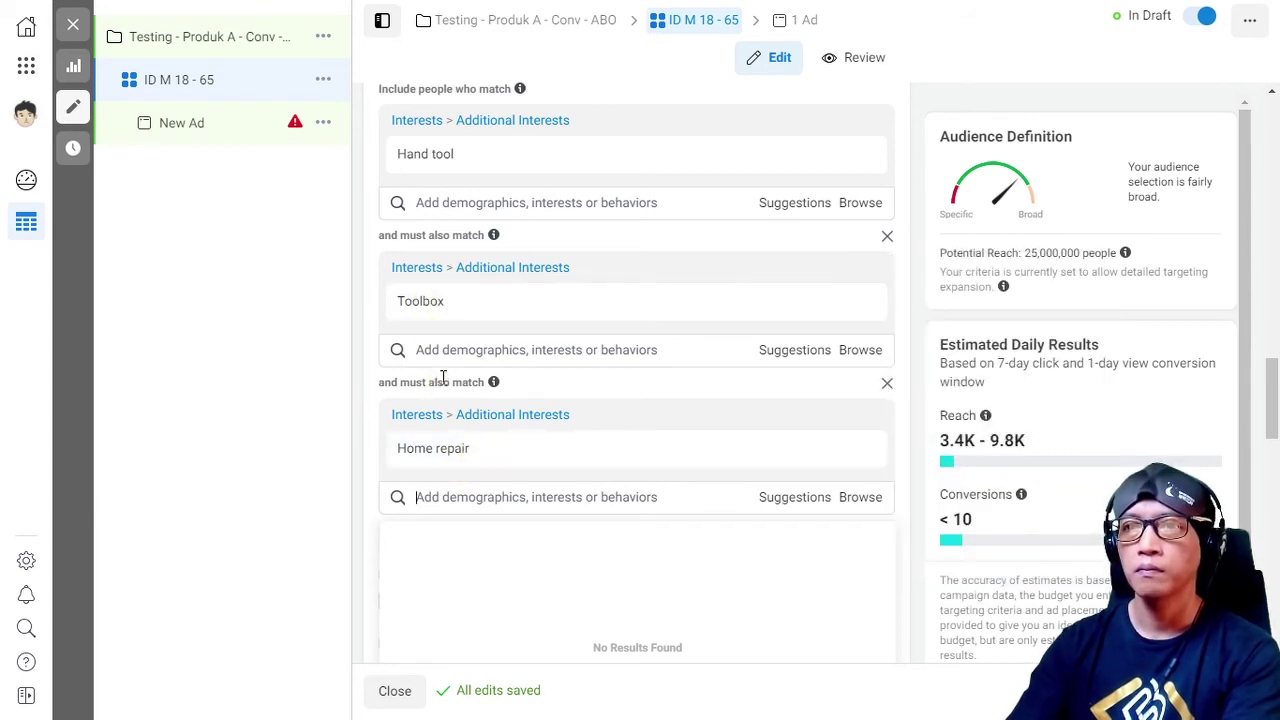
scroll(445, 382, up, 2)
mouse_move(430, 325)
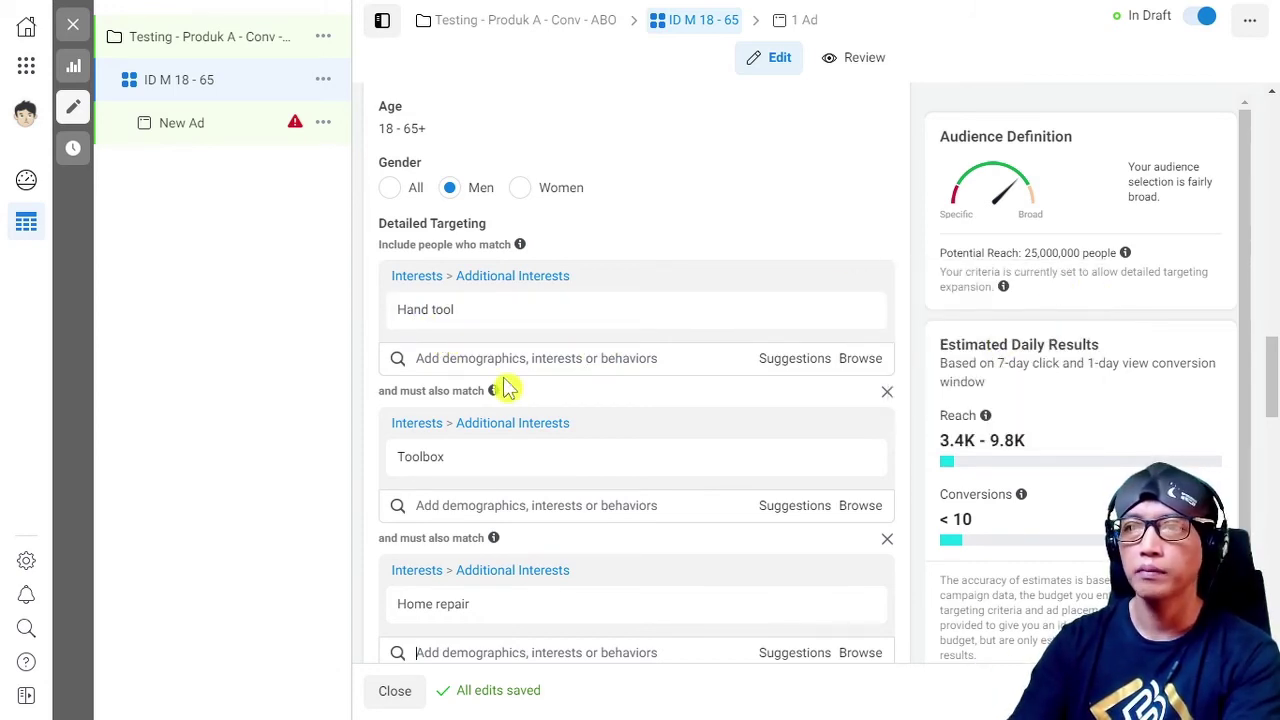
scroll(390, 450, down, 2)
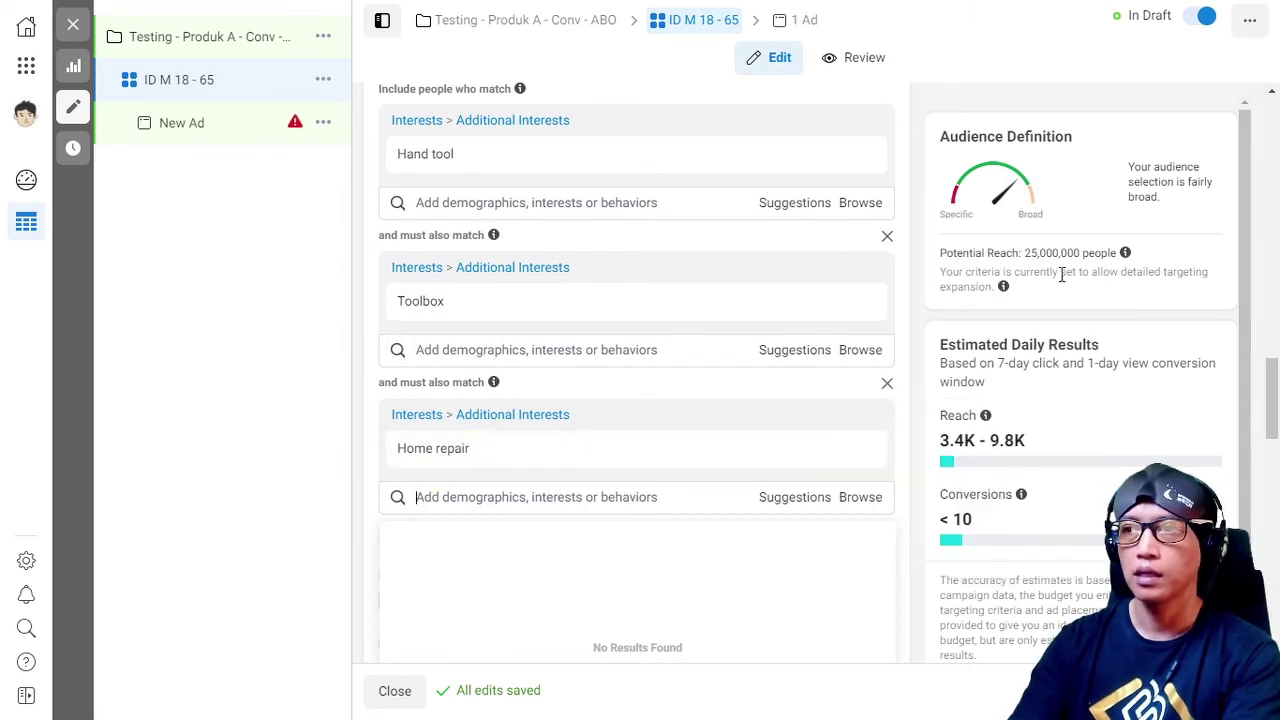
click(377, 458)
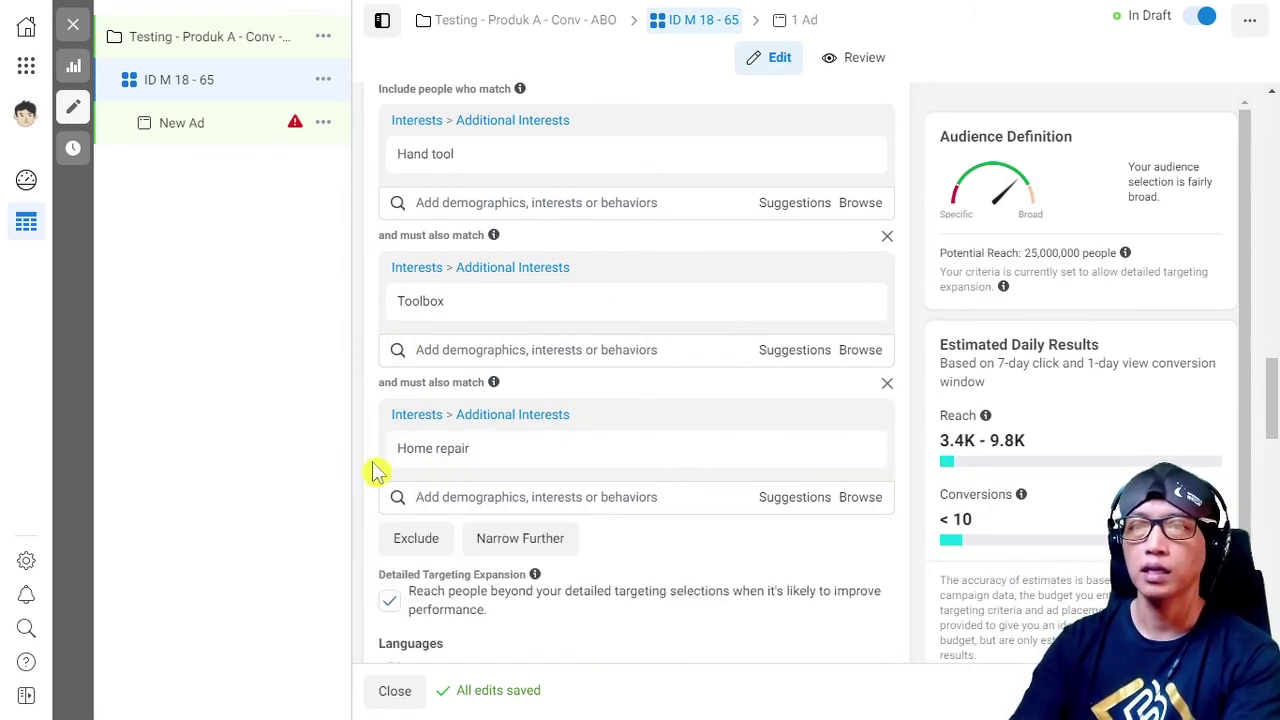
click(390, 601)
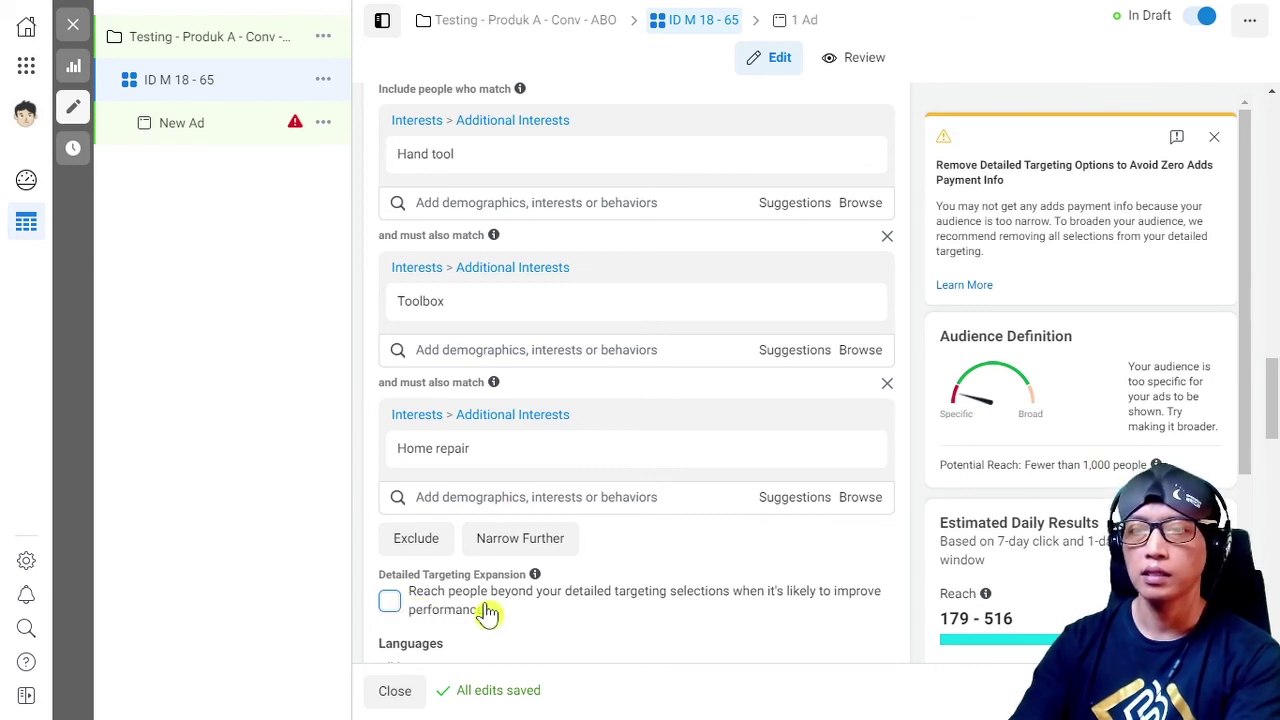
click(390, 601)
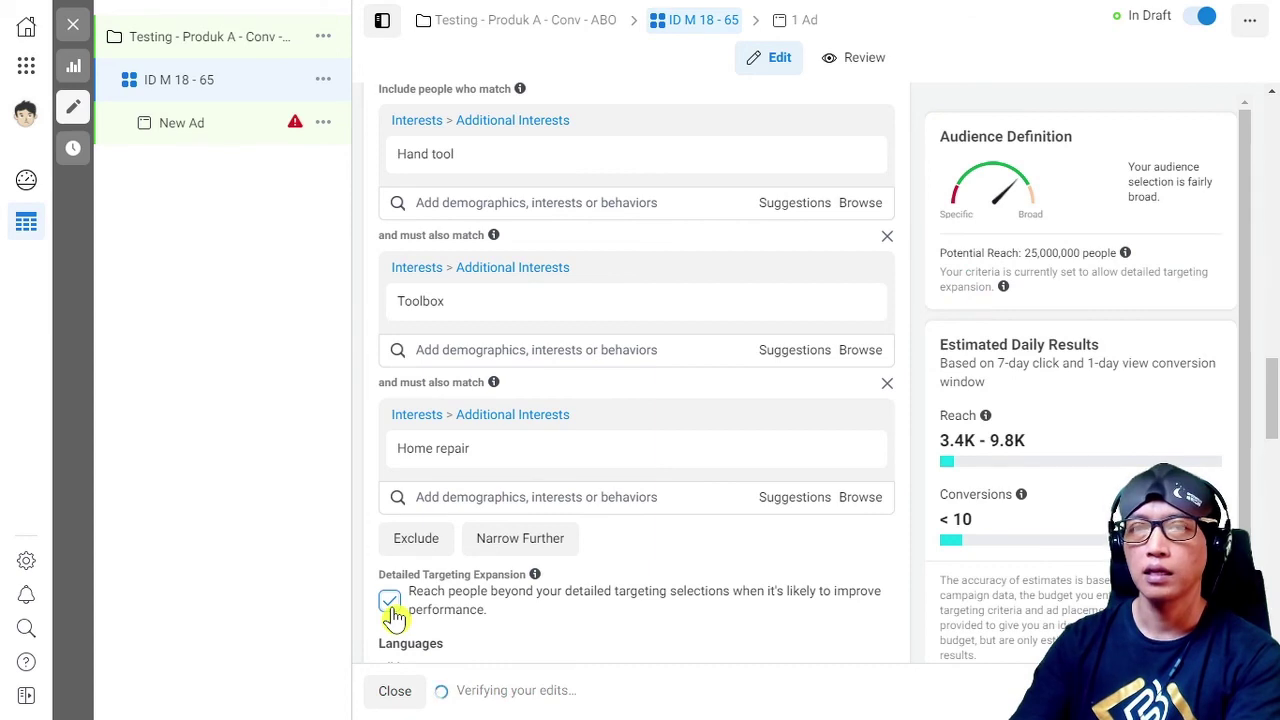
click(390, 601)
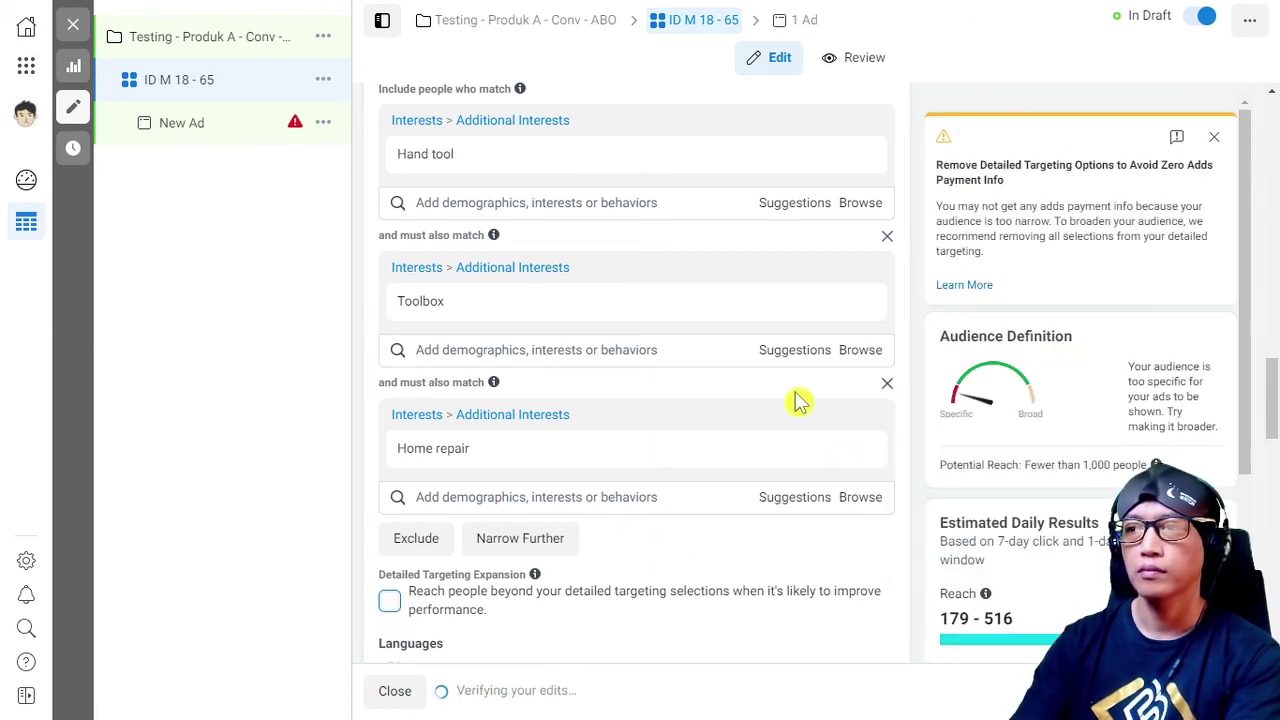
mouse_move(437, 160)
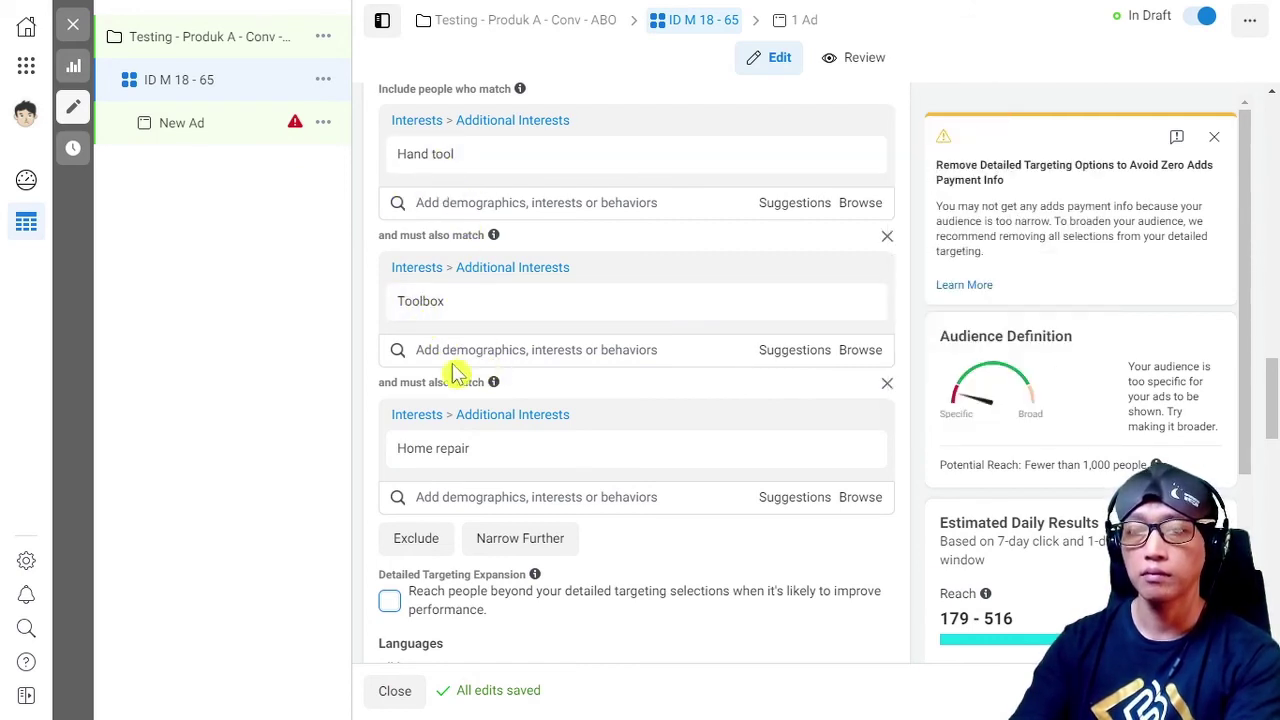
click(392, 603)
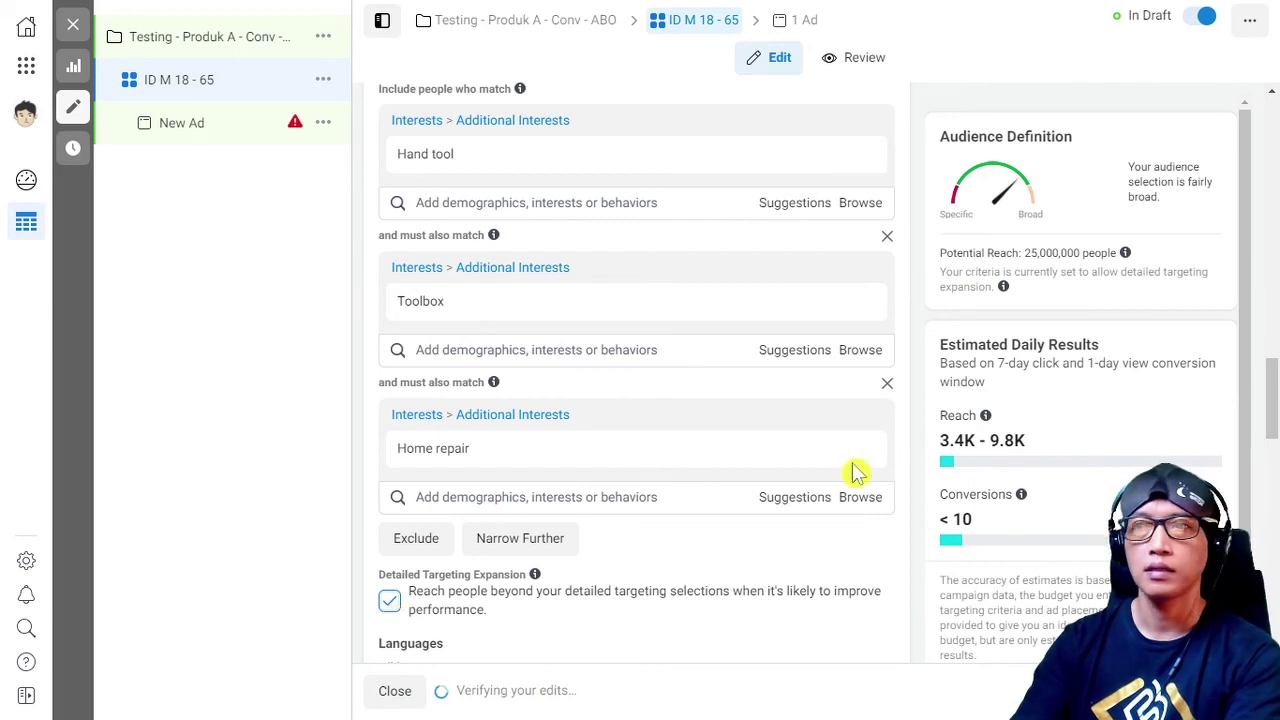
click(389, 600)
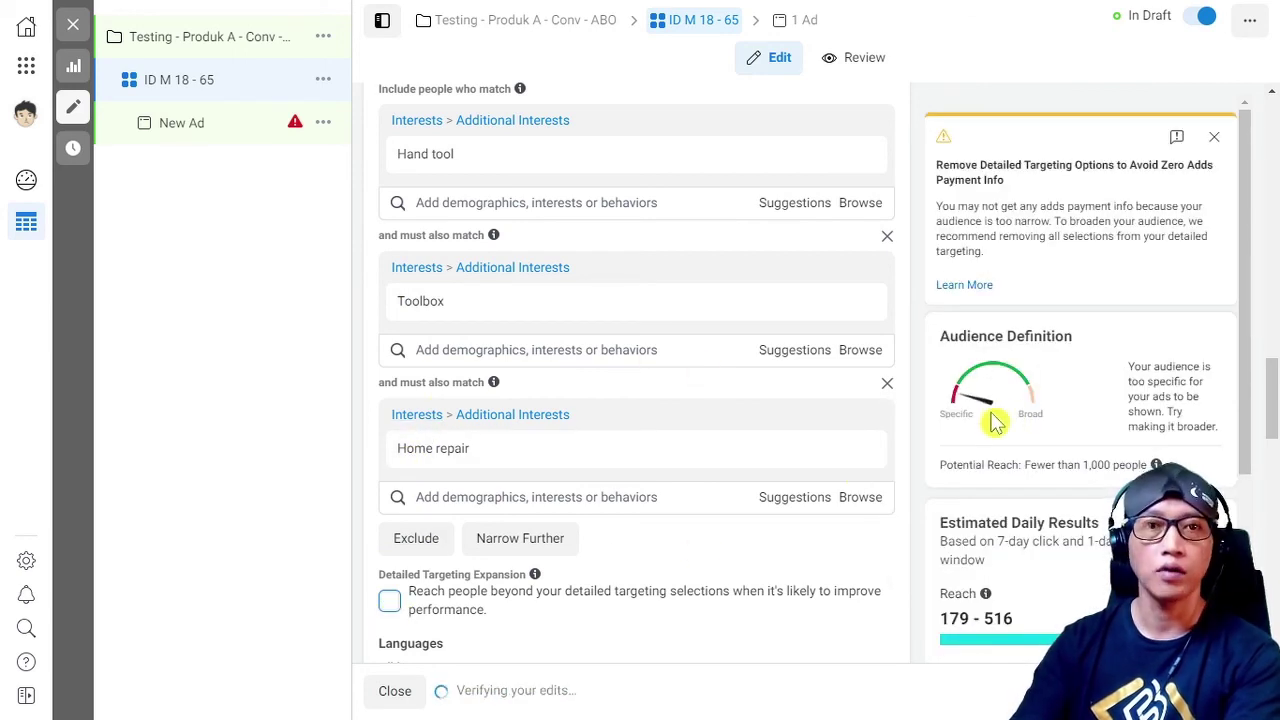
click(389, 601)
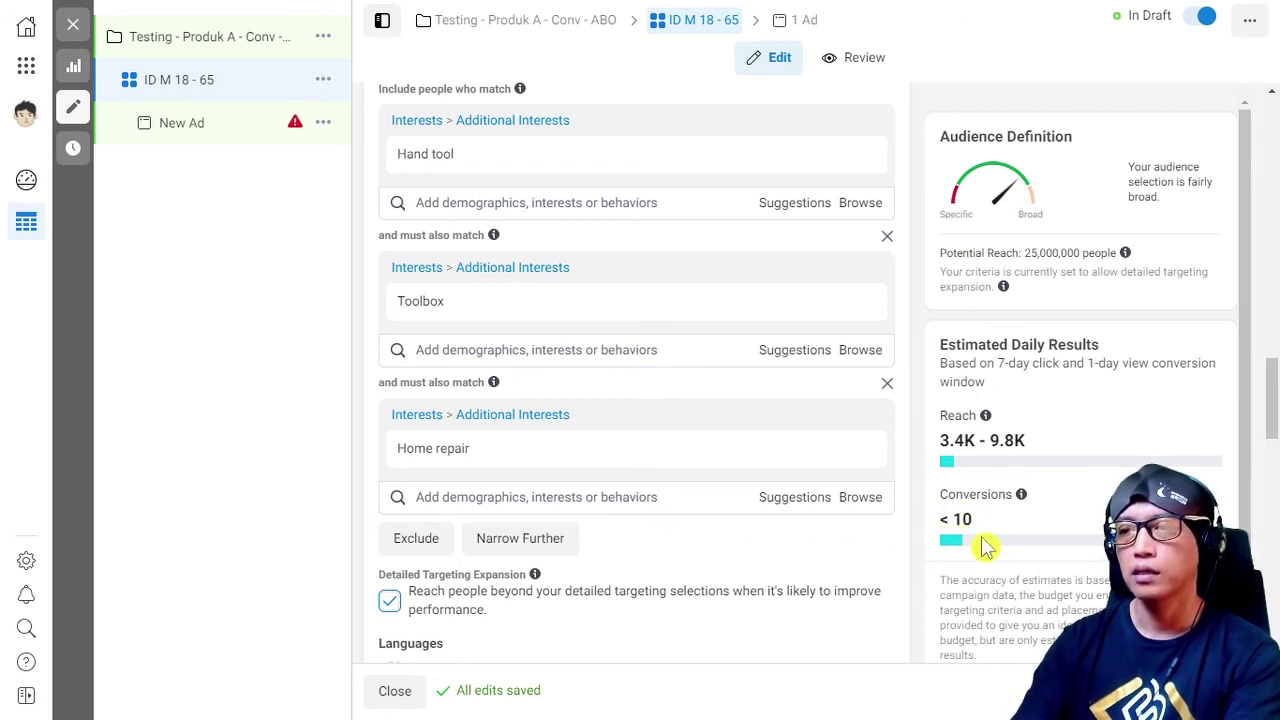
Review the ad set's placements and look through the New Ad's settings from identity and format to destination and call to action
scroll(500, 535, down, 15)
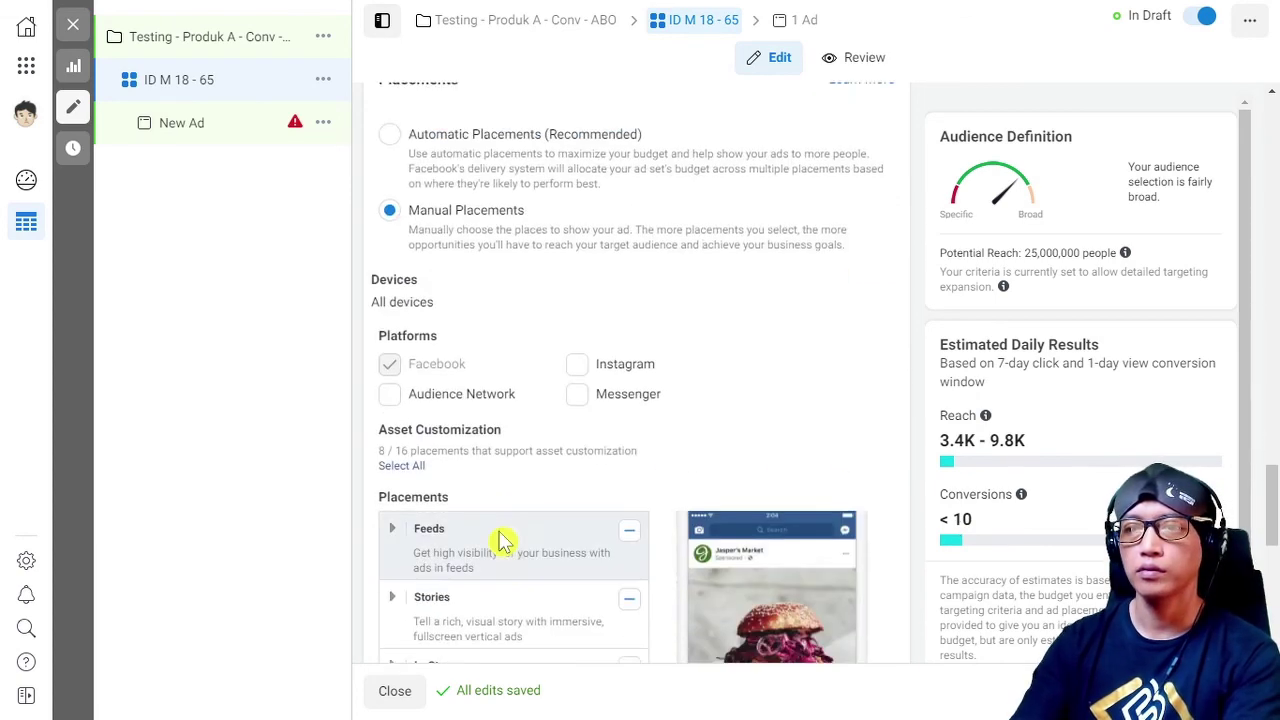
scroll(500, 535, up, 5)
scroll(500, 537, down, 5)
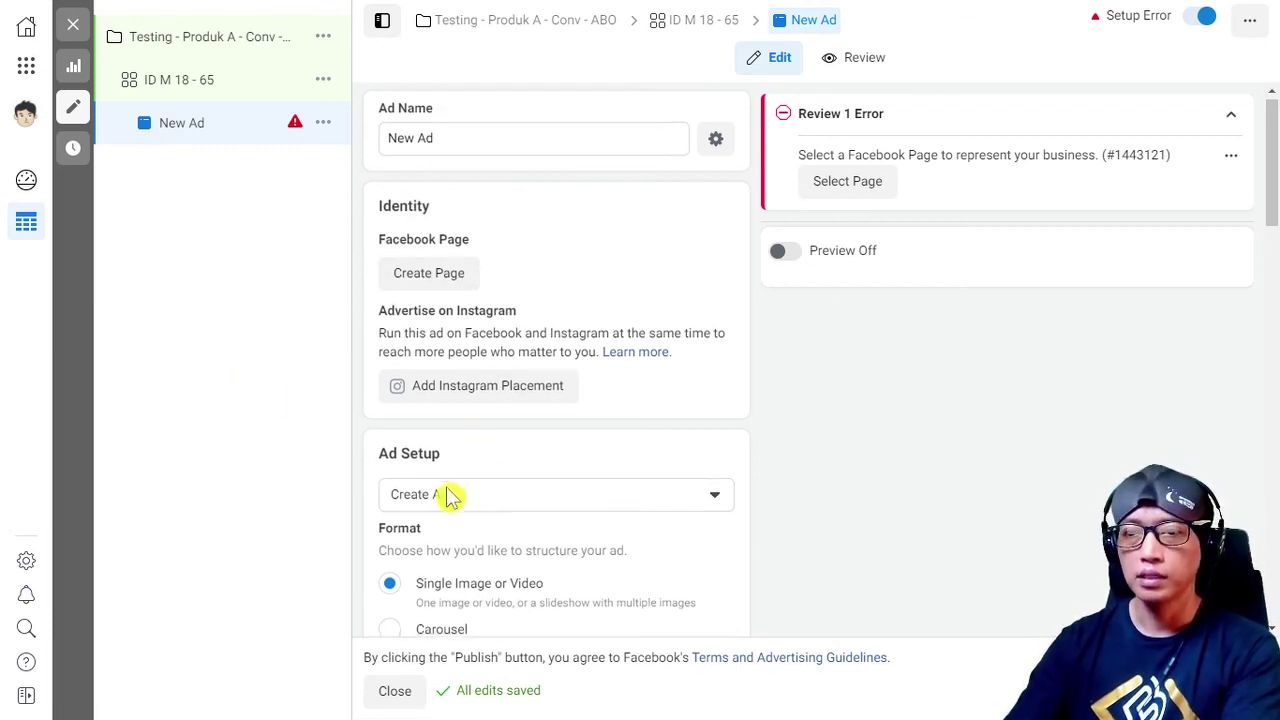
scroll(447, 495, down, 3)
scroll(447, 495, down, 10)
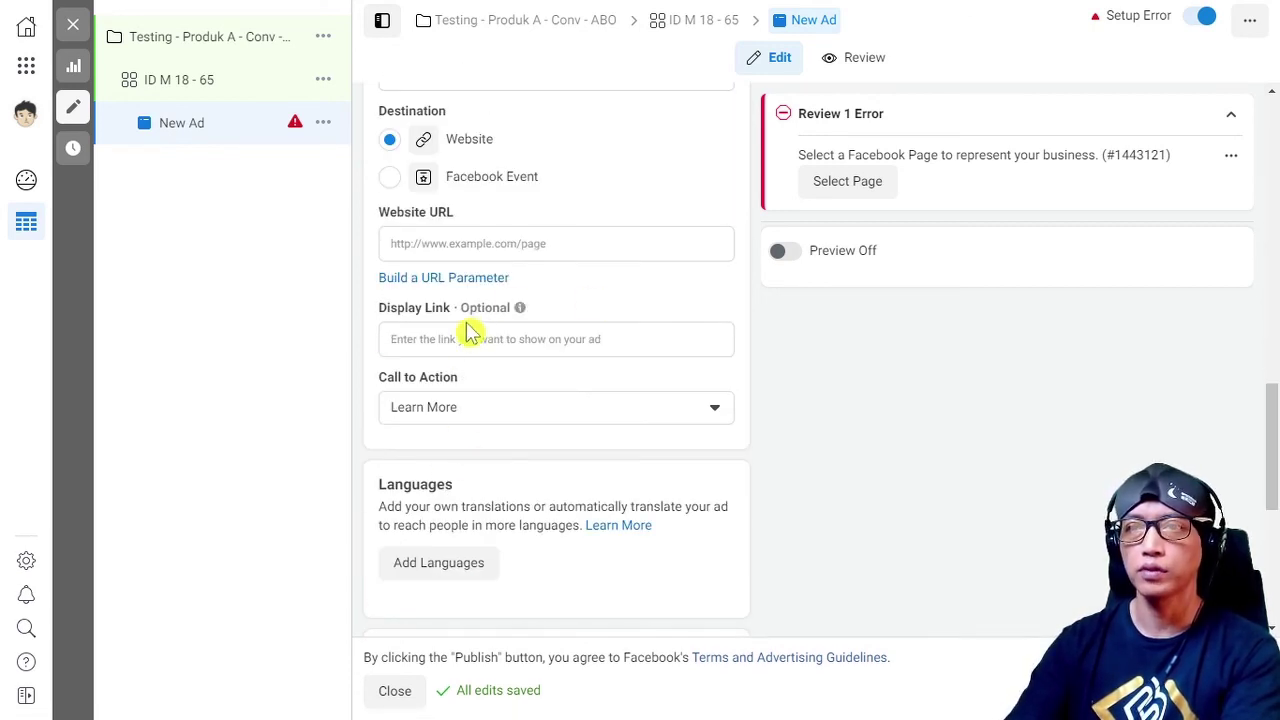
scroll(494, 457, up, 3)
scroll(500, 440, up, 2)
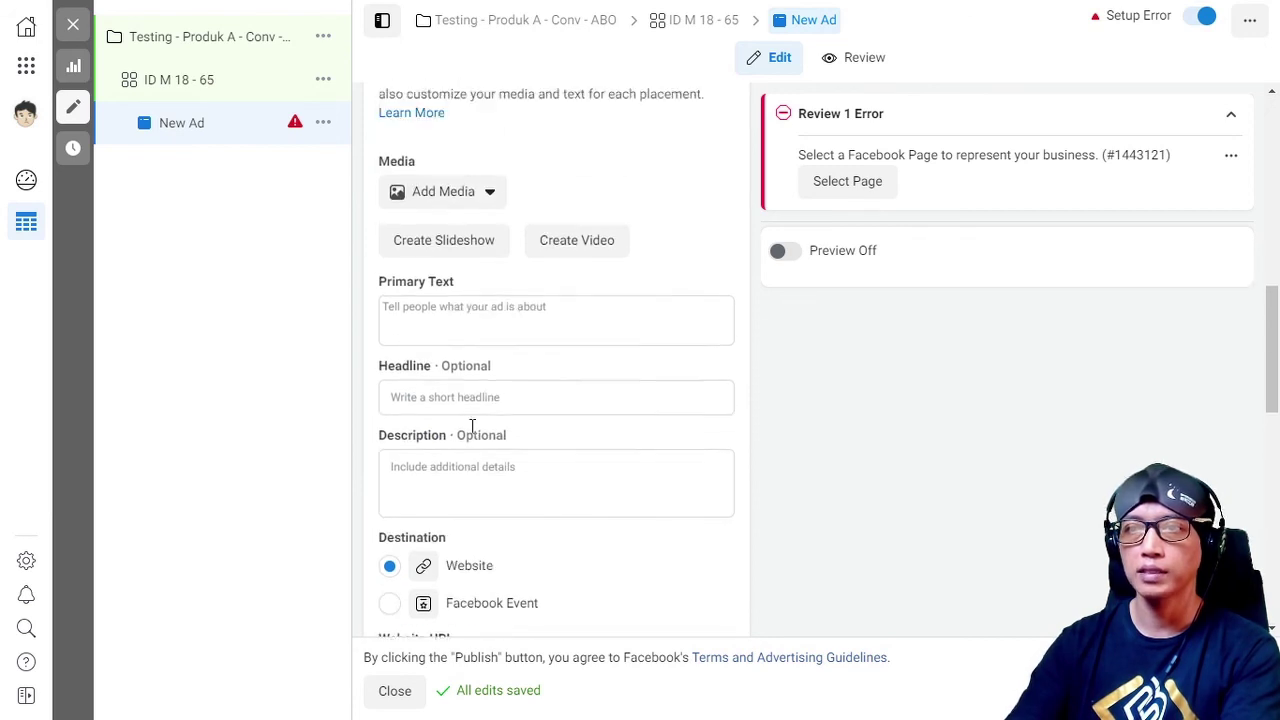
Examine the New Ad's media choices and its primary text, headline and description fields, and close the editor
click(418, 240)
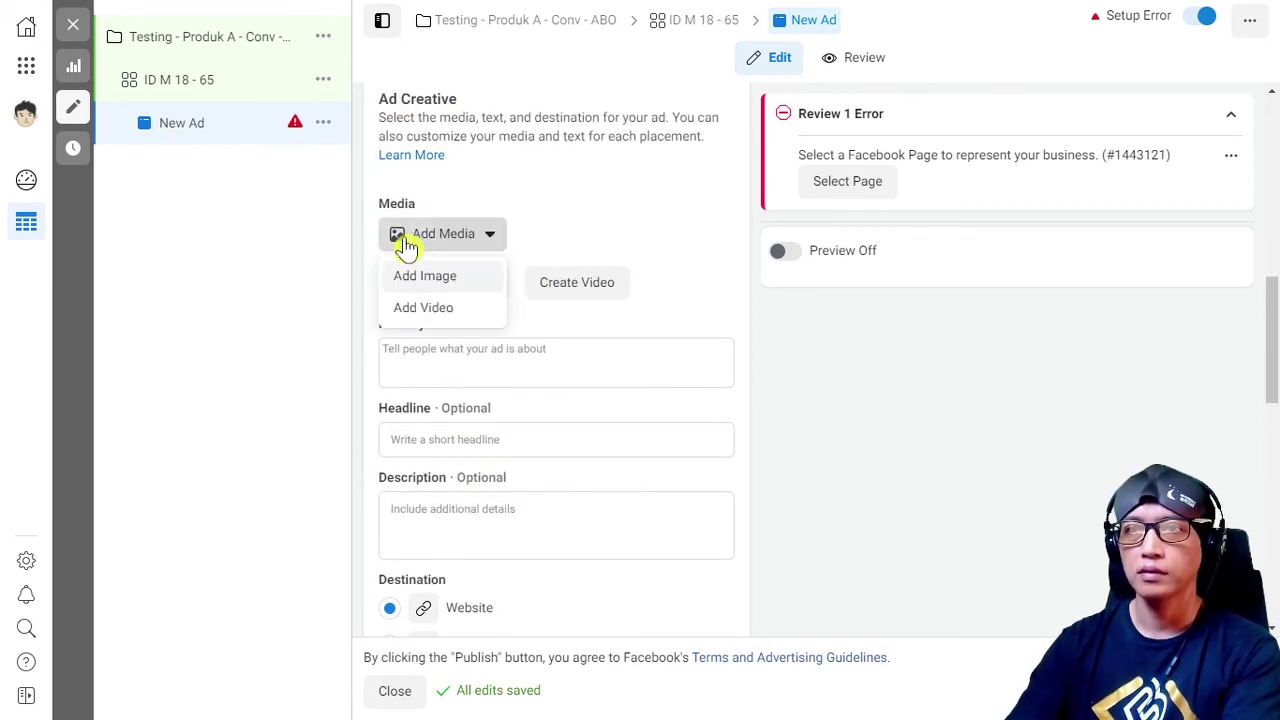
click(665, 303)
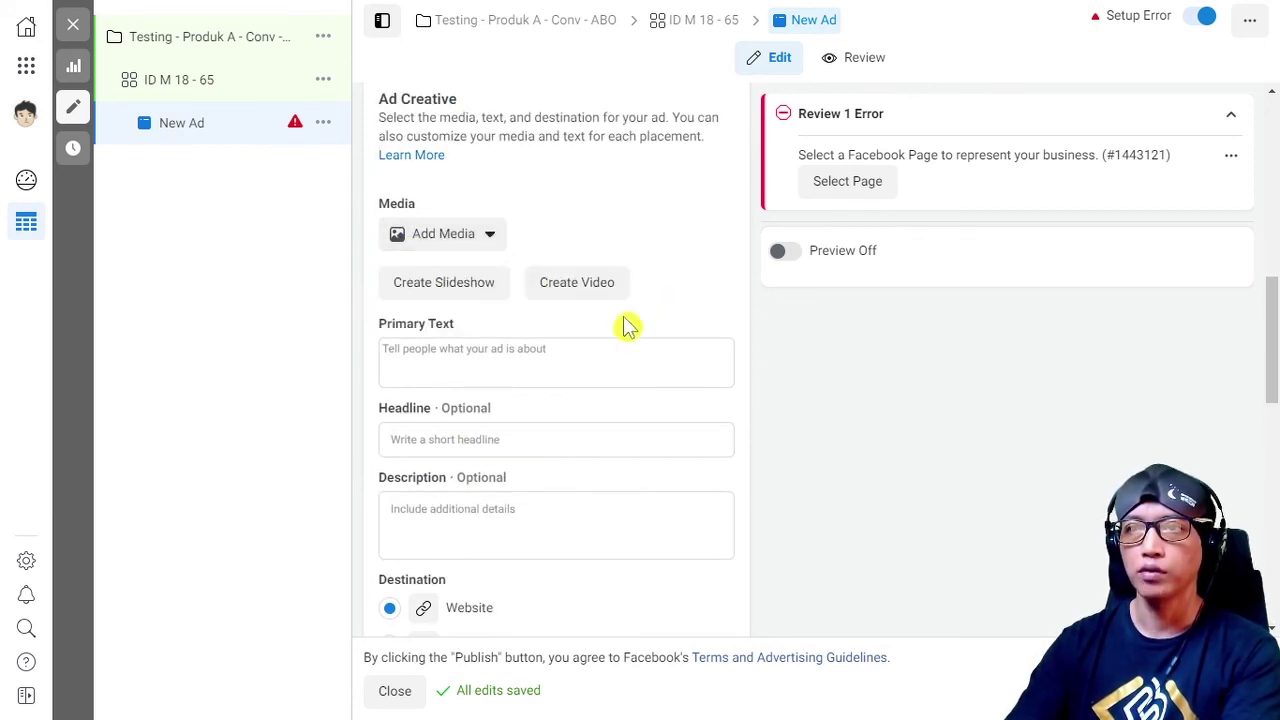
click(475, 360)
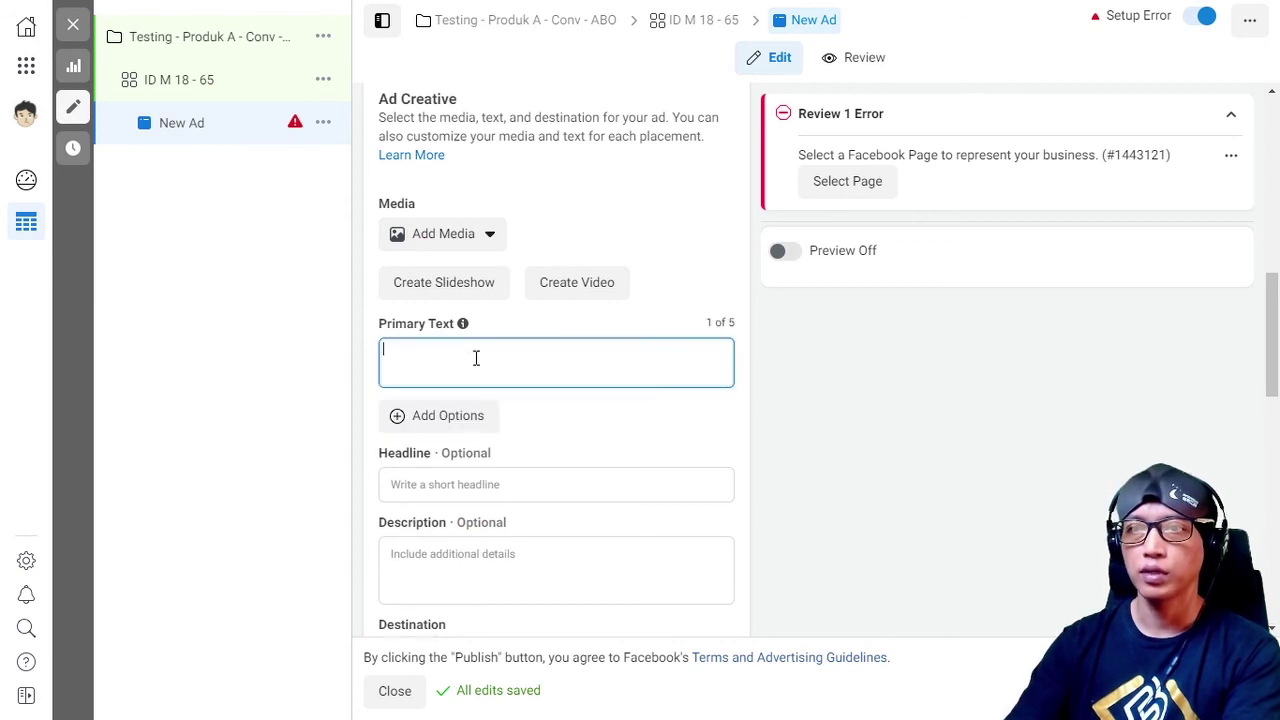
click(479, 490)
click(434, 600)
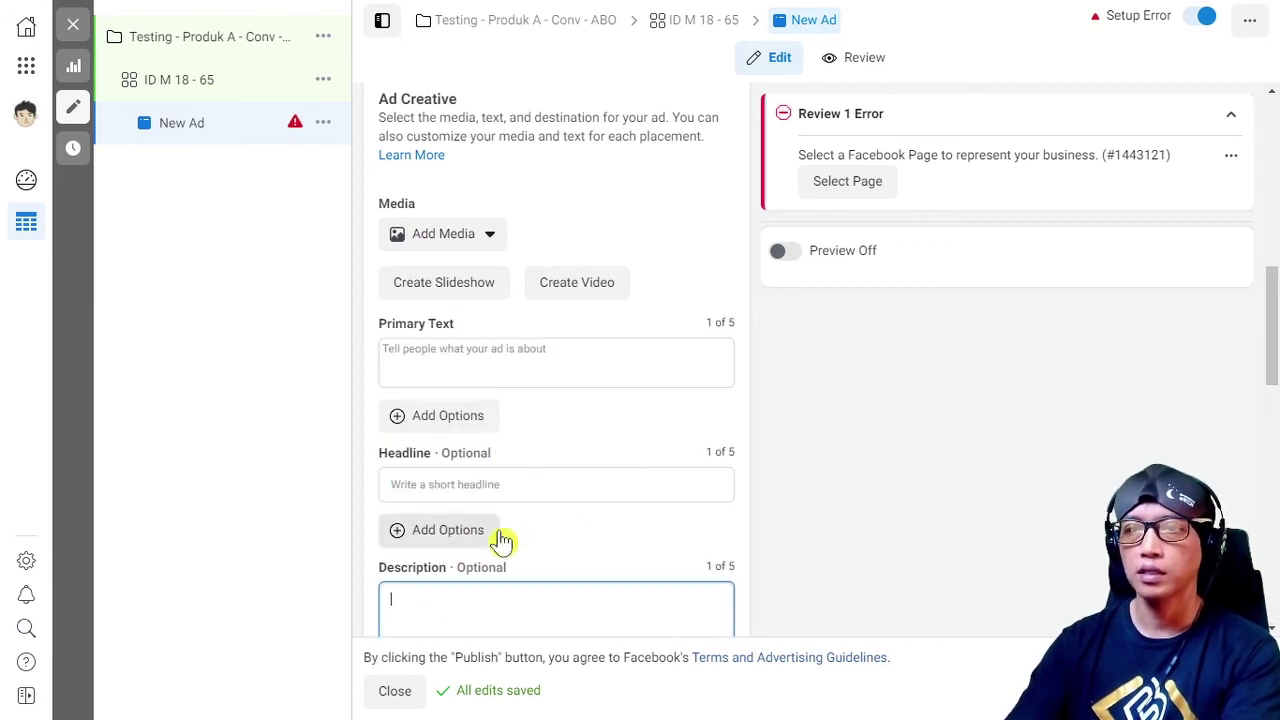
scroll(523, 517, down, 3)
scroll(527, 518, up, 2)
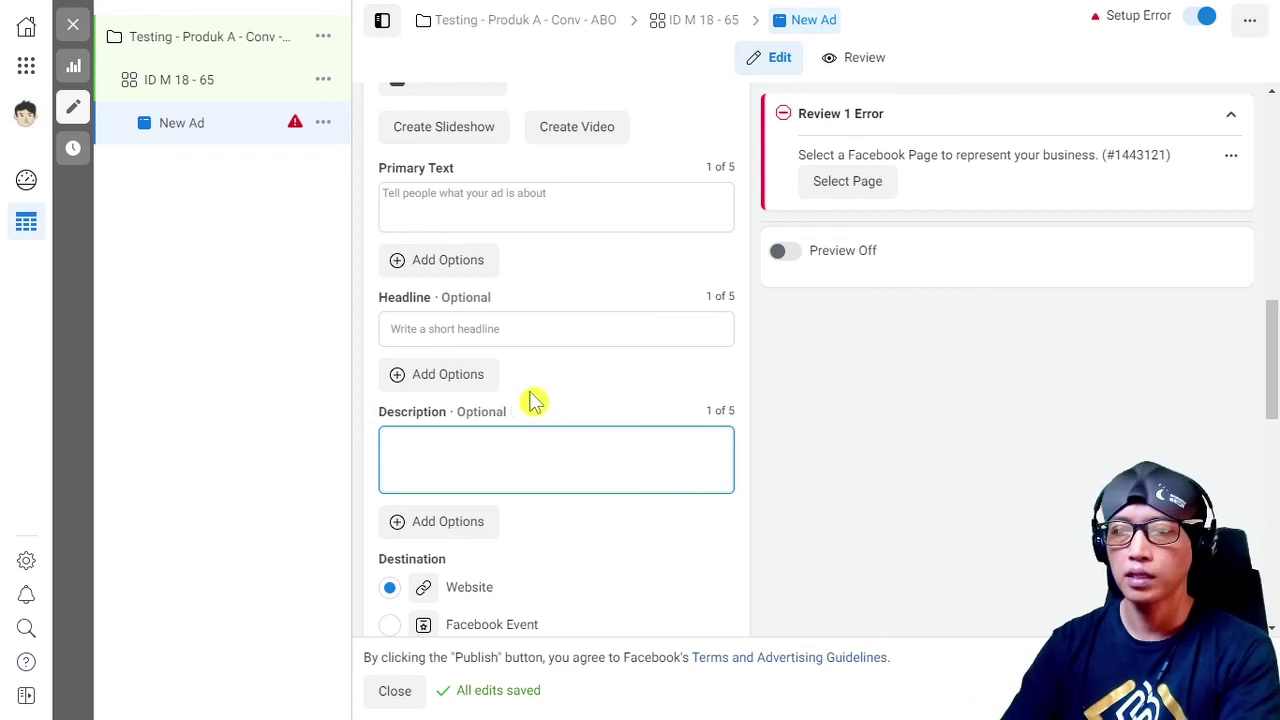
click(398, 691)
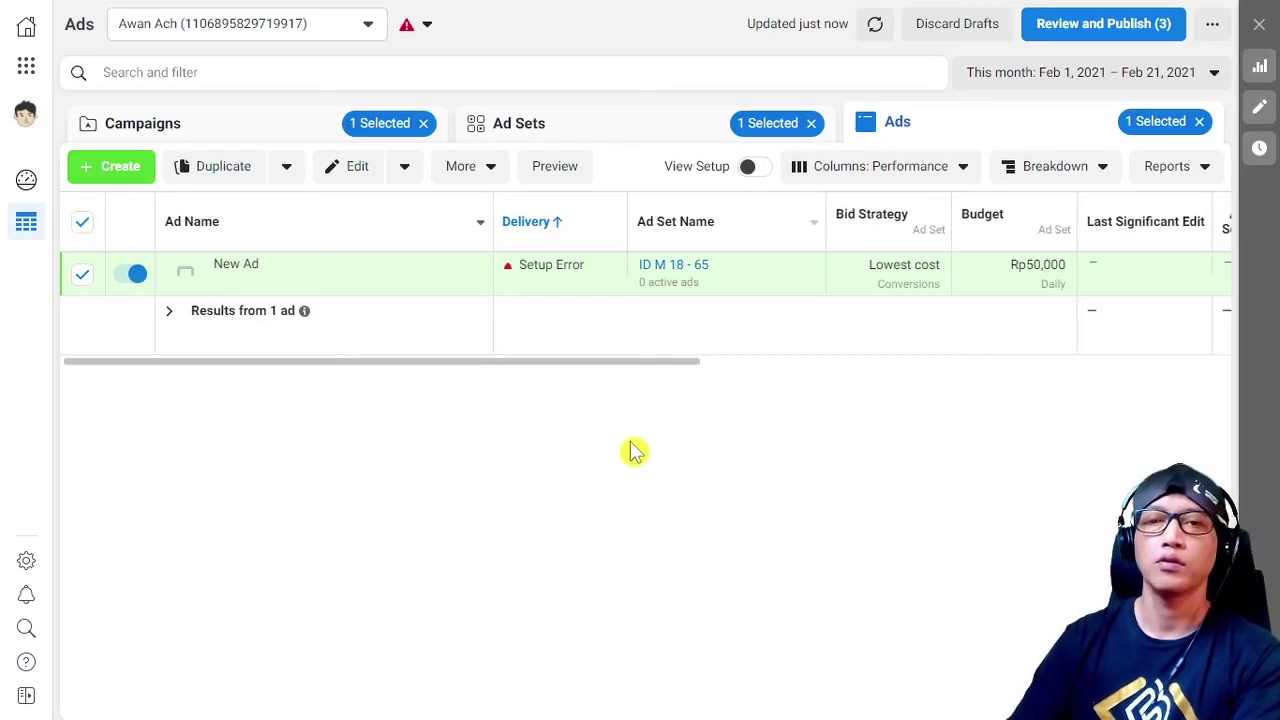